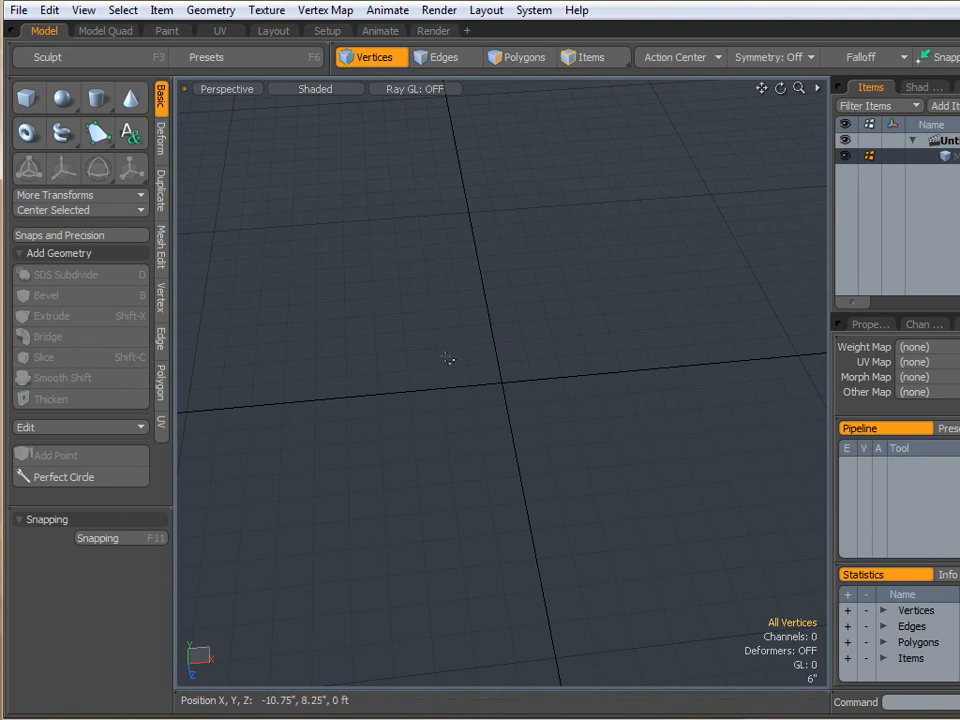
# In the Right view, draw a 20-sided, two-segment cylinder with a radius of about 3'8.5" and align it to the Y axis.
pyautogui.hotkey('ctrl', 'space')
pyautogui.click(491, 364)
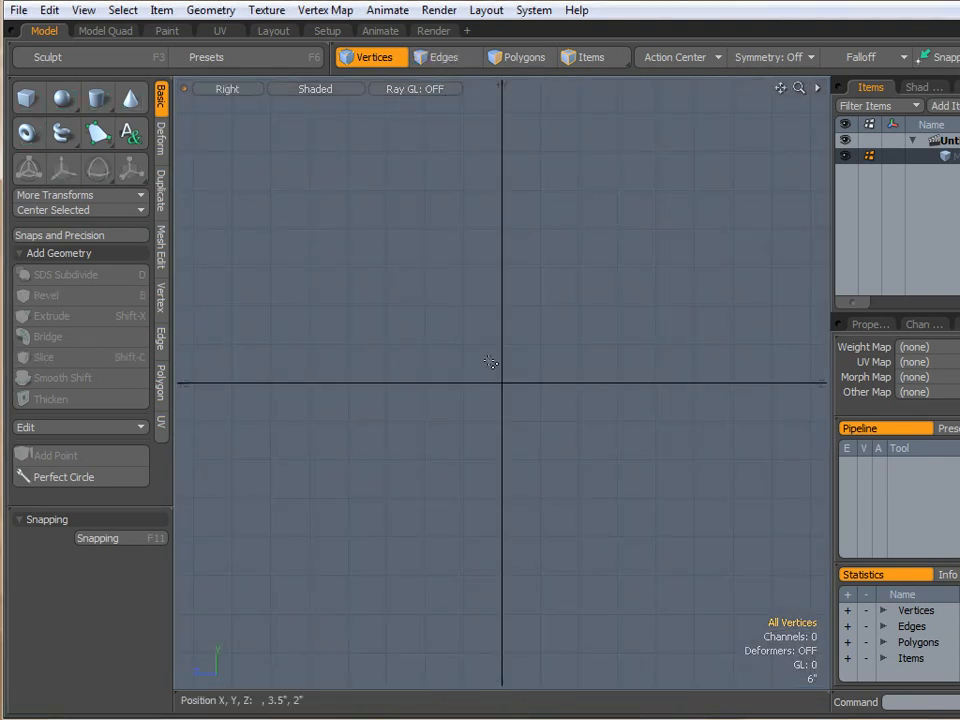
pyautogui.scroll(-2, 490, 362)
pyautogui.keyDown('alt'); pyautogui.moveTo(489, 363); pyautogui.dragTo(495, 371); pyautogui.keyUp('alt')
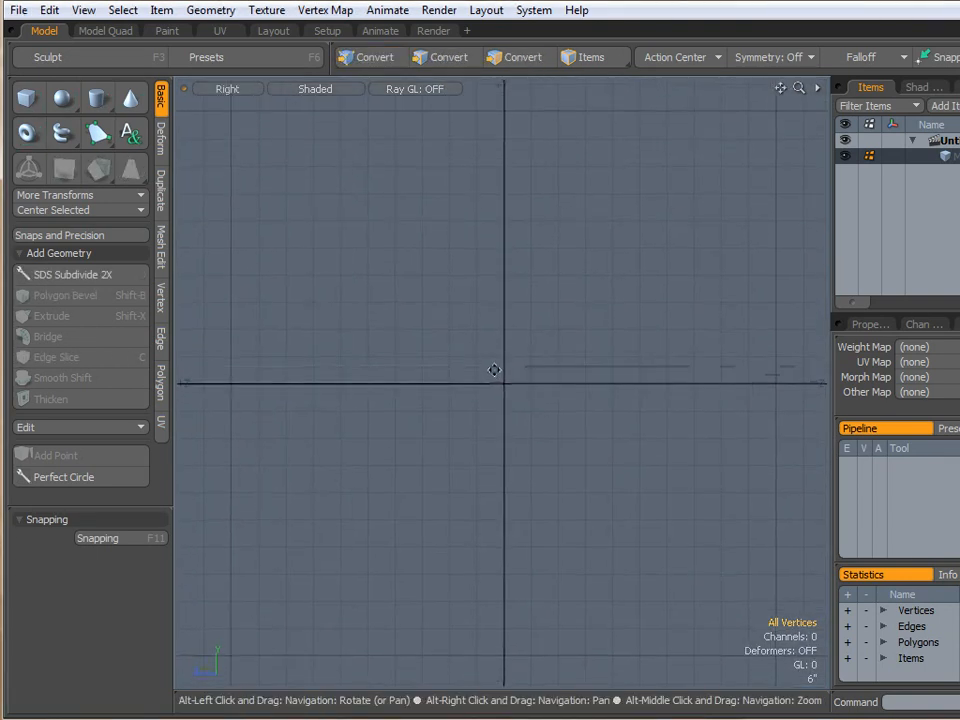
pyautogui.click(97, 97)
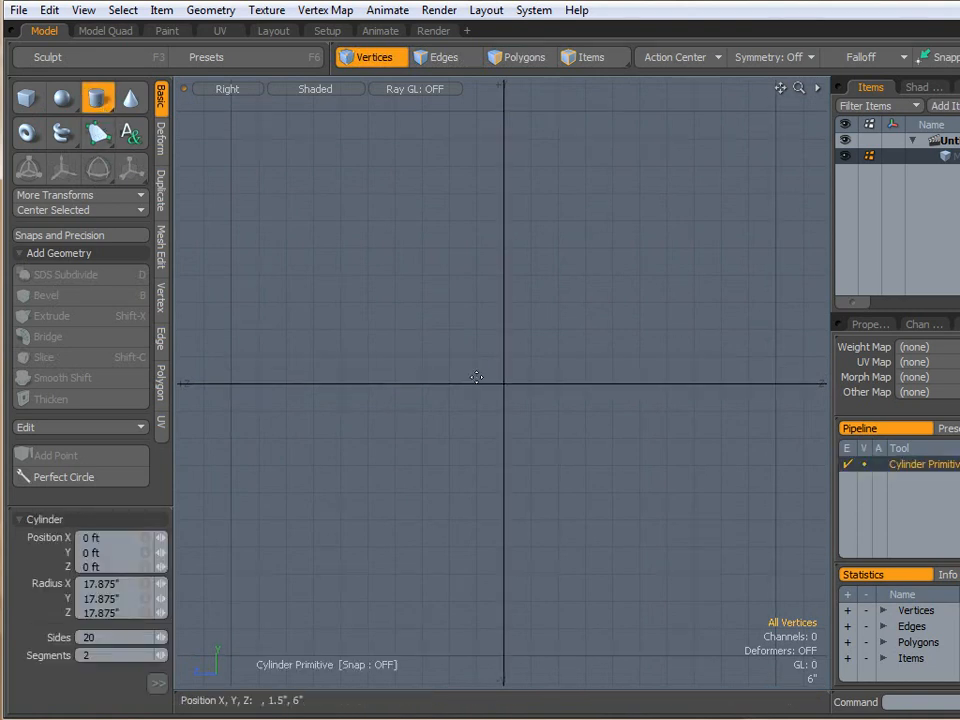
pyautogui.keyDown('ctrl'); pyautogui.moveTo(497, 376); pyautogui.dragTo(697, 576); pyautogui.keyUp('ctrl')
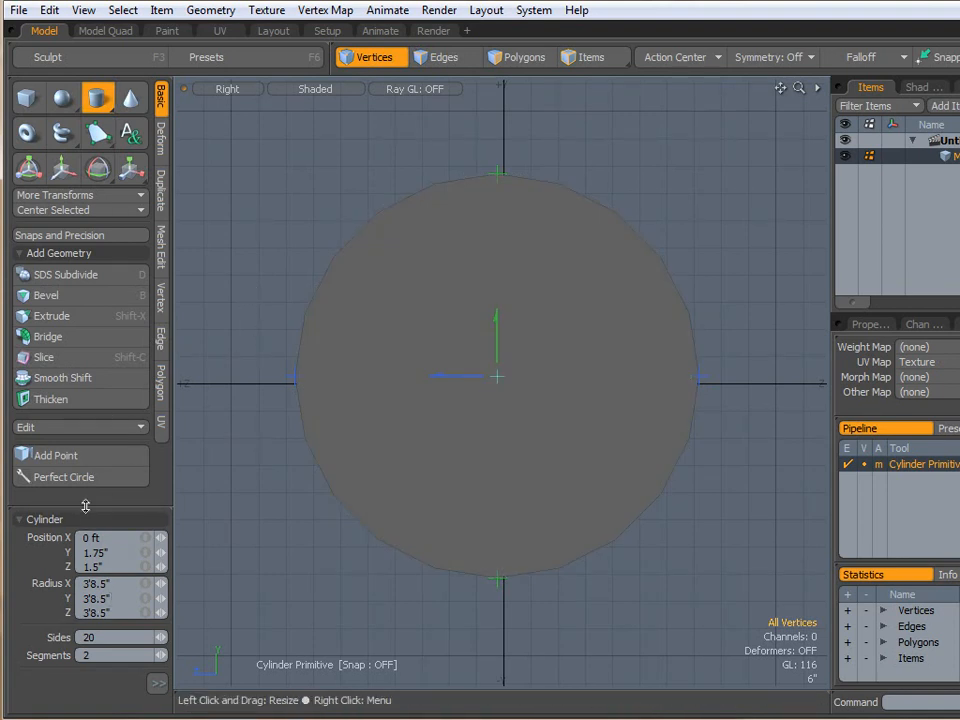
pyautogui.moveTo(88, 512); pyautogui.dragTo(88, 432)
pyautogui.click(115, 600)
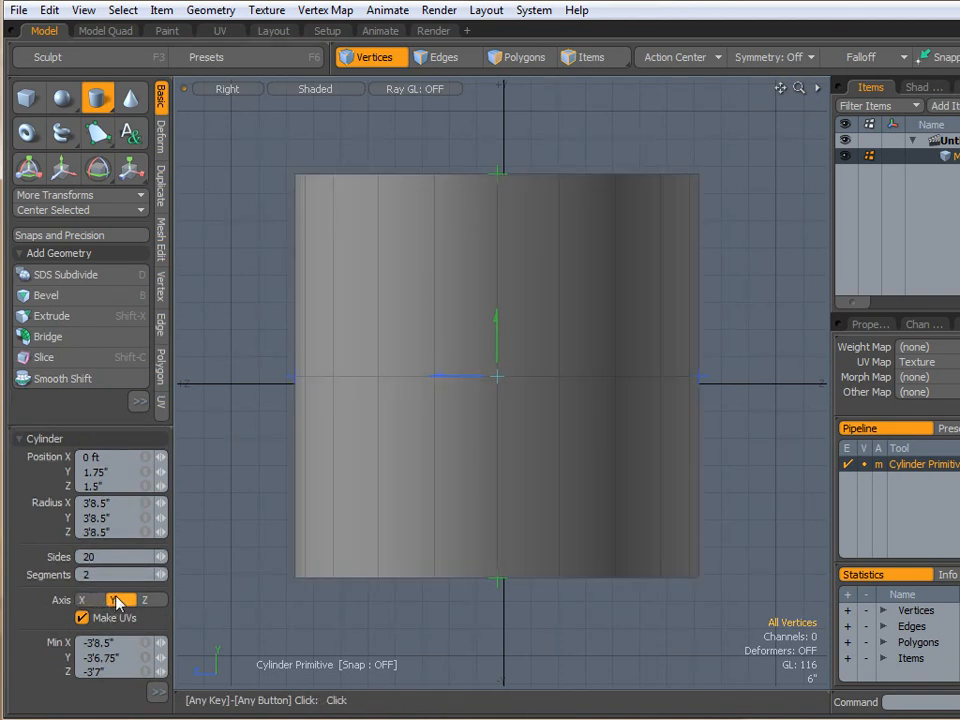
pyautogui.click(103, 100)
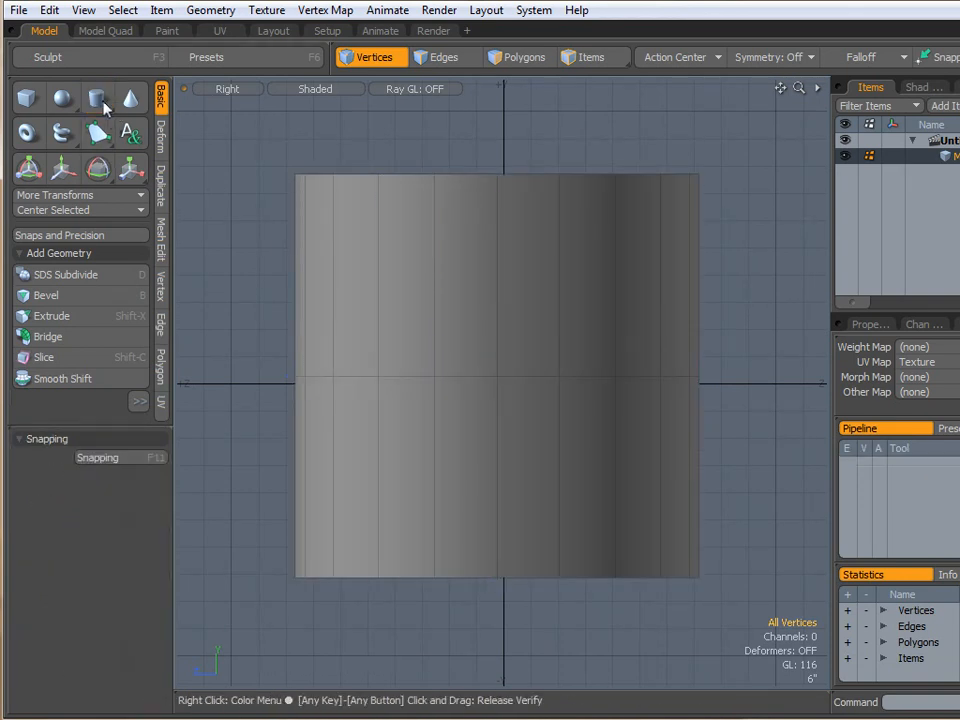
# Move the cylinder away from the origin, and center it on all axes.
pyautogui.moveTo(957, 160); pyautogui.dragTo(959, 160)
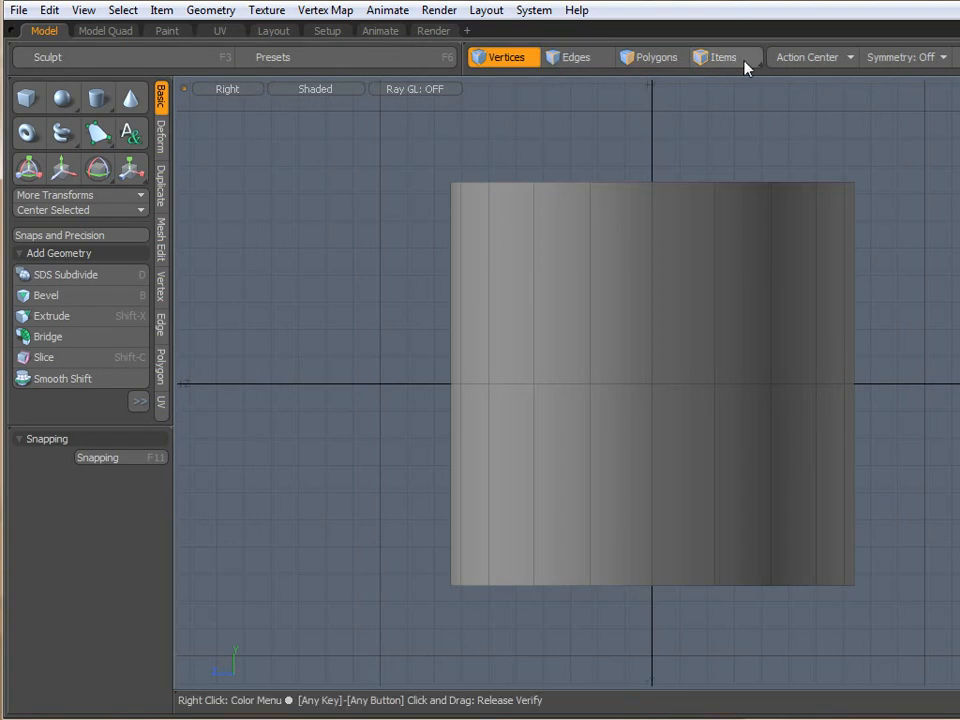
pyautogui.keyDown('alt'); pyautogui.moveTo(891, 317); pyautogui.dragTo(851, 300); pyautogui.keyUp('alt')
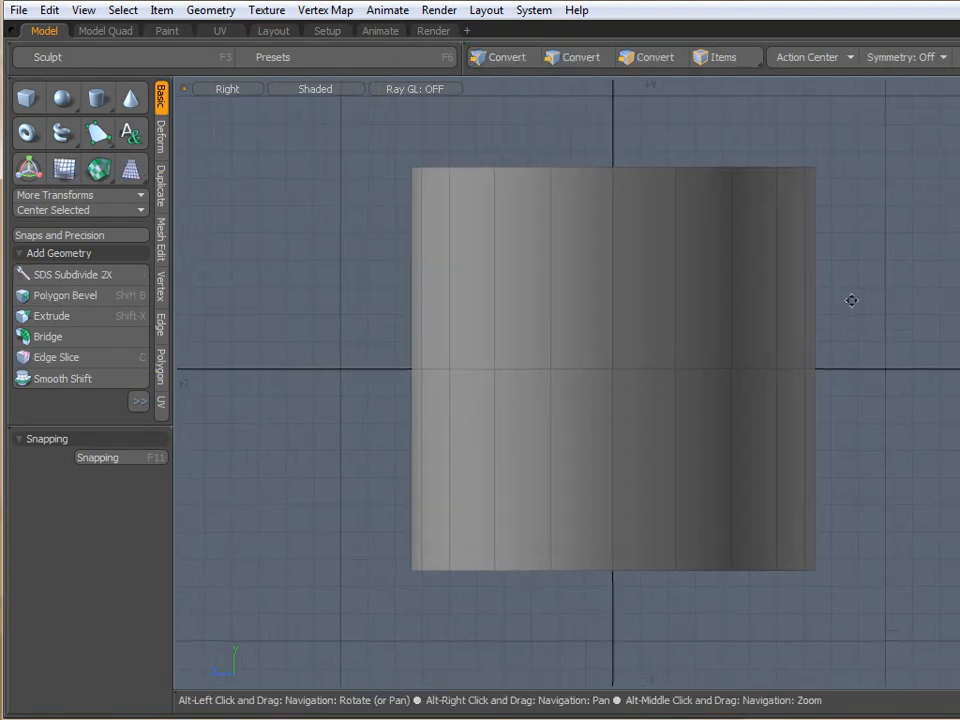
pyautogui.press('w')
pyautogui.moveTo(564, 304); pyautogui.dragTo(872, 259)
pyautogui.press('space')
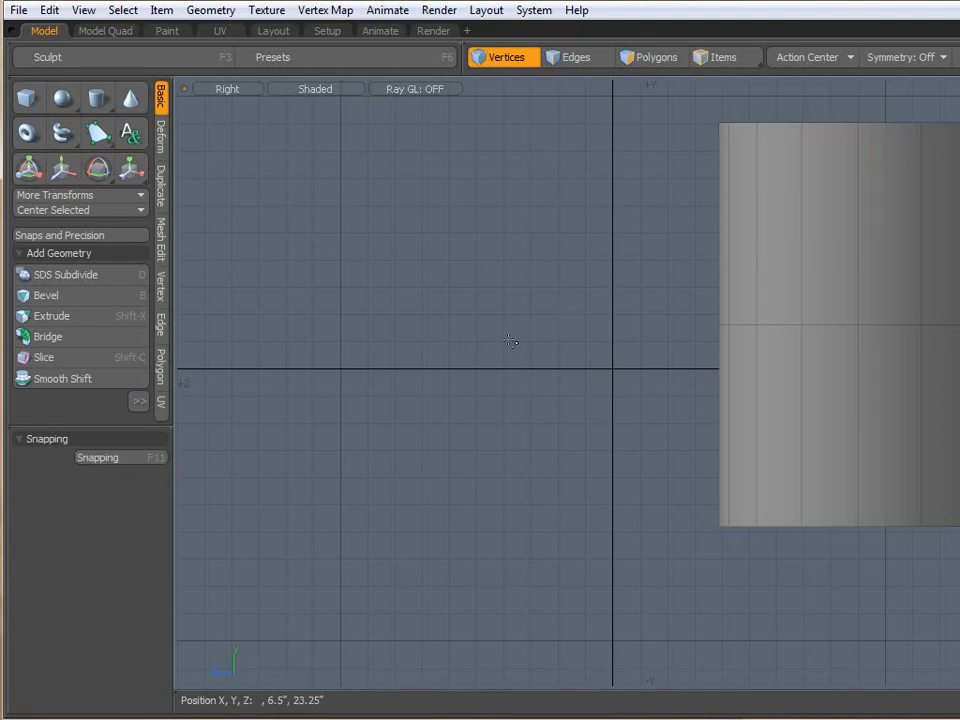
pyautogui.click(63, 212)
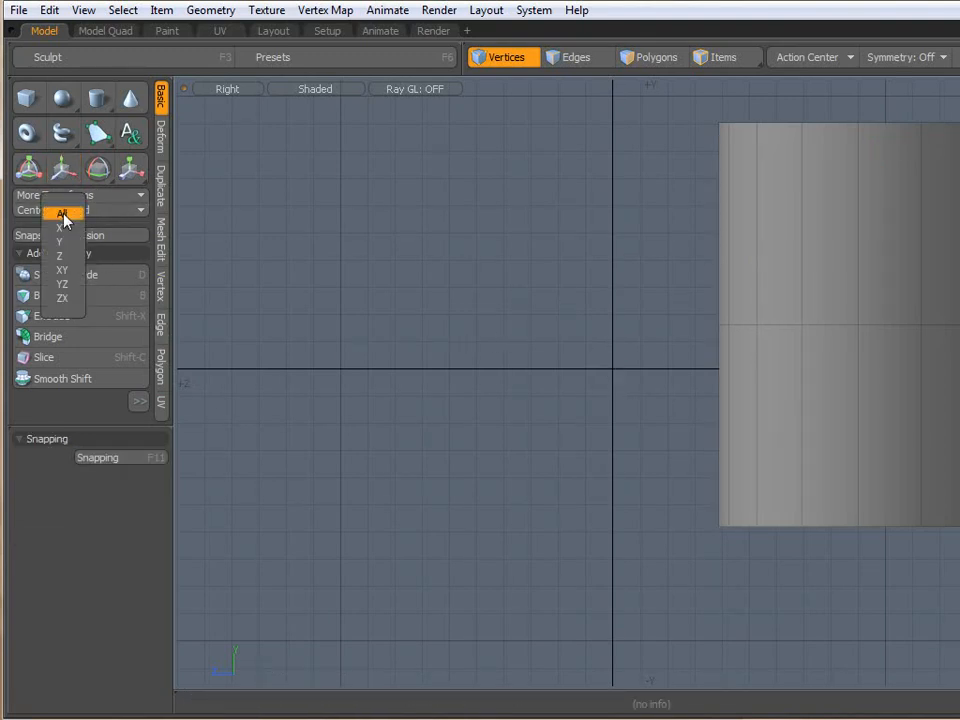
pyautogui.click(63, 214)
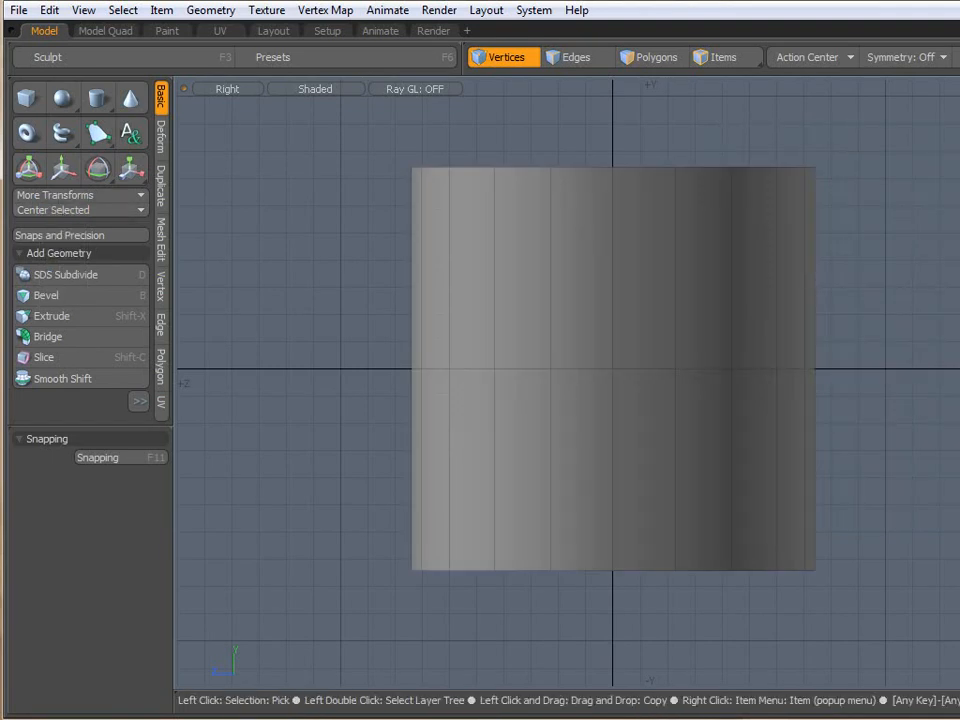
# Scale the whole cylinder vertically to a height of about 11'7", keeping its width.
pyautogui.press('2')
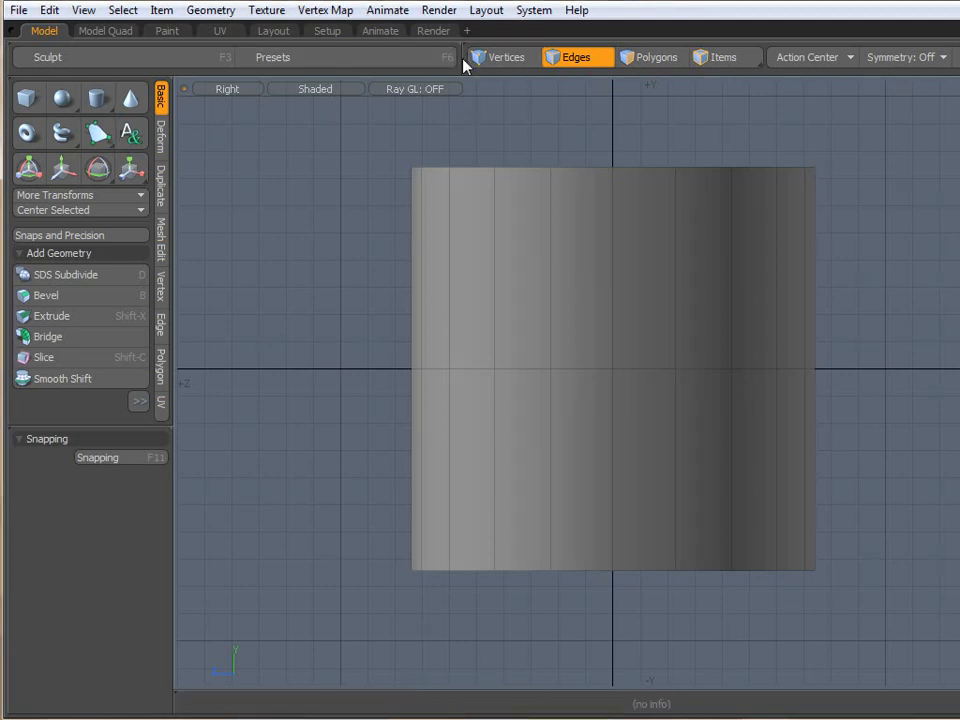
pyautogui.moveTo(448, 58); pyautogui.dragTo(222, 57)
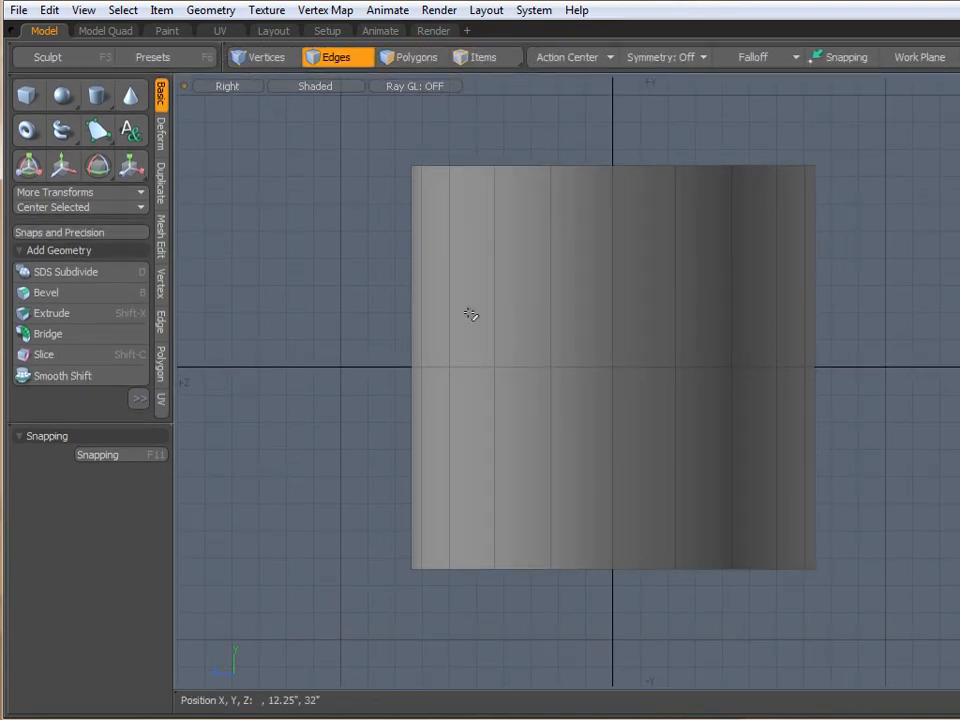
pyautogui.scroll(-2, 493, 314)
pyautogui.press('r')
pyautogui.moveTo(572, 256); pyautogui.dragTo(578, 182)
pyautogui.click(310, 321)
pyautogui.press('space')
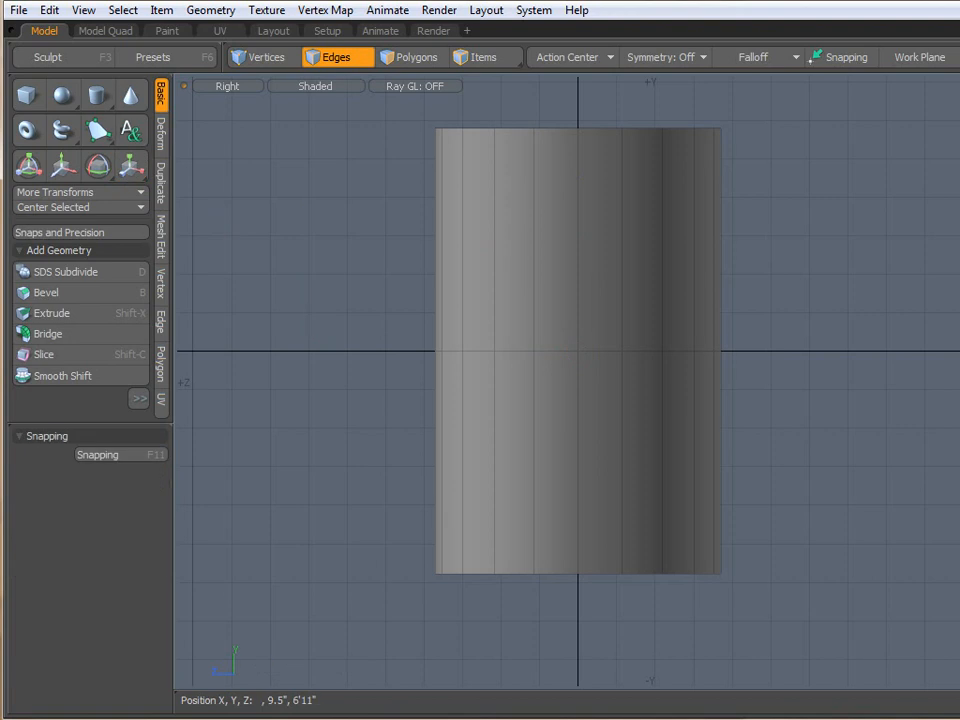
# Select the edge loop around the cylinder's middle and scale it uniformly to about 184%.
pyautogui.press('space')
pyautogui.press('space')
pyautogui.press('space')
pyautogui.moveTo(346, 324); pyautogui.dragTo(817, 396)
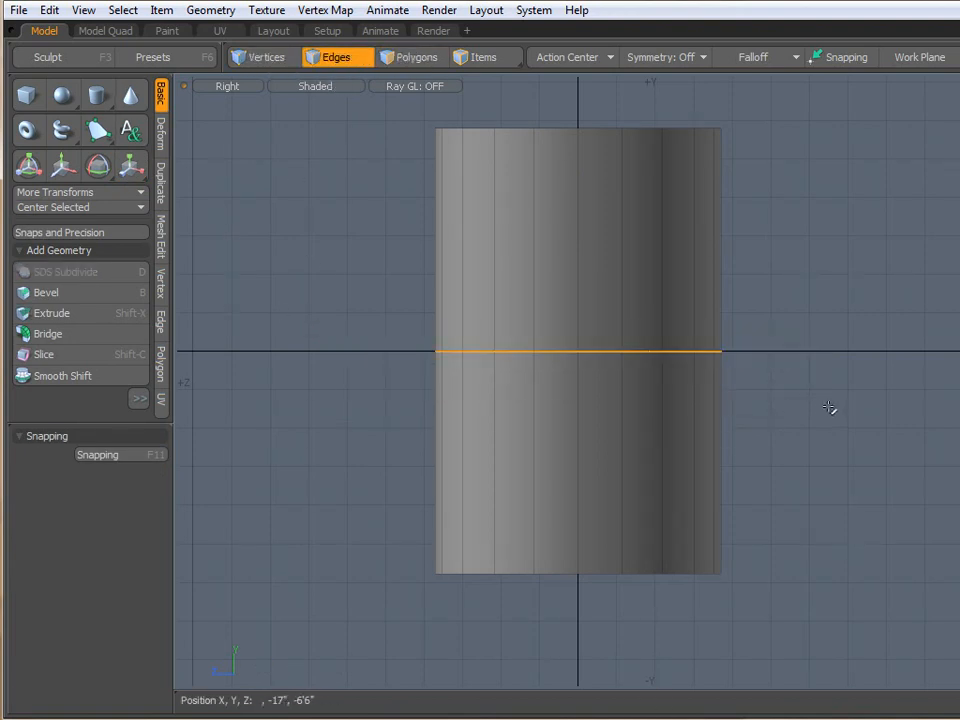
pyautogui.press('r')
pyautogui.moveTo(581, 350); pyautogui.dragTo(749, 350)
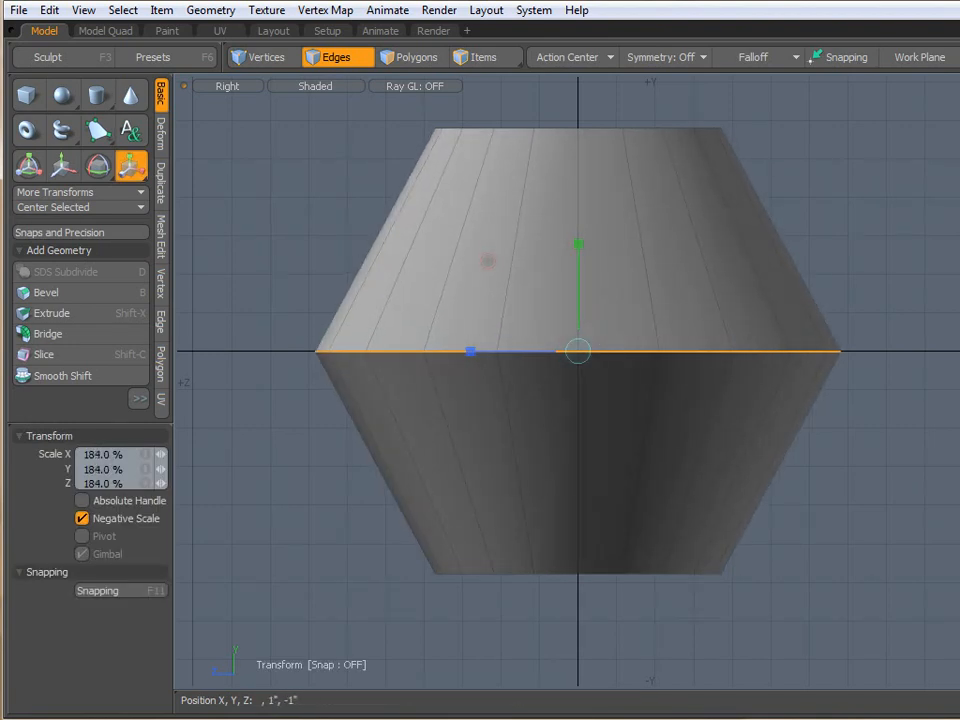
pyautogui.press('space')
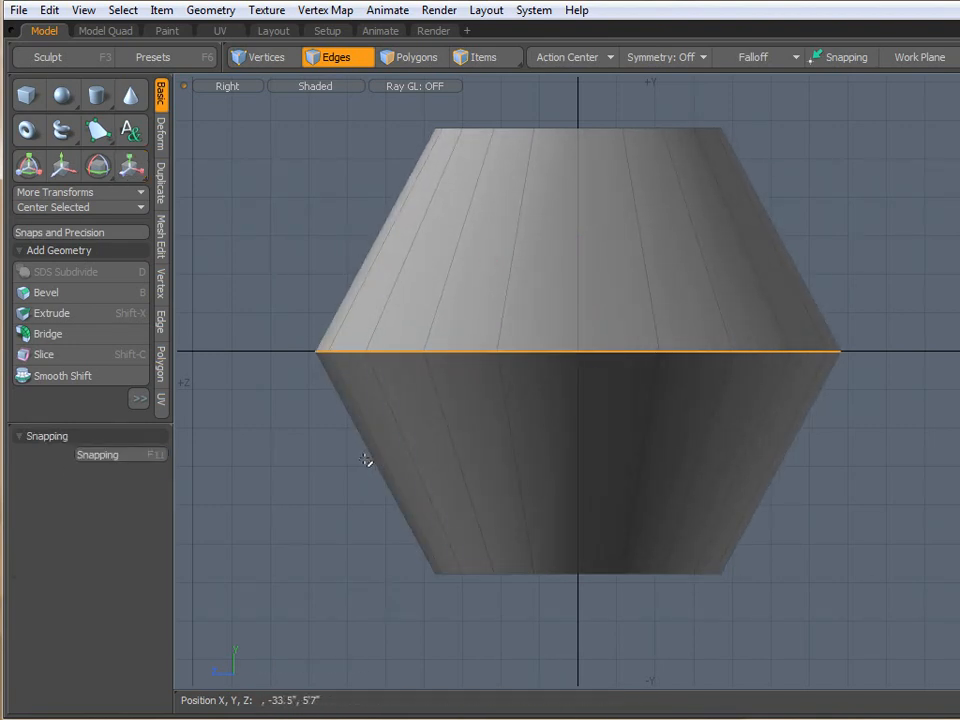
# Bevel the middle edge loop in Inset mode by about 5'4.4" with round level 4 to form a barrel shape, and clear the selection.
pyautogui.press('b')
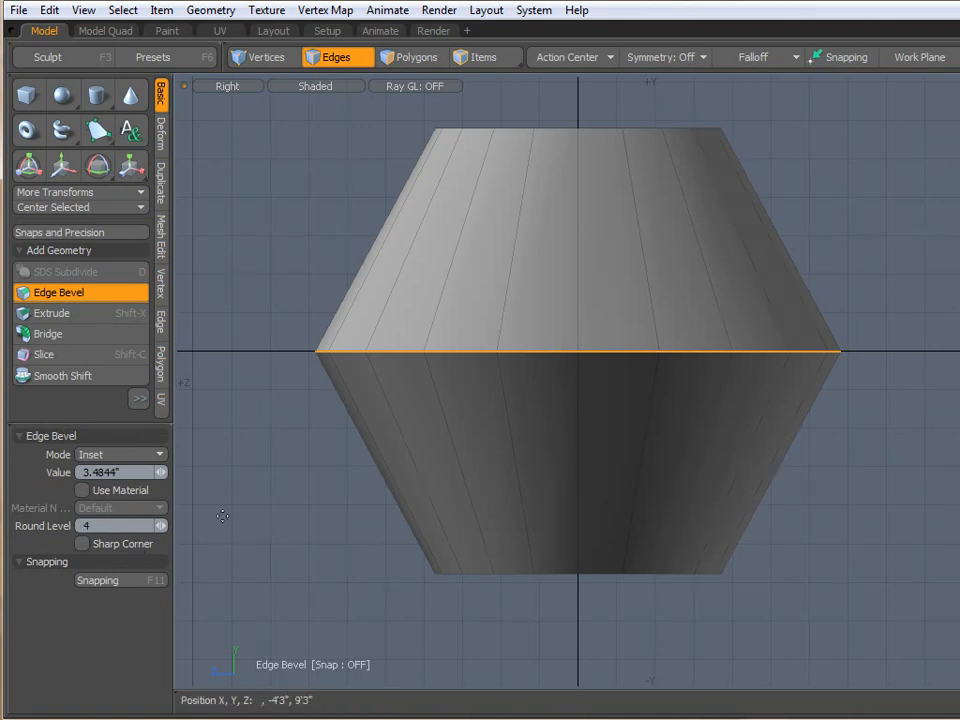
pyautogui.moveTo(388, 441); pyautogui.dragTo(518, 441)
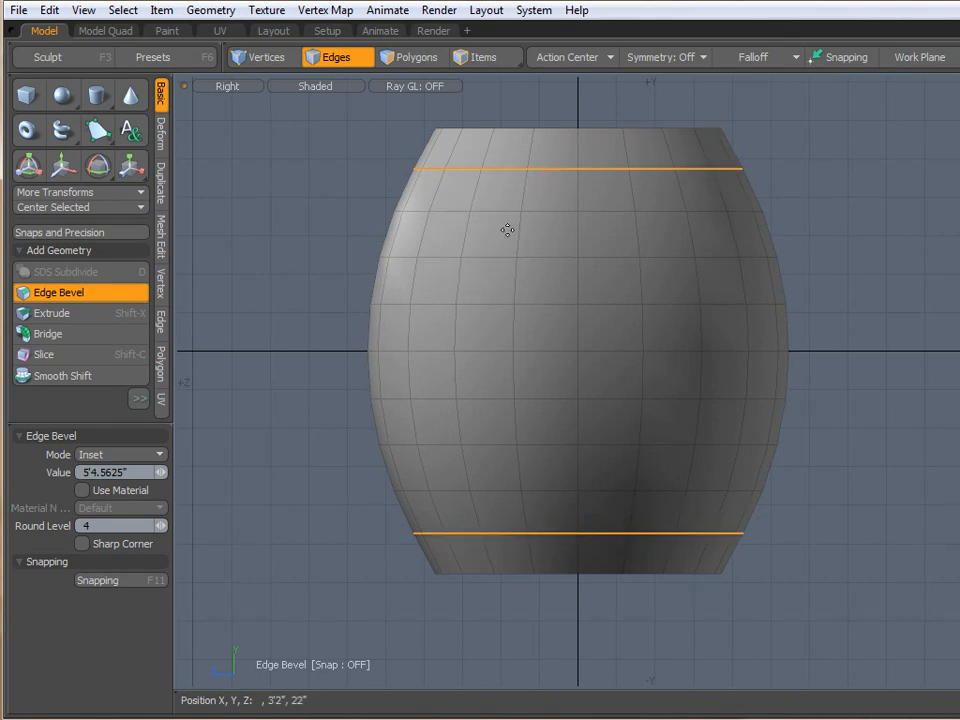
pyautogui.moveTo(496, 391); pyautogui.dragTo(495, 391)
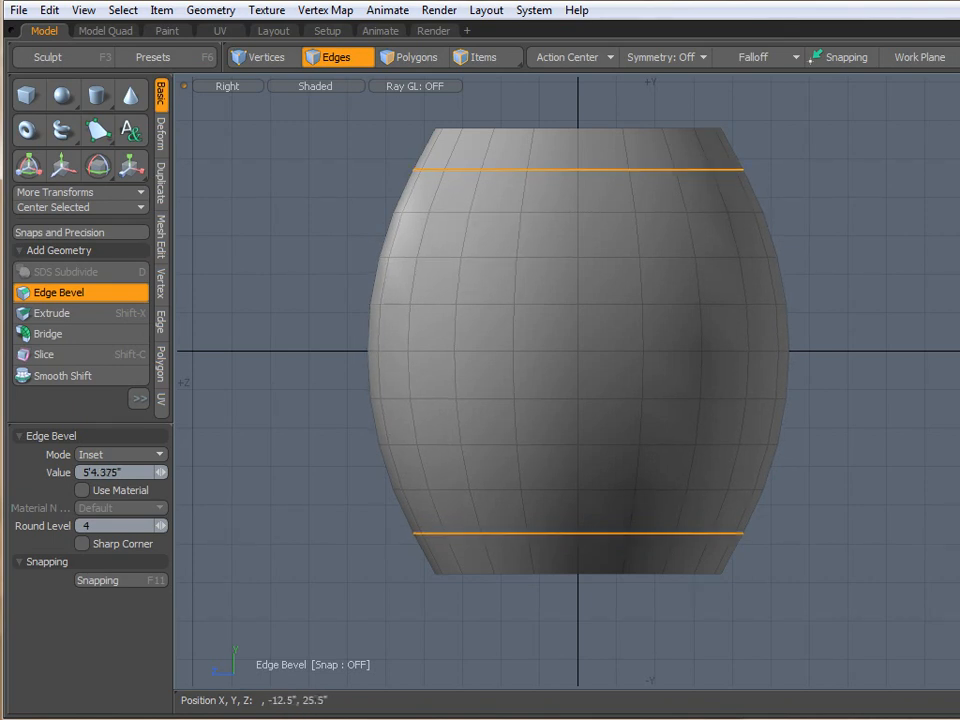
pyautogui.press('space')
pyautogui.click(321, 296)
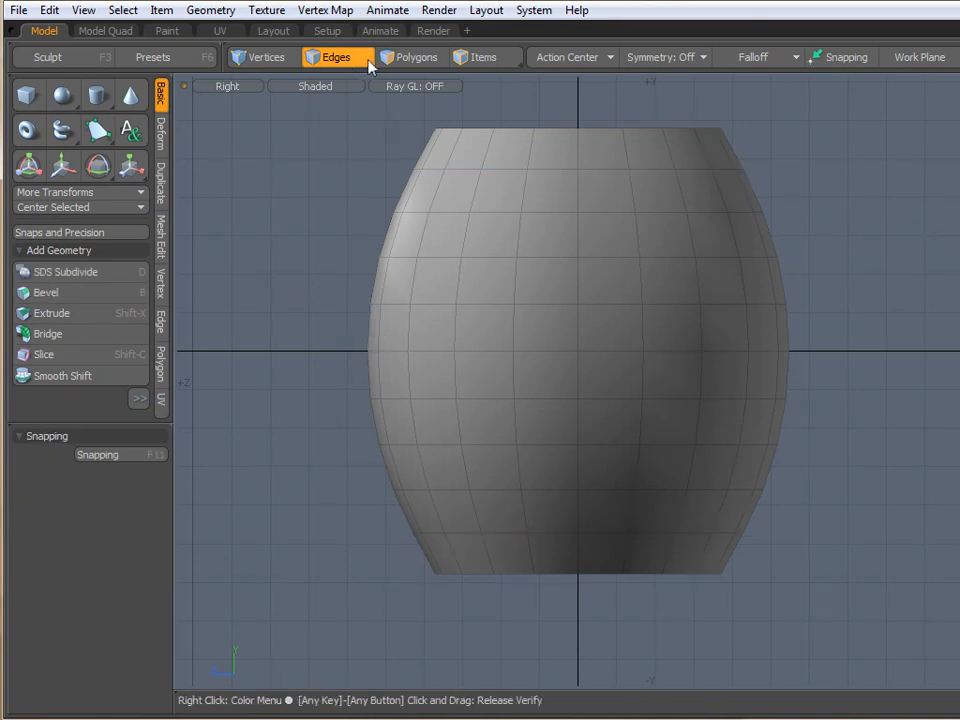
# Select the complete polygon bands around the barrel's top and bottom ends.
pyautogui.click(410, 57)
pyautogui.moveTo(433, 133)
pyautogui.mouseDown()
pyautogui.moveTo(546, 156)
pyautogui.moveTo(665, 150)
pyautogui.mouseUp()
pyautogui.moveTo(461, 570)
pyautogui.keyDown('shift'); pyautogui.mouseDown()
pyautogui.moveTo(643, 561)
pyautogui.moveTo(632, 550)
pyautogui.mouseUp(); pyautogui.keyUp('shift')
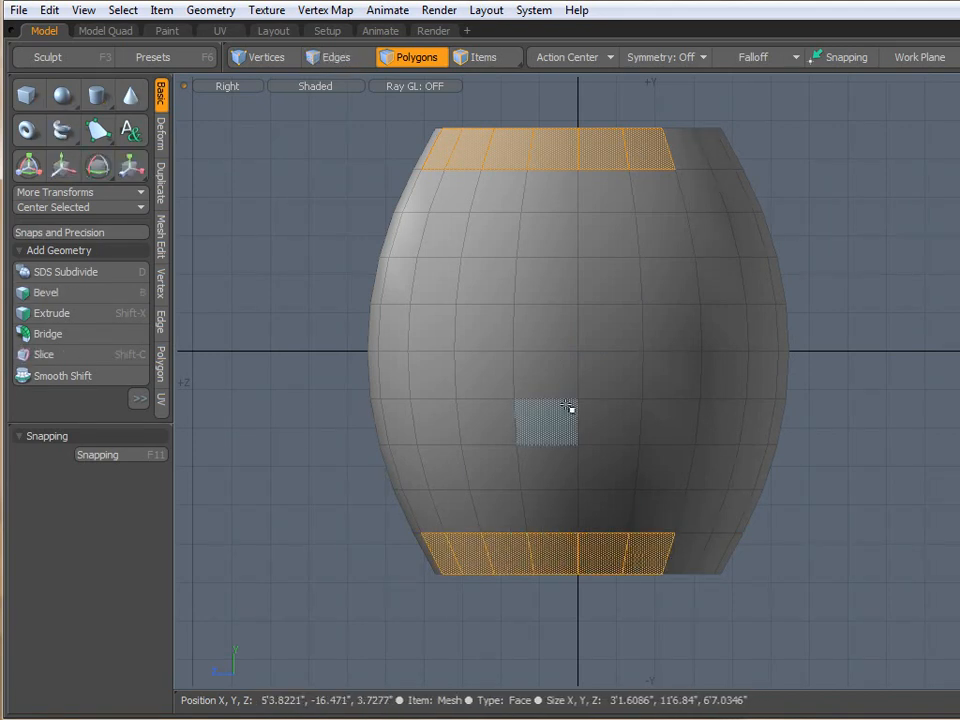
pyautogui.press('l')
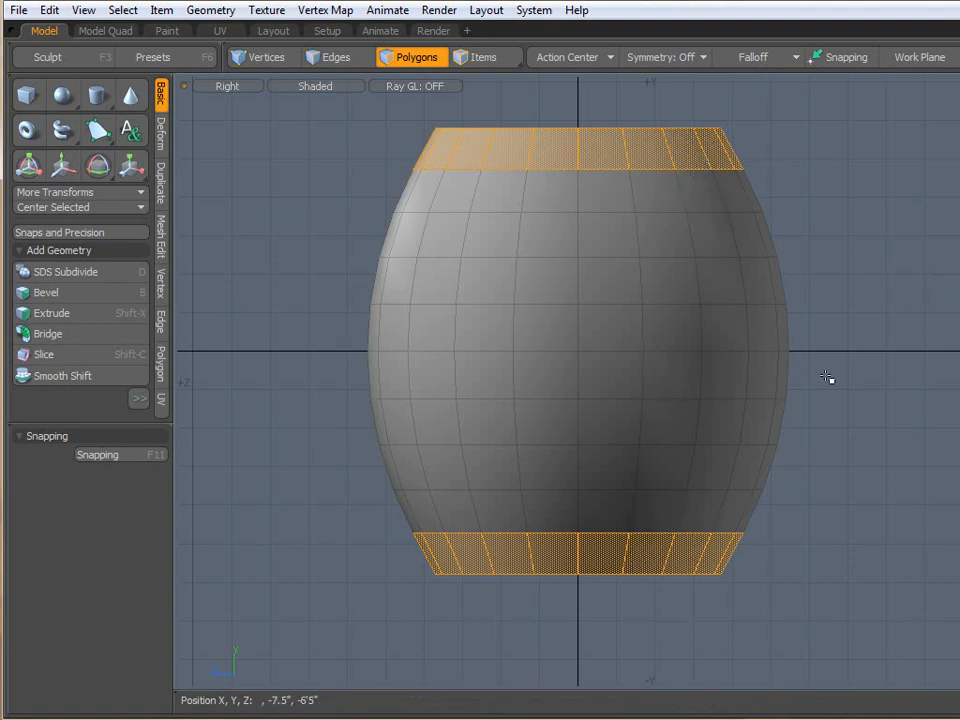
# Select the barrel's middle edge loop and bevel it by about 7.9" with round level 0 to form a narrow band.
pyautogui.click(333, 58)
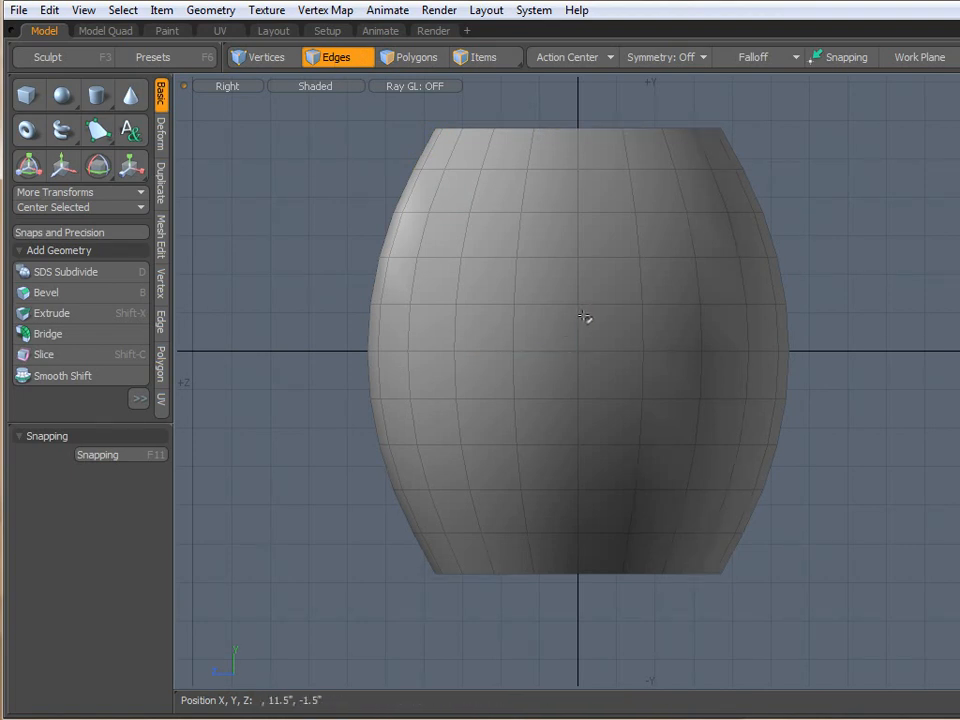
pyautogui.doubleClick(505, 352)
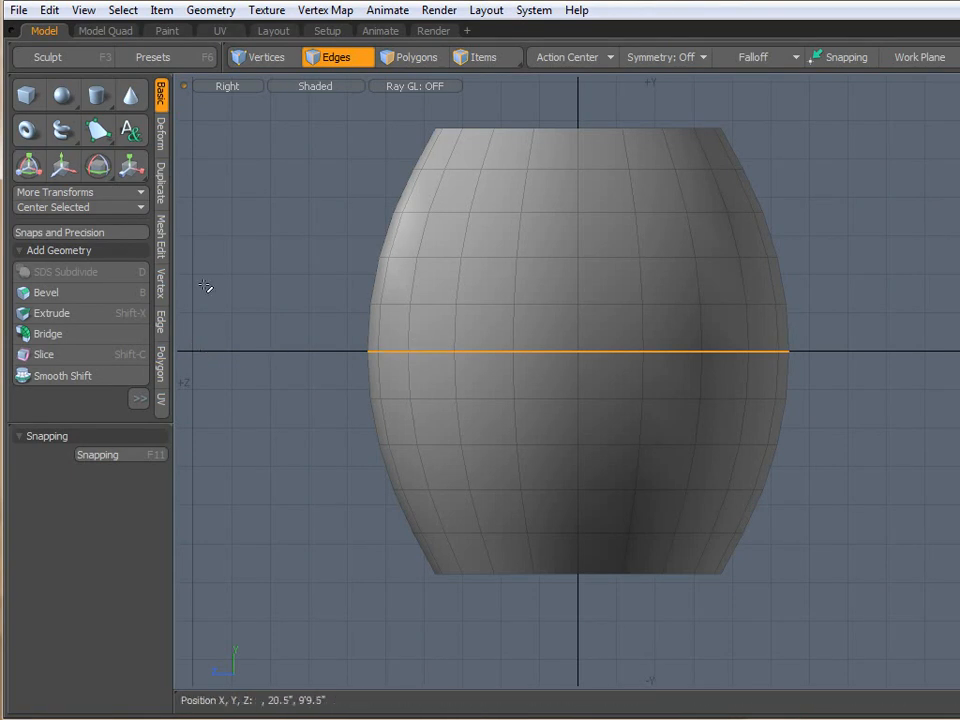
pyautogui.press('b')
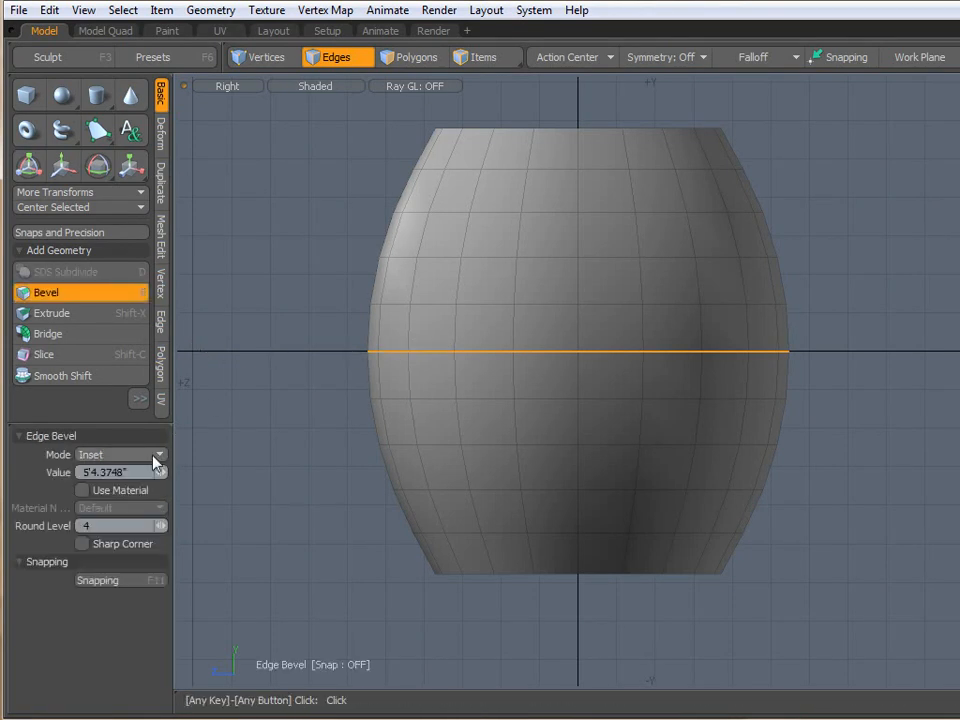
pyautogui.click(131, 526)
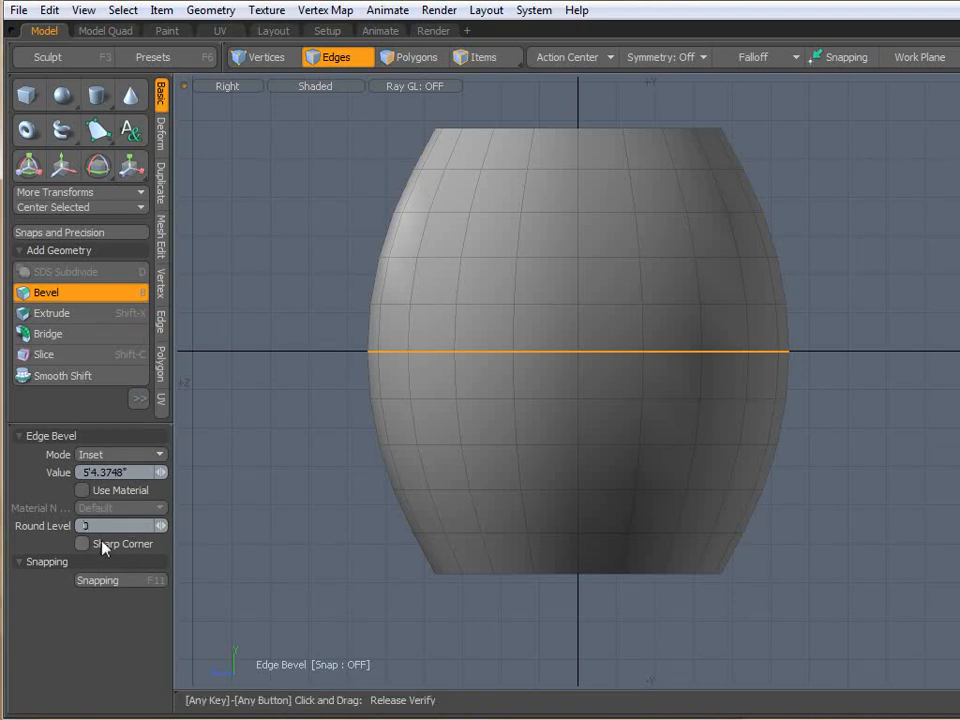
pyautogui.moveTo(339, 398); pyautogui.dragTo(367, 398)
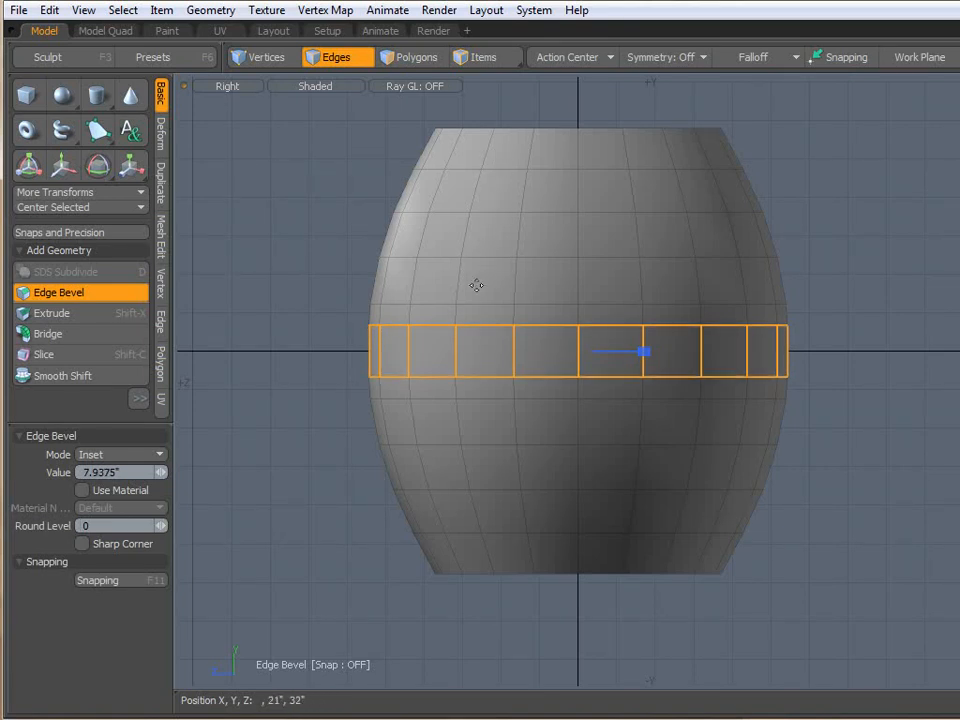
pyautogui.press('space')
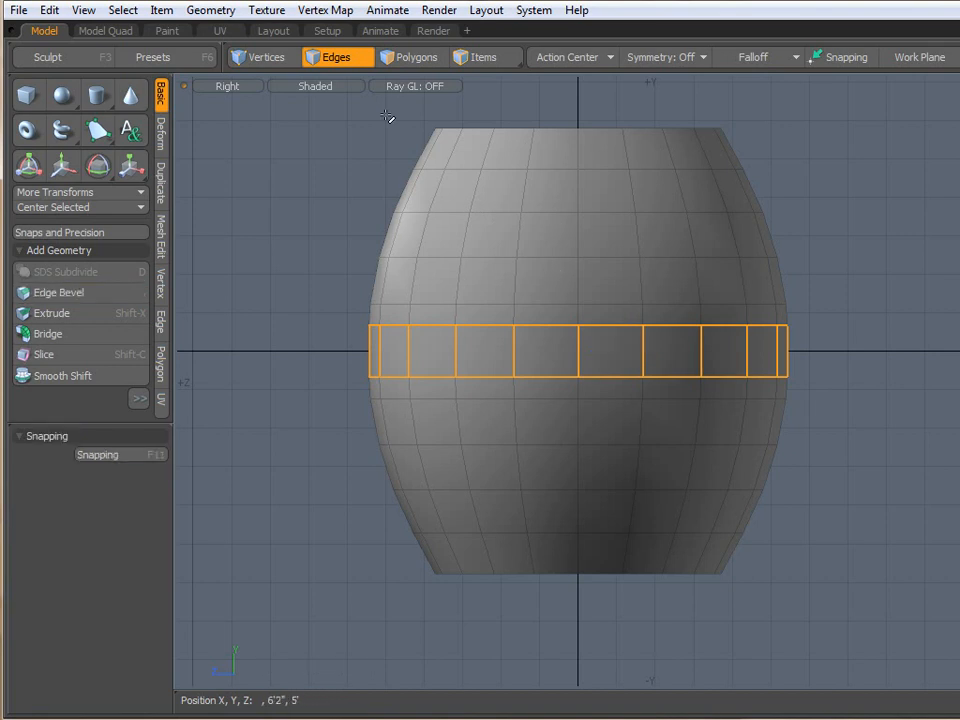
# Add the full middle polygon band to the selected end bands, paste copies of all three into a new mesh, and show the Perspective view.
pyautogui.click(388, 60)
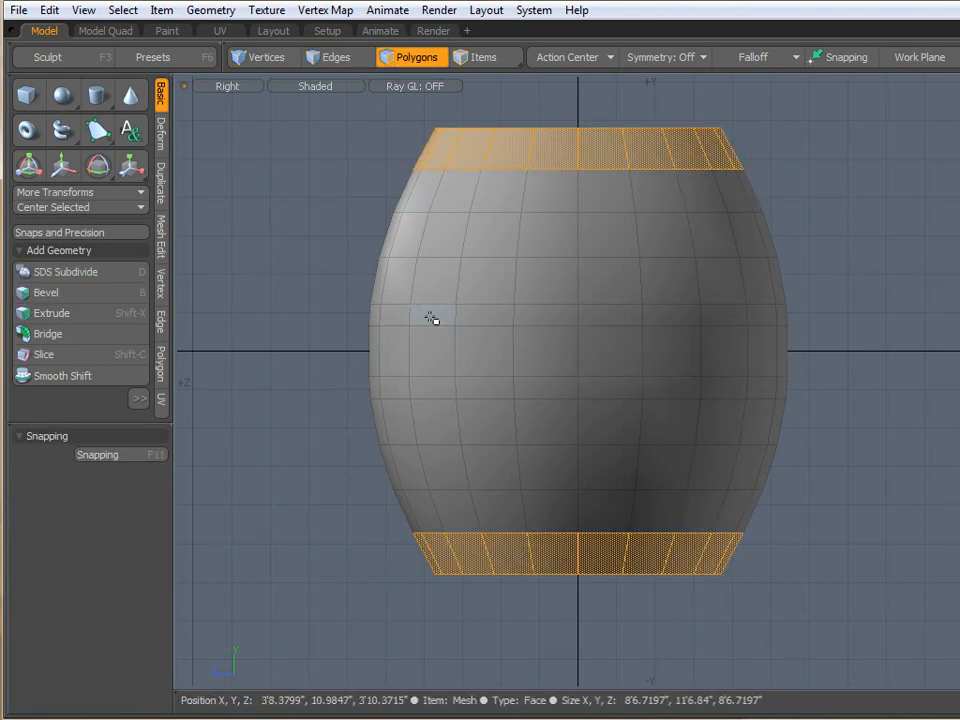
pyautogui.keyDown('shift'); pyautogui.moveTo(388, 345); pyautogui.dragTo(624, 339); pyautogui.keyUp('shift')
pyautogui.press('l')
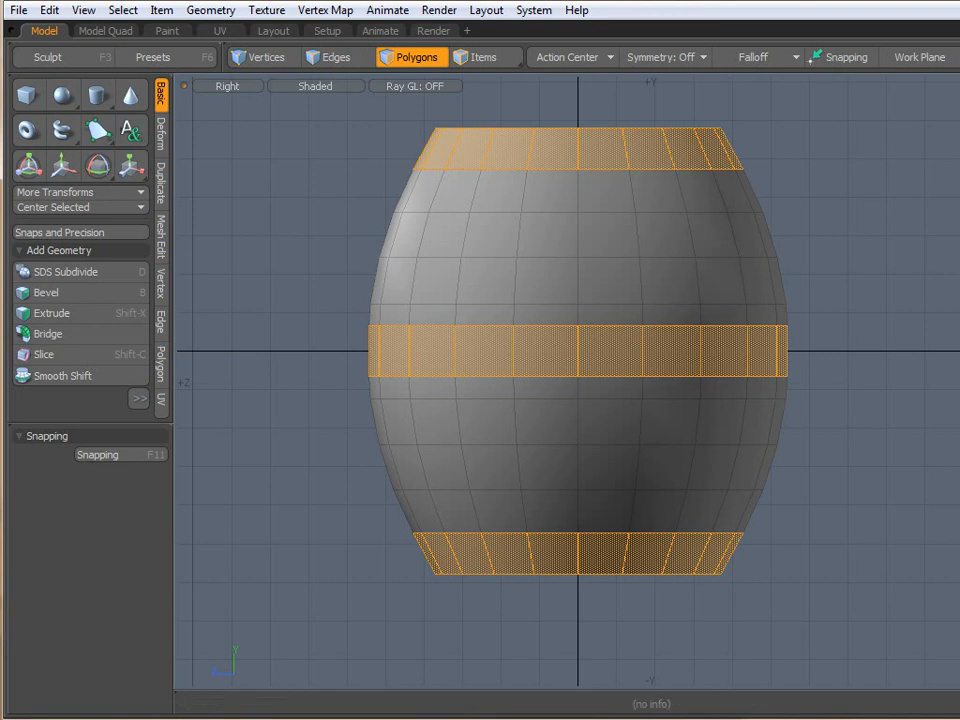
pyautogui.press('n')
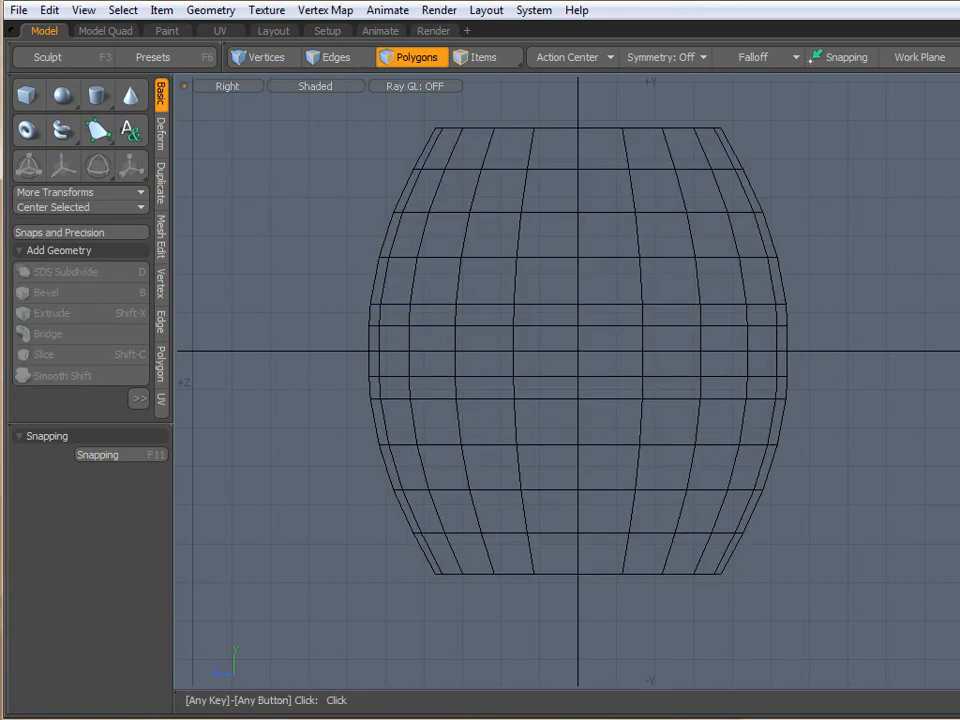
pyautogui.hotkey('ctrl', 'v')
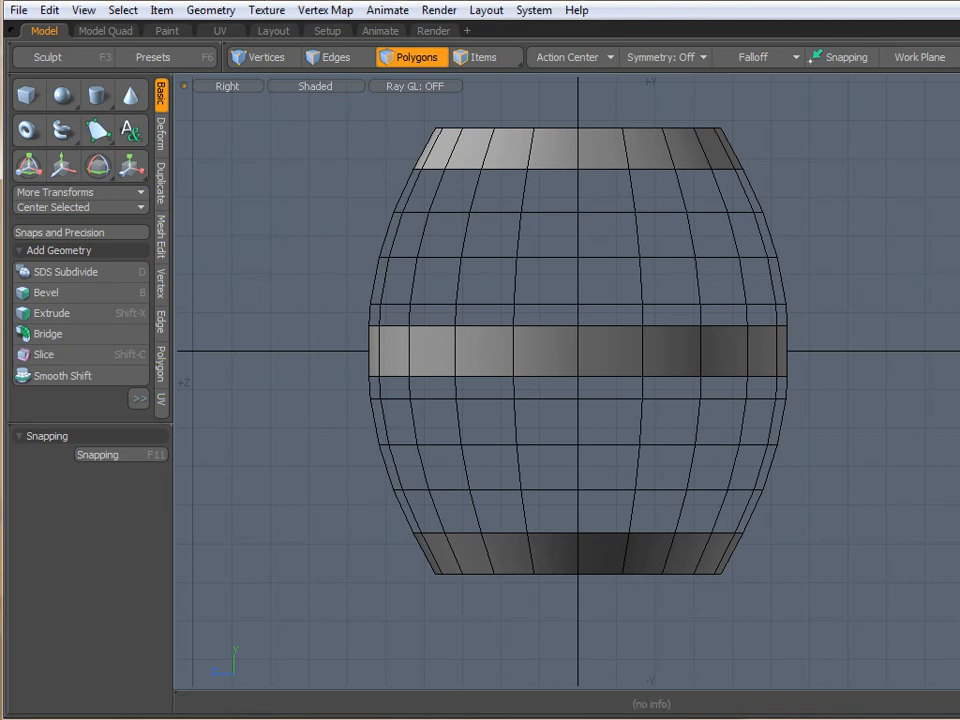
pyautogui.hotkey('ctrl', 'space')
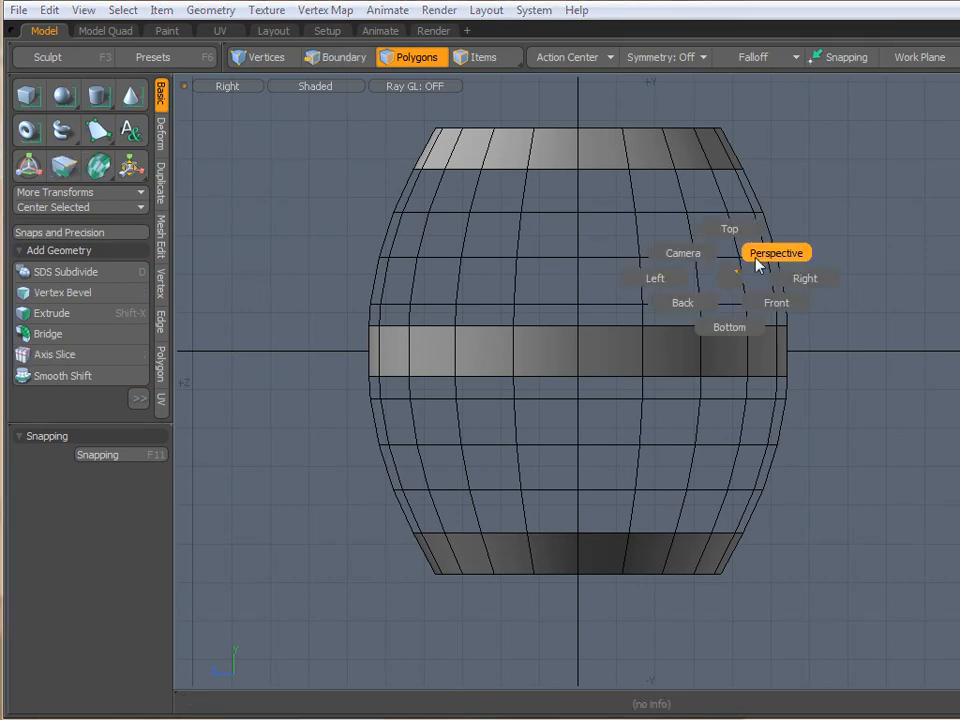
pyautogui.click(758, 260)
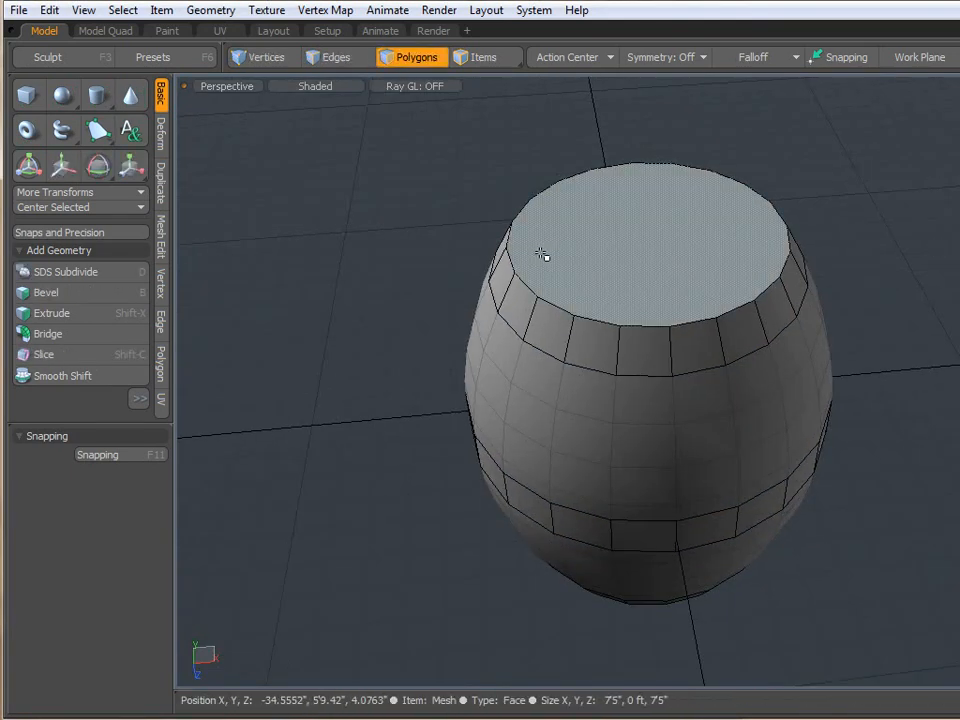
# Clear the polygon selection, set symmetry to Y, and select the barrel's flat end caps on both ends.
pyautogui.click(624, 268)
pyautogui.click(670, 85)
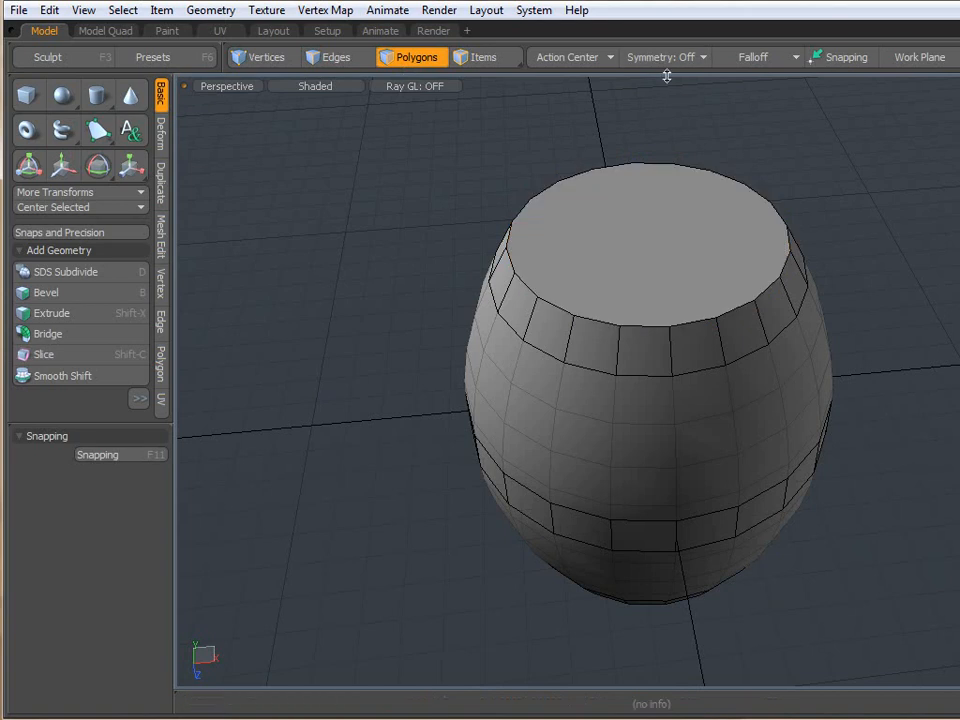
pyautogui.click(660, 57)
pyautogui.click(664, 90)
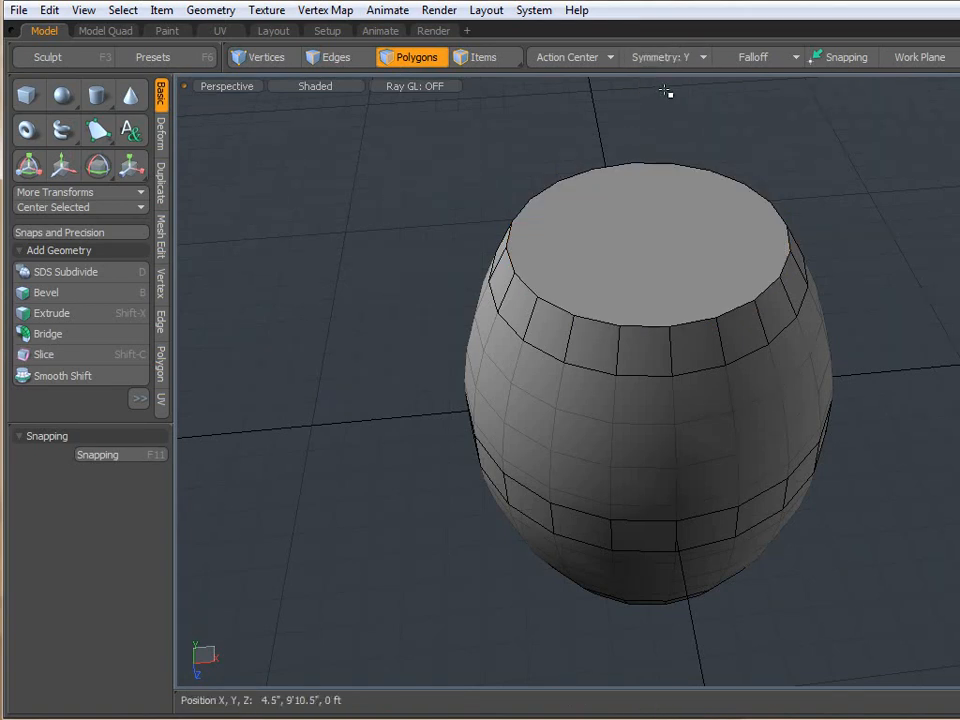
pyautogui.click(658, 253)
pyautogui.keyDown('alt'); pyautogui.moveTo(658, 253); pyautogui.dragTo(956, 266); pyautogui.keyUp('alt')
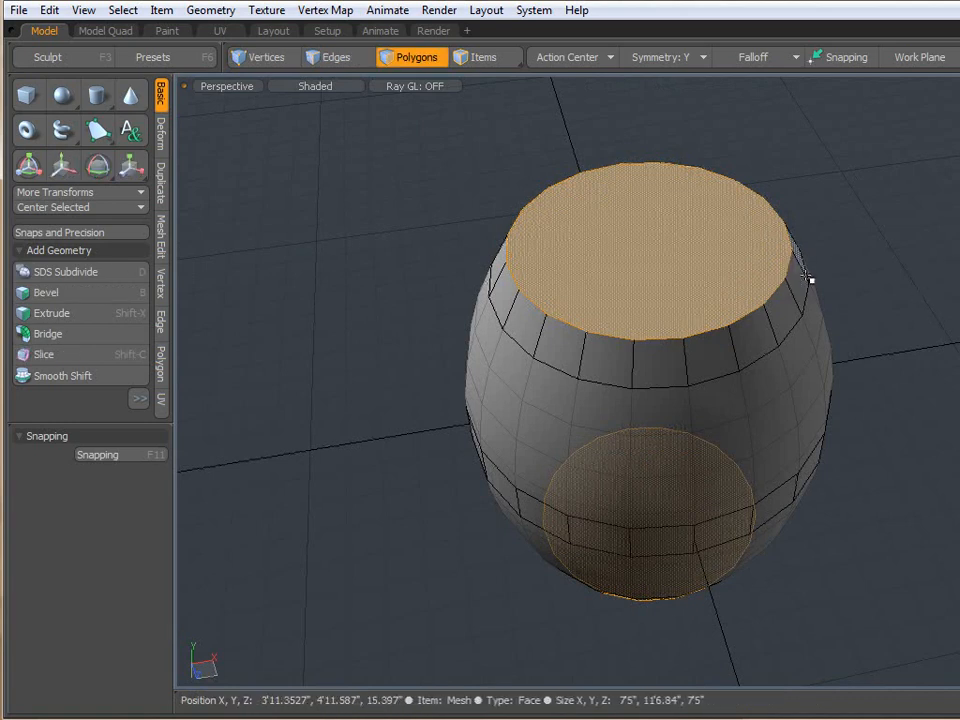
# Bevel both end caps with a small inset, bevel them again with a shift of about -4.5", and clear the selection.
pyautogui.press('b')
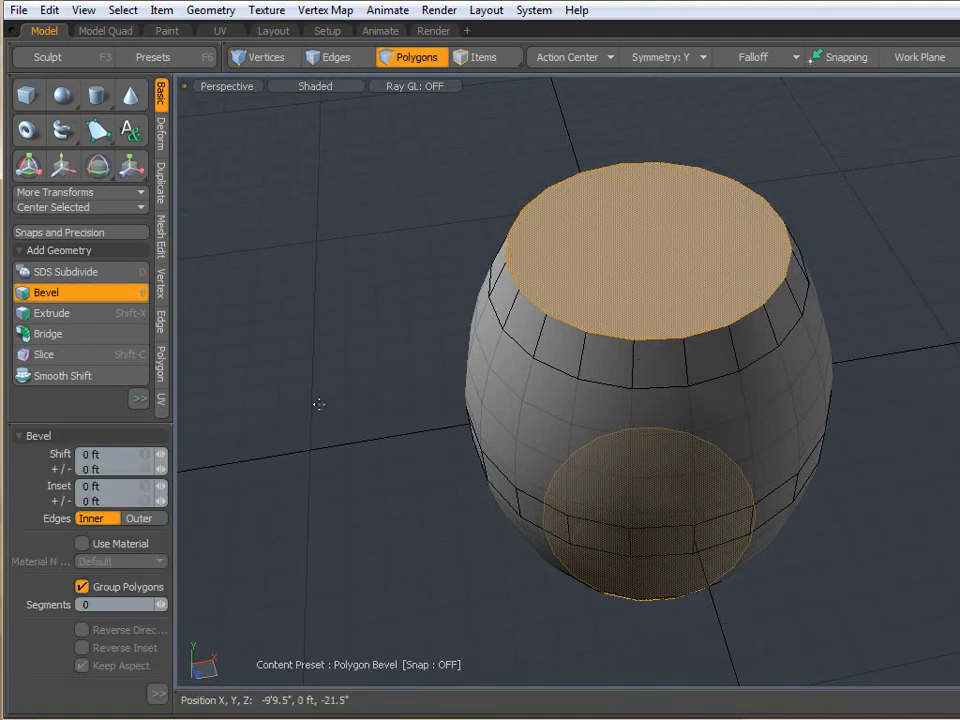
pyautogui.click(318, 404)
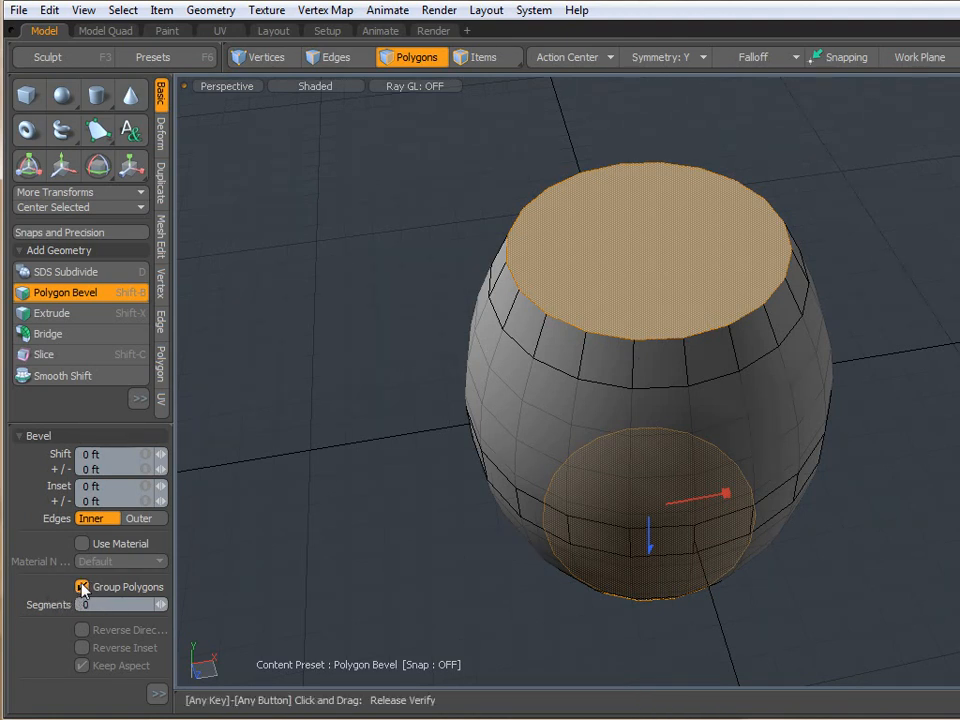
pyautogui.moveTo(724, 494)
pyautogui.mouseDown()
pyautogui.moveTo(707, 495)
pyautogui.moveTo(718, 494)
pyautogui.mouseUp()
pyautogui.keyDown('shift'); pyautogui.click(864, 344); pyautogui.keyUp('shift')
pyautogui.moveTo(651, 553); pyautogui.dragTo(651, 558)
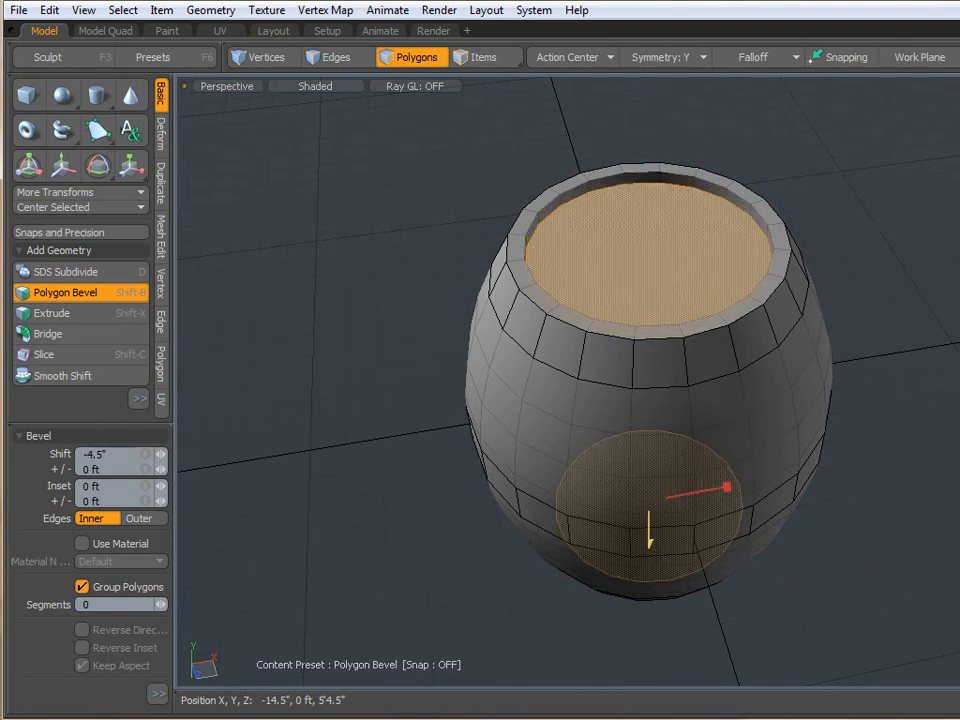
pyautogui.press('space')
pyautogui.click(896, 375)
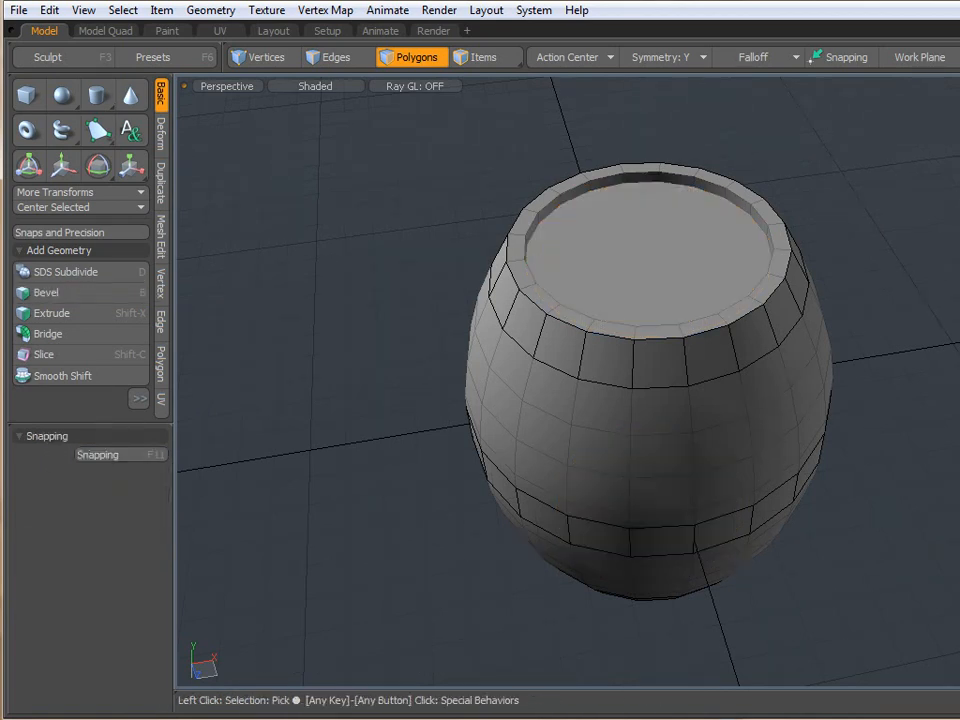
# Show only the separate hoop-band mesh and reveal the complete set of geometry tools.
pyautogui.click(958, 130)
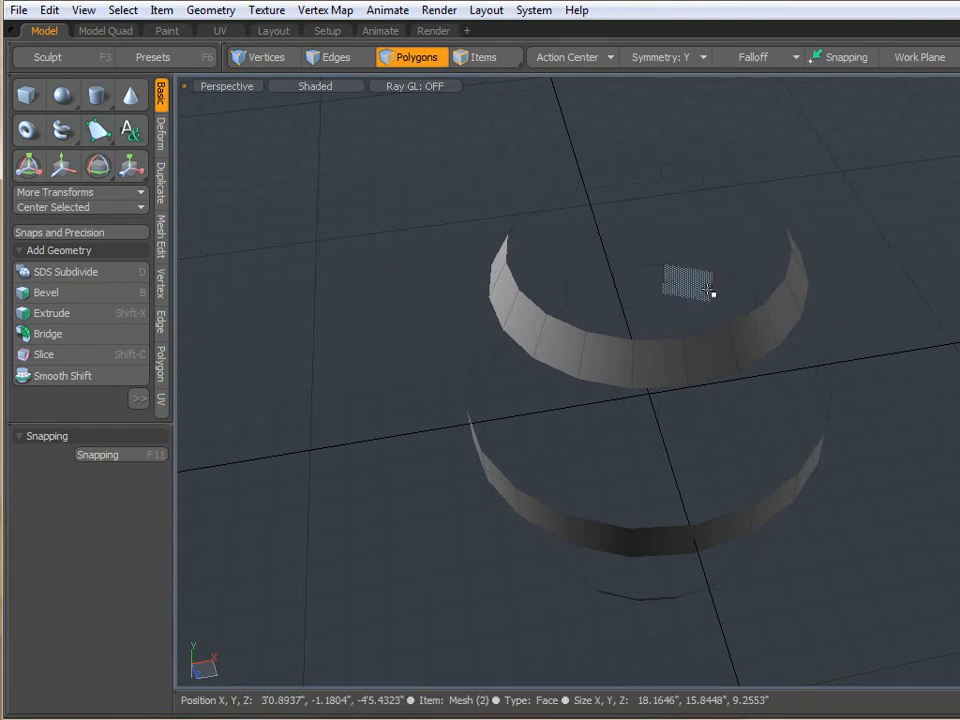
pyautogui.scroll(3, 536, 330)
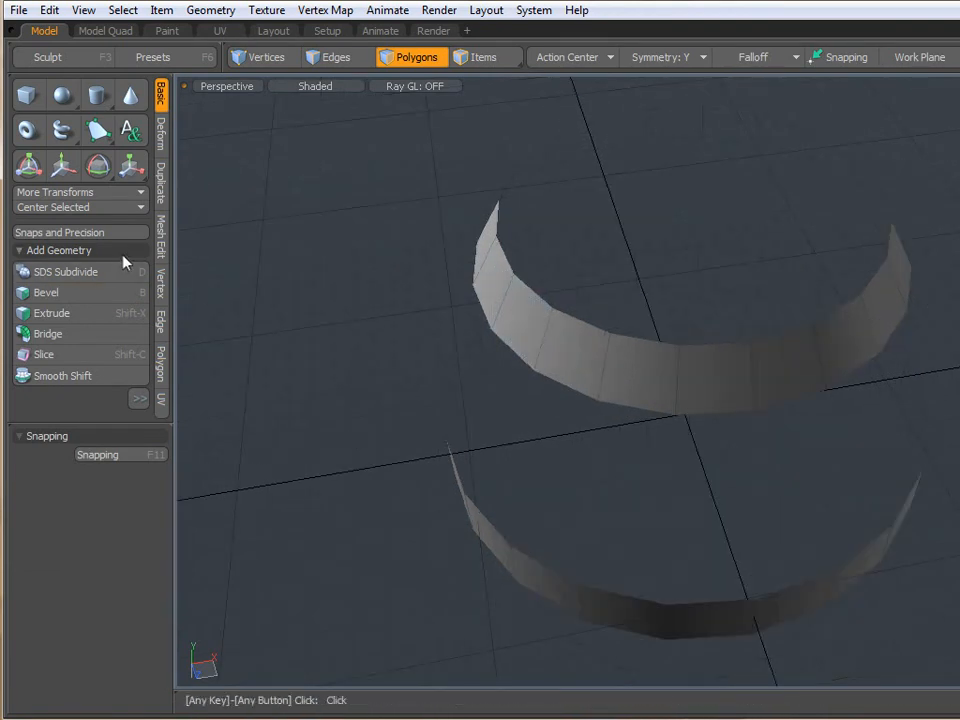
pyautogui.moveTo(94, 420); pyautogui.dragTo(92, 557)
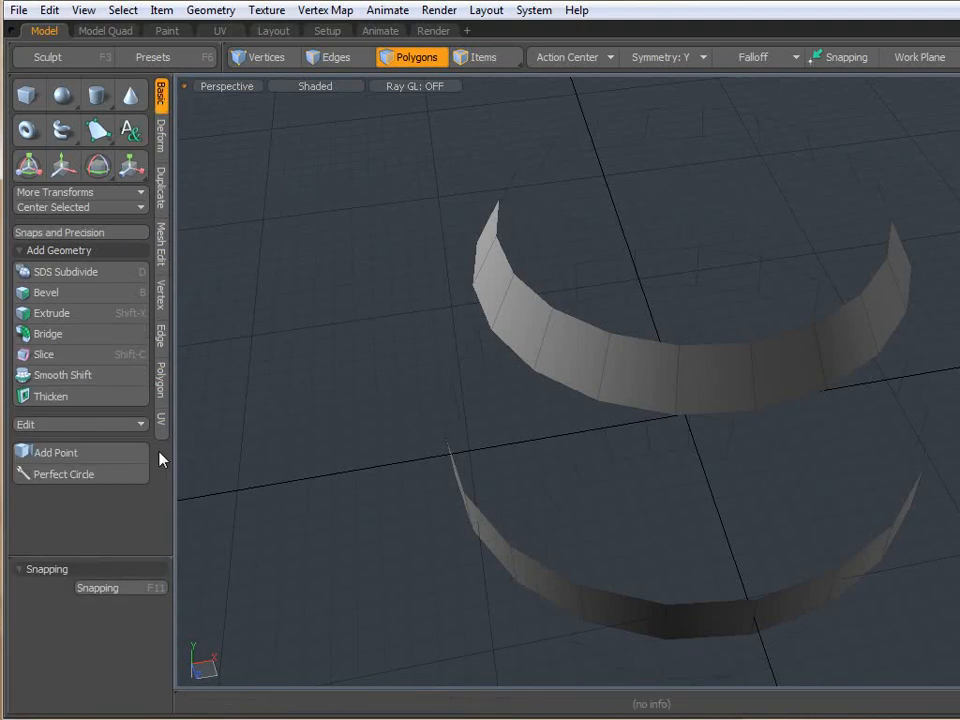
# Try to thicken the three hoop bands outward with the barrel body shown as a wireframe reference.
pyautogui.click(66, 398)
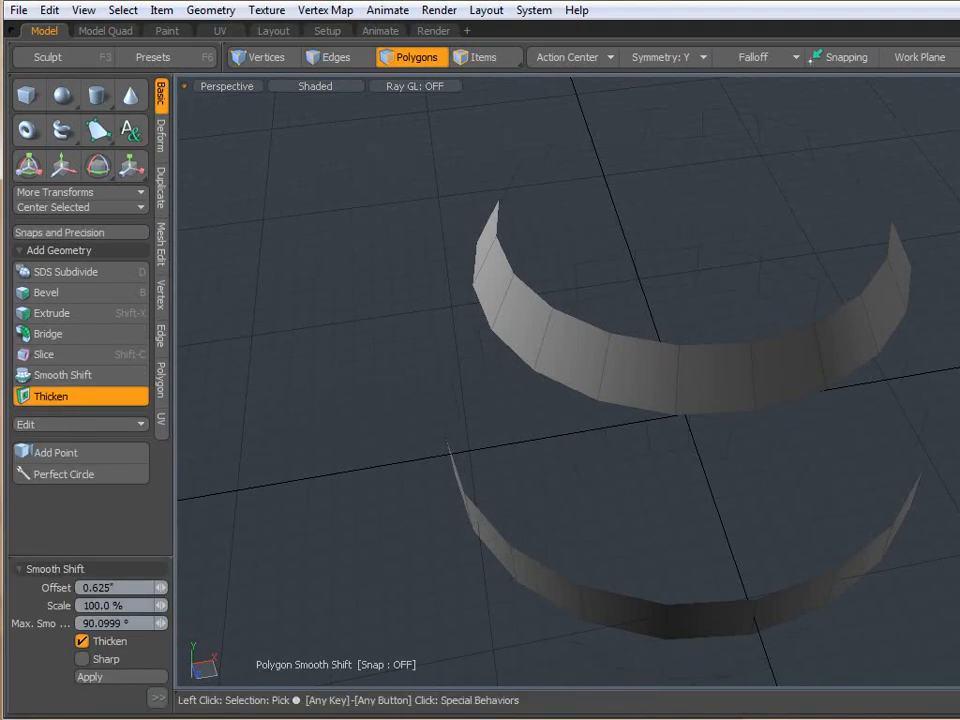
pyautogui.click(375, 250)
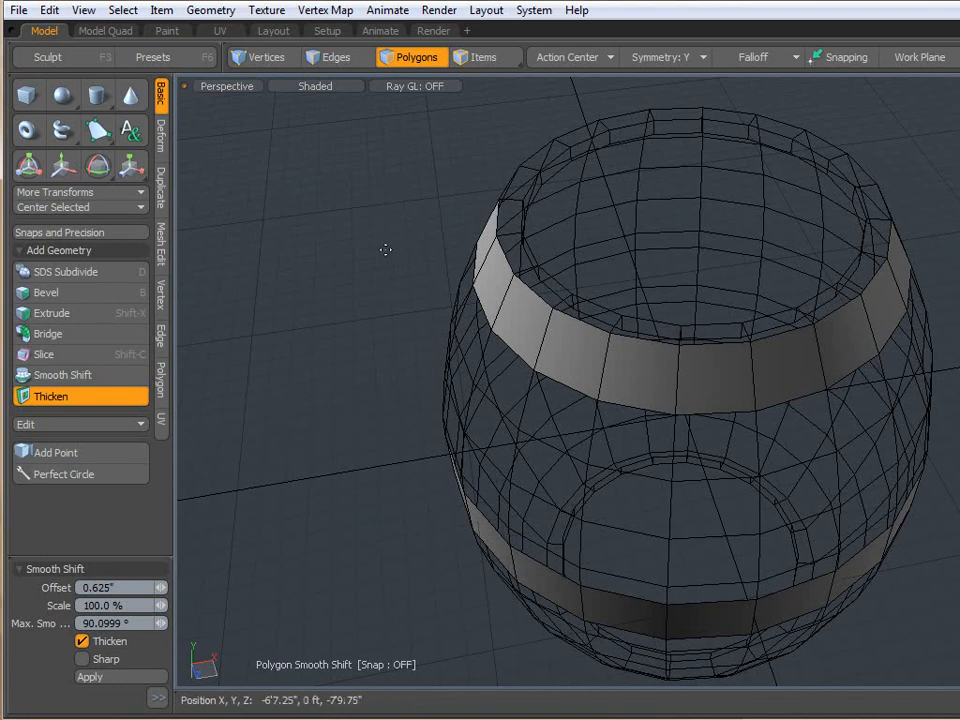
pyautogui.click(385, 250)
pyautogui.moveTo(781, 300); pyautogui.dragTo(791, 300)
pyautogui.press('q')
pyautogui.click(264, 57)
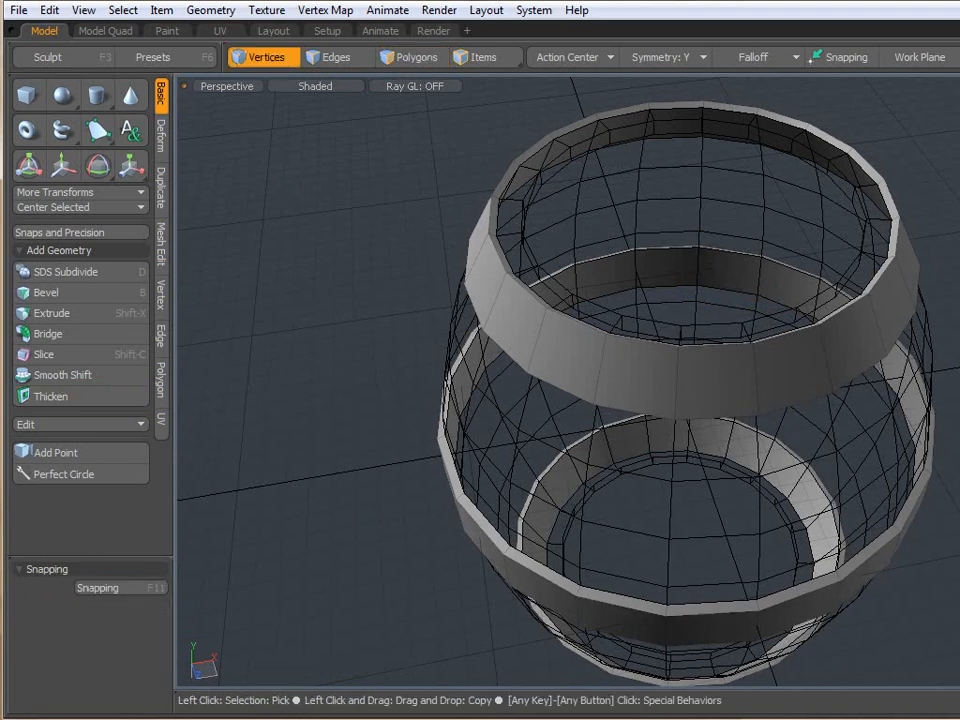
# Show the barrel body together with the thickened hoops and examine how they fit around it from several angles.
pyautogui.keyDown('shift'); pyautogui.click(955, 150); pyautogui.keyUp('shift')
pyautogui.keyDown('alt'); pyautogui.moveTo(920, 400); pyautogui.dragTo(920, 290); pyautogui.keyUp('alt')
pyautogui.keyDown('alt'); pyautogui.moveTo(731, 262); pyautogui.dragTo(731, 239); pyautogui.keyUp('alt')
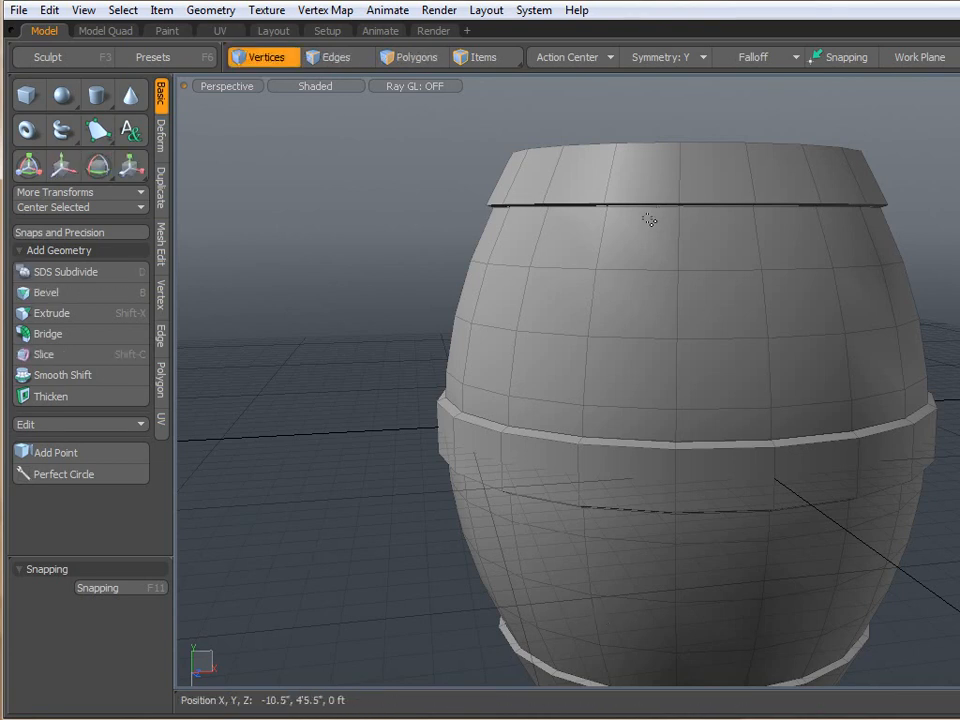
pyautogui.keyDown('alt'); pyautogui.moveTo(837, 378); pyautogui.dragTo(812, 482); pyautogui.keyUp('alt')
pyautogui.keyDown('alt'); pyautogui.moveTo(741, 321); pyautogui.dragTo(495, 253); pyautogui.keyUp('alt')
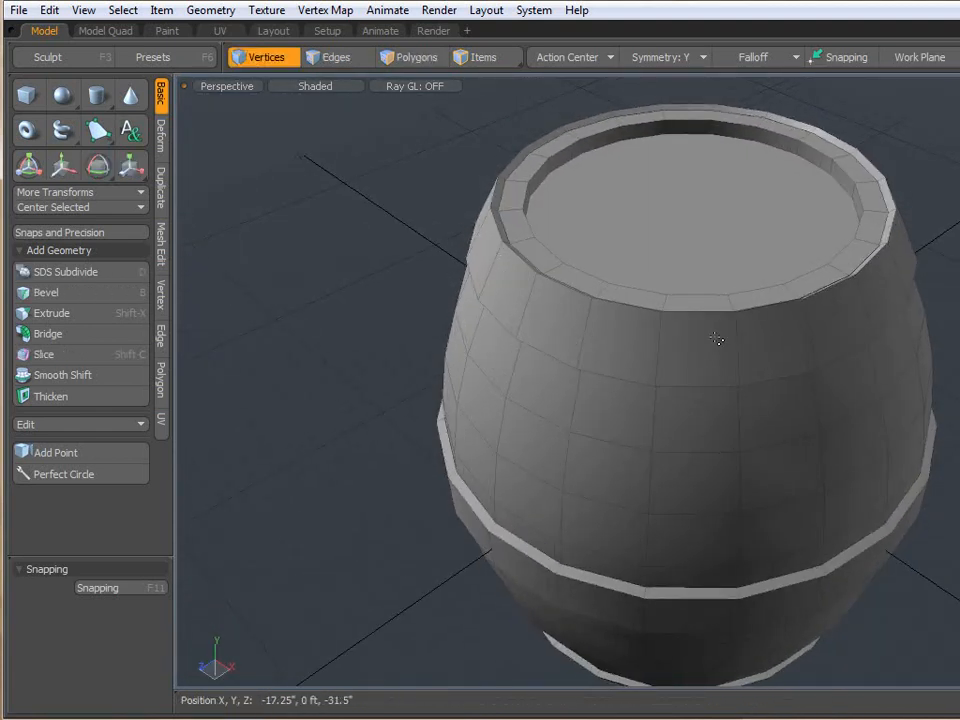
pyautogui.press('3')
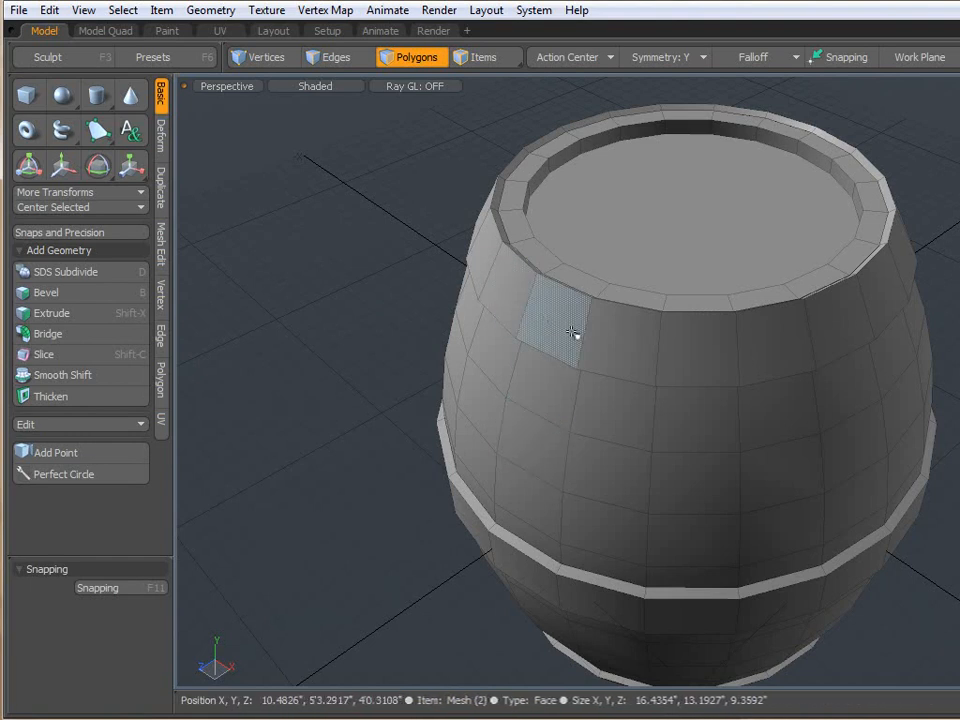
# Undo the hoop thickening and the visibility changes, back to the flat bands shown alone.
pyautogui.hotkey('ctrl', 'z')
pyautogui.hotkey('ctrl', 'z')
pyautogui.hotkey('ctrl', 'z')
pyautogui.hotkey('ctrl', 'z')
pyautogui.hotkey('ctrl', 'z')
pyautogui.click(690, 305)
pyautogui.keyDown('alt'); pyautogui.moveTo(692, 303); pyautogui.dragTo(714, 210); pyautogui.keyUp('alt')
pyautogui.press('space')
pyautogui.click(716, 212)
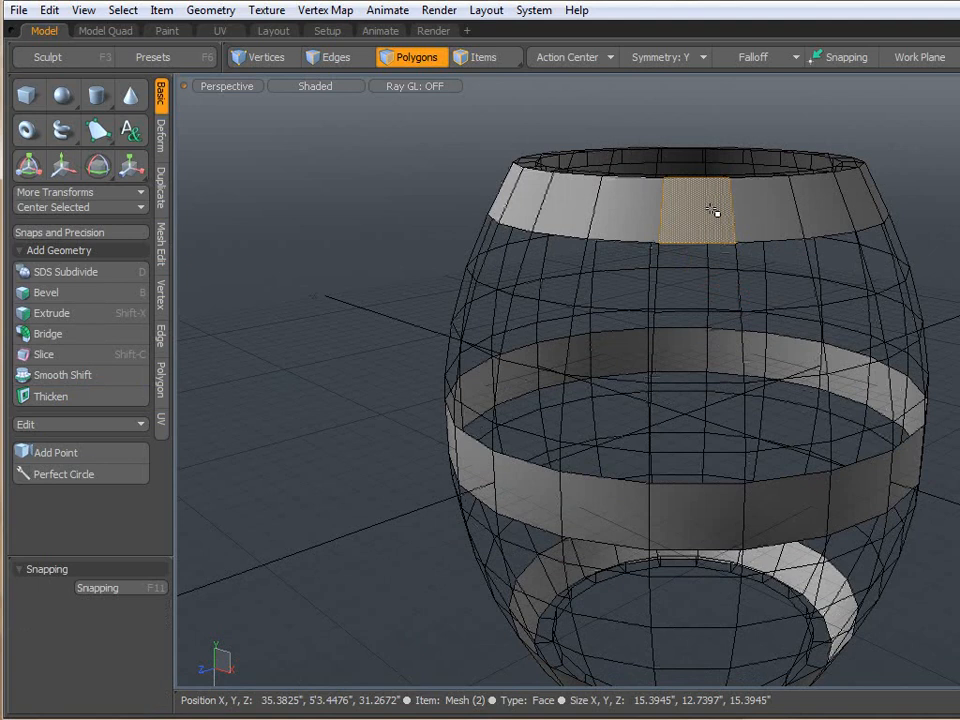
pyautogui.hotkey('ctrl', 'z')
pyautogui.hotkey('ctrl', 'z')
pyautogui.hotkey('ctrl', 'z')
pyautogui.press('space')
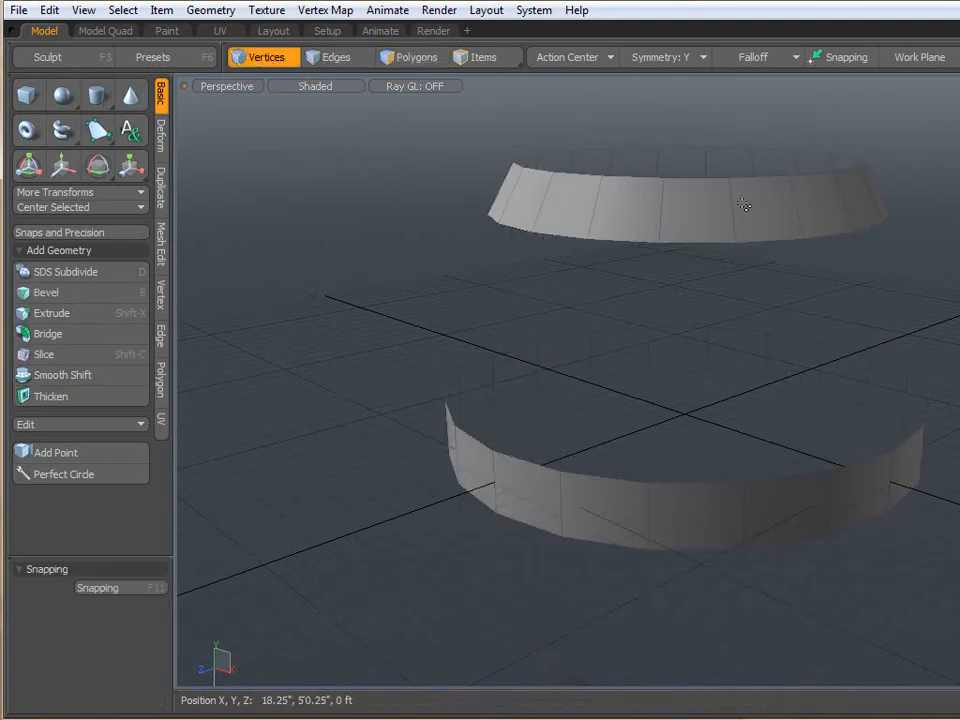
# Select every vertical edge around the top and bottom hoop bands.
pyautogui.press('3')
pyautogui.click(787, 207)
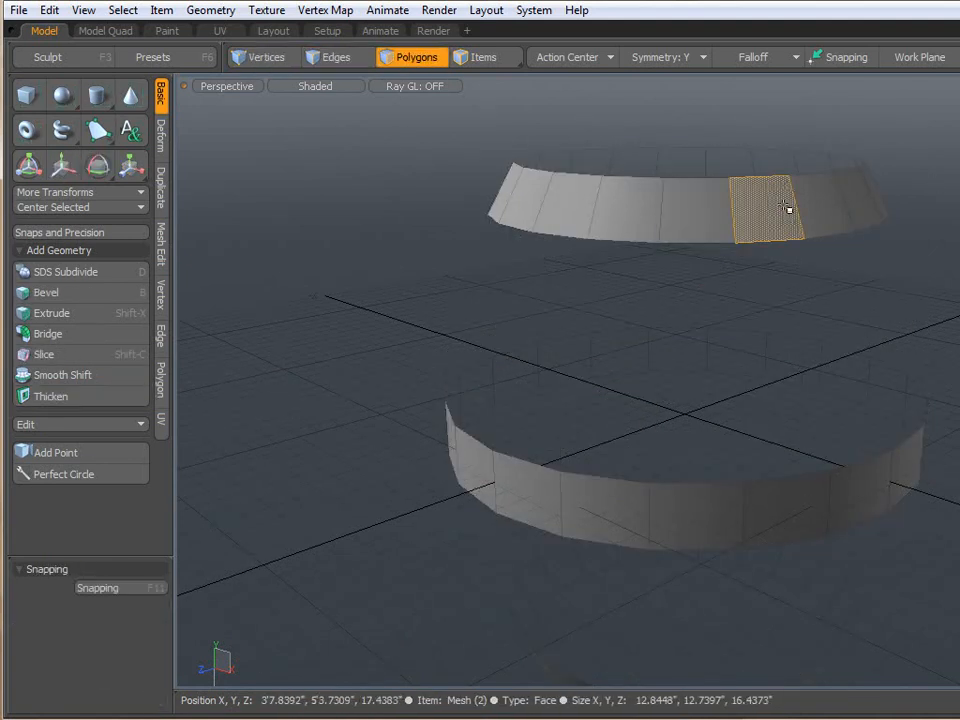
pyautogui.scroll(-4, 843, 252)
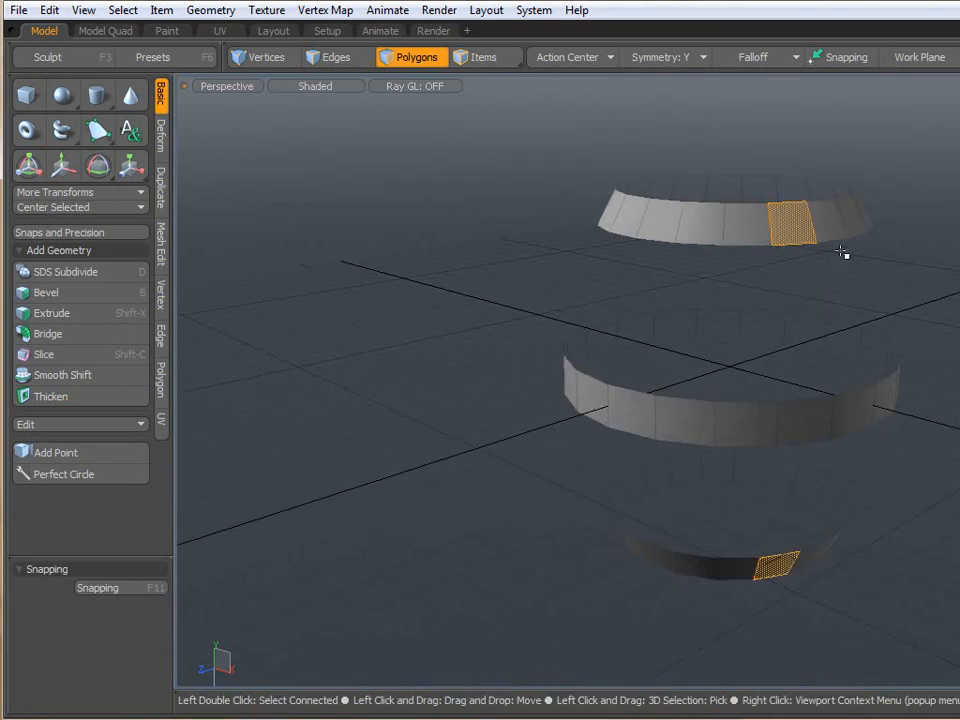
pyautogui.scroll(3, 748, 238)
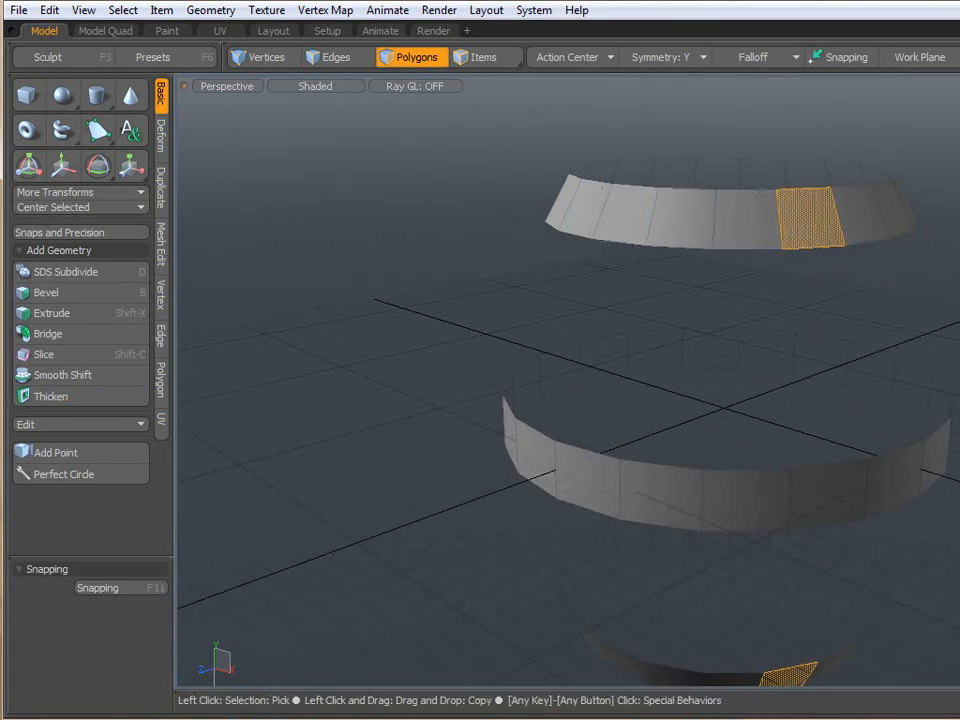
pyautogui.click(335, 57)
pyautogui.moveTo(650, 220); pyautogui.dragTo(888, 213)
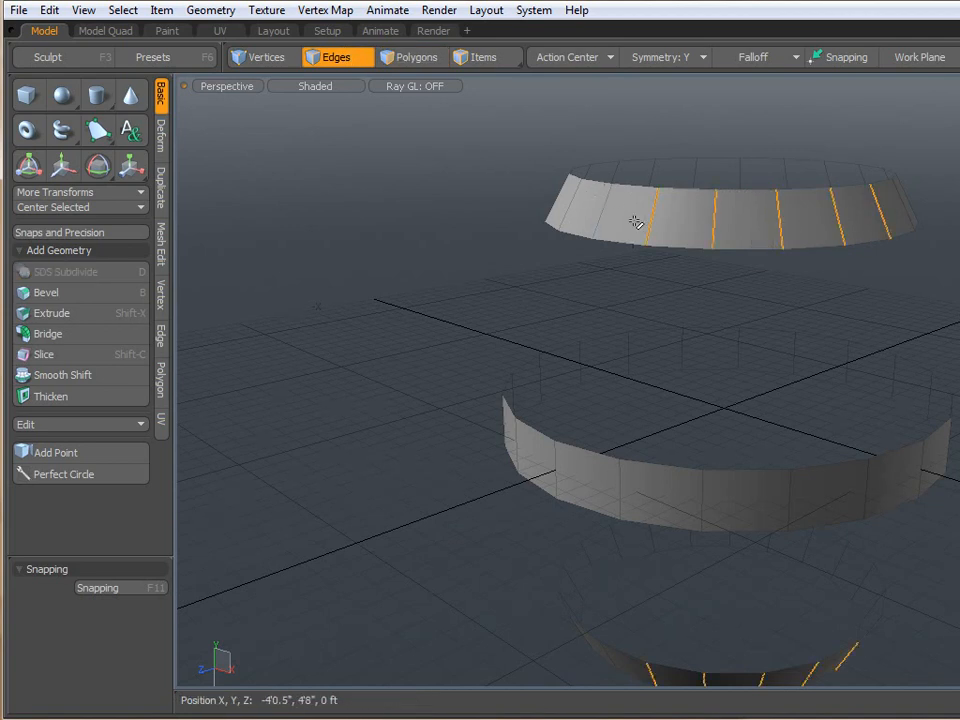
pyautogui.press('l')
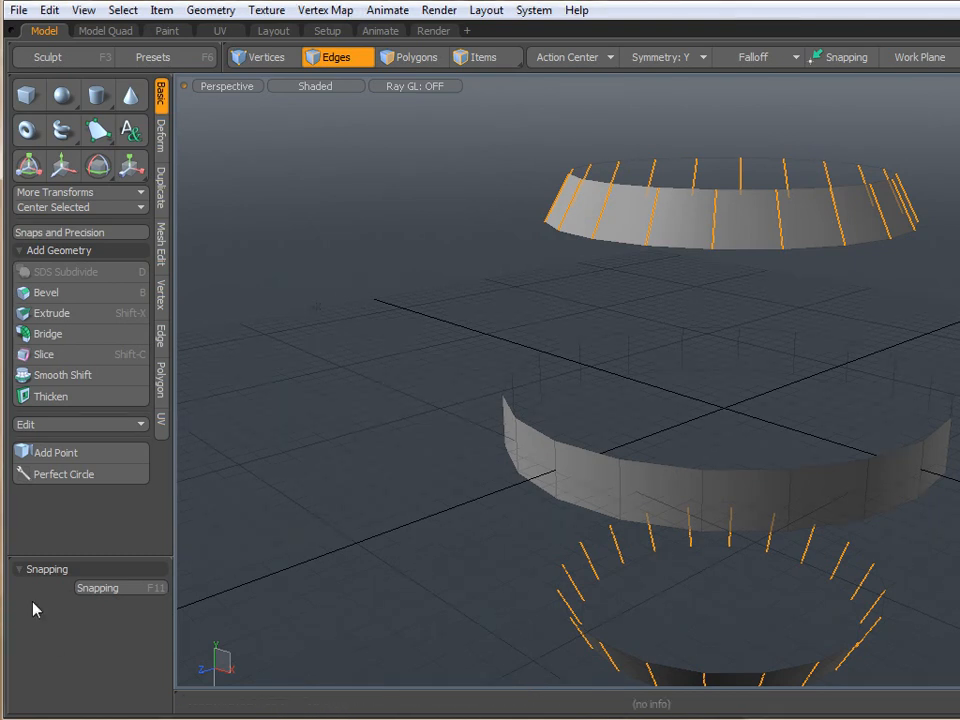
# Bevel the selected vertical edges in Inset mode by about 6.3" with round level 3, and clear the selection.
pyautogui.press('b')
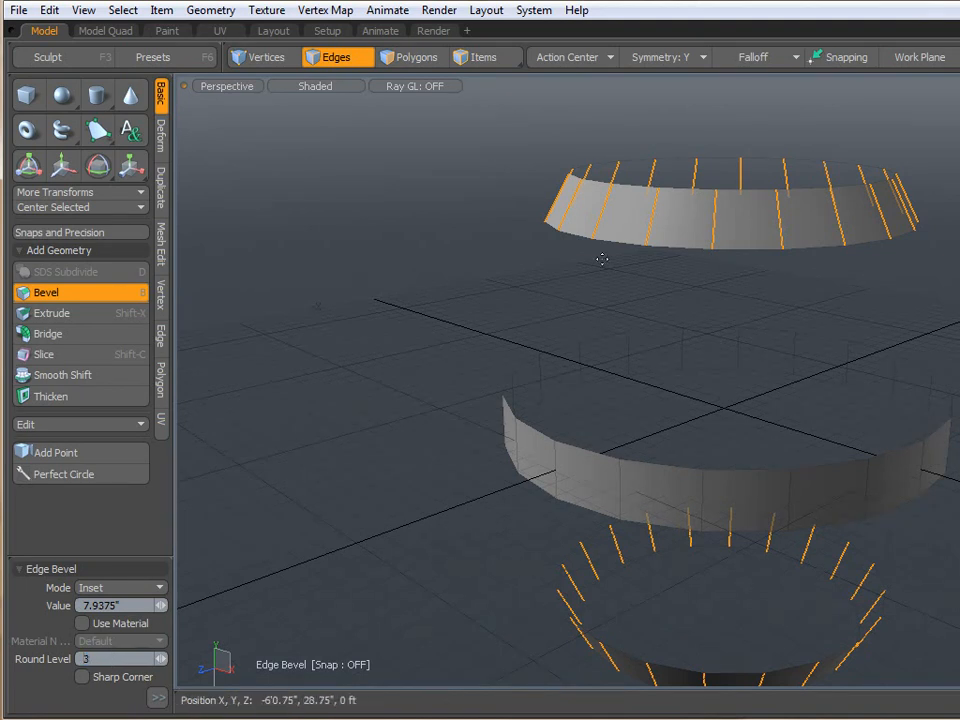
pyautogui.scroll(3, 733, 180)
pyautogui.moveTo(719, 267); pyautogui.dragTo(743, 267)
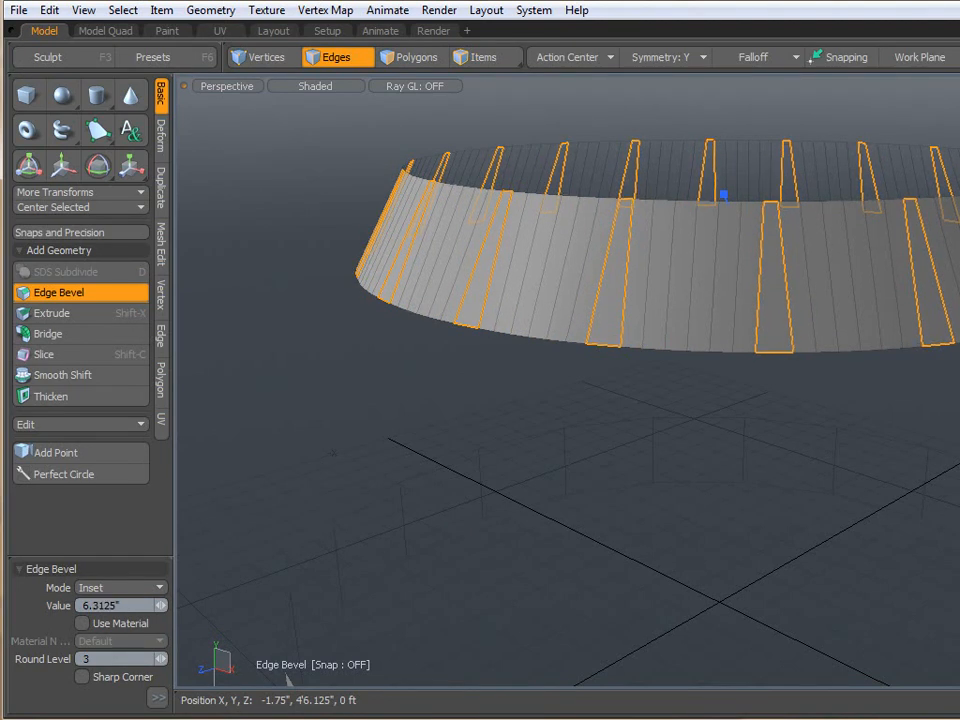
pyautogui.press('space')
pyautogui.click(328, 230)
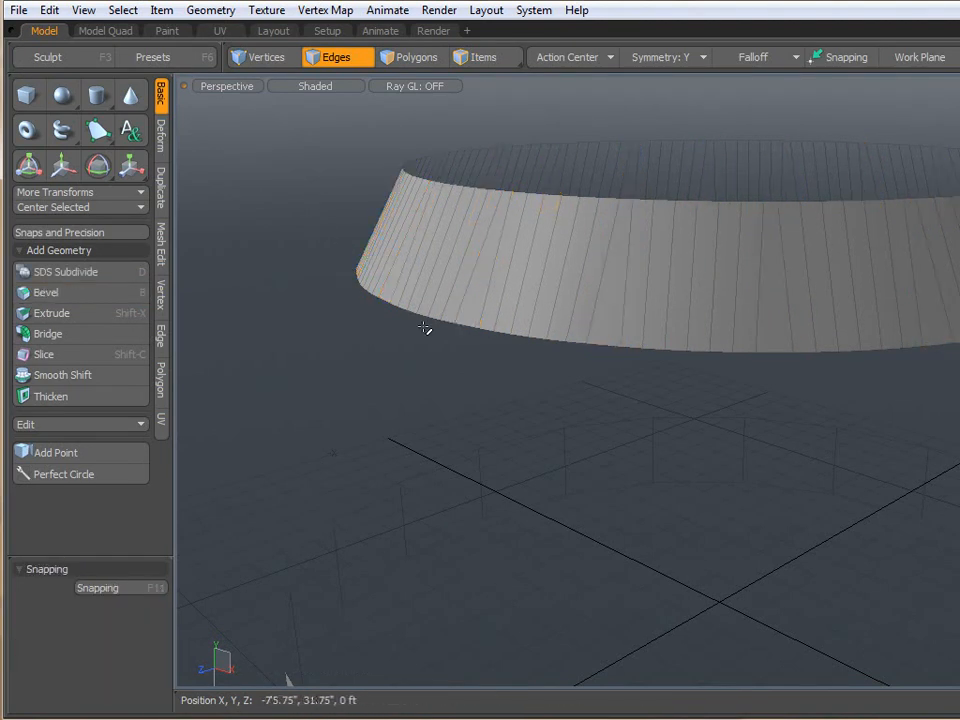
# Examine the spacing between the vertical edges on the top hoop band by selecting several of them, and clear the selection.
pyautogui.moveTo(566, 268); pyautogui.dragTo(649, 272)
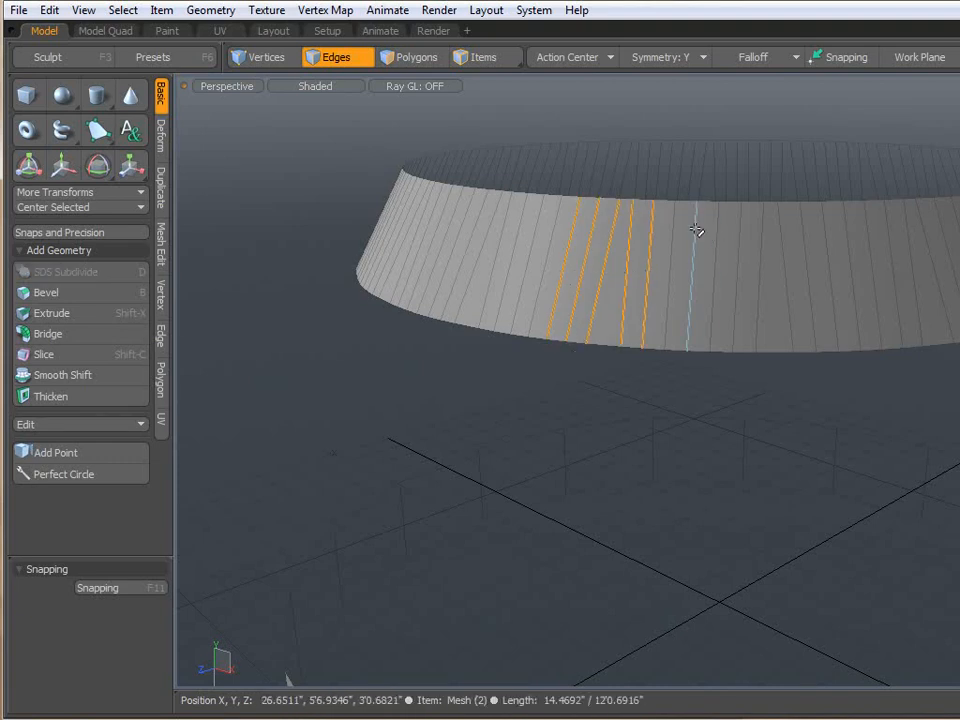
pyautogui.moveTo(750, 343)
pyautogui.keyDown('alt'); pyautogui.mouseDown()
pyautogui.moveTo(730, 337)
pyautogui.moveTo(788, 293)
pyautogui.mouseUp(); pyautogui.keyUp('alt')
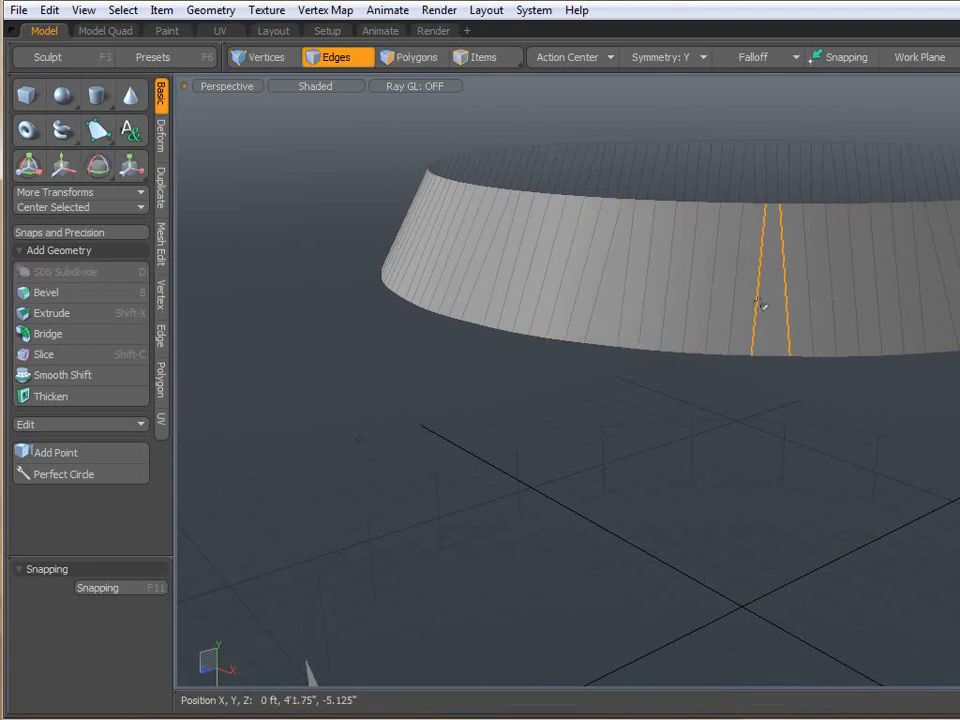
pyautogui.moveTo(626, 274); pyautogui.dragTo(607, 271)
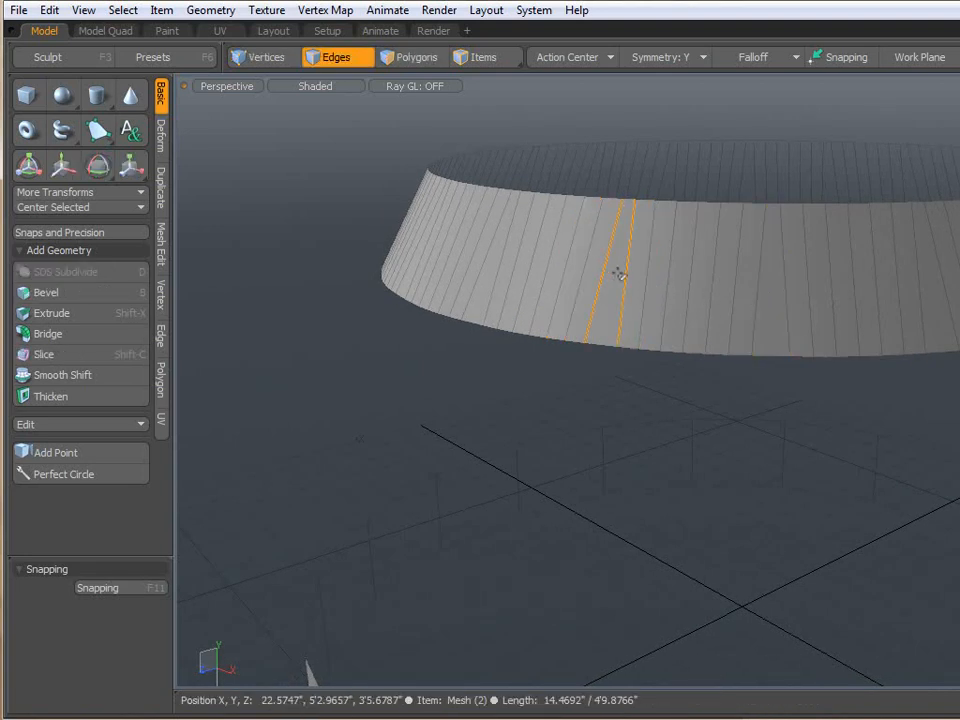
pyautogui.moveTo(751, 297); pyautogui.dragTo(788, 298)
pyautogui.click(320, 283)
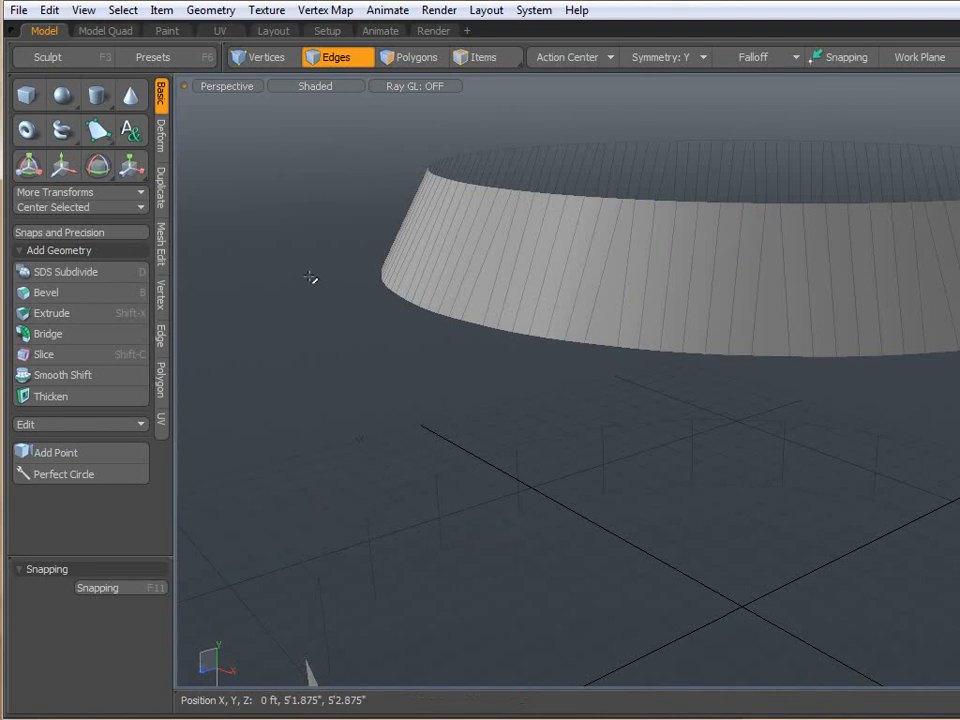
pyautogui.click(415, 57)
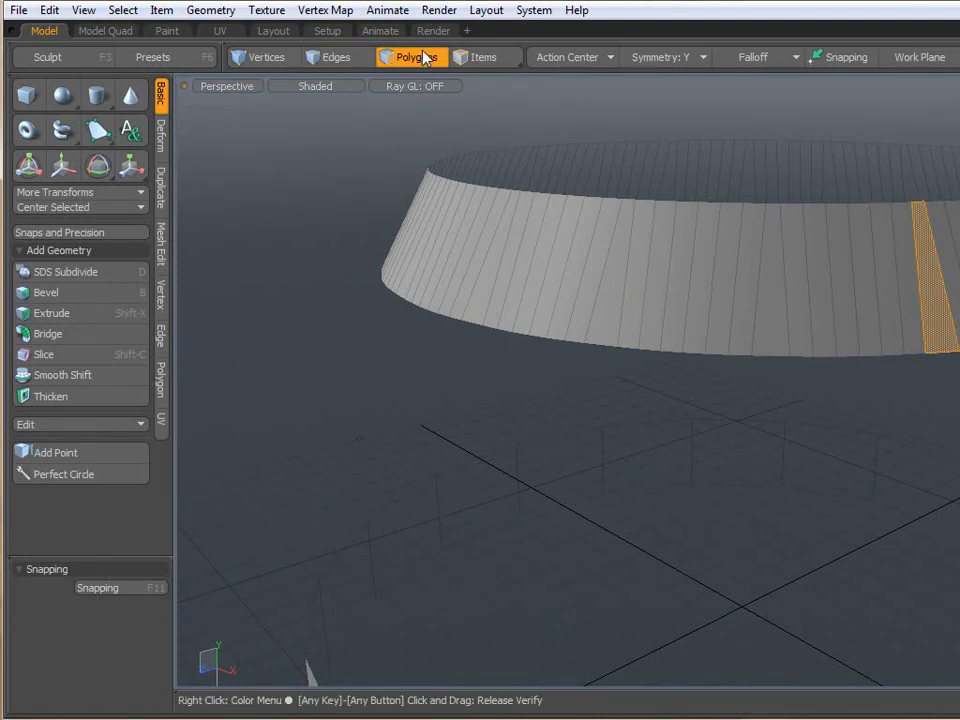
pyautogui.click(317, 59)
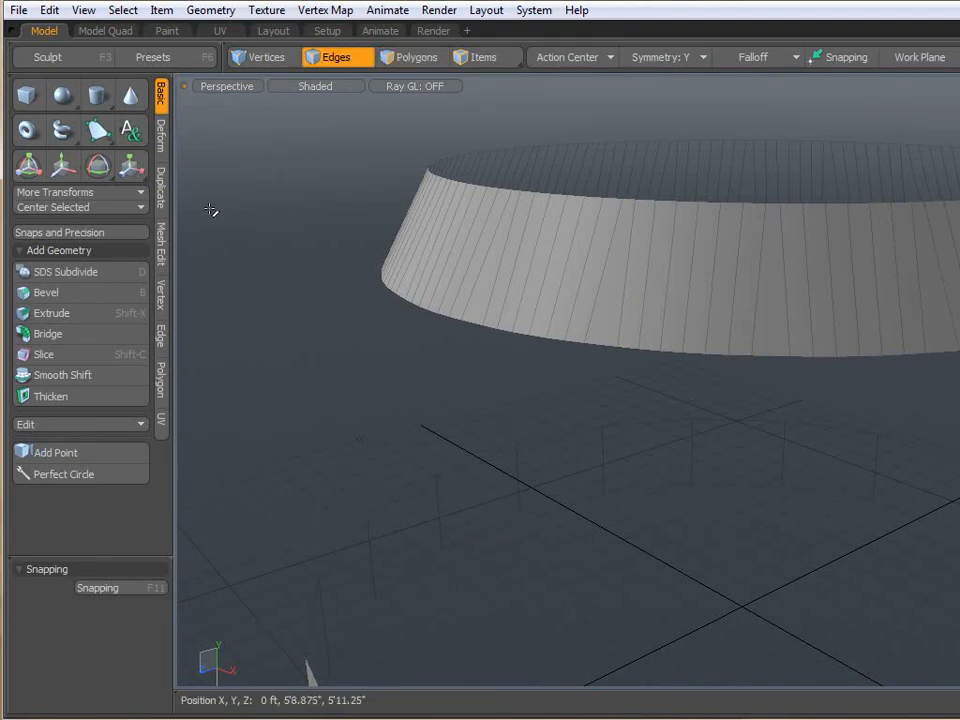
pyautogui.click(163, 148)
pyautogui.scroll(-5, 454, 317)
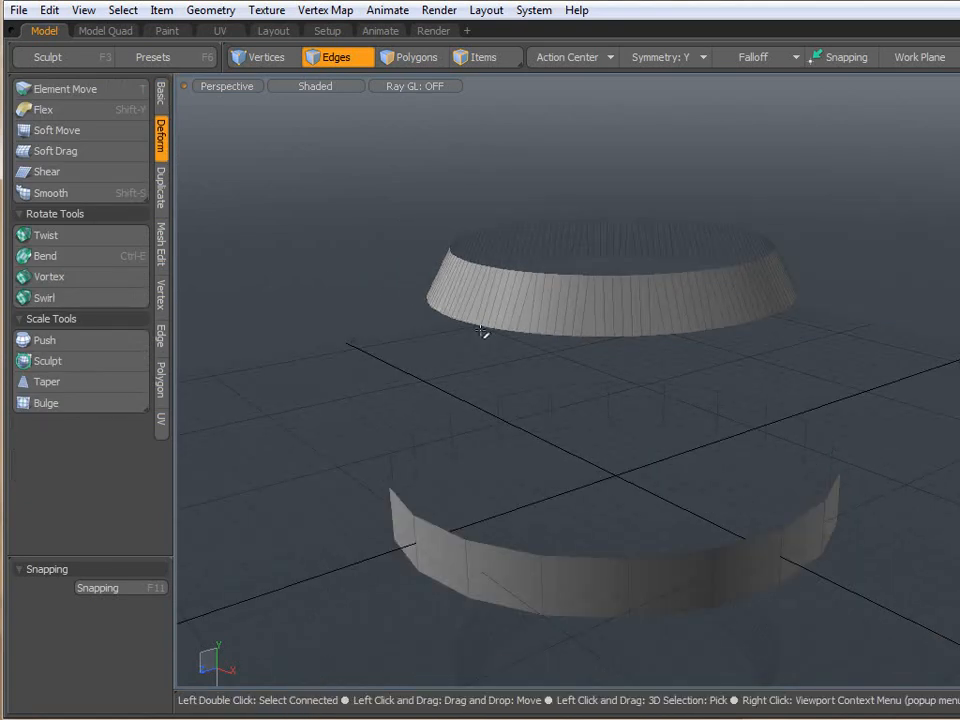
pyautogui.scroll(2, 577, 301)
pyautogui.click(88, 196)
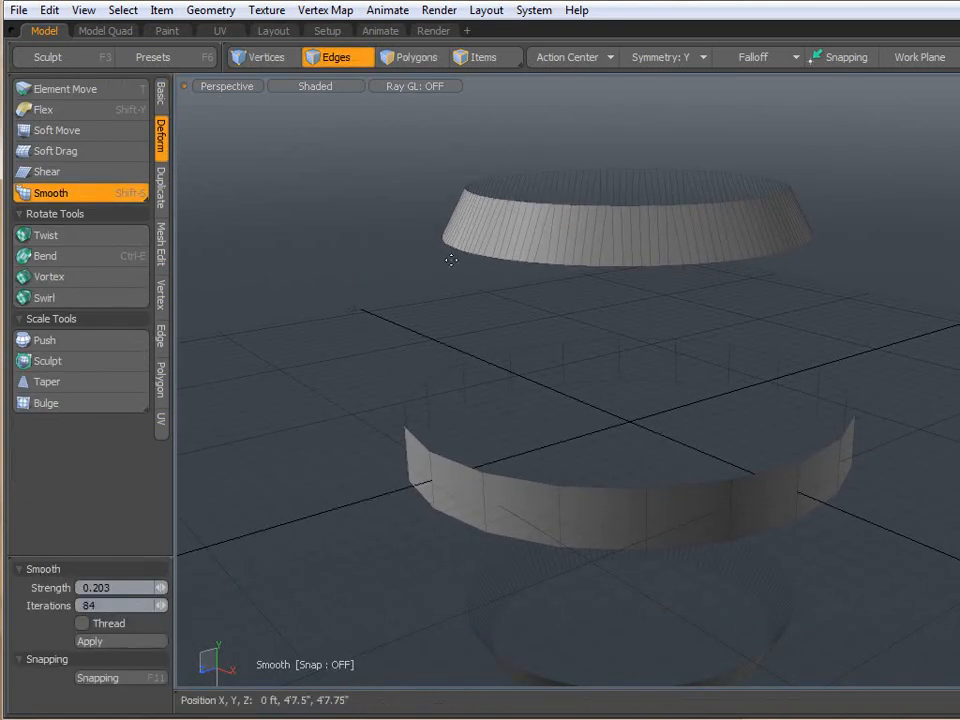
pyautogui.scroll(2, 430, 248)
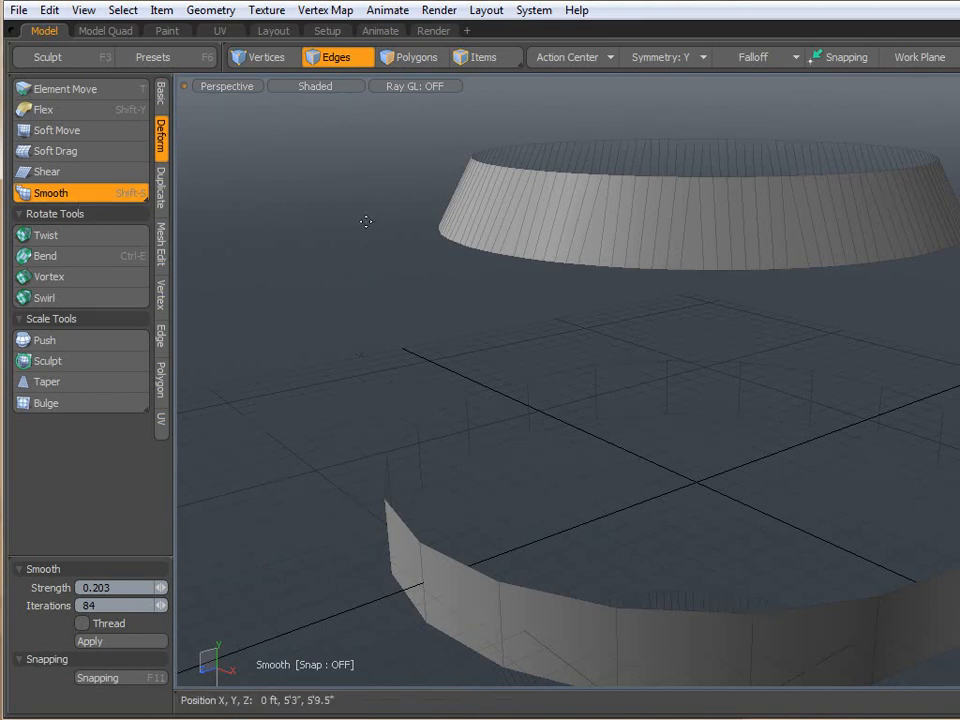
pyautogui.press('space')
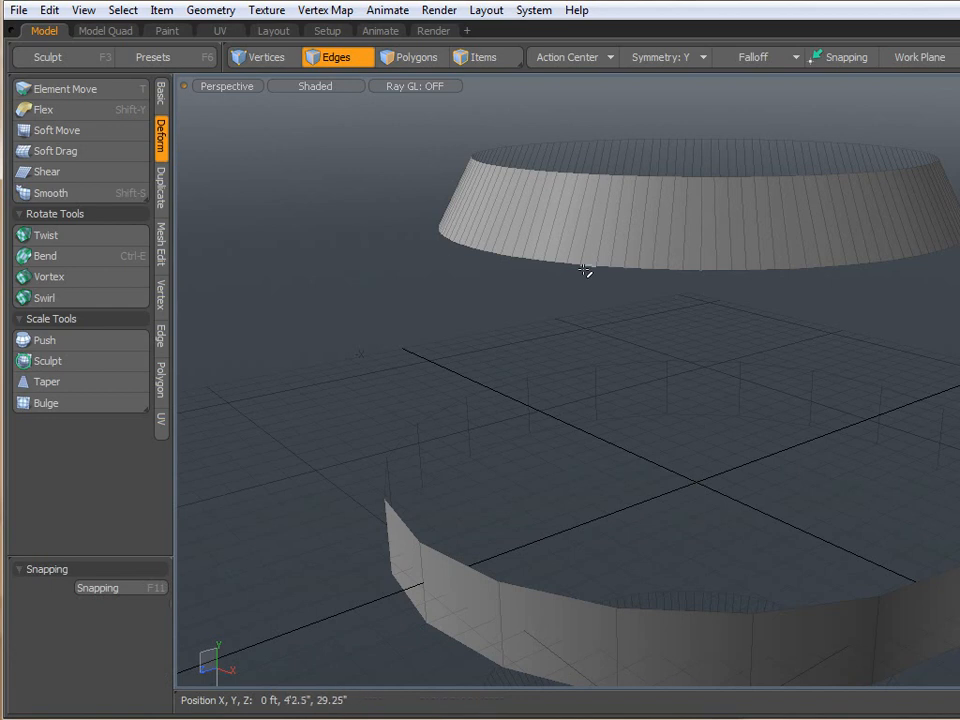
# Select every vertical edge around the middle hoop band.
pyautogui.scroll(3, 600, 250)
pyautogui.scroll(-5, 622, 211)
pyautogui.keyDown('alt'); pyautogui.moveTo(754, 240); pyautogui.dragTo(790, 286); pyautogui.keyUp('alt')
pyautogui.click(675, 297)
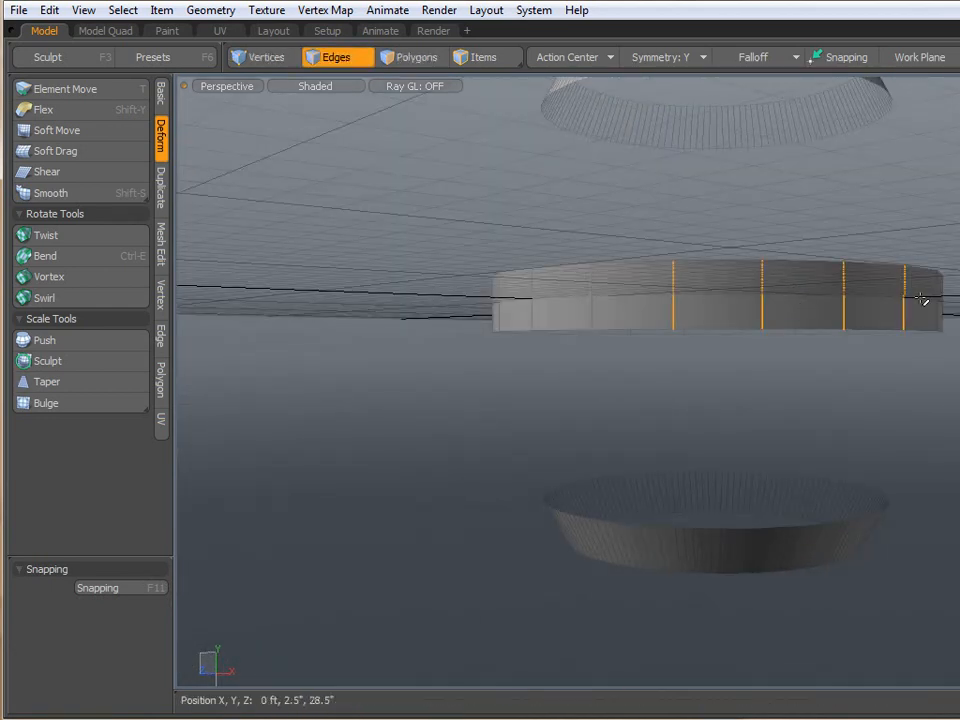
pyautogui.press('Up')
pyautogui.press('Up')
pyautogui.press('Up')
pyautogui.press('Up')
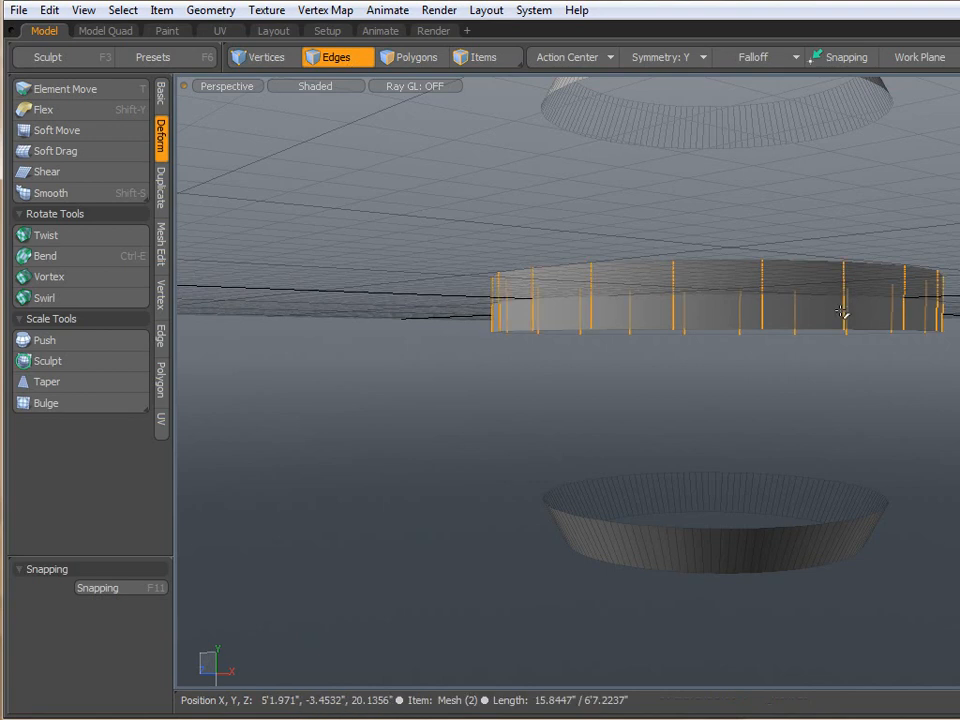
# Bevel the middle band's selected vertical edges in Inset mode by about 8.97" with round level 3, and clear the selection.
pyautogui.keyDown('alt'); pyautogui.moveTo(615, 349); pyautogui.dragTo(638, 326); pyautogui.keyUp('alt')
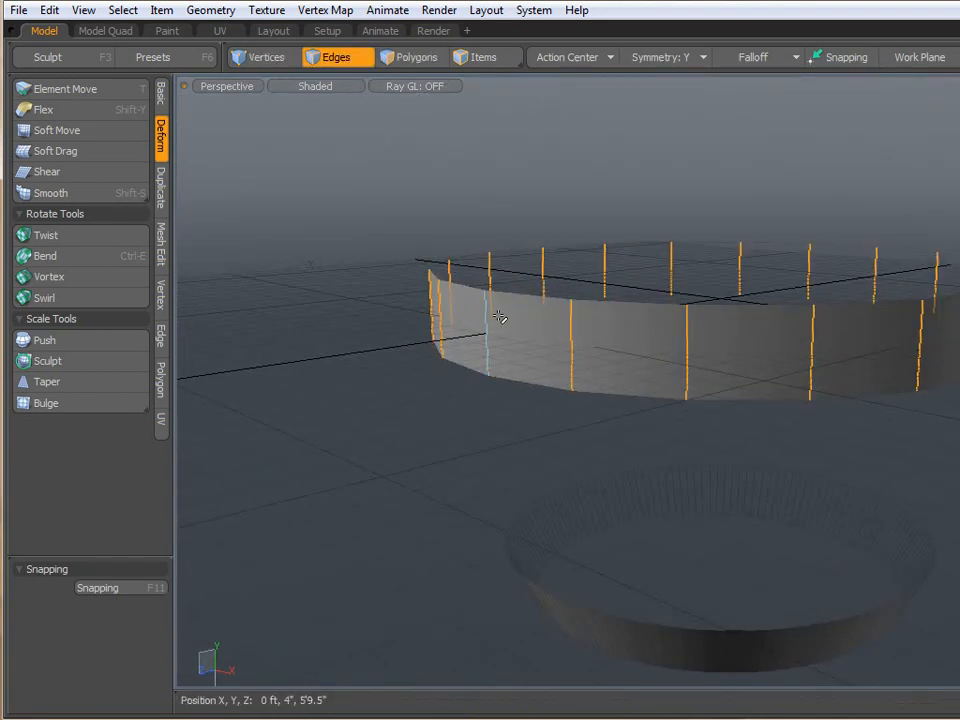
pyautogui.press('b')
pyautogui.moveTo(291, 335); pyautogui.dragTo(325, 335)
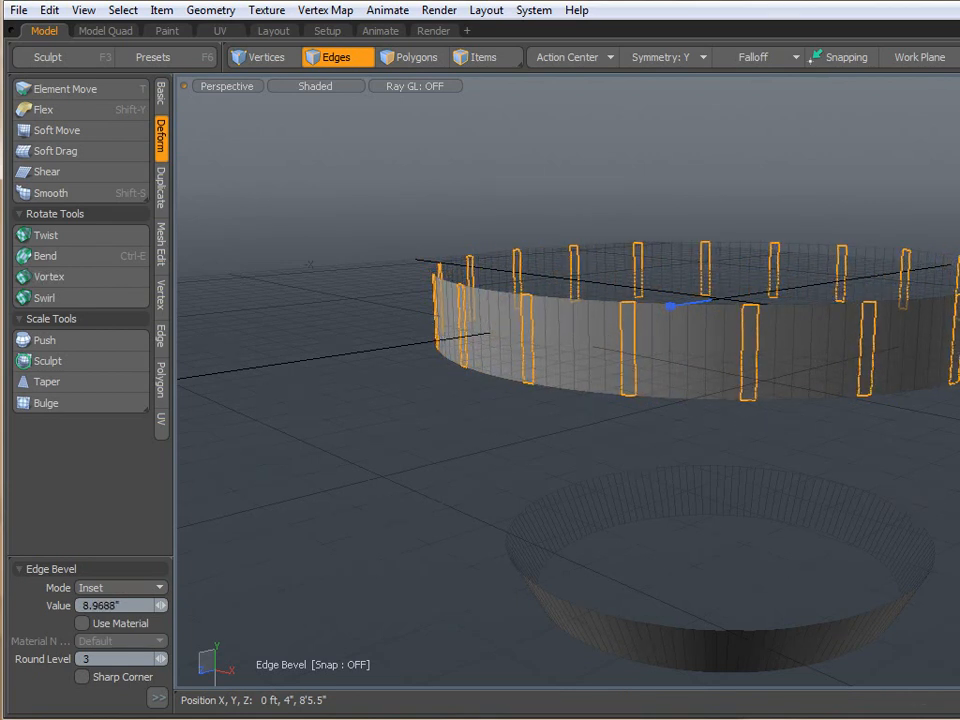
pyautogui.press('space')
pyautogui.click(407, 131)
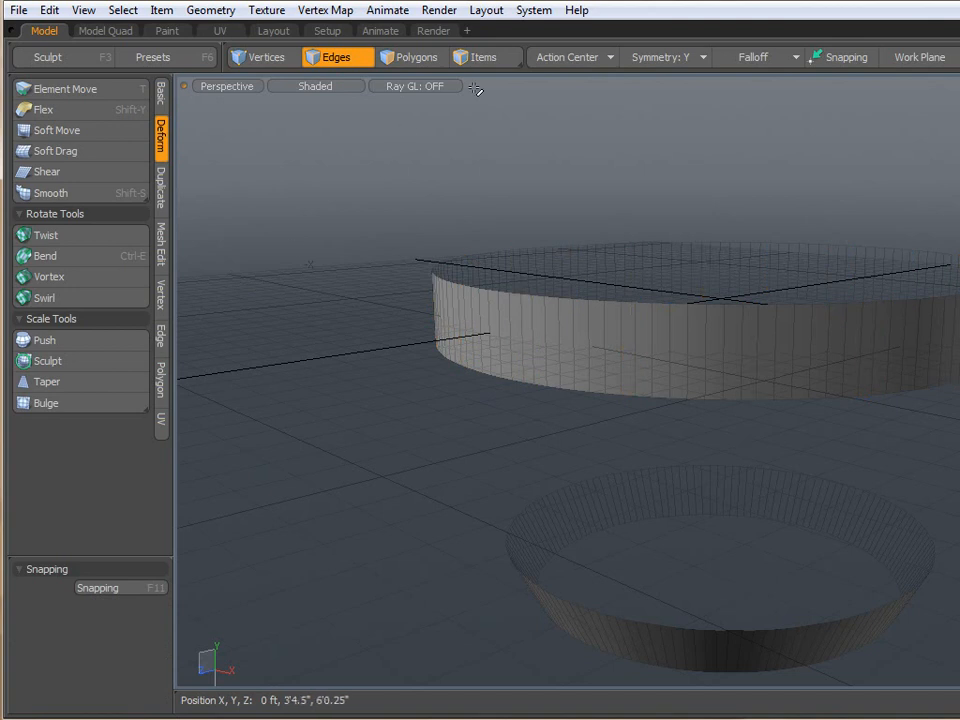
# Turn symmetry off, check the vertical edges on the top hoop band by selecting several of them, and clear the selection.
pyautogui.click(663, 60)
pyautogui.click(664, 36)
pyautogui.keyDown('alt'); pyautogui.moveTo(730, 270); pyautogui.dragTo(700, 350); pyautogui.keyUp('alt')
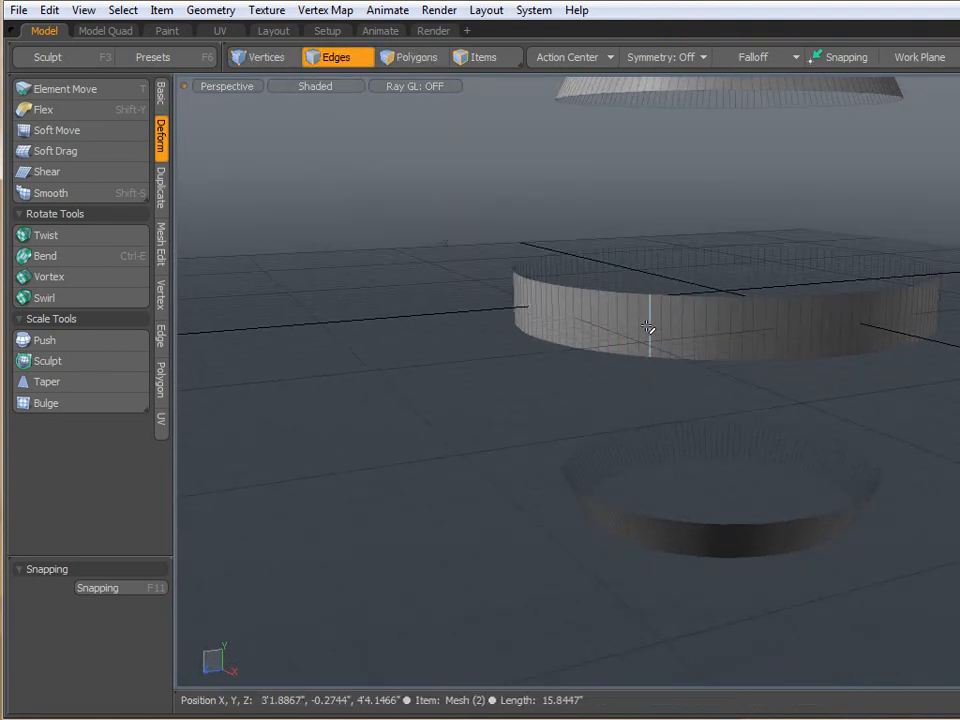
pyautogui.keyDown('alt'); pyautogui.moveTo(699, 290); pyautogui.dragTo(686, 358); pyautogui.keyUp('alt')
pyautogui.moveTo(672, 162); pyautogui.dragTo(806, 158)
pyautogui.keyDown('alt'); pyautogui.moveTo(707, 302); pyautogui.dragTo(709, 274); pyautogui.keyUp('alt')
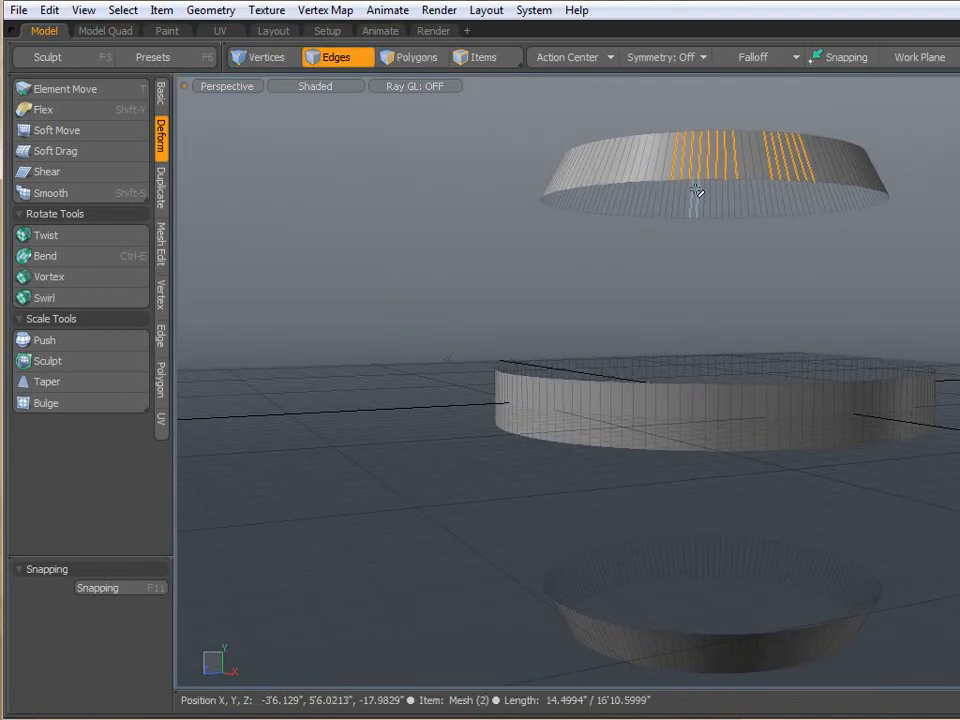
pyautogui.click(643, 226)
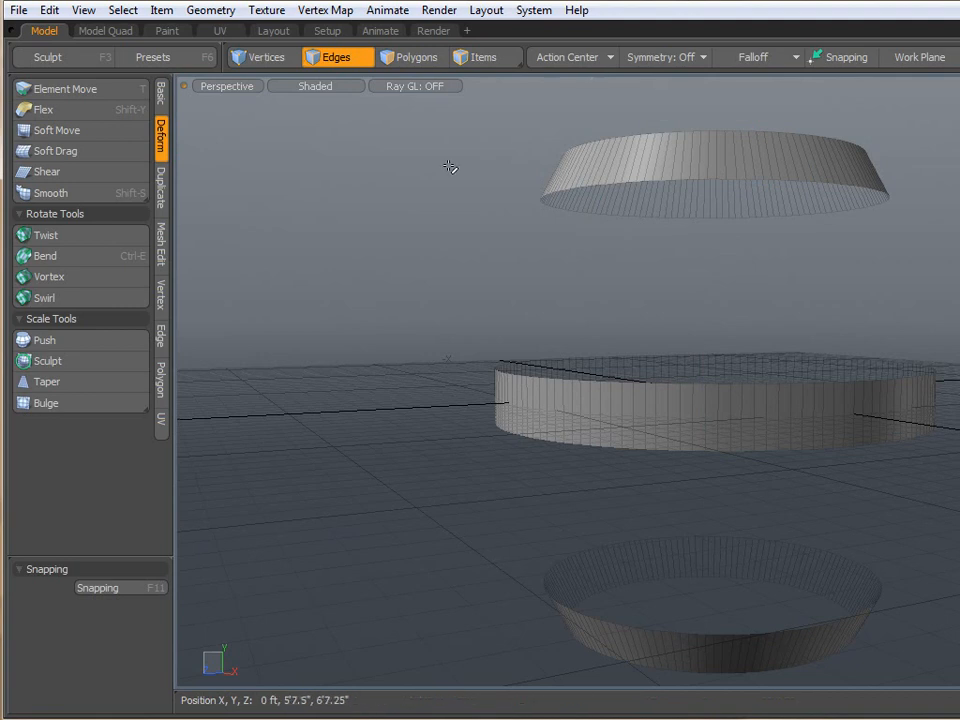
# Show the barrel as a wireframe backdrop behind the hoops and switch to polygon selection with nothing selected.
pyautogui.keyDown('alt'); pyautogui.moveTo(713, 416); pyautogui.dragTo(705, 349); pyautogui.keyUp('alt')
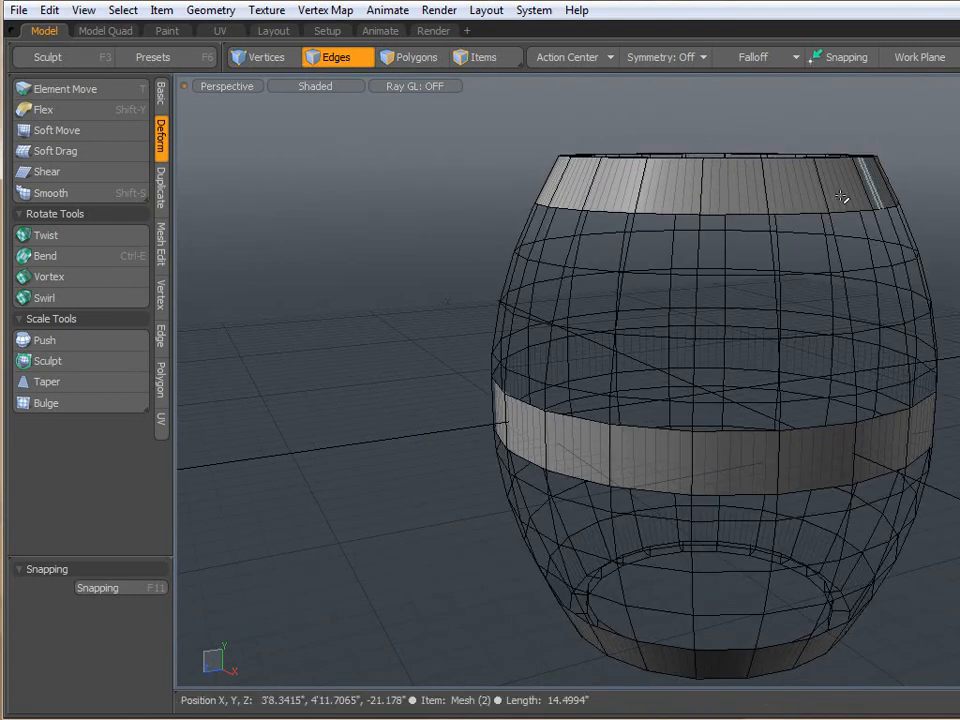
pyautogui.keyDown('alt'); pyautogui.moveTo(842, 197); pyautogui.dragTo(639, 253); pyautogui.keyUp('alt')
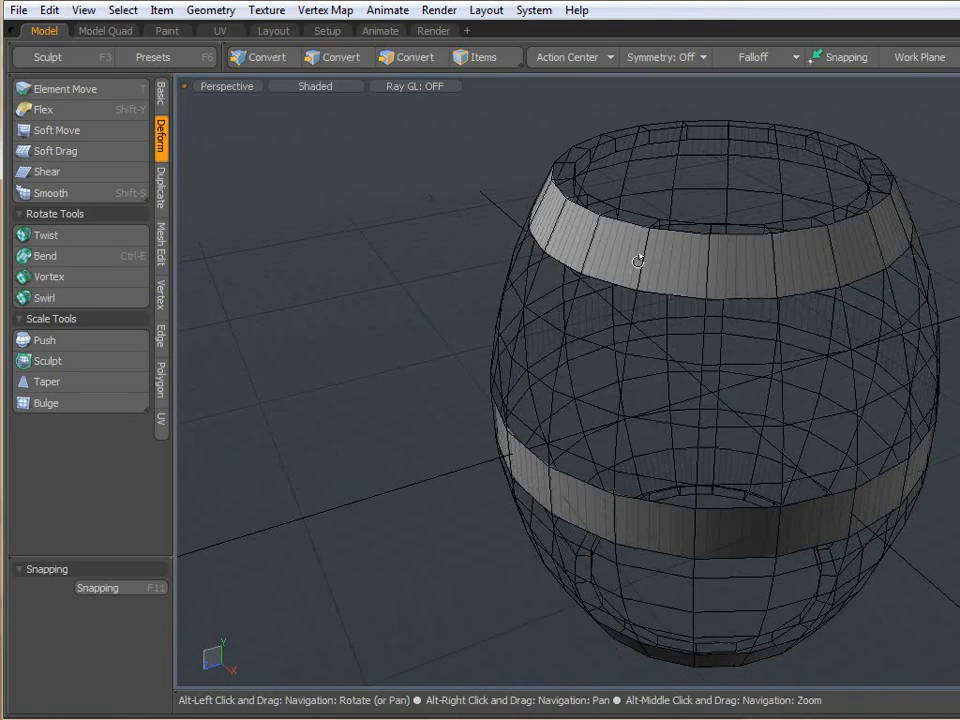
pyautogui.click(406, 60)
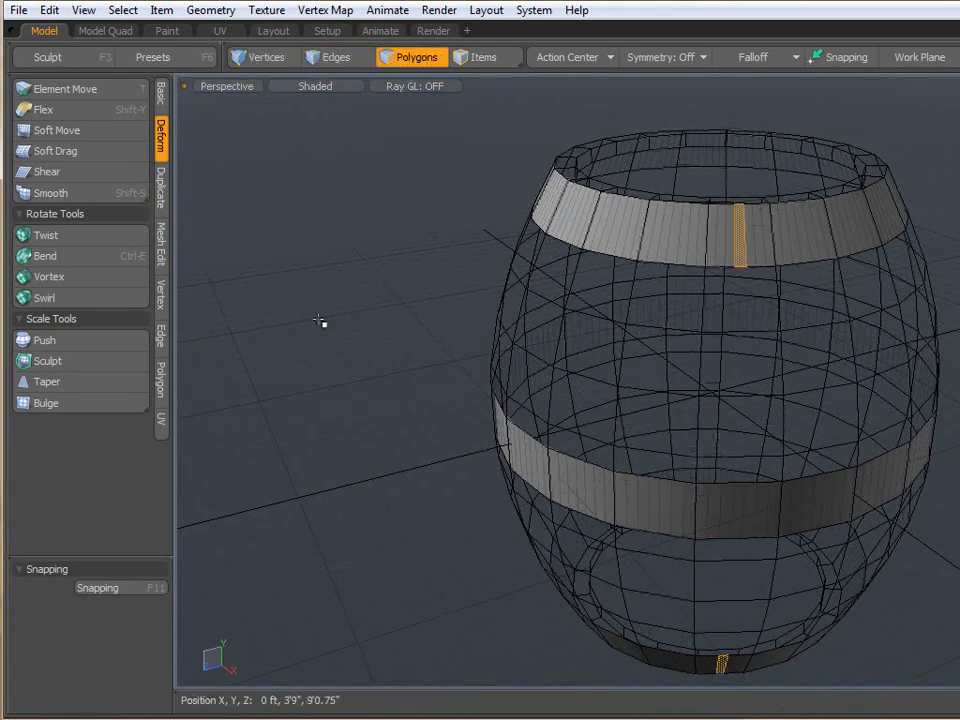
pyautogui.click(285, 232)
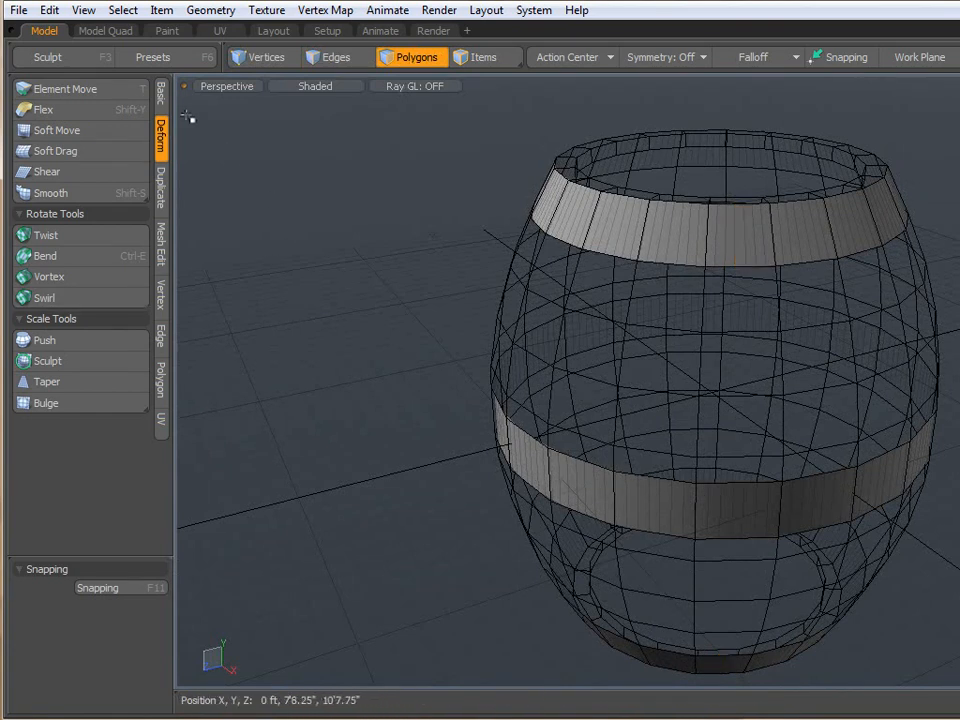
# Thicken all the hoop bands with an offset of 1.25".
pyautogui.click(160, 97)
pyautogui.click(50, 396)
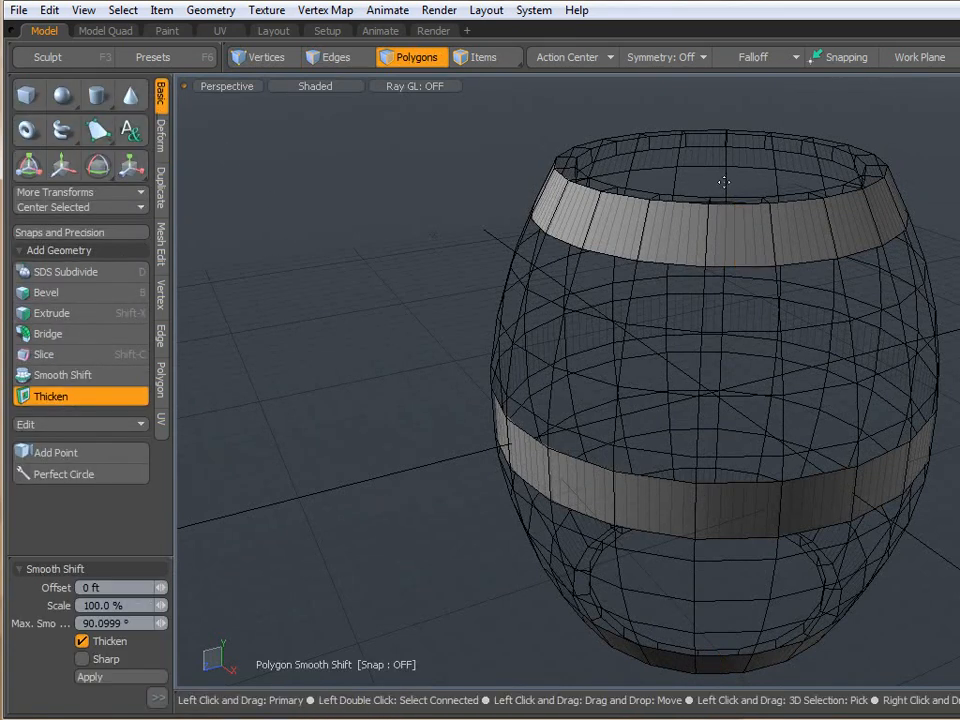
pyautogui.scroll(4, 725, 184)
pyautogui.keyDown('alt'); pyautogui.moveTo(726, 184); pyautogui.dragTo(606, 317); pyautogui.keyUp('alt')
pyautogui.click(562, 283)
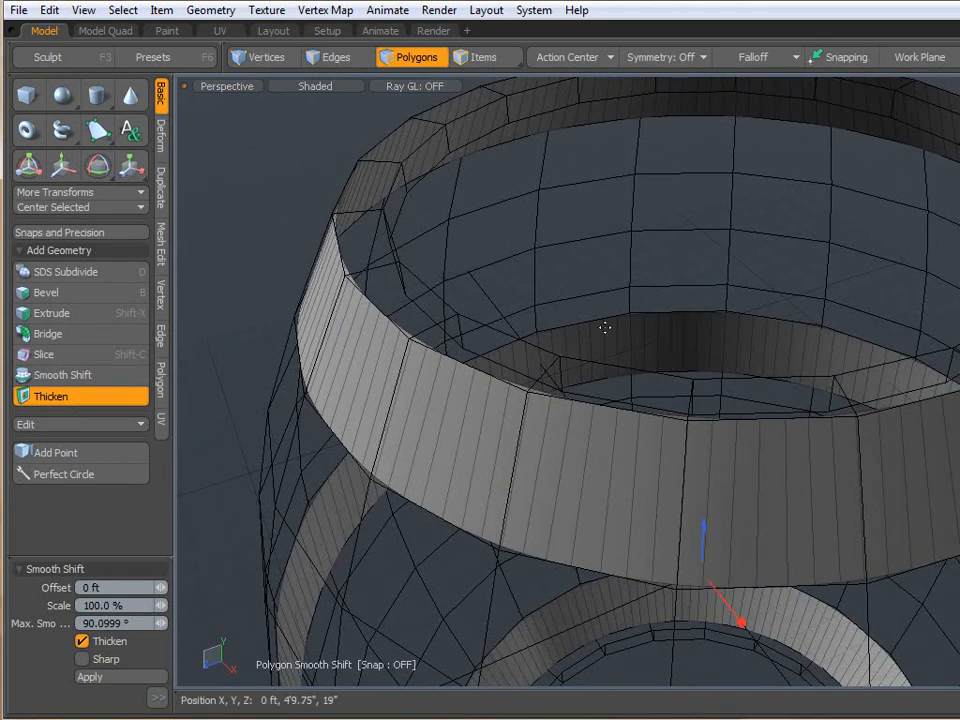
pyautogui.moveTo(706, 543); pyautogui.dragTo(710, 505)
pyautogui.keyDown('alt'); pyautogui.moveTo(647, 574); pyautogui.dragTo(495, 472); pyautogui.keyUp('alt')
pyautogui.scroll(2, 495, 472)
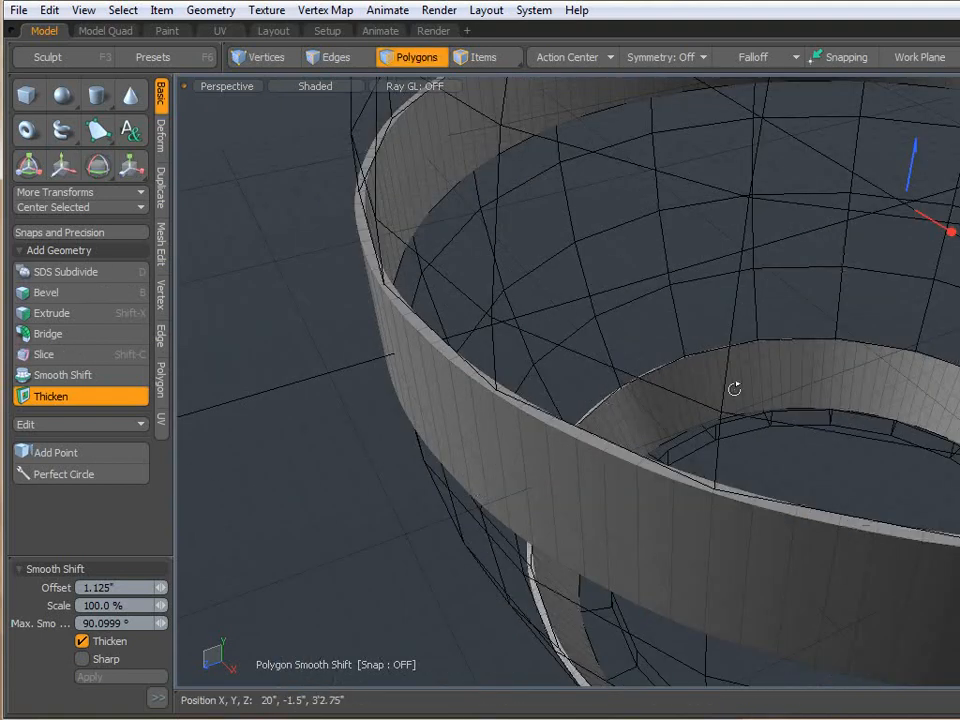
pyautogui.keyDown('alt'); pyautogui.moveTo(658, 418); pyautogui.dragTo(734, 410); pyautogui.keyUp('alt')
pyautogui.moveTo(920, 170)
pyautogui.mouseDown()
pyautogui.moveTo(952, 162)
pyautogui.moveTo(932, 167)
pyautogui.mouseUp()
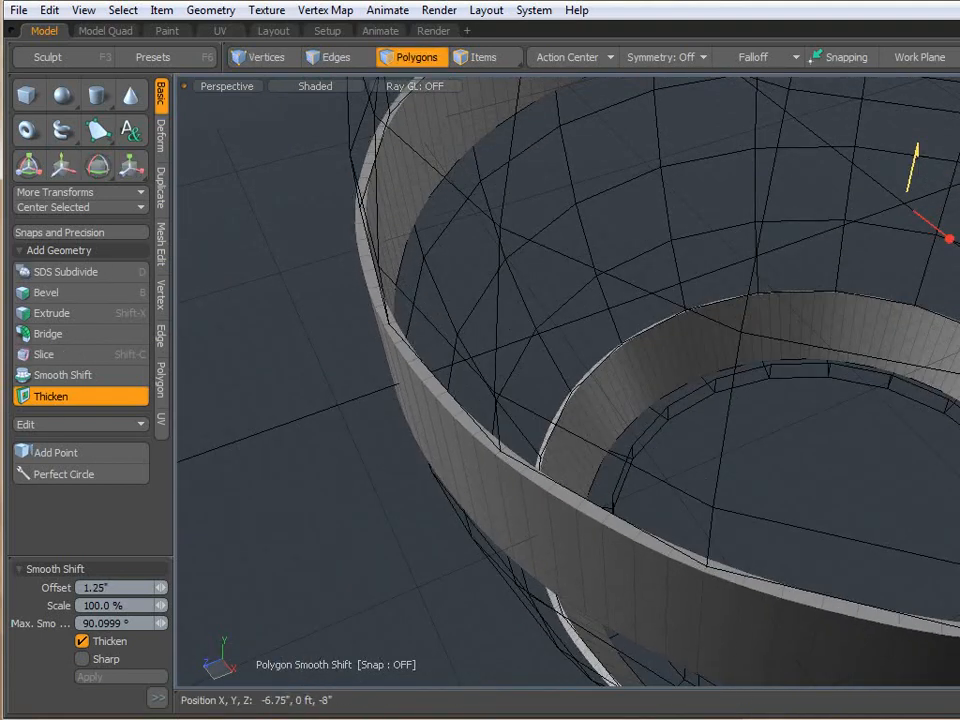
pyautogui.press('q')
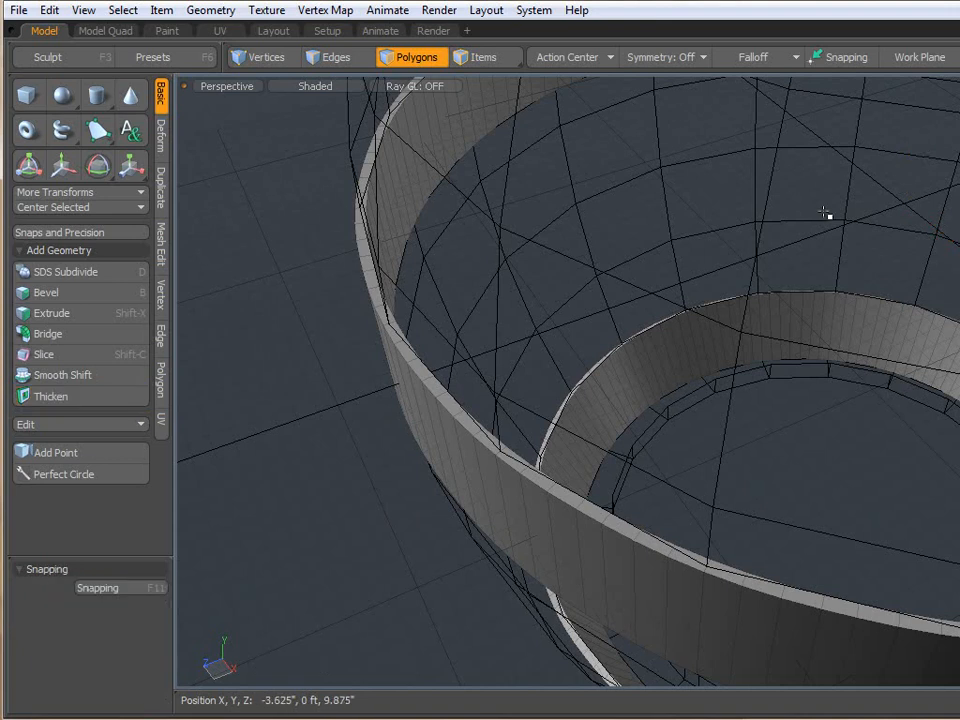
# Select the loop of inner faces on the bottom hoop and delete it.
pyautogui.click(742, 340)
pyautogui.moveTo(746, 342); pyautogui.dragTo(856, 327)
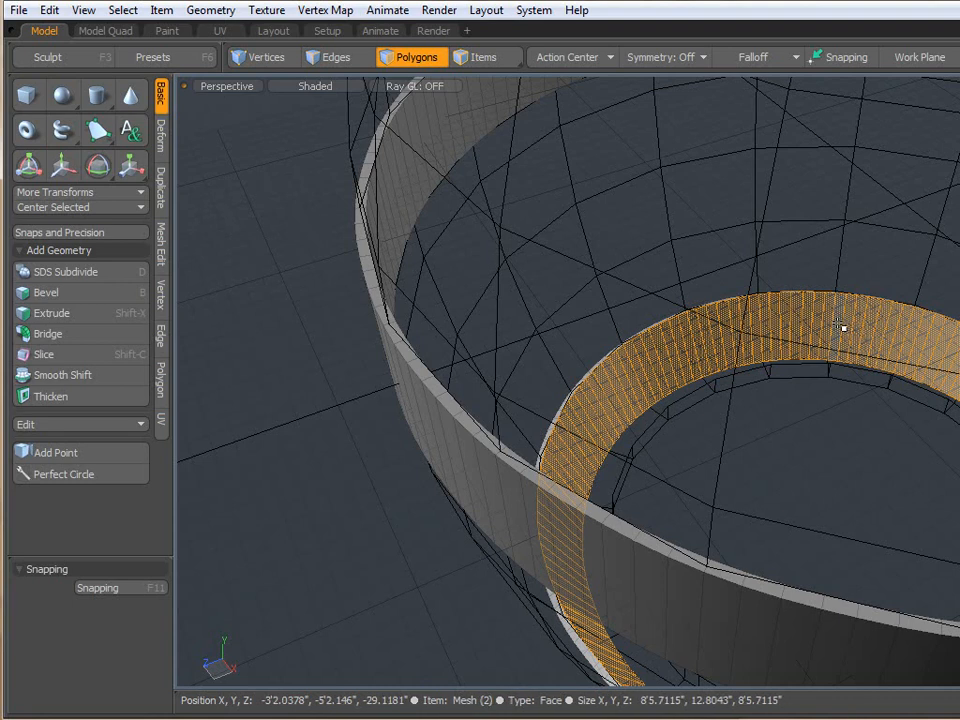
pyautogui.press('Delete')
# Select the loop of inner faces on the middle hoop and delete it.
pyautogui.scroll(-3, 844, 322)
pyautogui.keyDown('alt'); pyautogui.moveTo(845, 318); pyautogui.dragTo(776, 528, button='right'); pyautogui.keyUp('alt')
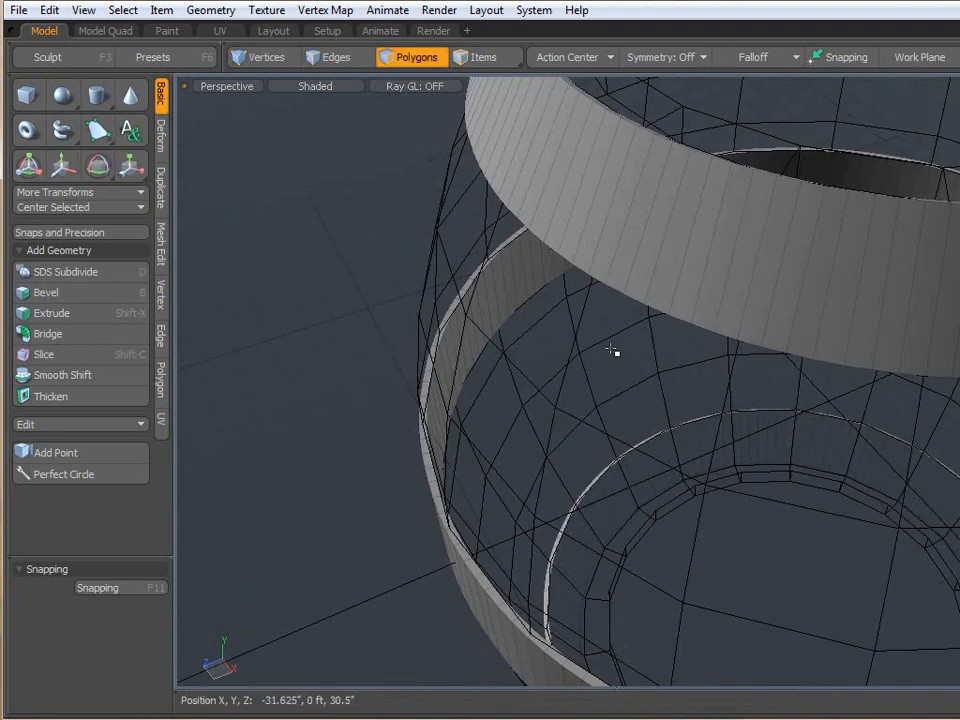
pyautogui.moveTo(497, 321)
pyautogui.mouseDown()
pyautogui.moveTo(505, 290)
pyautogui.moveTo(484, 316)
pyautogui.mouseUp()
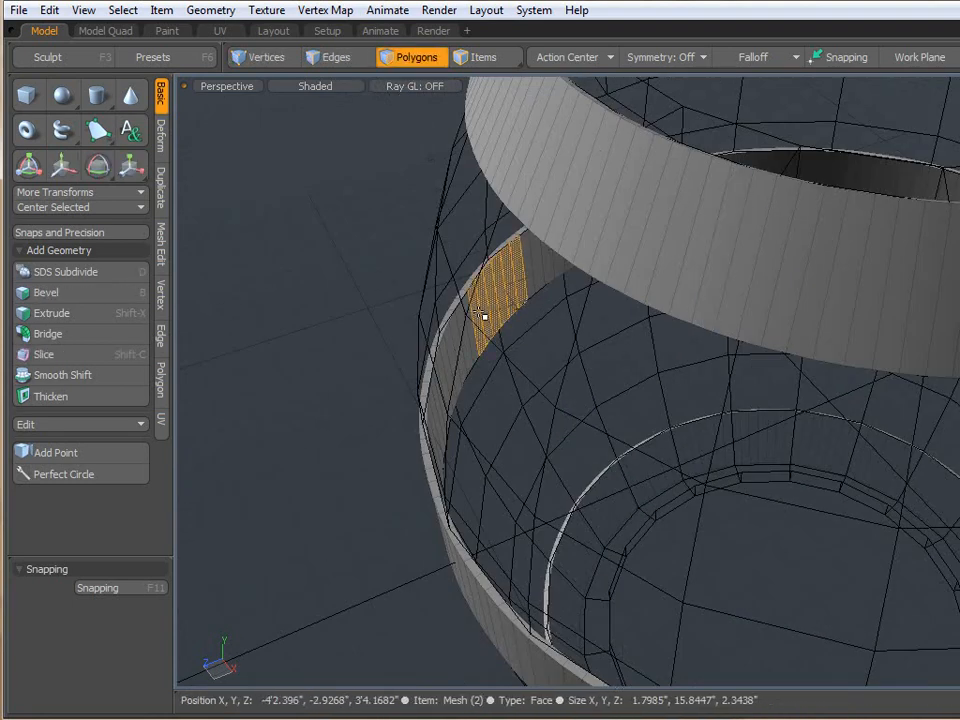
pyautogui.press('l')
pyautogui.press('Delete')
# Select the loop of inner faces on the top hoop and delete it.
pyautogui.moveTo(827, 195)
pyautogui.keyDown('alt'); pyautogui.mouseDown()
pyautogui.moveTo(776, 405)
pyautogui.moveTo(724, 236)
pyautogui.mouseUp(); pyautogui.keyUp('alt')
pyautogui.moveTo(658, 171); pyautogui.dragTo(718, 163)
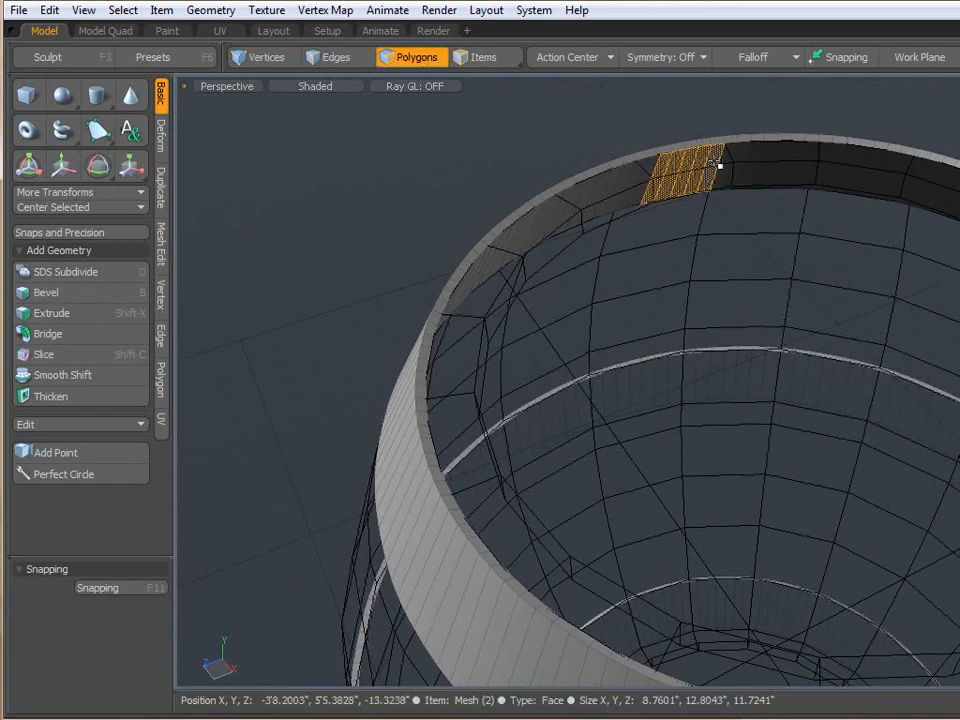
pyautogui.press('l')
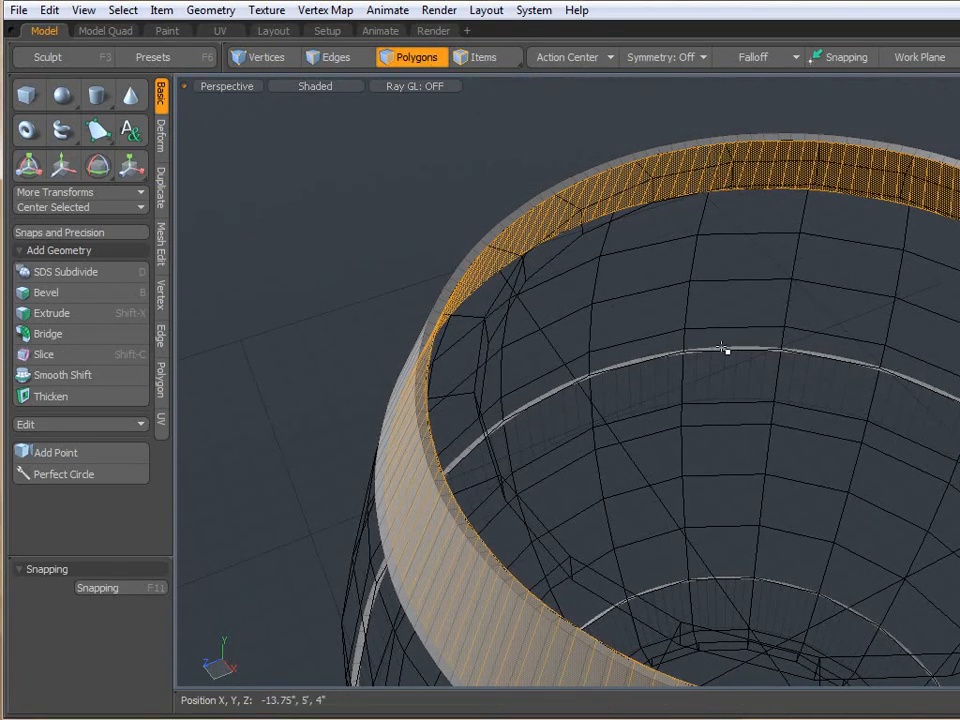
pyautogui.press('Delete')
# Display the model in the Right view as wireframe, framed on the top hoop.
pyautogui.scroll(-2, 723, 347)
pyautogui.keyDown('alt'); pyautogui.moveTo(724, 349); pyautogui.dragTo(731, 285); pyautogui.keyUp('alt')
pyautogui.keyDown('alt'); pyautogui.moveTo(838, 253); pyautogui.dragTo(846, 285); pyautogui.keyUp('alt')
pyautogui.hotkey('ctrl', 'space')
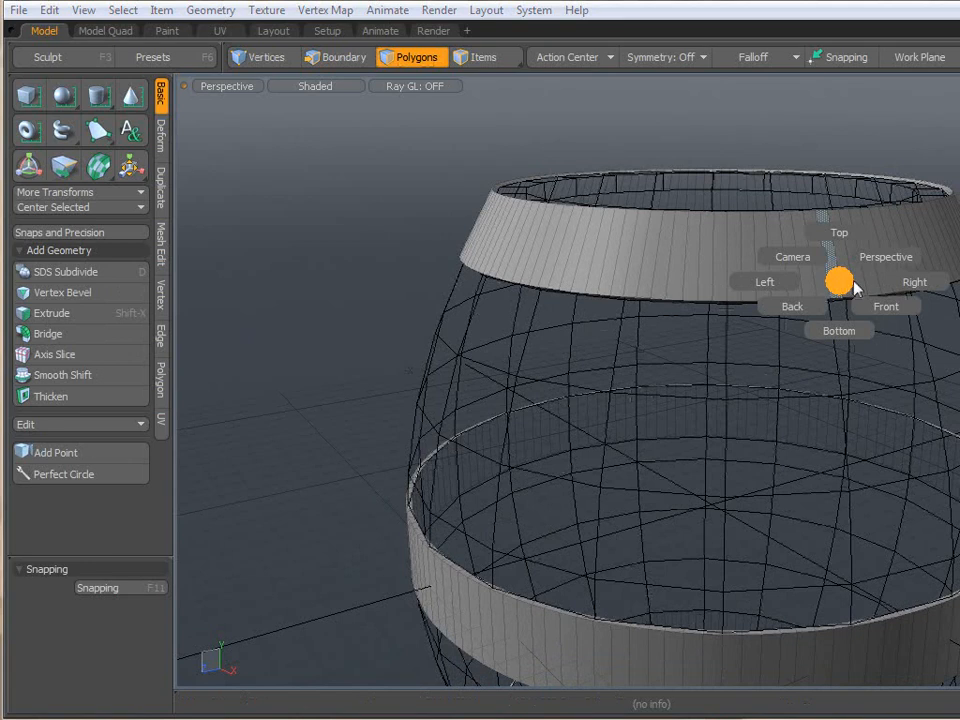
pyautogui.click(906, 283)
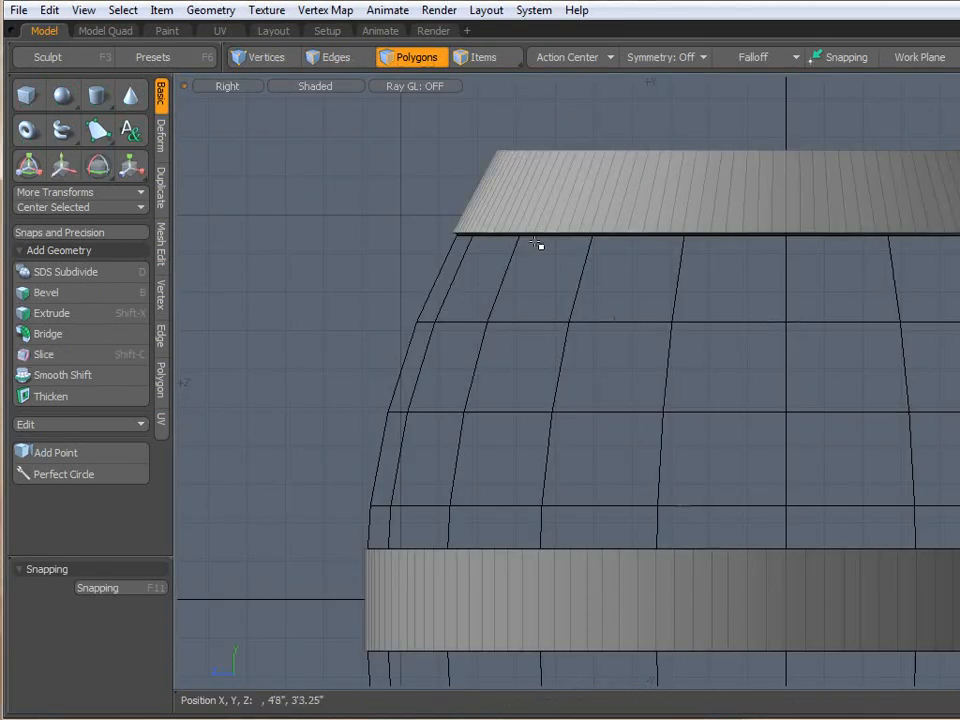
pyautogui.click(306, 90)
pyautogui.click(304, 90)
pyautogui.keyDown('alt'); pyautogui.moveTo(647, 246); pyautogui.dragTo(519, 306); pyautogui.keyUp('alt')
pyautogui.keyDown('alt'); pyautogui.moveTo(538, 244); pyautogui.dragTo(522, 211); pyautogui.keyUp('alt')
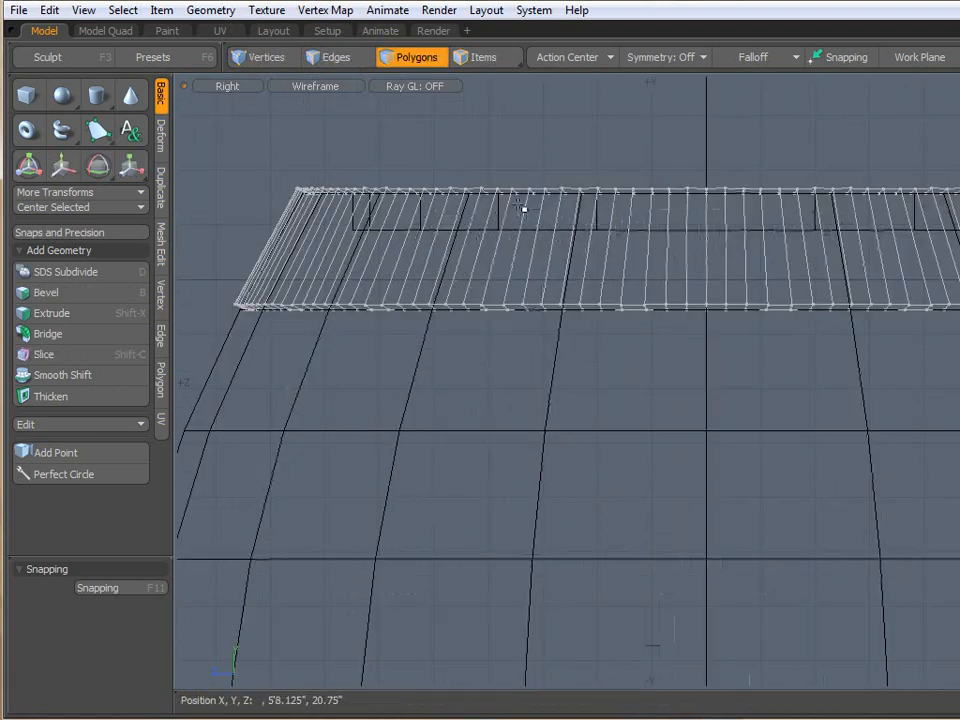
# Set symmetry to Y and select all the vertices along the top rim of the top hoop.
pyautogui.click(647, 50)
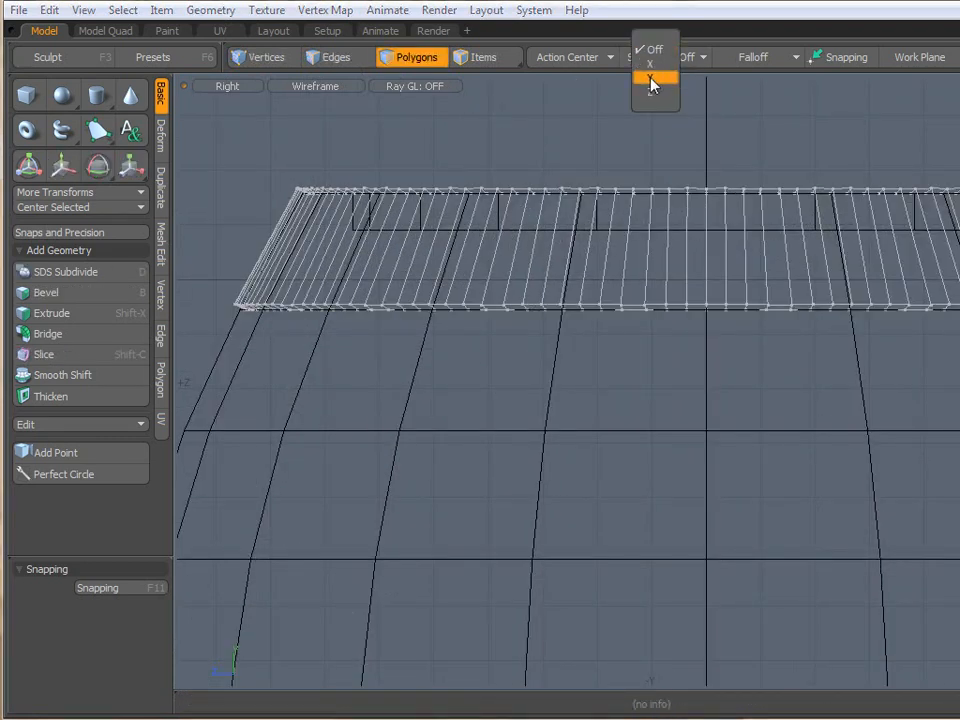
pyautogui.click(652, 79)
pyautogui.scroll(5, 403, 206)
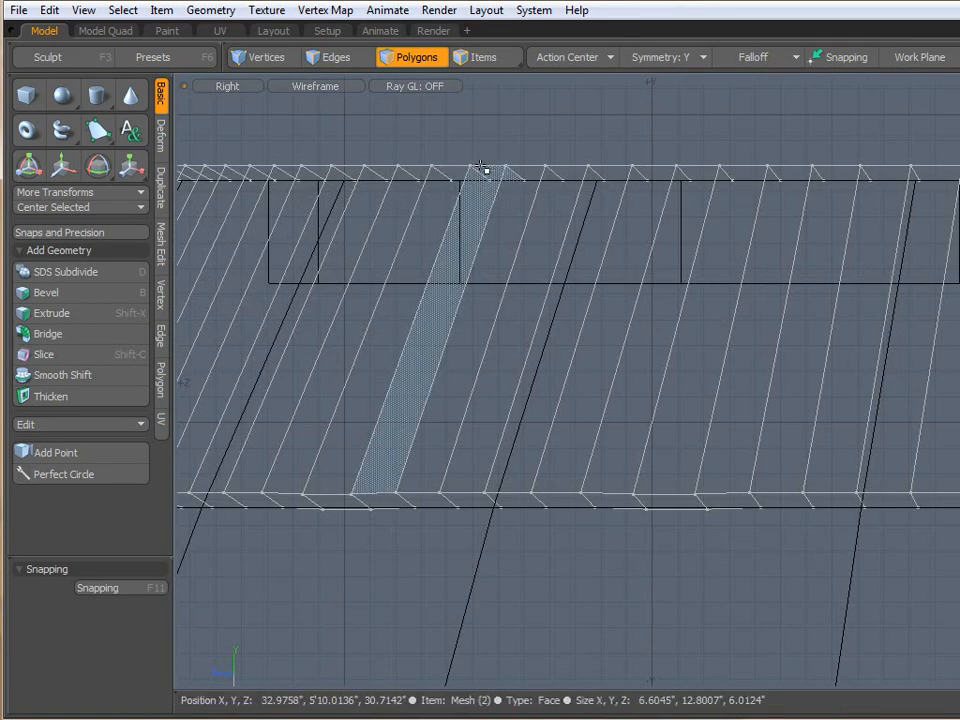
pyautogui.moveTo(467, 156); pyautogui.dragTo(654, 231, button='right')
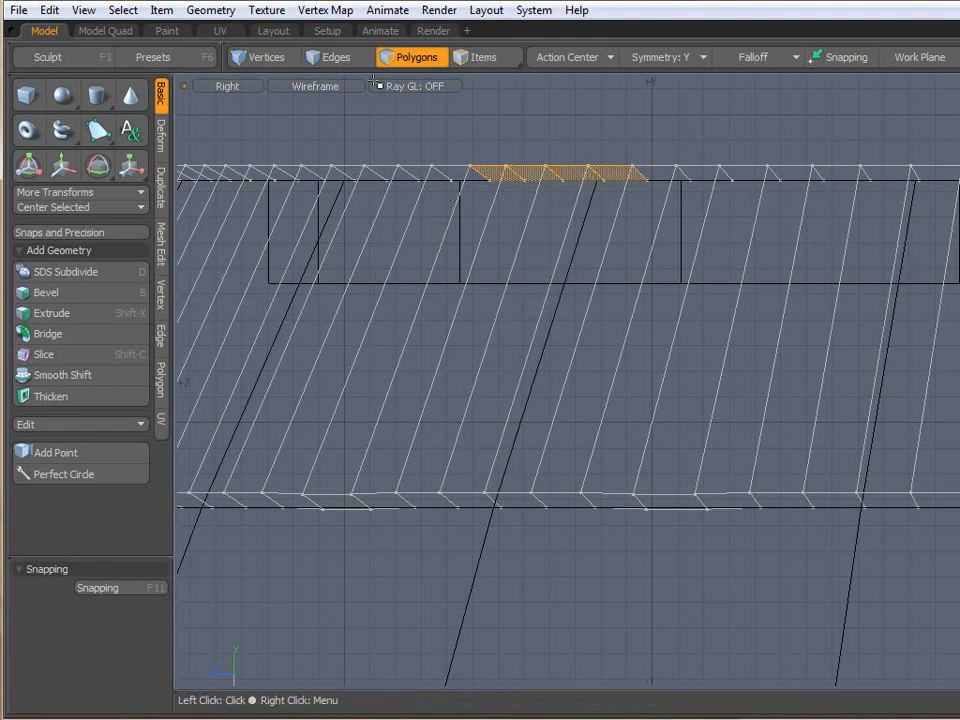
pyautogui.click(240, 61)
pyautogui.moveTo(390, 153); pyautogui.dragTo(958, 231, button='right')
pyautogui.scroll(-5, 838, 243)
pyautogui.keyDown('alt'); pyautogui.moveTo(917, 264); pyautogui.dragTo(673, 264); pyautogui.keyUp('alt')
pyautogui.scroll(-3, 676, 266)
pyautogui.keyDown('alt'); pyautogui.moveTo(737, 281); pyautogui.dragTo(667, 269); pyautogui.keyUp('alt')
pyautogui.moveTo(314, 170); pyautogui.dragTo(956, 253, button='right')
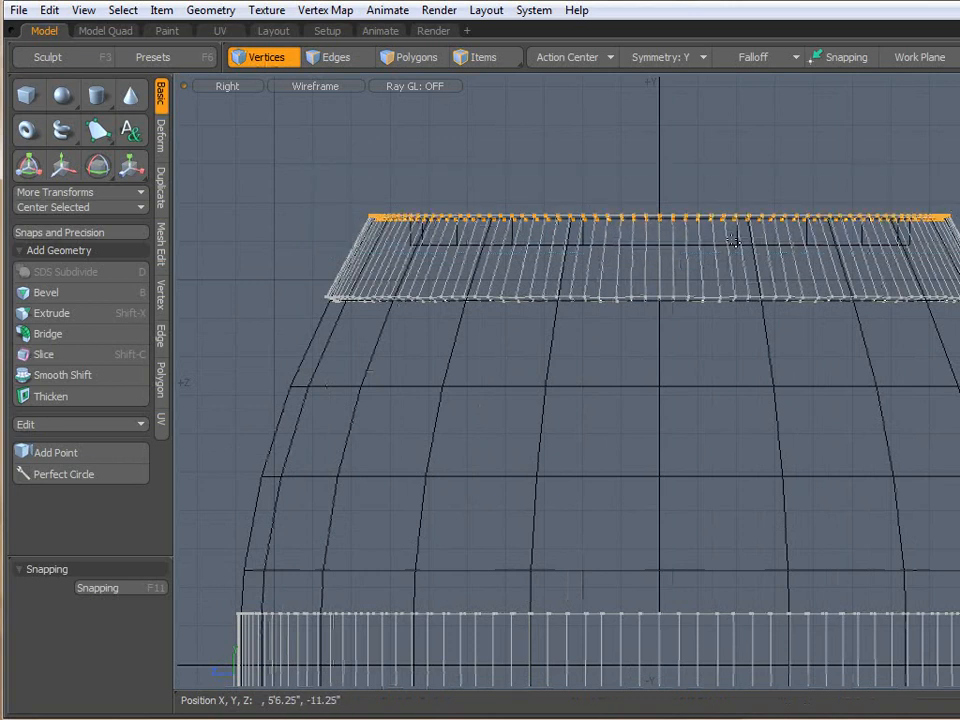
# Flatten the top rim vertices of the top hoop by scaling them to 0% in Y.
pyautogui.scroll(-3, 768, 184)
pyautogui.keyDown('alt'); pyautogui.moveTo(767, 336); pyautogui.dragTo(774, 231); pyautogui.keyUp('alt')
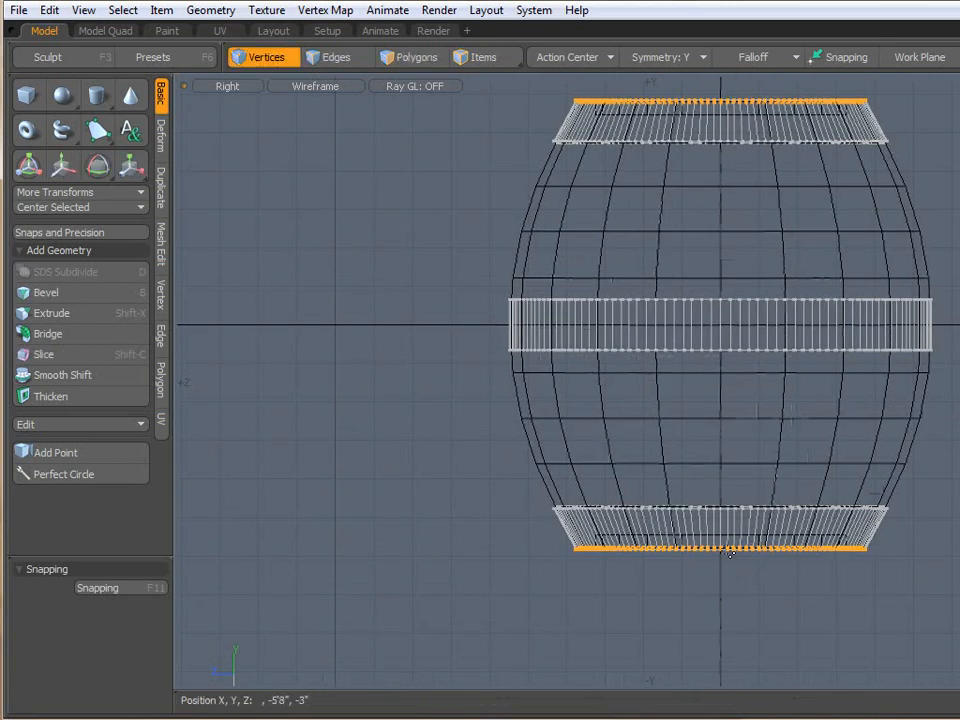
pyautogui.scroll(2, 735, 120)
pyautogui.keyDown('alt'); pyautogui.moveTo(731, 135); pyautogui.dragTo(737, 270); pyautogui.keyUp('alt')
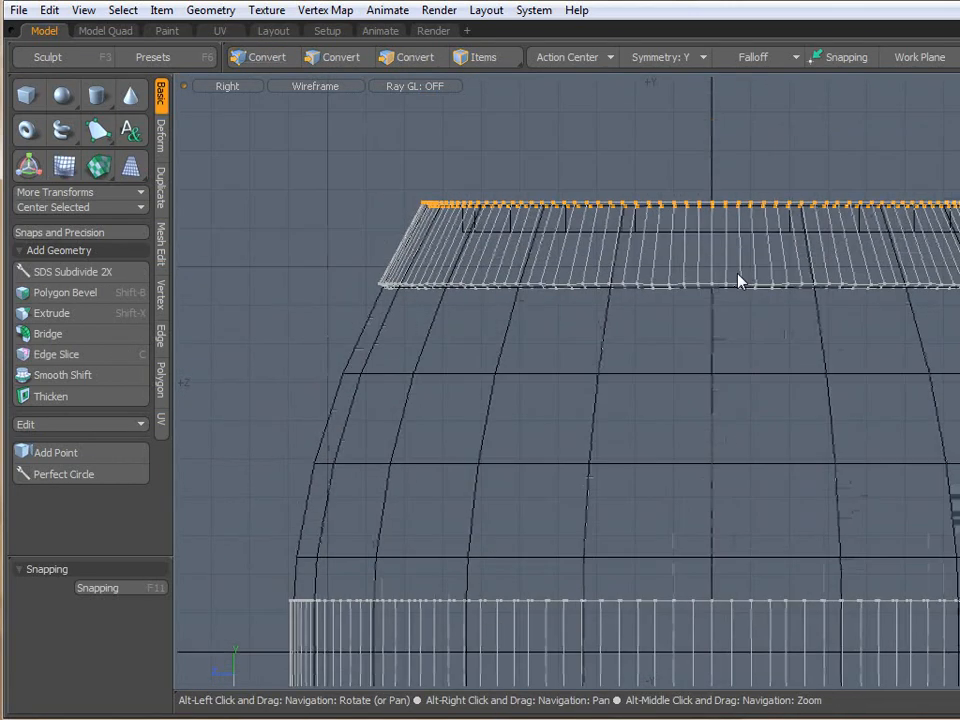
pyautogui.scroll(1, 566, 195)
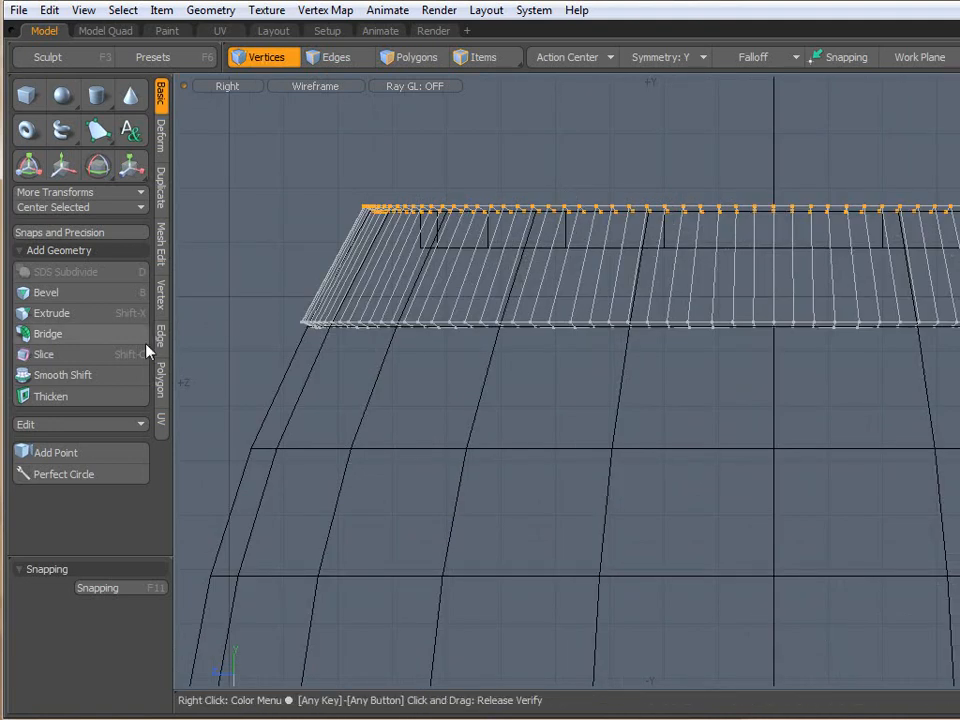
pyautogui.press('r')
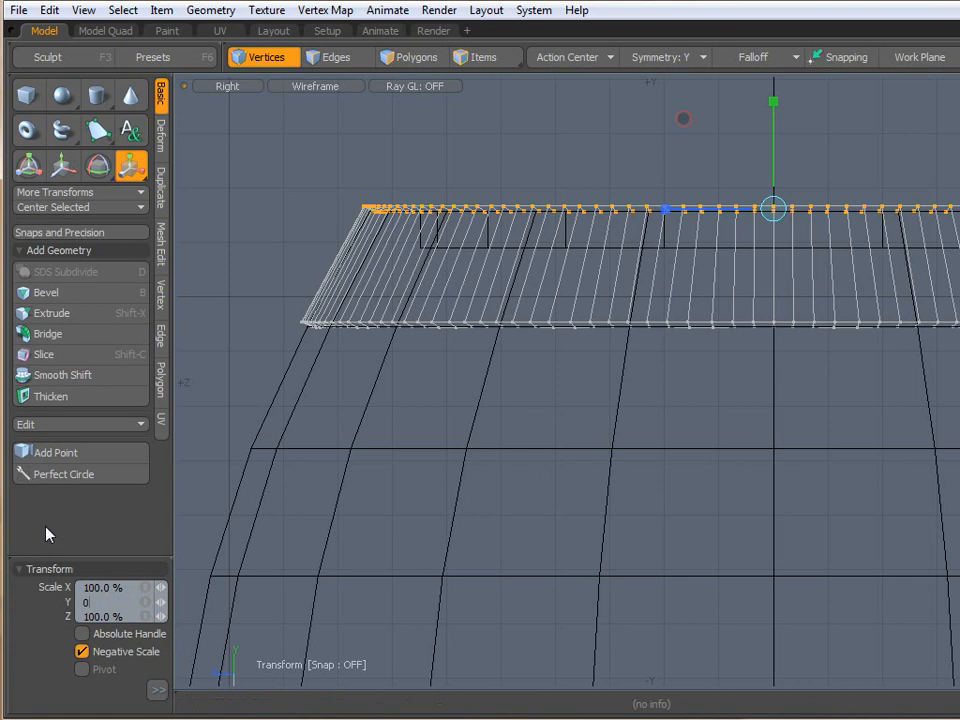
pyautogui.press('Return')
pyautogui.press('q')
# Select all the vertices along the lower rim of the top hoop and flatten them by scaling Y to 0%.
pyautogui.scroll(-2, 599, 447)
pyautogui.keyDown('alt'); pyautogui.moveTo(704, 453); pyautogui.dragTo(652, 426); pyautogui.keyUp('alt')
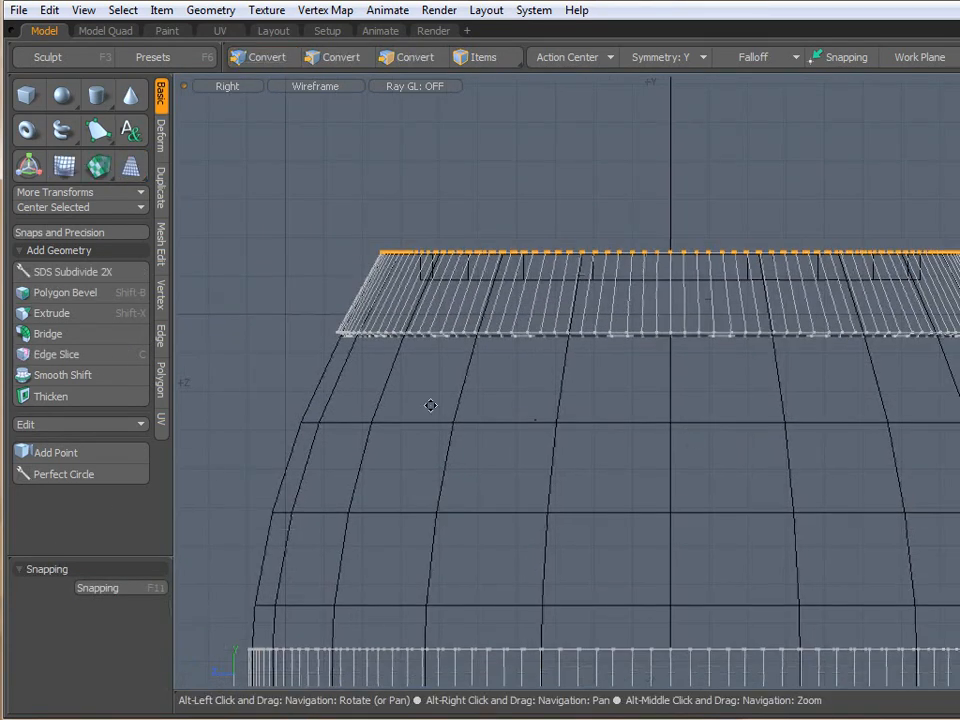
pyautogui.moveTo(301, 376); pyautogui.dragTo(959, 302, button='right')
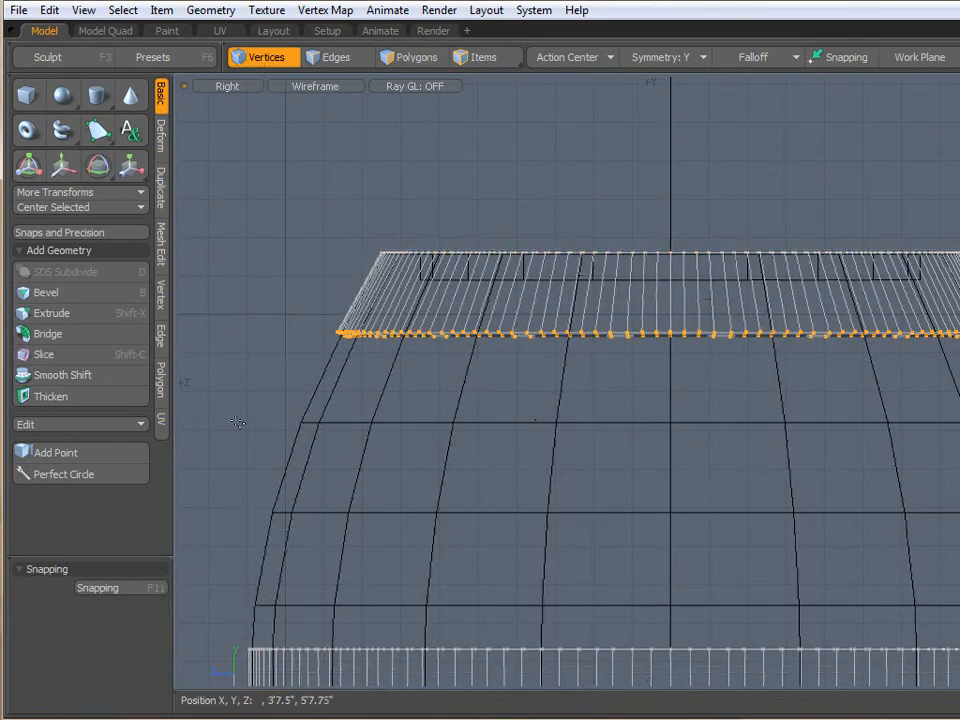
pyautogui.press('r')
pyautogui.click(128, 602)
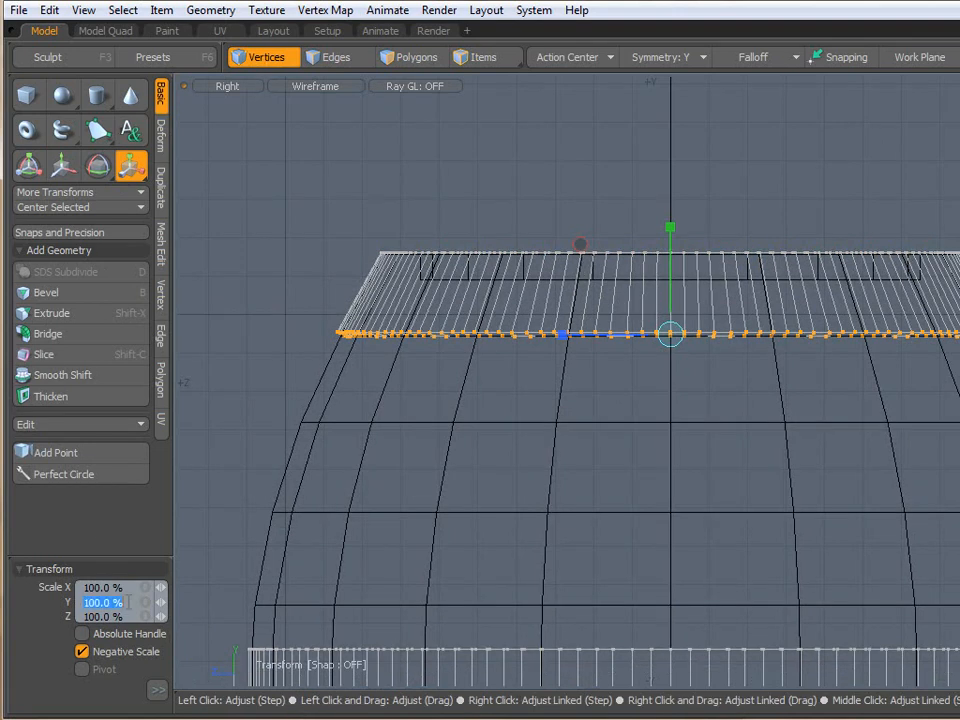
pyautogui.press('Return')
pyautogui.press('q')
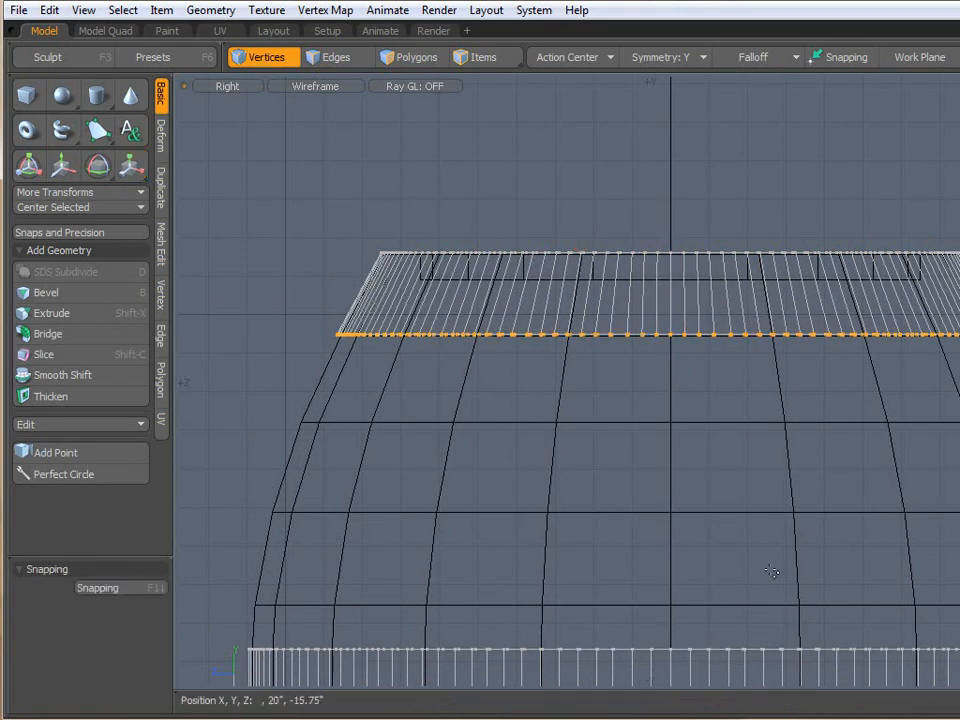
# Examine the bottom hoop's mirrored rims and the middle hoop's edges for straightness in the Right view.
pyautogui.keyDown('alt'); pyautogui.moveTo(855, 595); pyautogui.dragTo(804, 81); pyautogui.keyUp('alt')
pyautogui.keyDown('alt'); pyautogui.moveTo(769, 546); pyautogui.dragTo(618, 489); pyautogui.keyUp('alt')
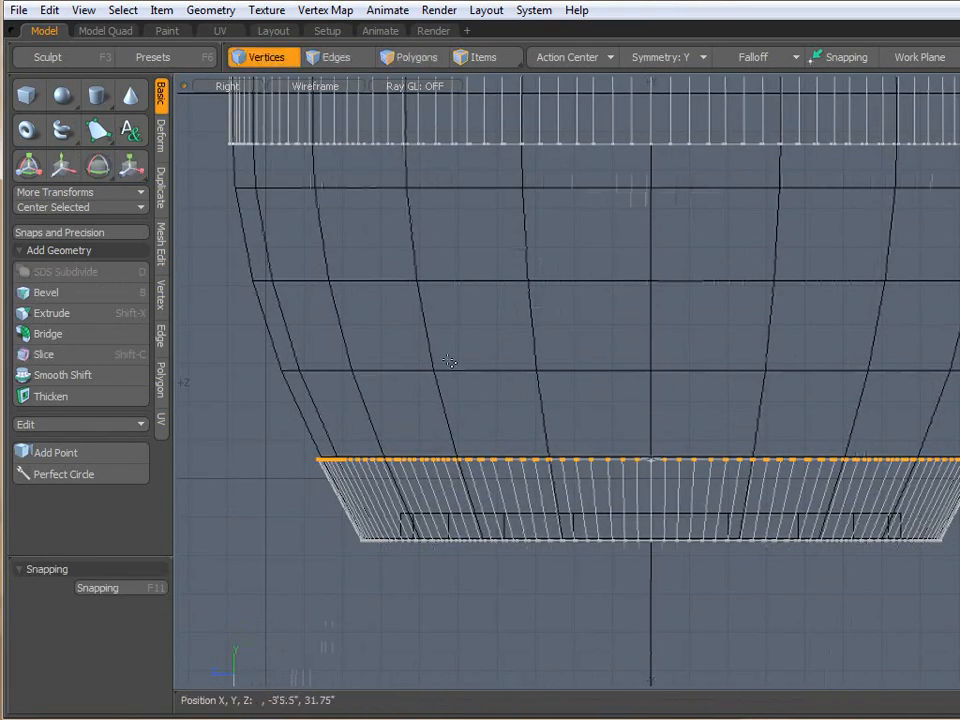
pyautogui.press('2')
pyautogui.scroll(-1, 515, 339)
pyautogui.keyDown('alt'); pyautogui.moveTo(525, 332); pyautogui.dragTo(531, 368); pyautogui.keyUp('alt')
pyautogui.scroll(2, 475, 169)
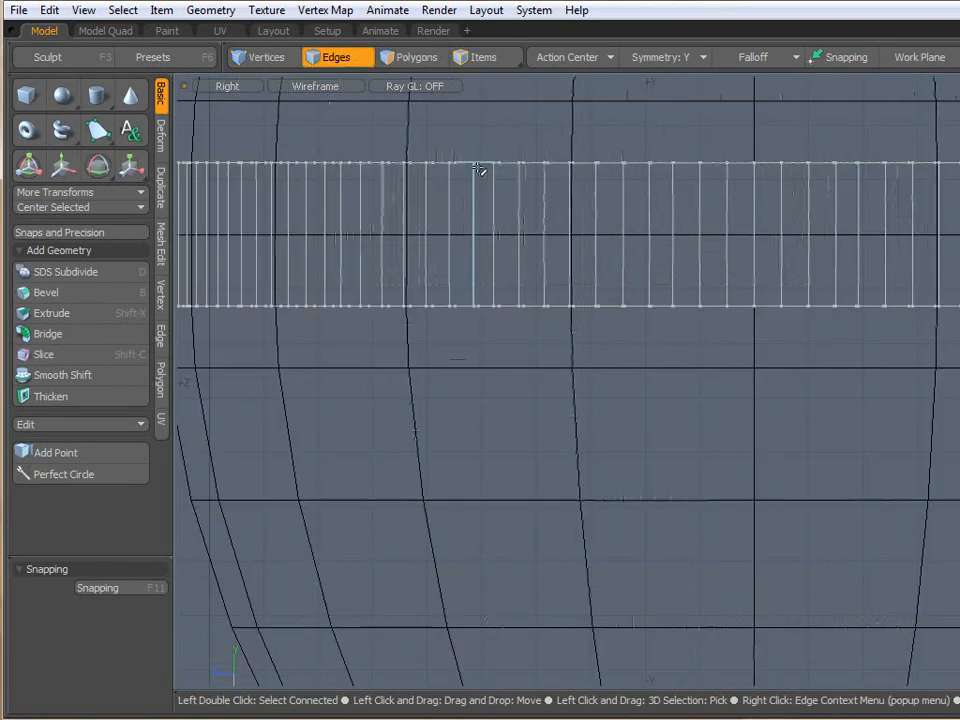
pyautogui.scroll(1, 480, 165)
pyautogui.press('3')
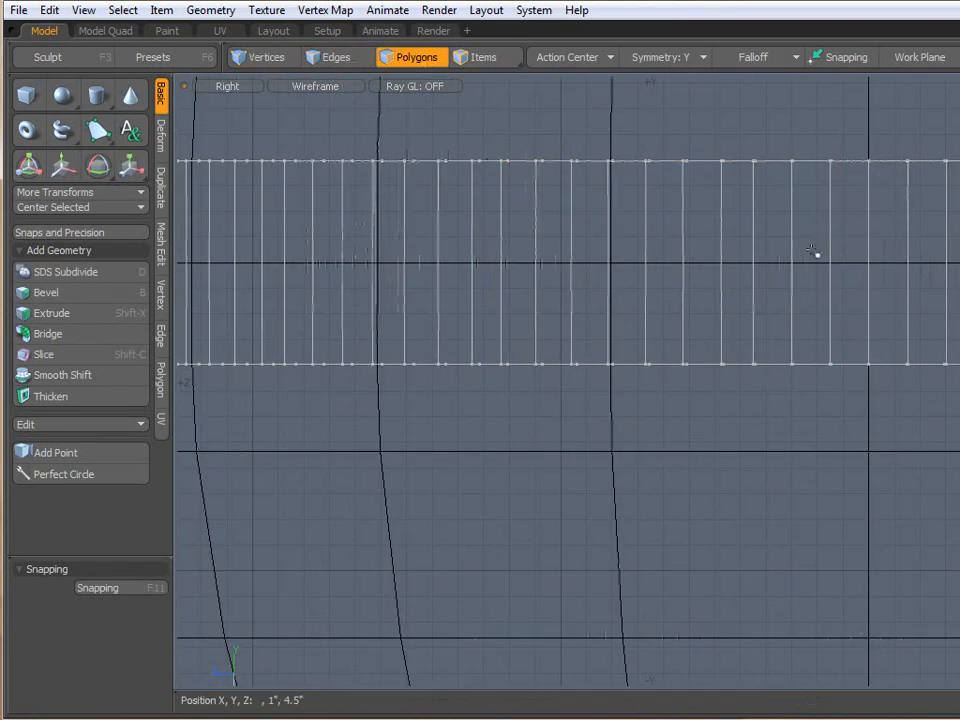
pyautogui.scroll(-3, 810, 447)
pyautogui.keyDown('alt'); pyautogui.moveTo(812, 448); pyautogui.dragTo(662, 395); pyautogui.keyUp('alt')
# Display the model in the Perspective view with Shaded style.
pyautogui.hotkey('ctrl', 'space')
pyautogui.click(707, 364)
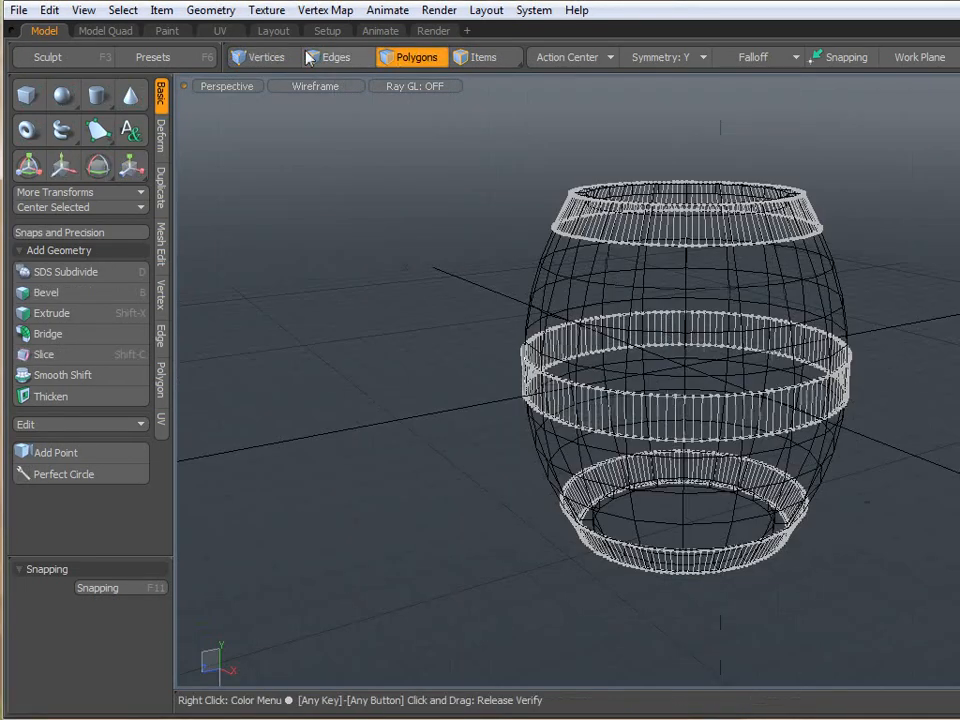
pyautogui.click(318, 87)
pyautogui.click(303, 126)
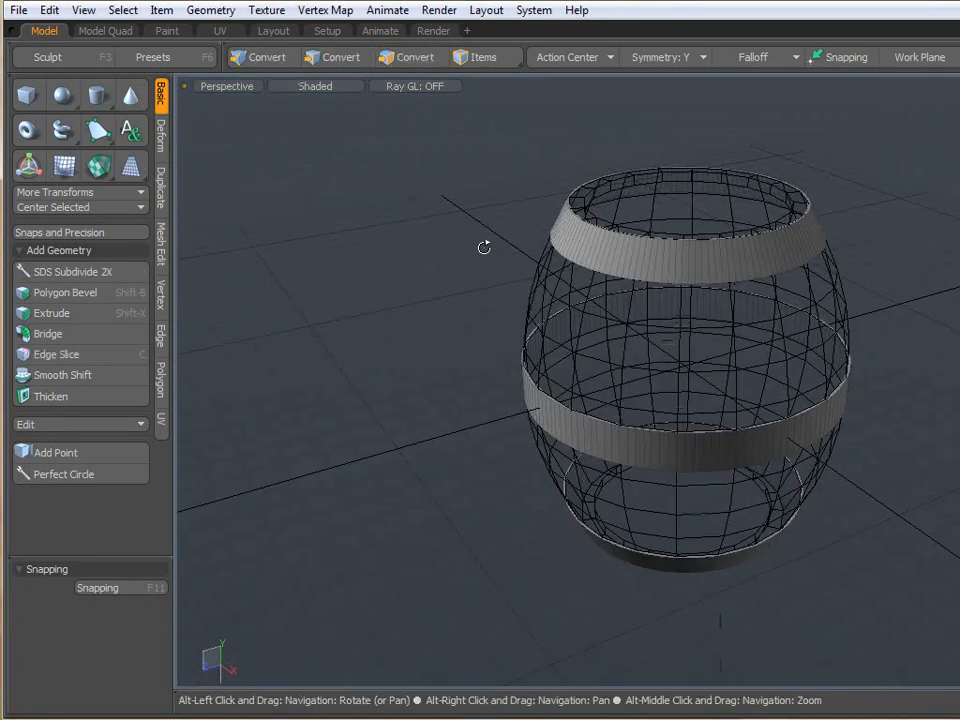
# Cut all the hoop band polygons from their separate mesh and paste them into the barrel mesh.
pyautogui.click(410, 57)
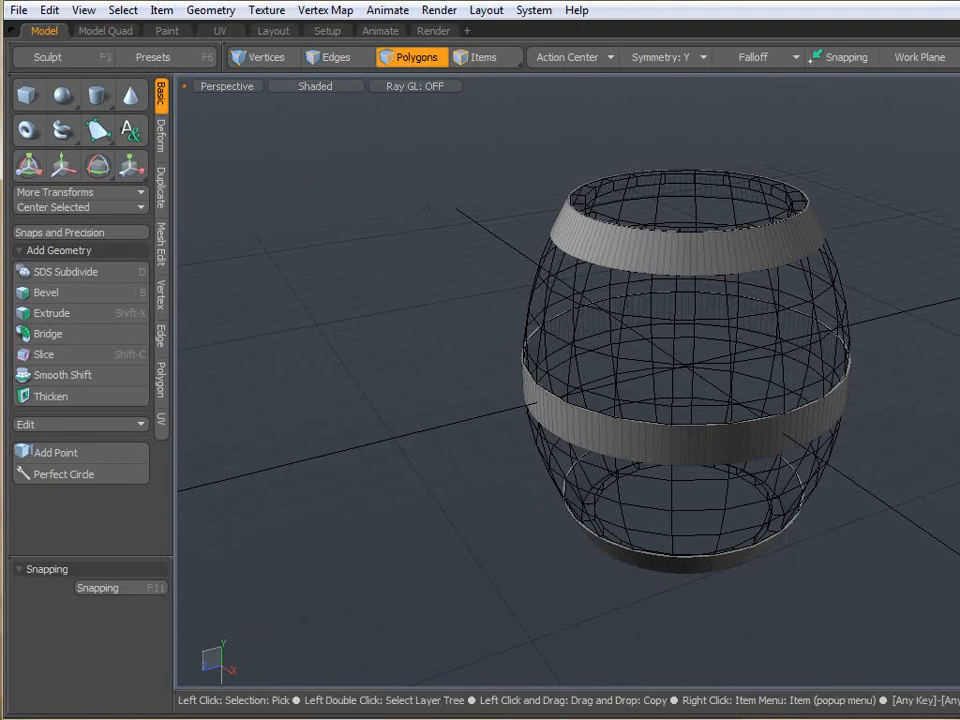
pyautogui.press('ctrl')
pyautogui.hotkey('ctrl', 'x')
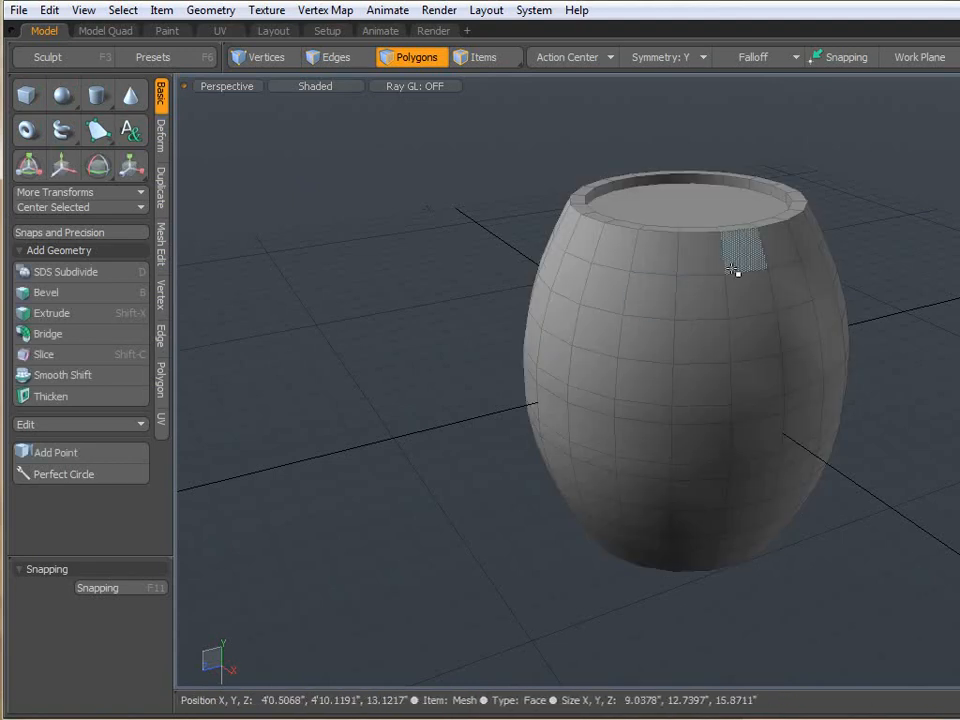
pyautogui.press('ctrl')
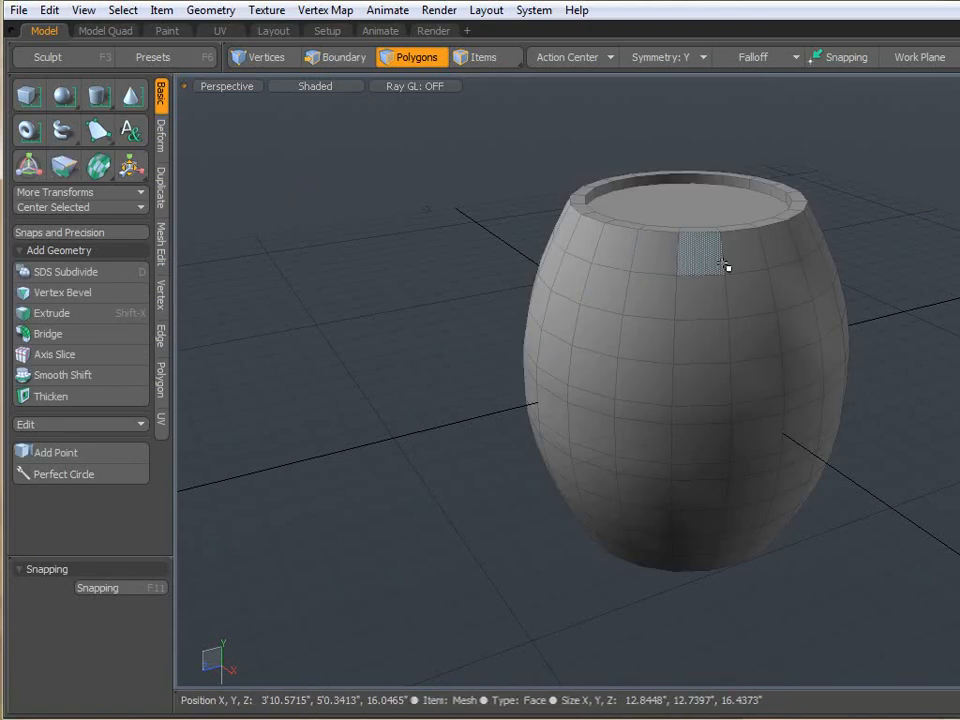
pyautogui.hotkey('ctrl', 'v')
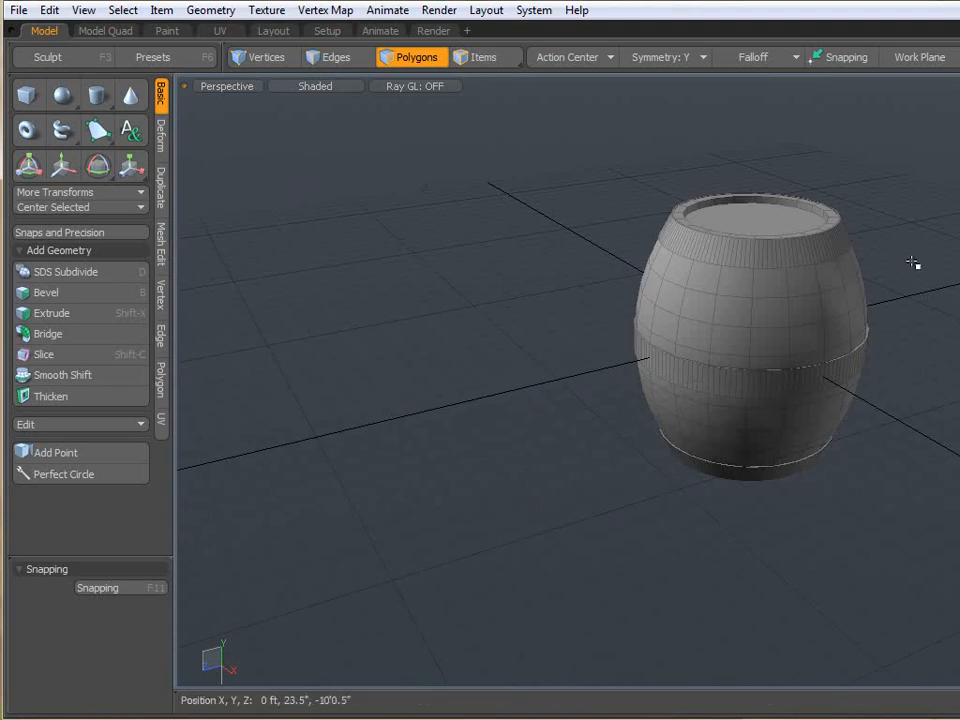
pyautogui.keyDown('alt'); pyautogui.moveTo(915, 266); pyautogui.dragTo(887, 294); pyautogui.keyUp('alt')
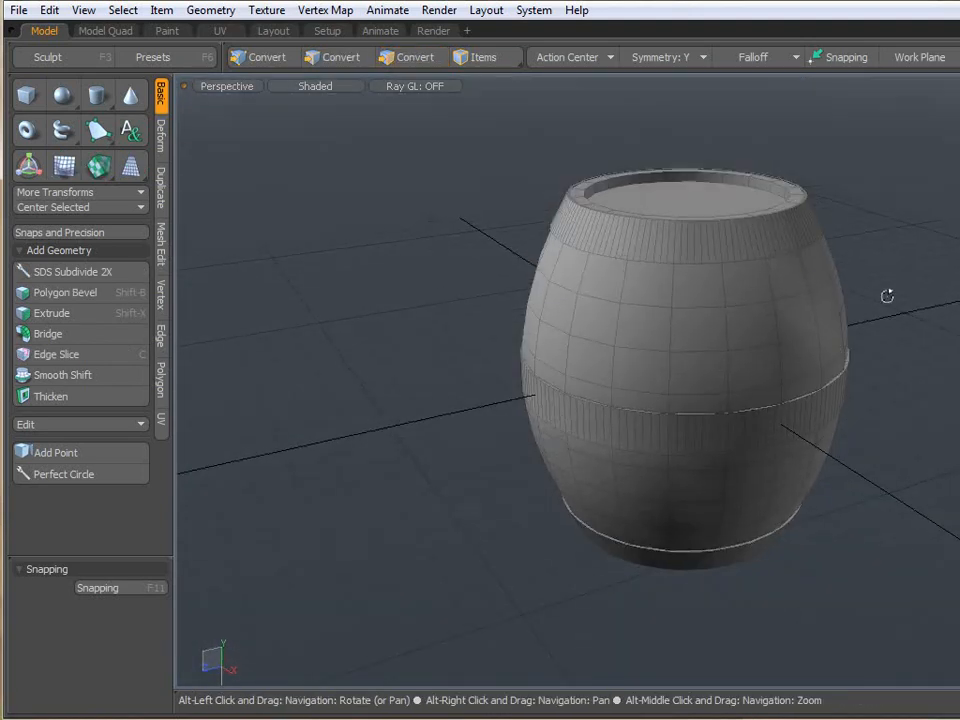
# Switch to the UV layout and frame the barrel and its hoops in the 3D view.
pyautogui.click(222, 31)
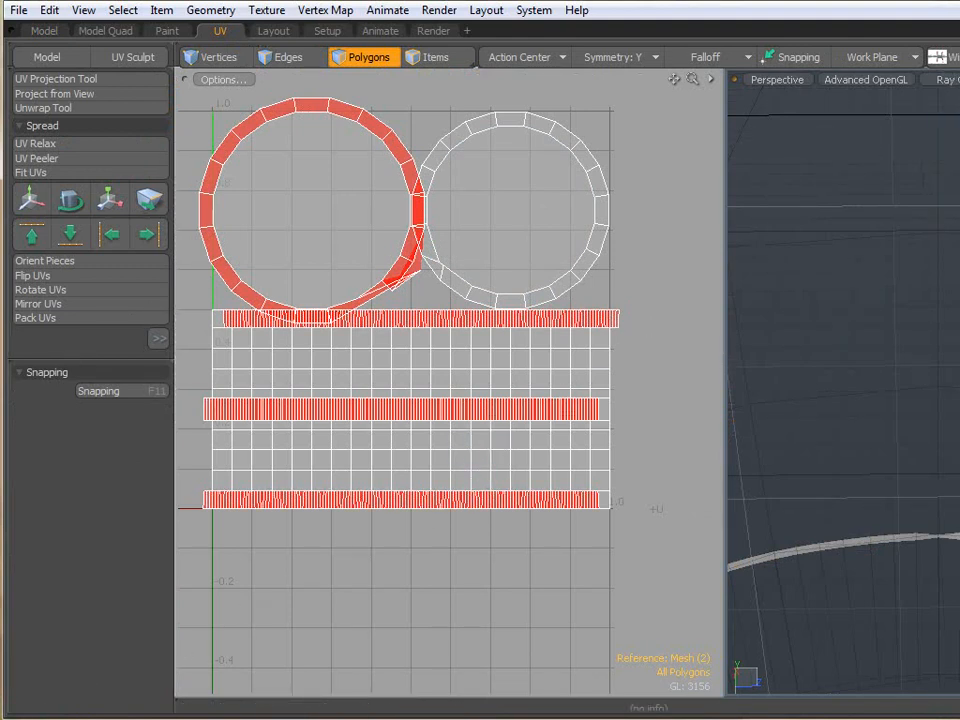
pyautogui.keyDown('alt'); pyautogui.moveTo(940, 470); pyautogui.dragTo(916, 543); pyautogui.keyUp('alt')
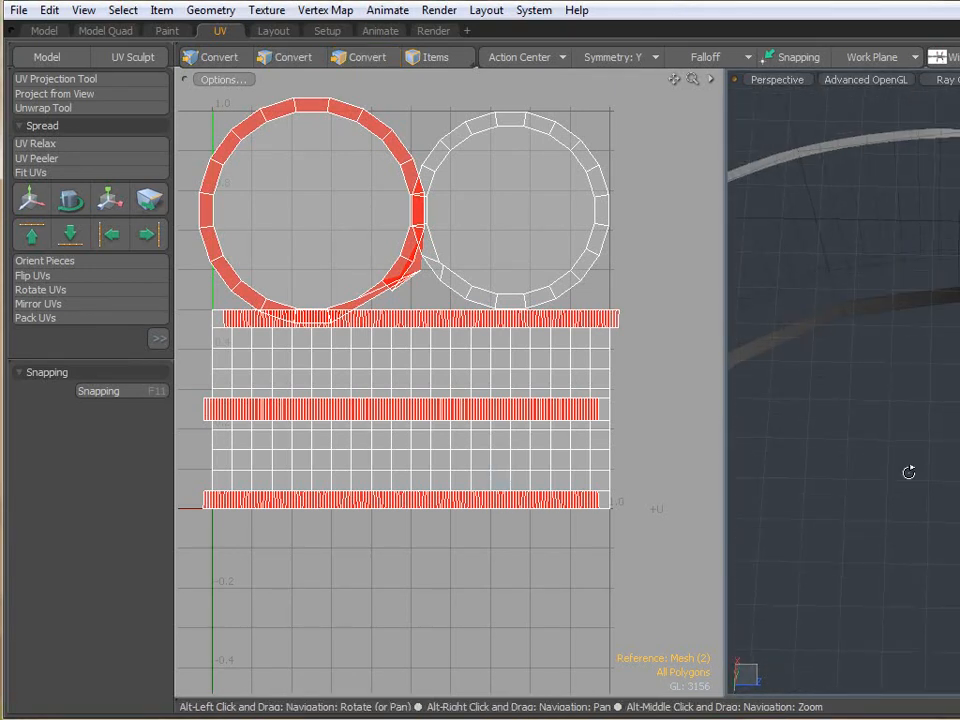
pyautogui.keyDown('alt'); pyautogui.moveTo(942, 190); pyautogui.dragTo(957, 205); pyautogui.keyUp('alt')
pyautogui.scroll(-5, 947, 261)
pyautogui.keyDown('alt'); pyautogui.moveTo(947, 373); pyautogui.dragTo(920, 400); pyautogui.keyUp('alt')
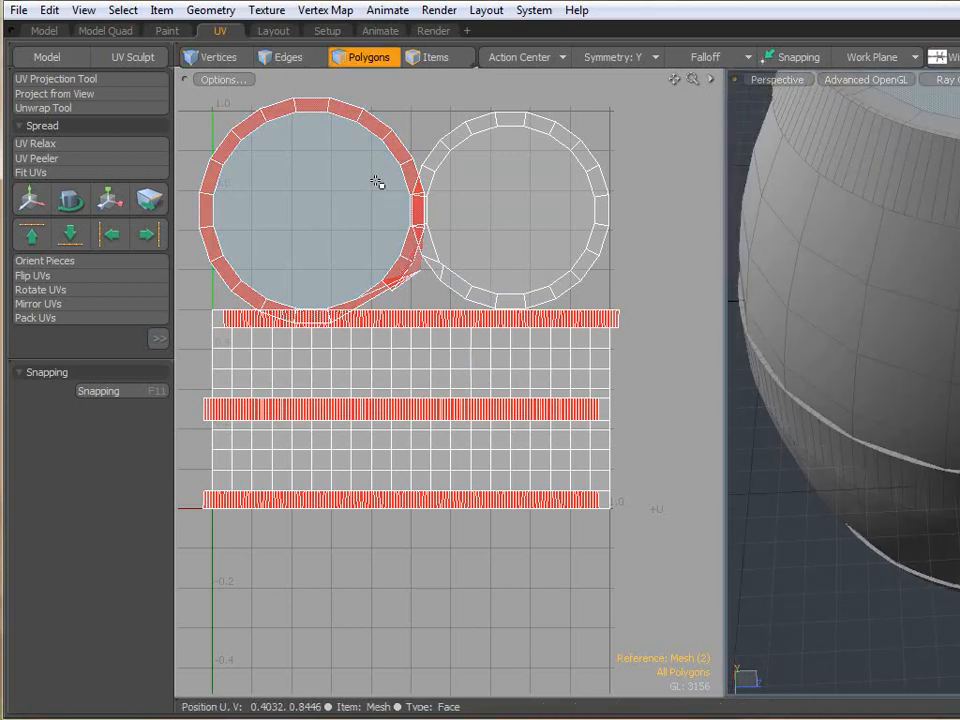
# Relax the UV island of the barrel's side wall with UV Relax, Adaptive mode at 1000 iterations, and move it below the UV tile.
pyautogui.doubleClick(371, 360)
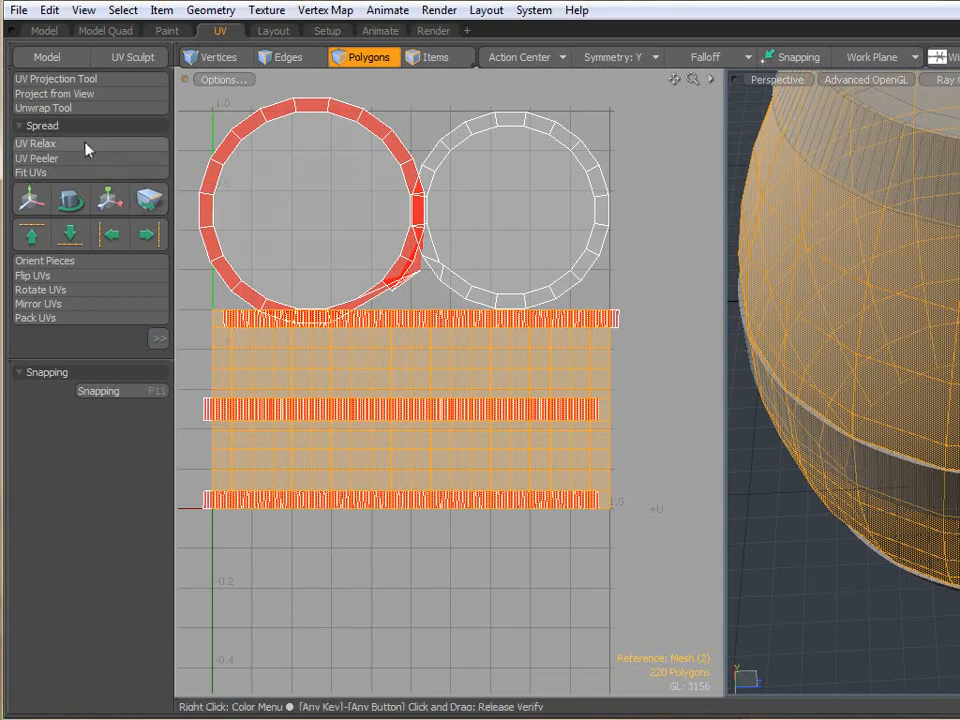
pyautogui.click(55, 145)
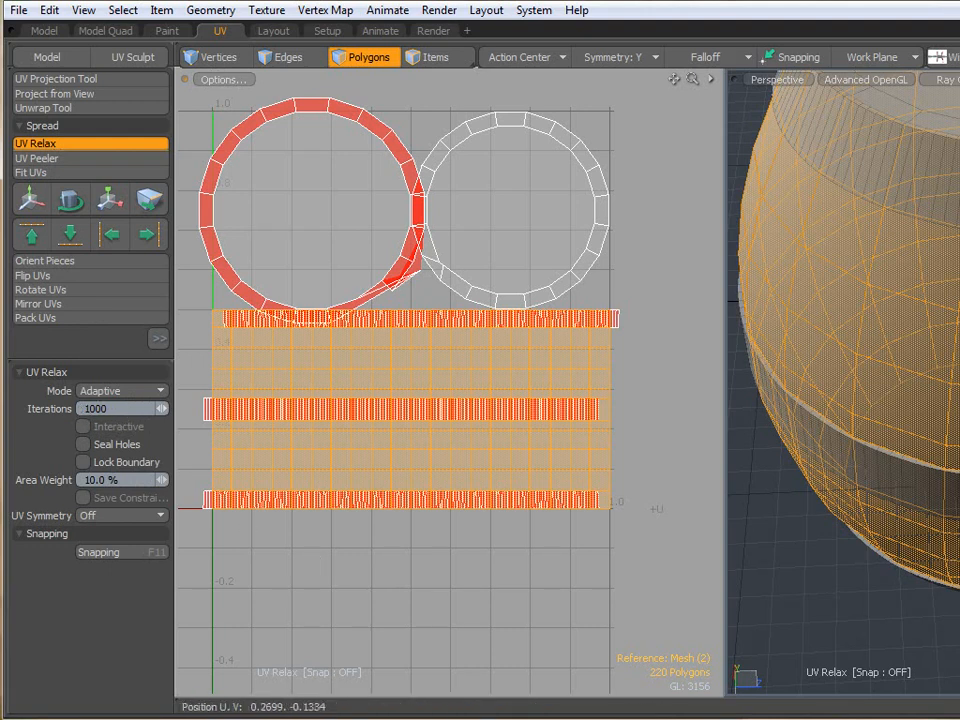
pyautogui.click(319, 562)
pyautogui.press('w')
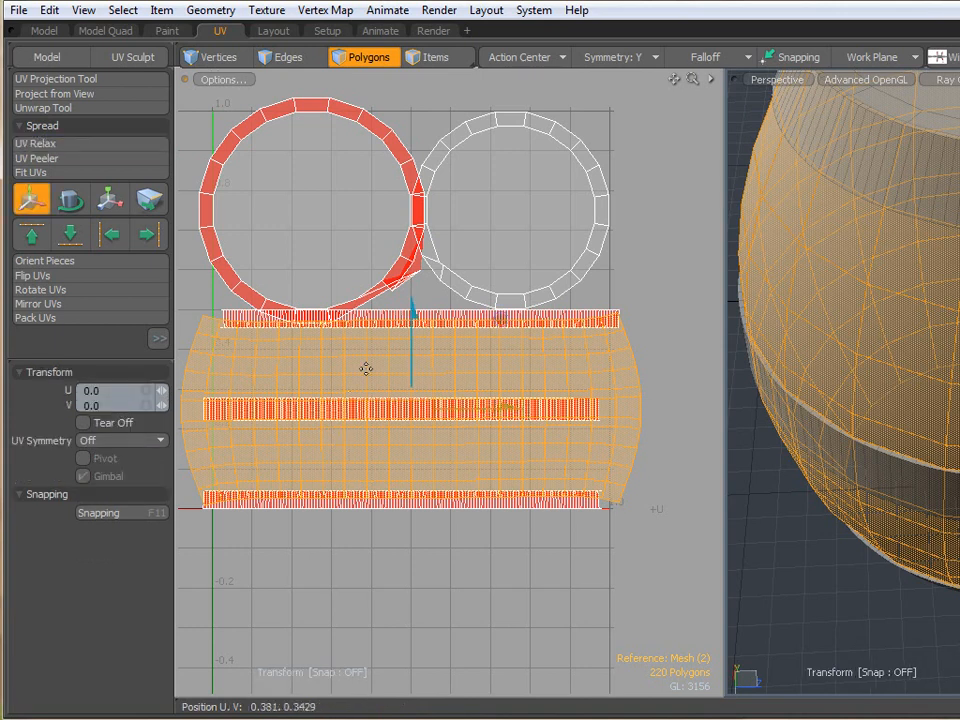
pyautogui.moveTo(507, 407); pyautogui.dragTo(501, 537)
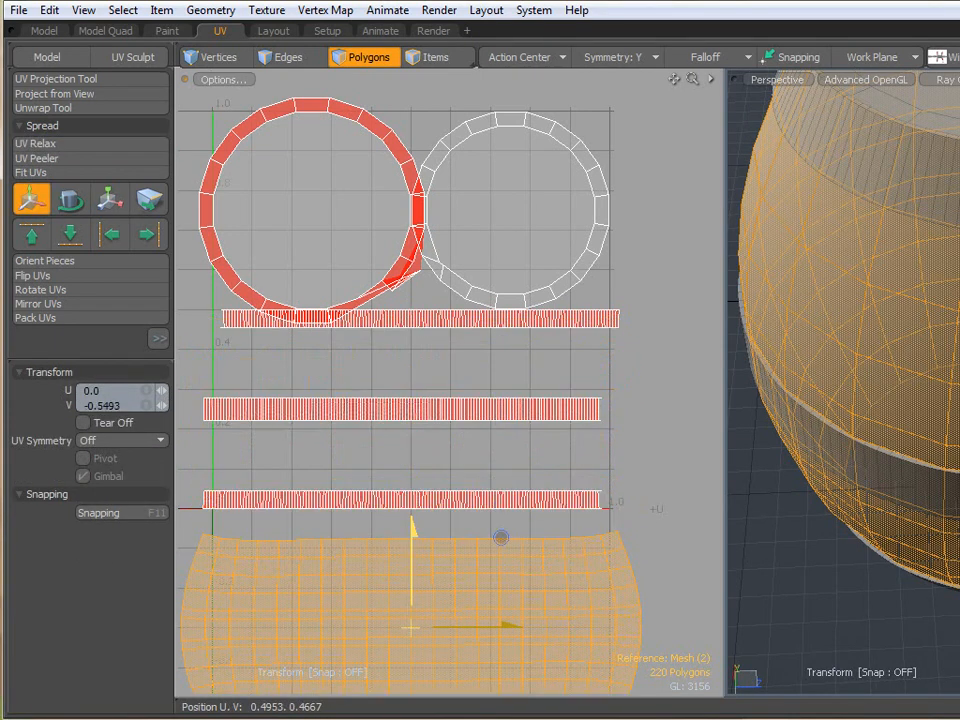
pyautogui.moveTo(411, 534); pyautogui.dragTo(411, 615)
pyautogui.press('space')
# Select both flat end-cap faces of the barrel and project their UVs as Planar along the Y axis.
pyautogui.click(498, 238)
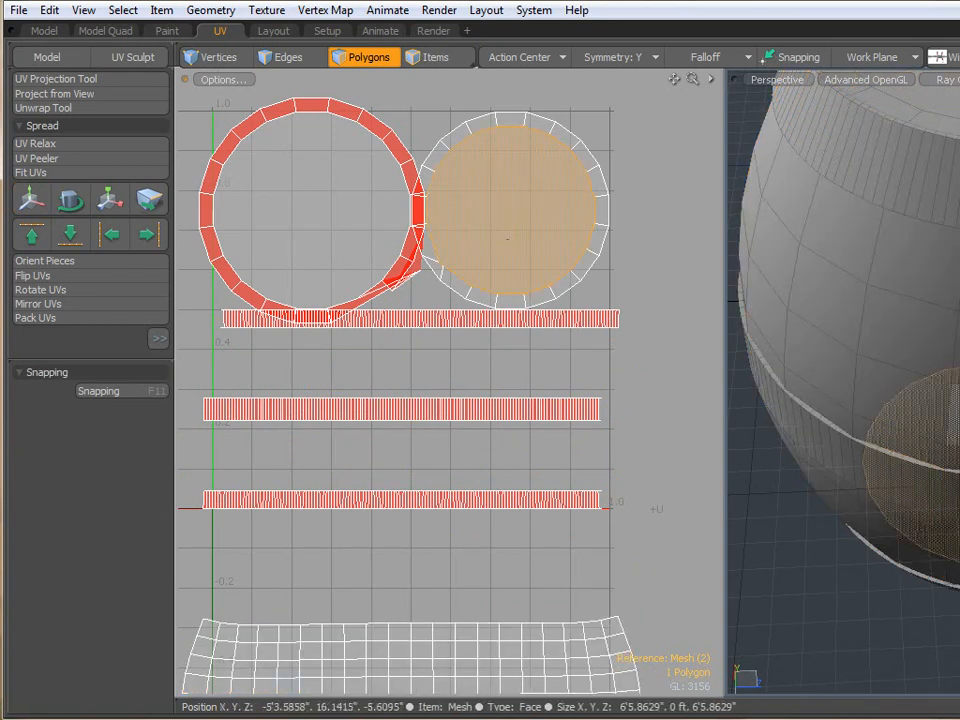
pyautogui.keyDown('shift'); pyautogui.click(320, 224); pyautogui.keyUp('shift')
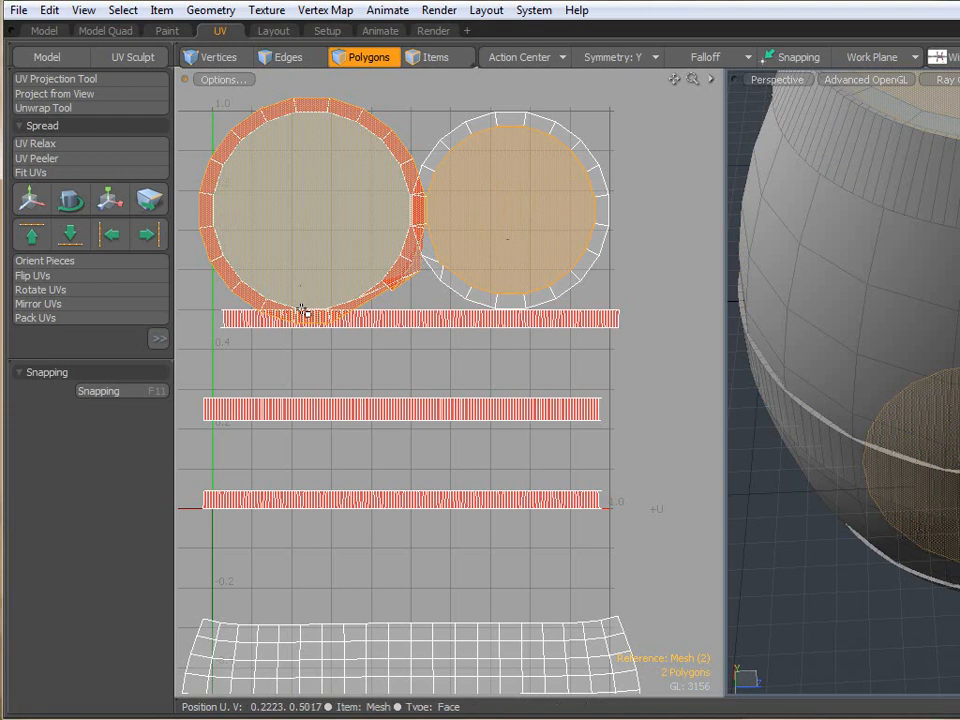
pyautogui.click(36, 80)
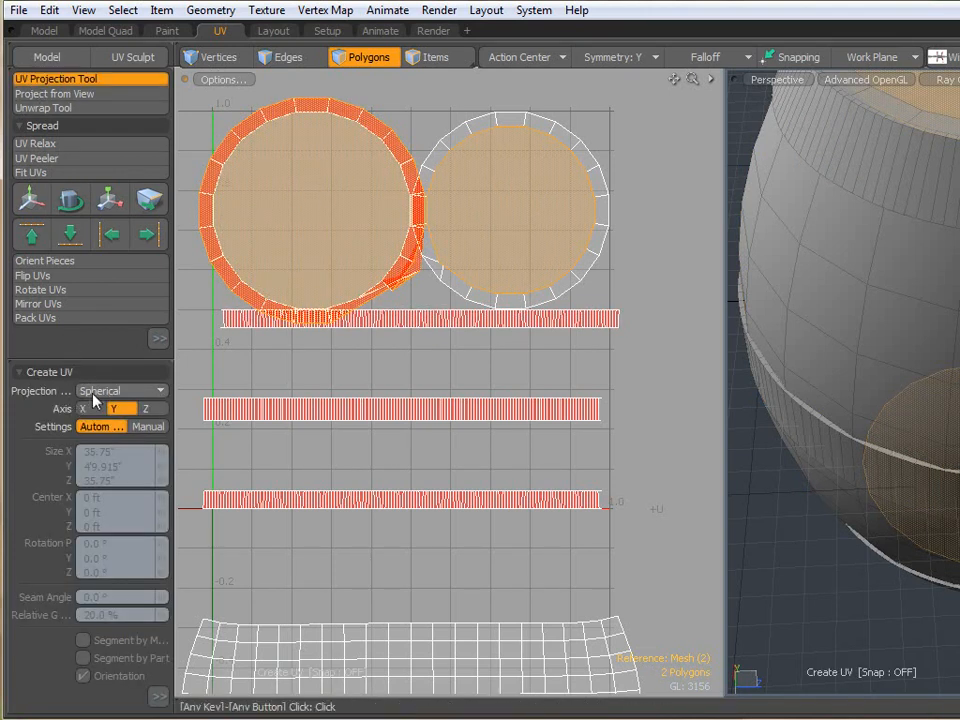
pyautogui.click(92, 391)
pyautogui.click(84, 364)
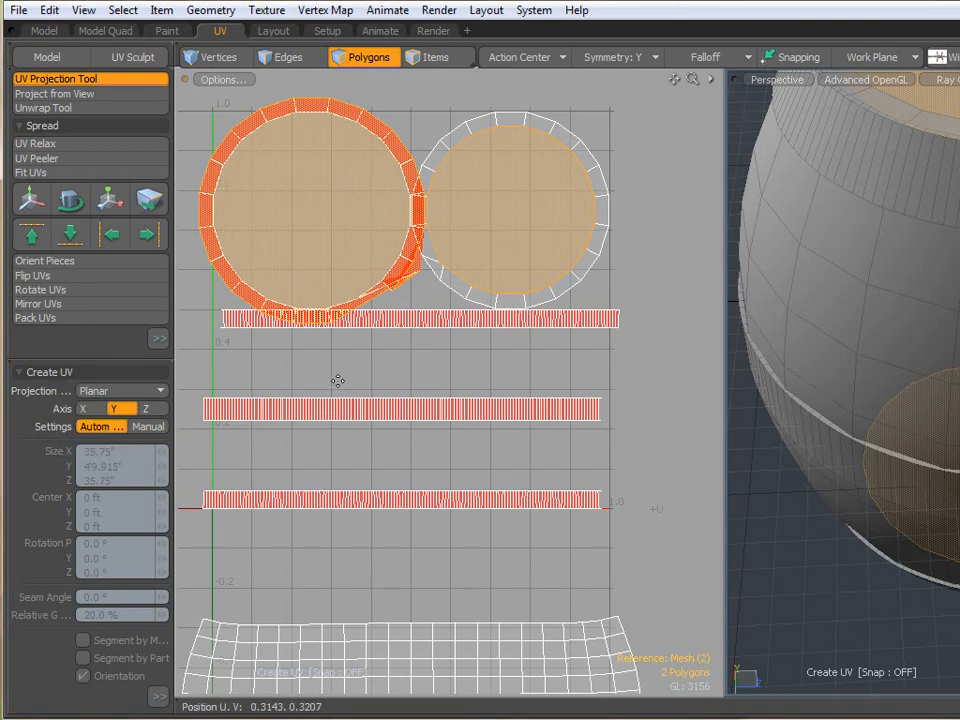
pyautogui.click(338, 381)
# Scale the end-cap UVs to 38% and move them down about 1.0 in V, onto the side-wall island.
pyautogui.press('r')
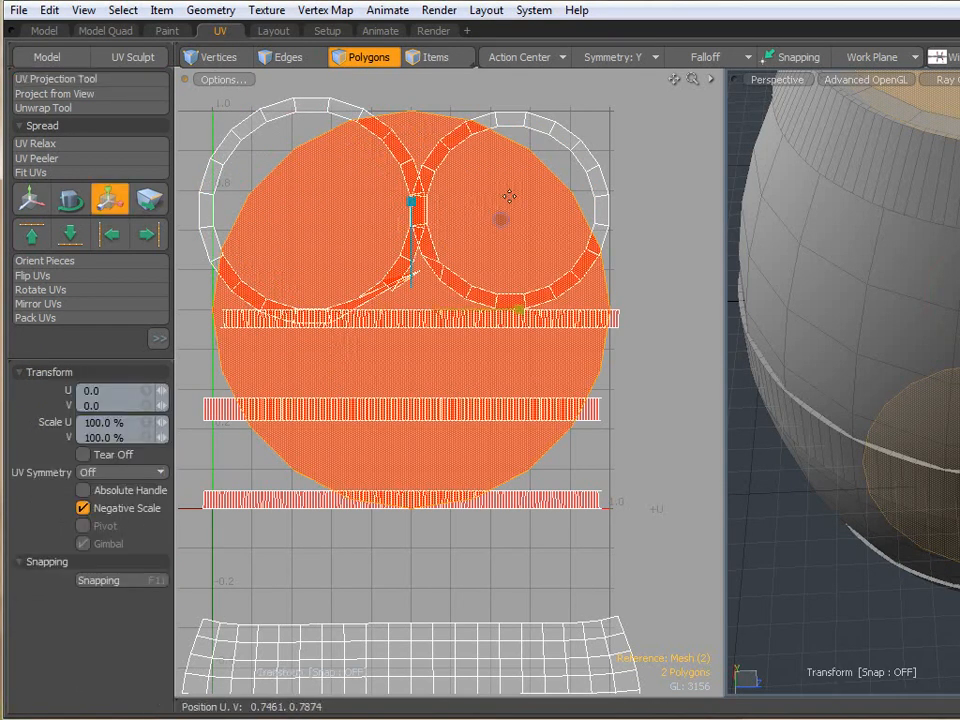
pyautogui.moveTo(503, 217); pyautogui.dragTo(441, 217)
pyautogui.scroll(-3, 561, 332)
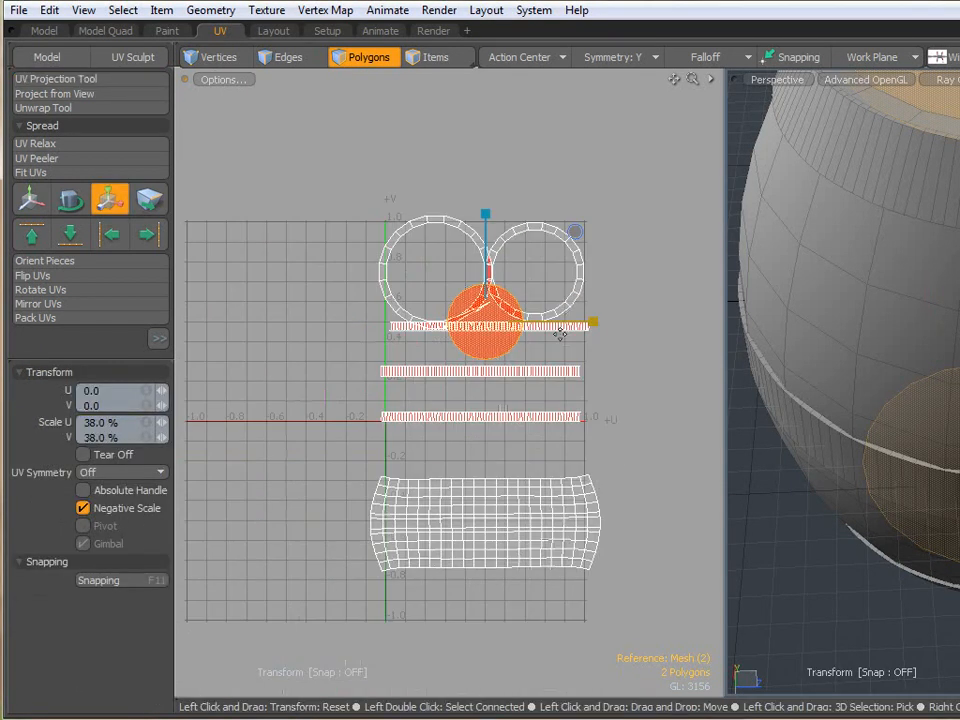
pyautogui.press('w')
pyautogui.moveTo(495, 241); pyautogui.dragTo(495, 442)
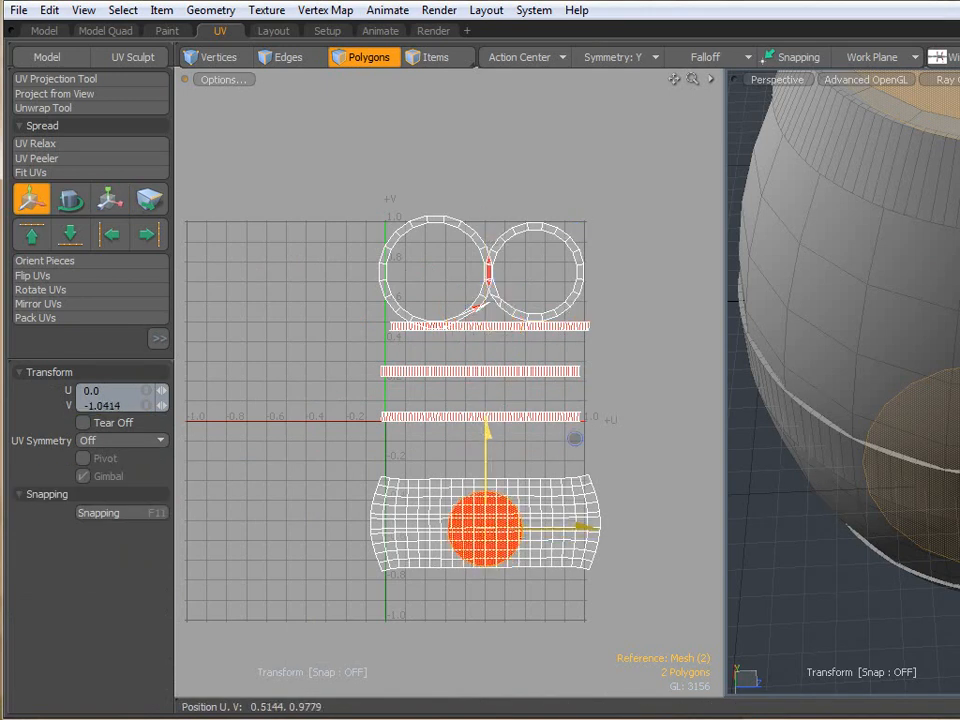
pyautogui.press('q')
# Select both rim rings around the barrel's end caps and project their UVs as Spherical along the Y axis.
pyautogui.doubleClick(431, 221)
pyautogui.keyDown('shift'); pyautogui.doubleClick(536, 229); pyautogui.keyUp('shift')
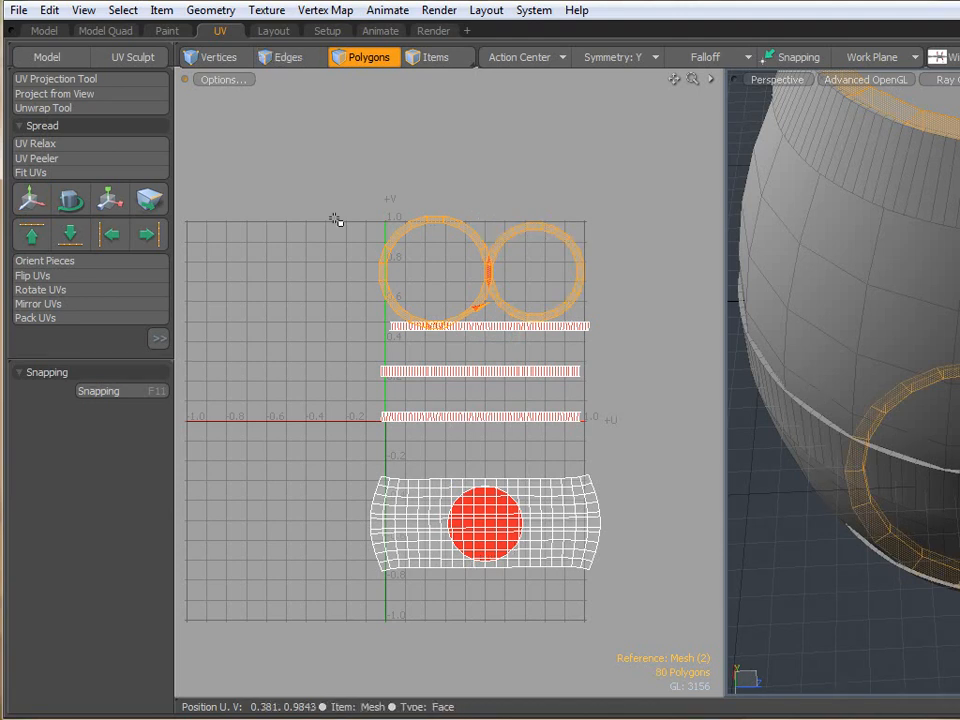
pyautogui.click(49, 80)
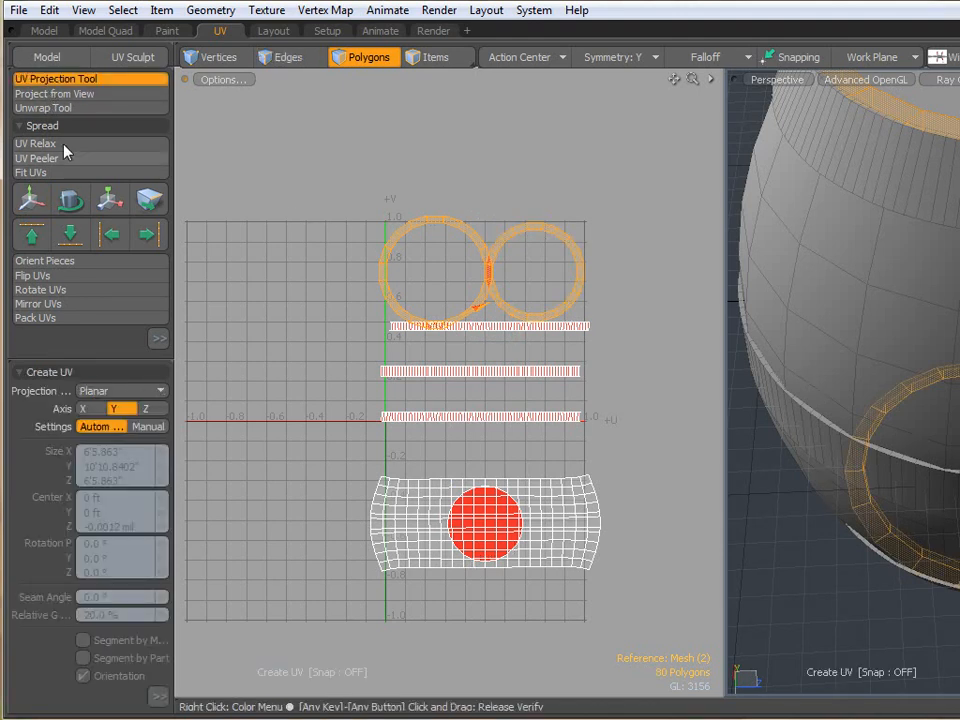
pyautogui.click(112, 391)
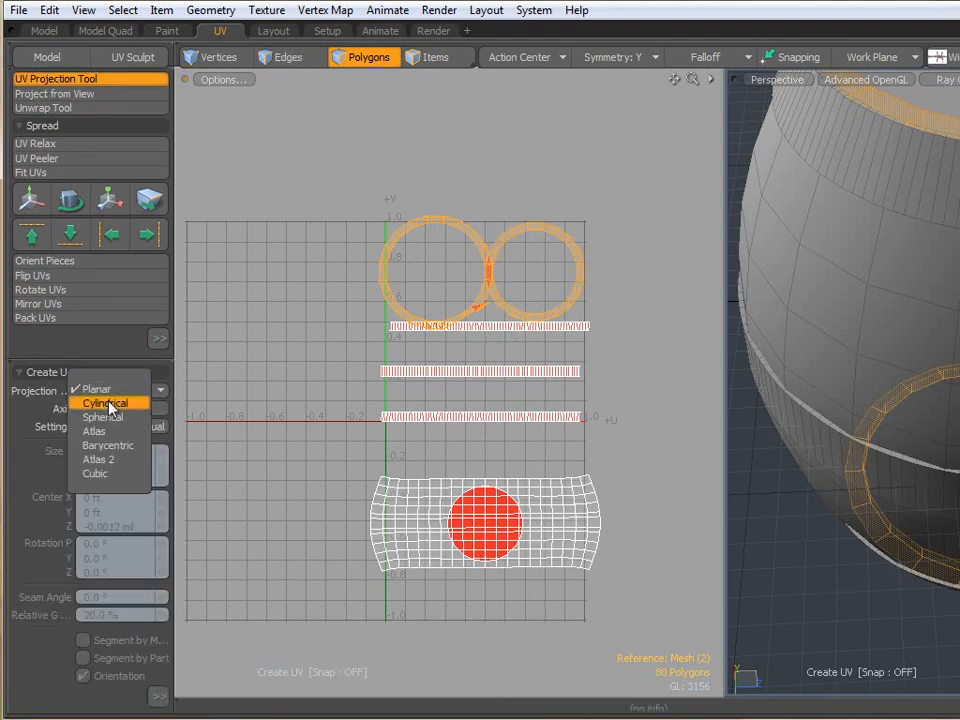
pyautogui.click(103, 417)
pyautogui.click(300, 322)
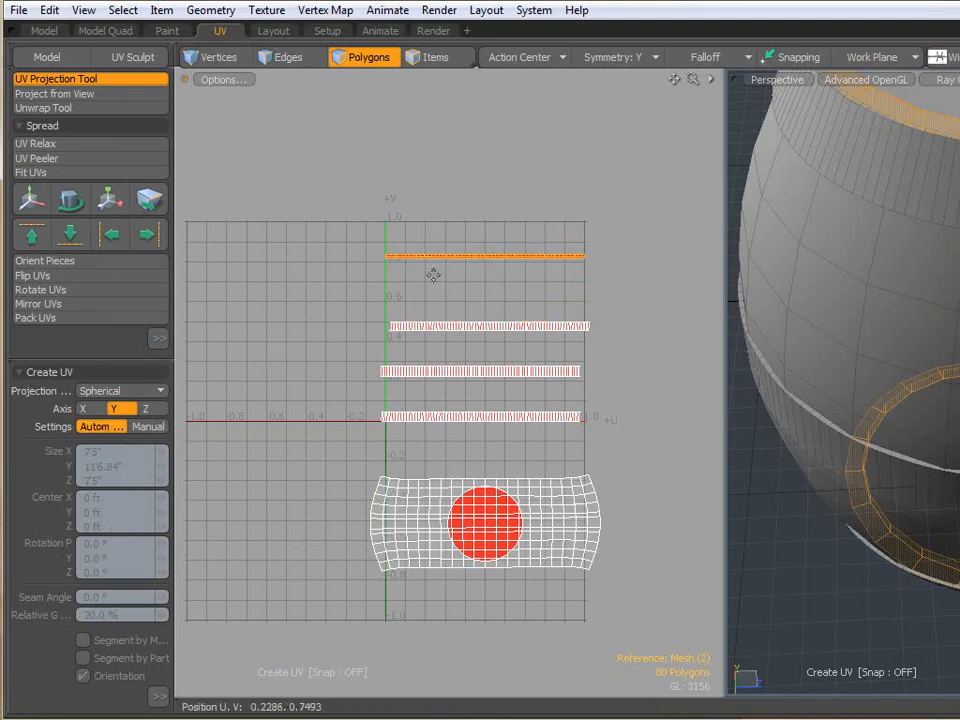
# Move the rims' UV strip up to about V 1.0, at the upper edge of the UV tile.
pyautogui.press('w')
pyautogui.moveTo(488, 171); pyautogui.dragTo(488, 134)
pyautogui.press('q')
pyautogui.scroll(4, 500, 216)
pyautogui.press('1')
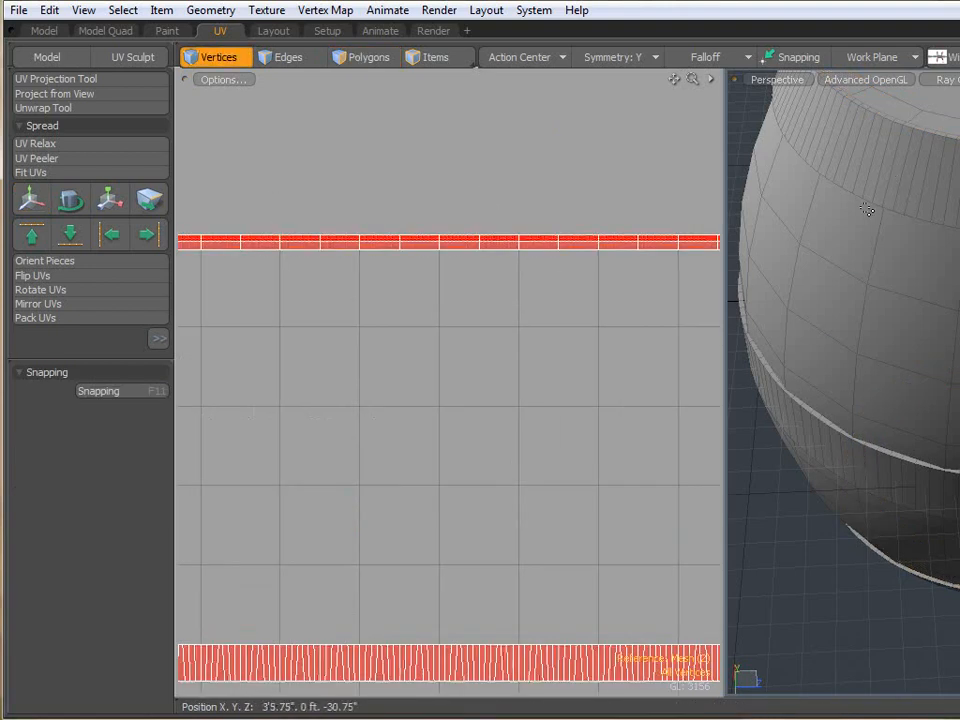
pyautogui.scroll(-4, 408, 520)
pyautogui.keyDown('alt'); pyautogui.moveTo(504, 441); pyautogui.dragTo(532, 173); pyautogui.keyUp('alt')
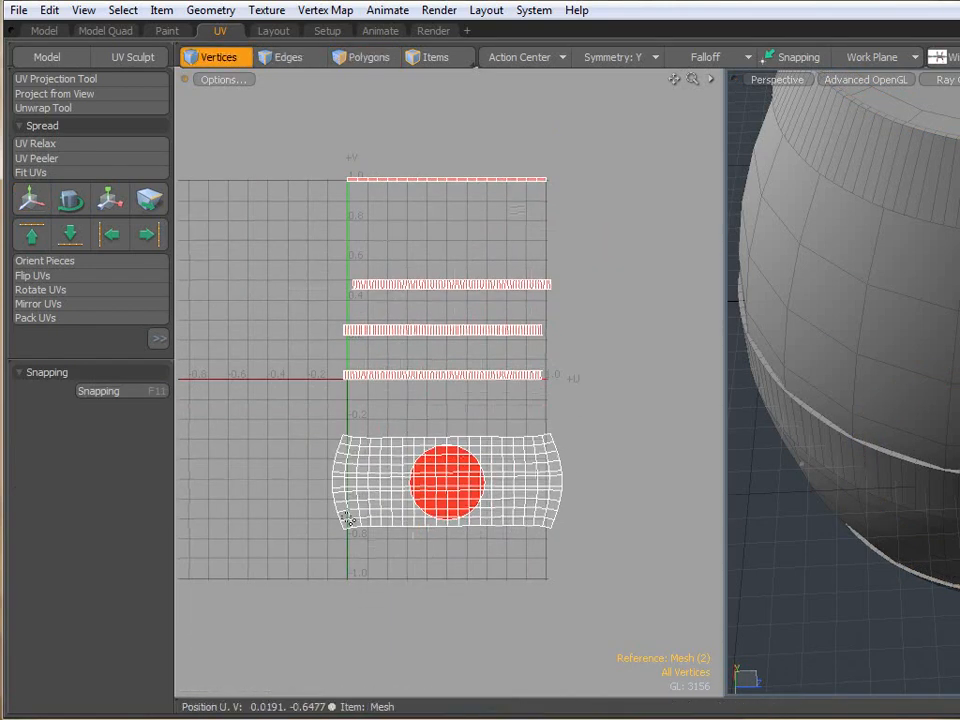
# Hide the barrel's side-wall and flat end-cap polygons, leaving only the rims and hoops in view.
pyautogui.press('3')
pyautogui.moveTo(518, 543); pyautogui.dragTo(611, 422)
pyautogui.press('Delete')
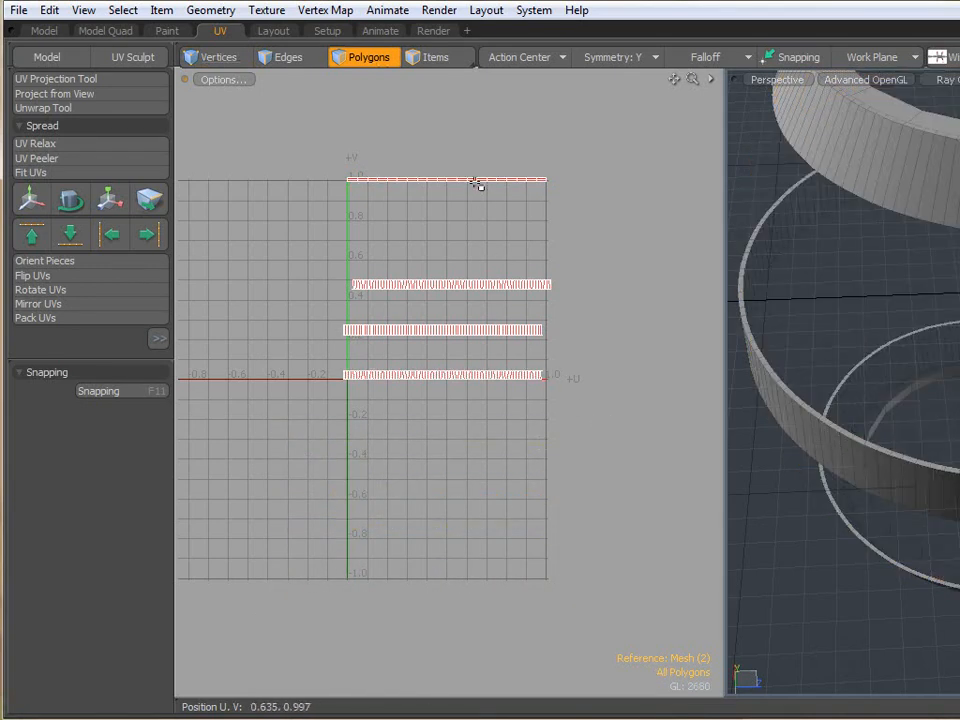
pyautogui.scroll(3, 424, 182)
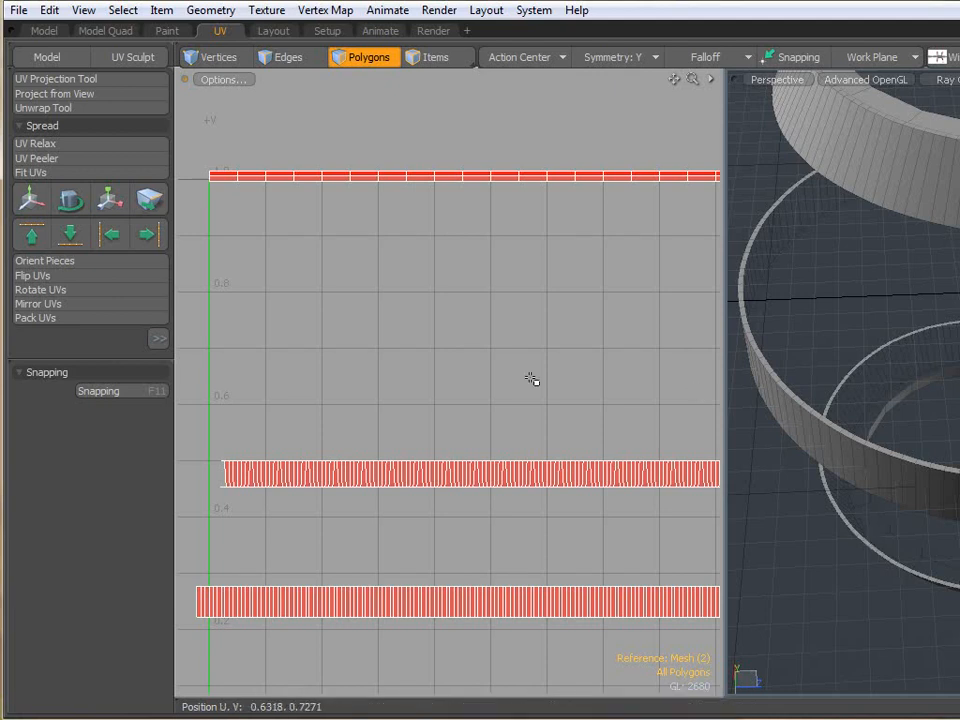
pyautogui.keyDown('alt'); pyautogui.moveTo(742, 402); pyautogui.dragTo(795, 384); pyautogui.keyUp('alt')
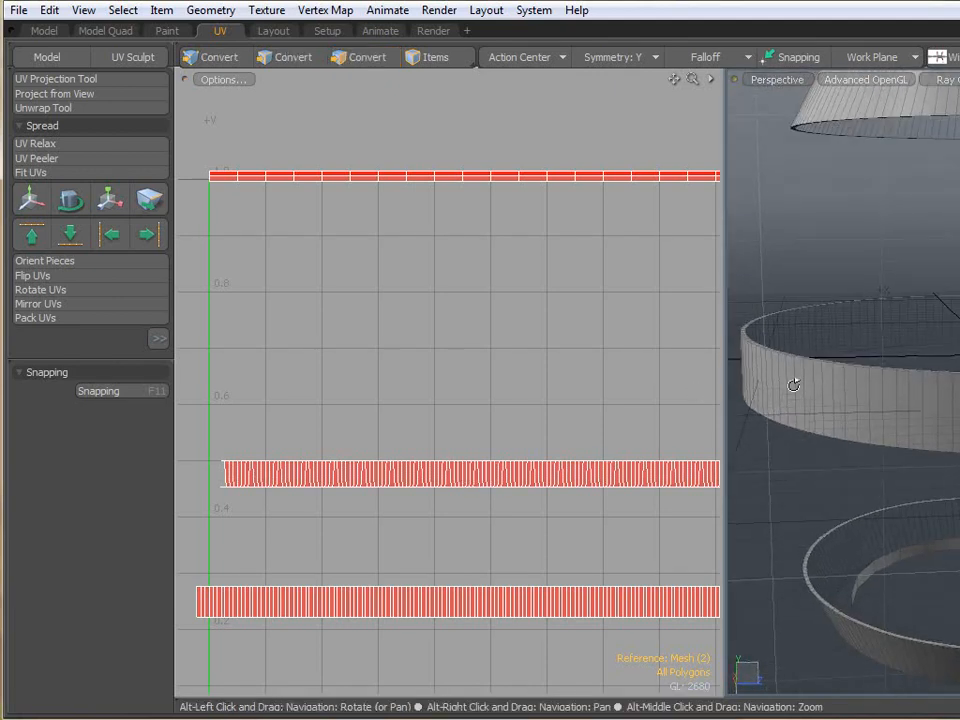
# Select the polygons of both barrel rims and turn Symmetry off.
pyautogui.doubleClick(917, 561)
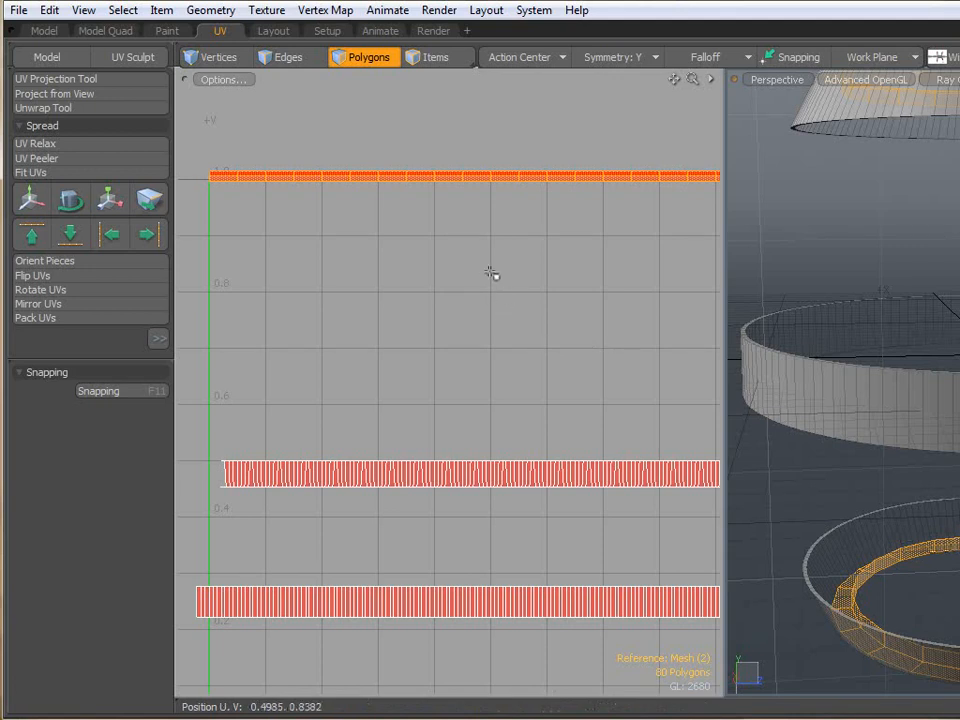
pyautogui.press('w')
pyautogui.click(626, 58)
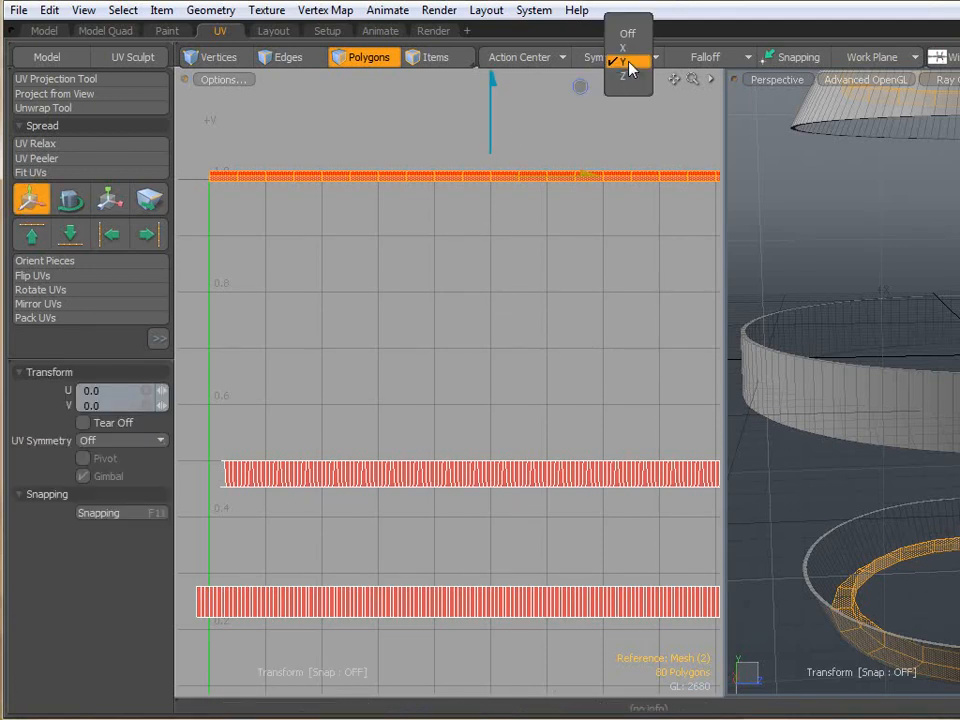
pyautogui.click(627, 33)
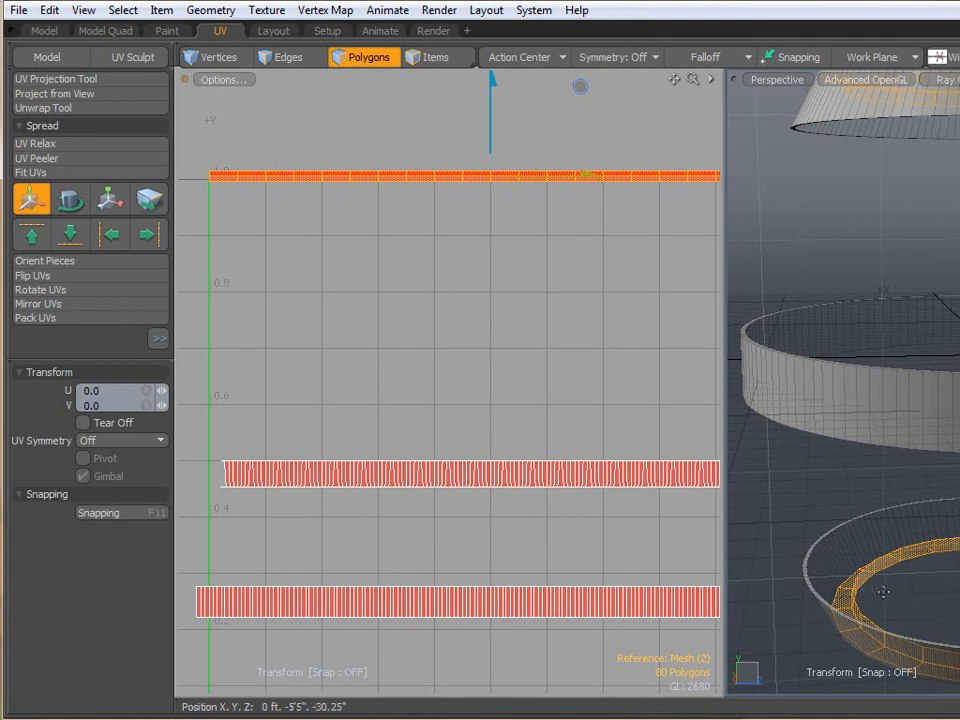
pyautogui.press('q')
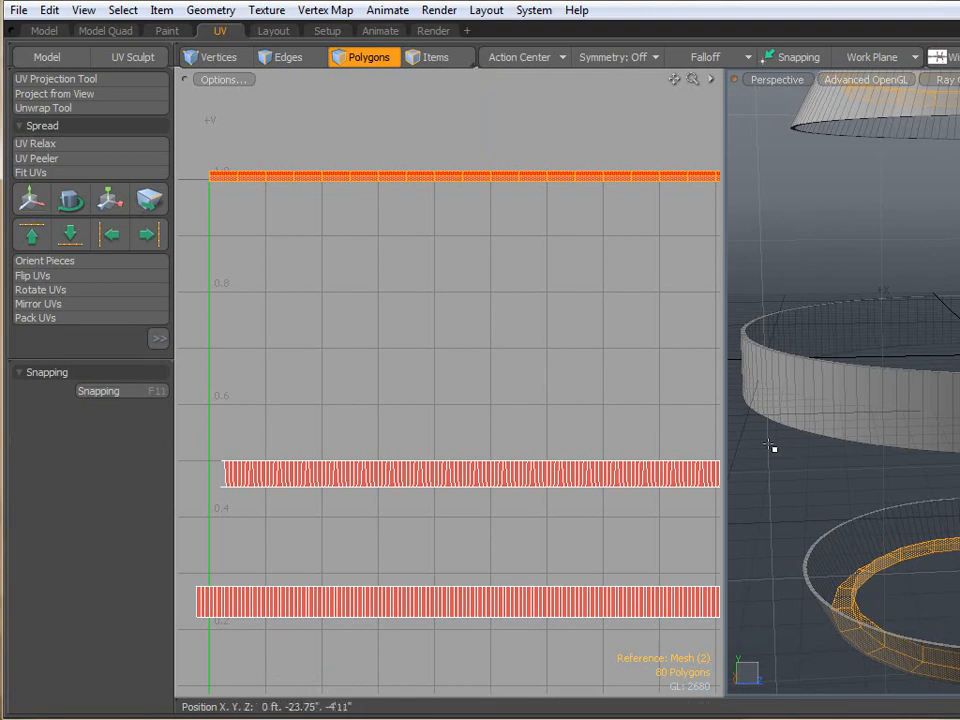
# Loop-select the bottom rim's inner wall, grow the selection to the whole rim and move its UVs down about 0.12 in V.
pyautogui.click(884, 566)
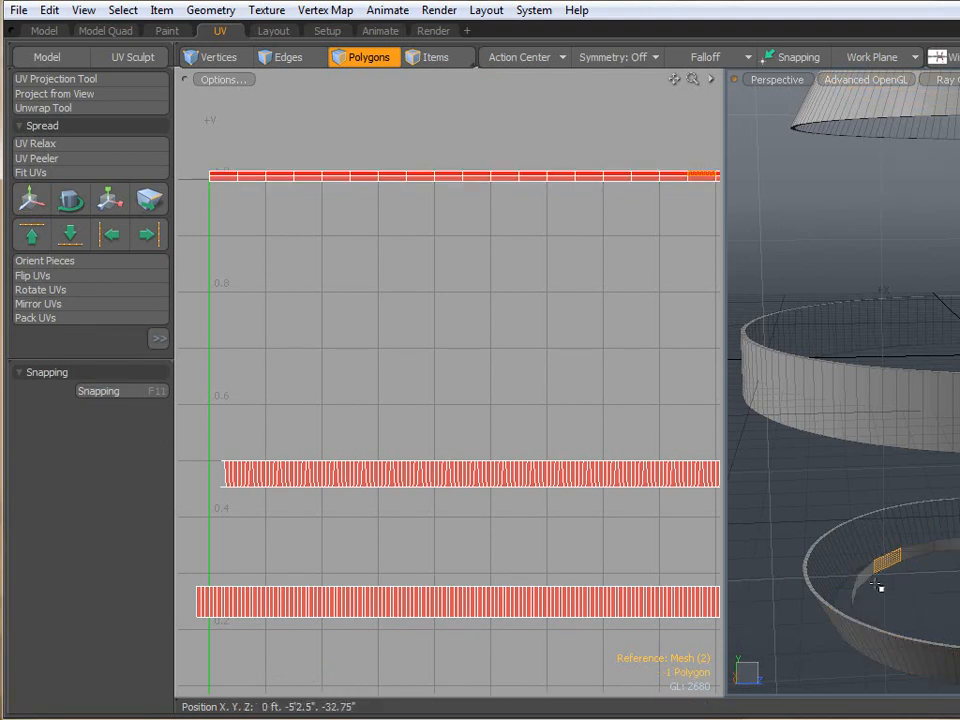
pyautogui.keyDown('alt'); pyautogui.moveTo(874, 571); pyautogui.dragTo(932, 553); pyautogui.keyUp('alt')
pyautogui.scroll(3, 930, 551)
pyautogui.moveTo(896, 486); pyautogui.dragTo(911, 480)
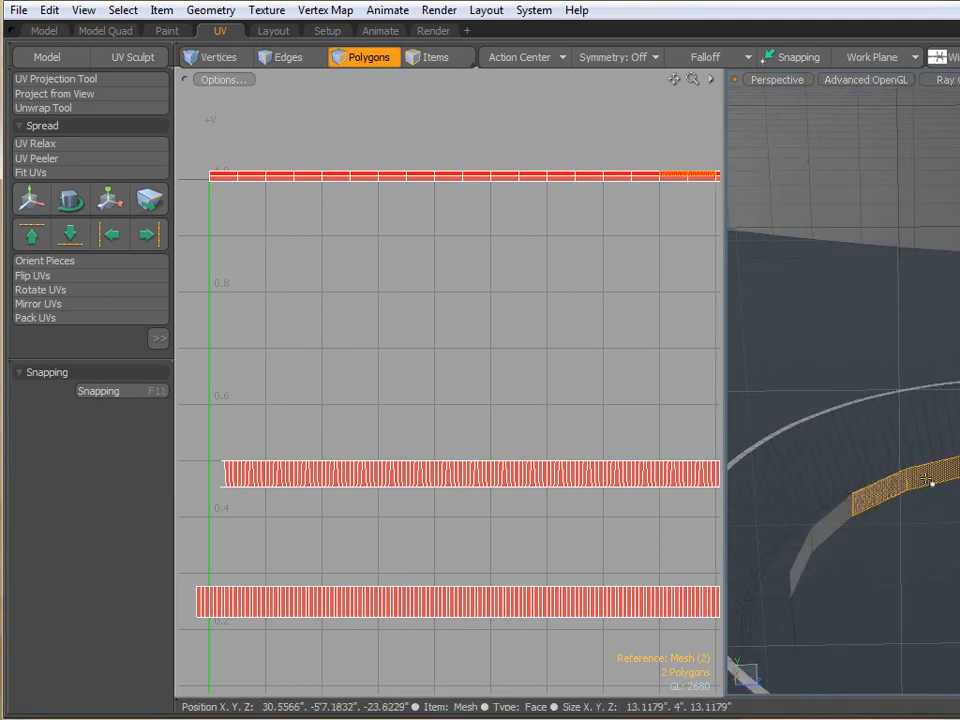
pyautogui.press('l')
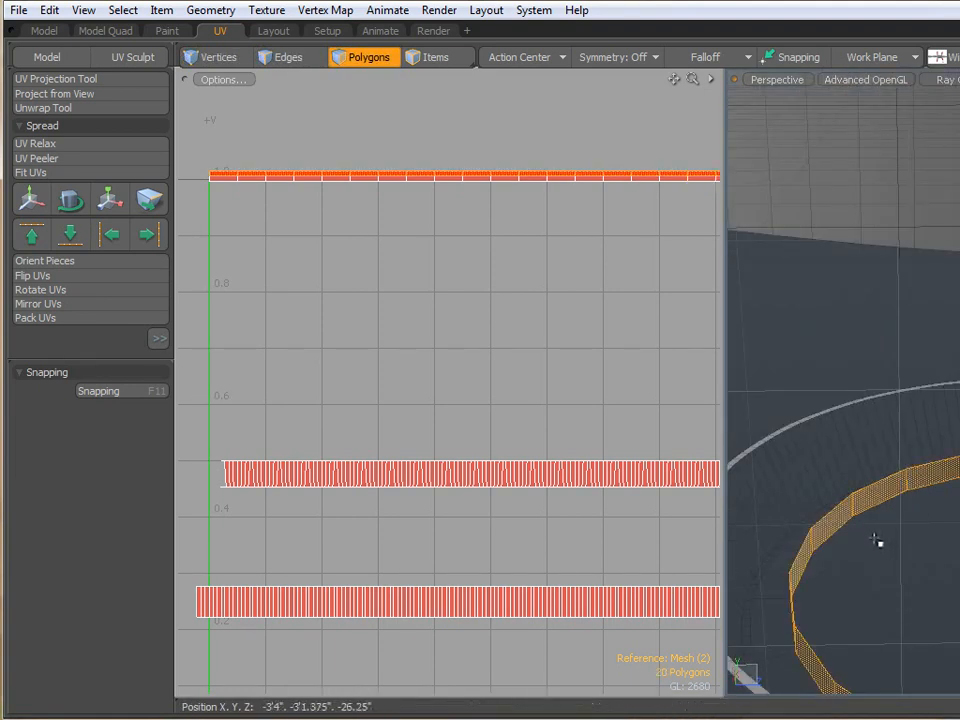
pyautogui.hotkey('shift', 'Up')
pyautogui.scroll(-2, 605, 398)
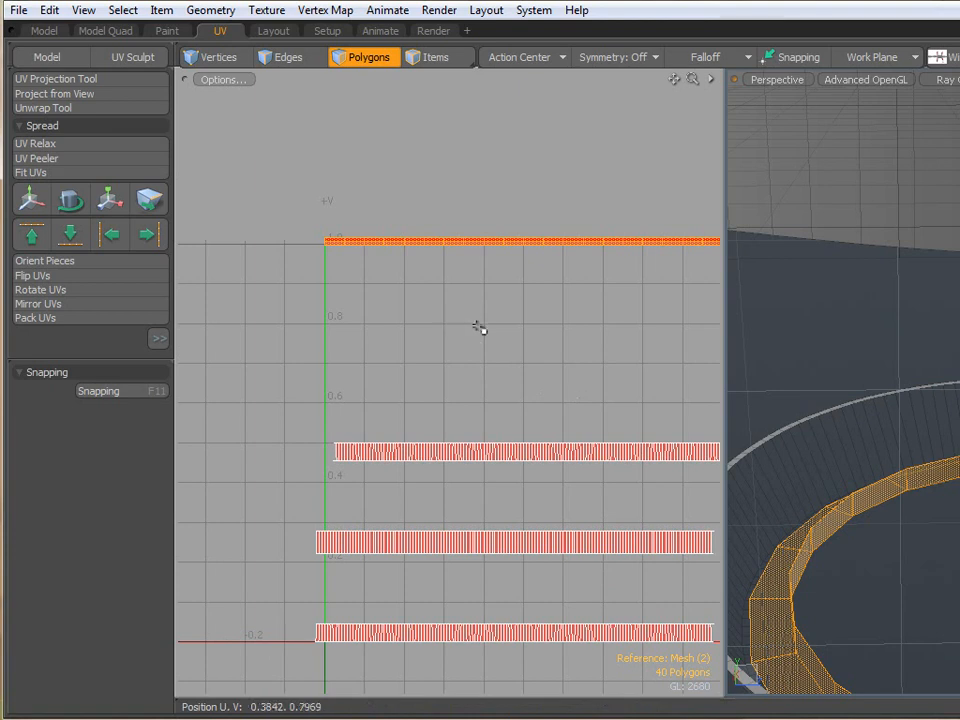
pyautogui.press('w')
pyautogui.moveTo(524, 157); pyautogui.dragTo(526, 204)
# Select the outermost edge loop above the separated rim strip's UVs and move it down about 0.0135 in V, inside the strip.
pyautogui.scroll(4, 495, 321)
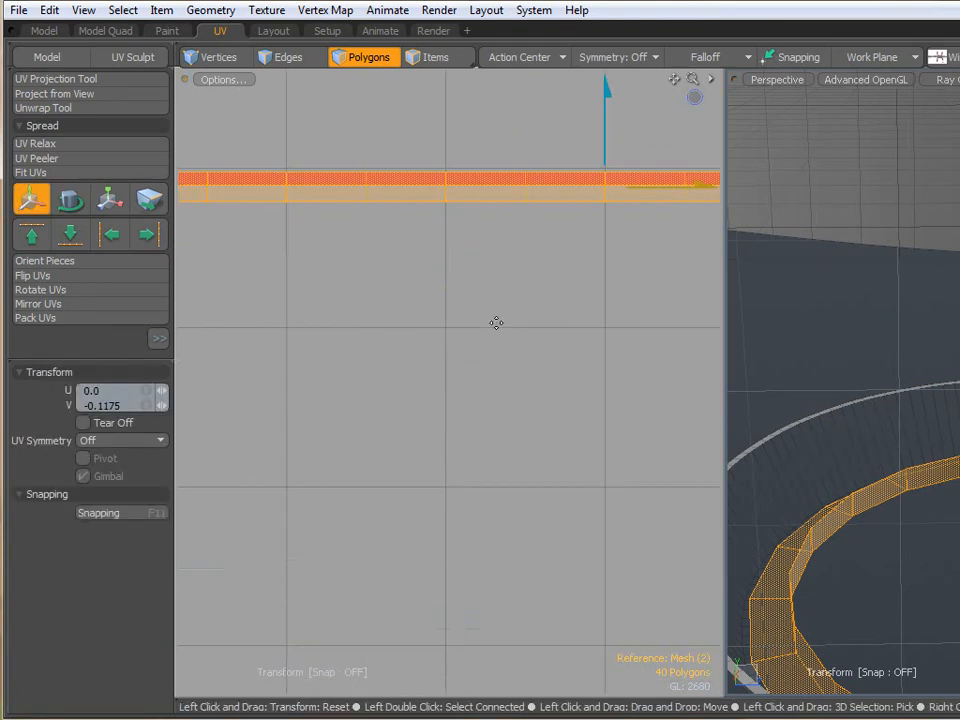
pyautogui.click(318, 57)
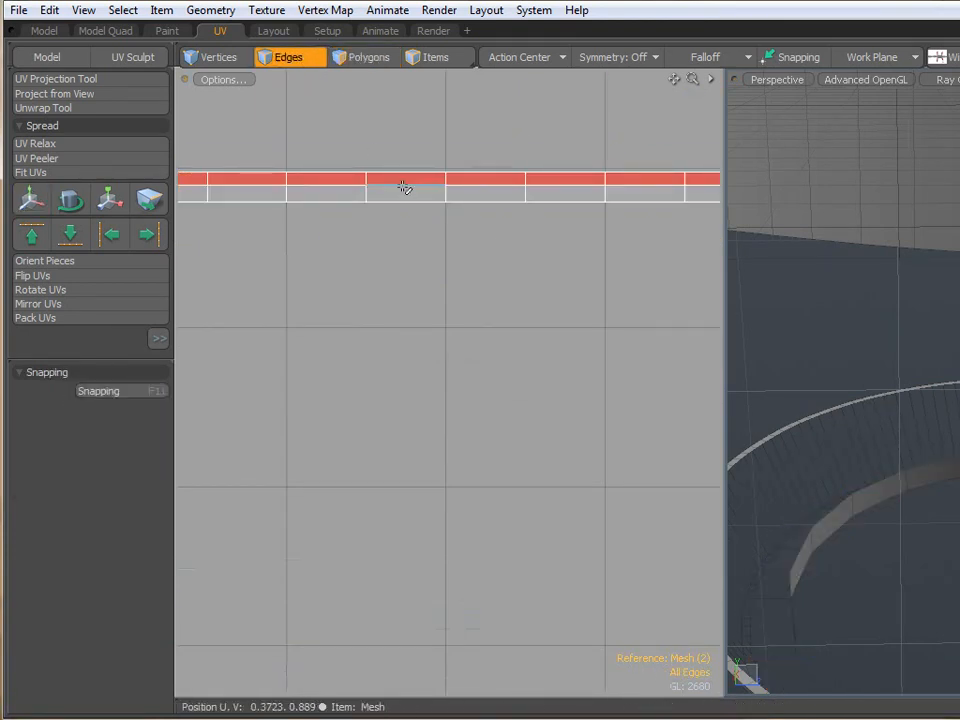
pyautogui.doubleClick(404, 190)
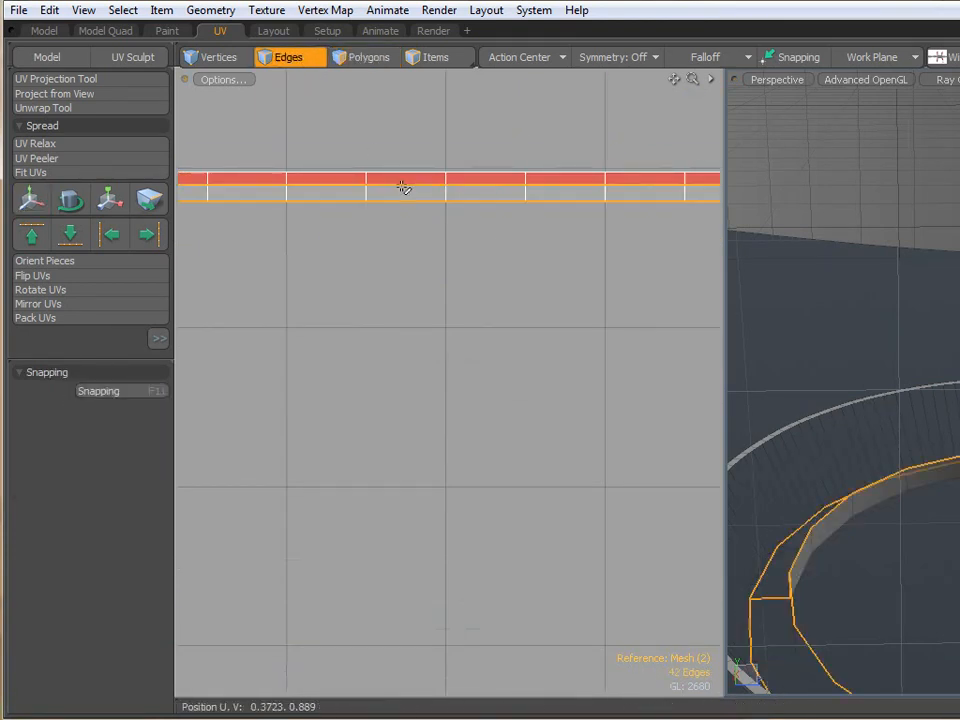
pyautogui.doubleClick(458, 174)
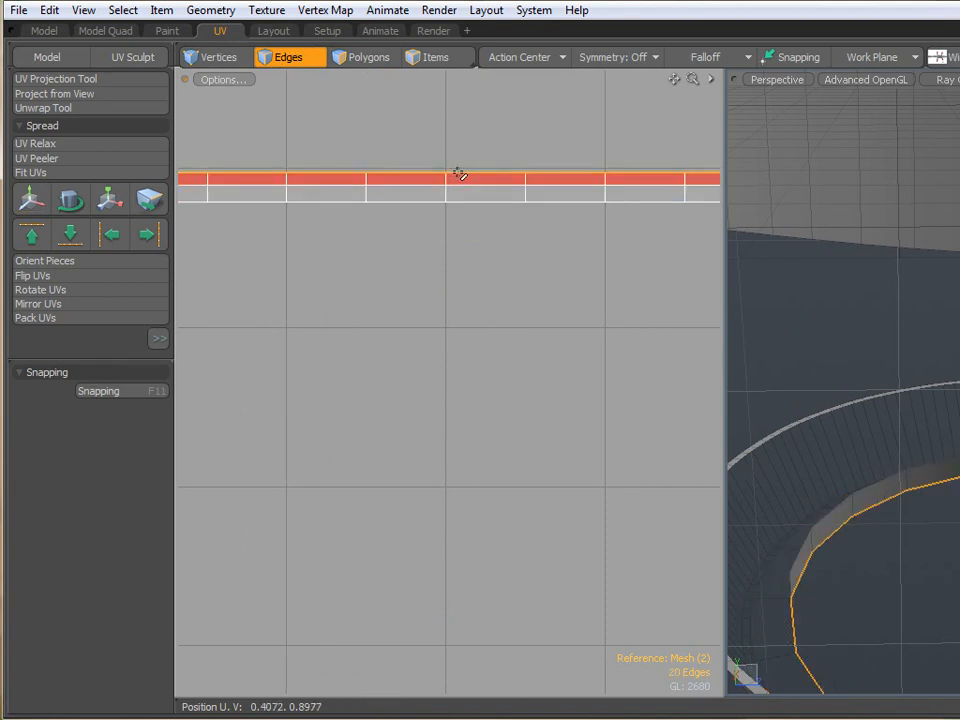
pyautogui.press('w')
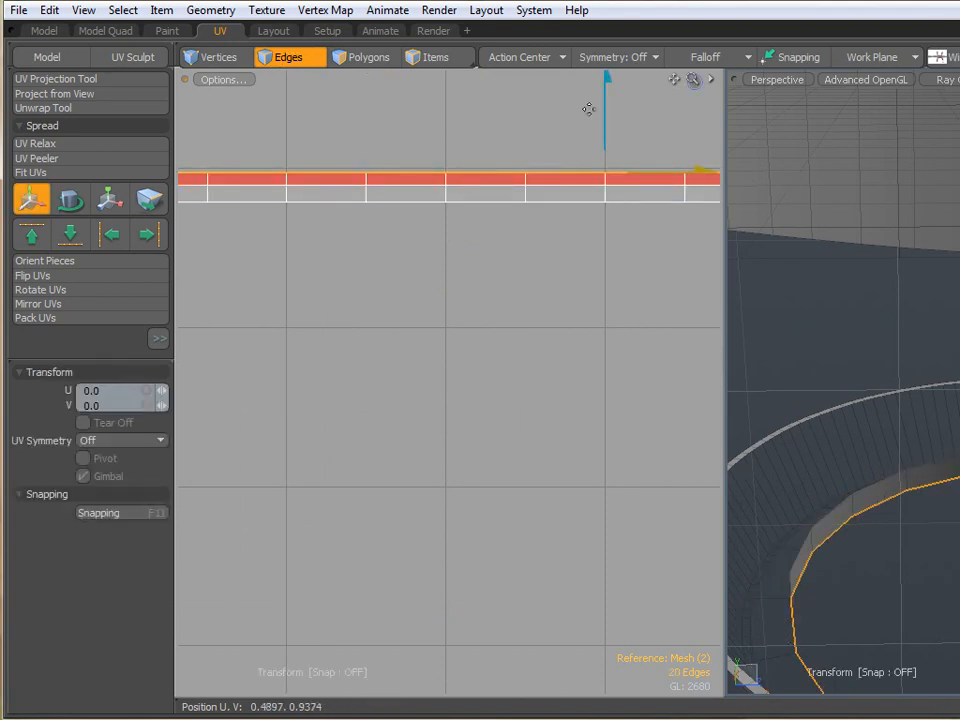
pyautogui.moveTo(605, 121)
pyautogui.mouseDown()
pyautogui.moveTo(605, 109)
pyautogui.moveTo(605, 143)
pyautogui.mouseUp()
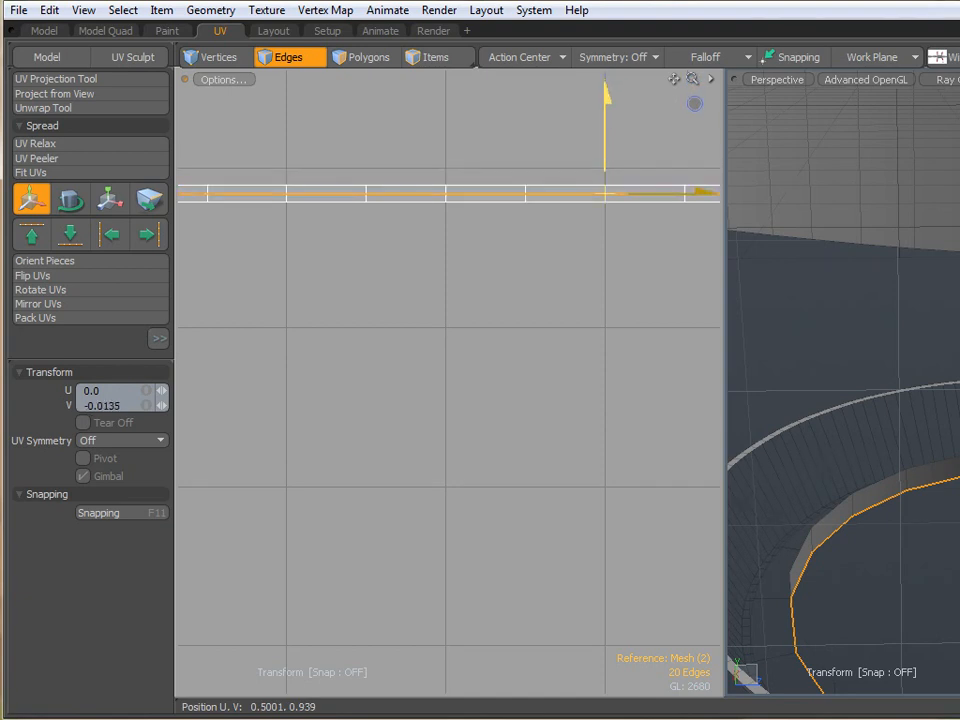
pyautogui.press('r')
pyautogui.moveTo(605, 86); pyautogui.dragTo(604, 80)
pyautogui.scroll(-3, 711, 410)
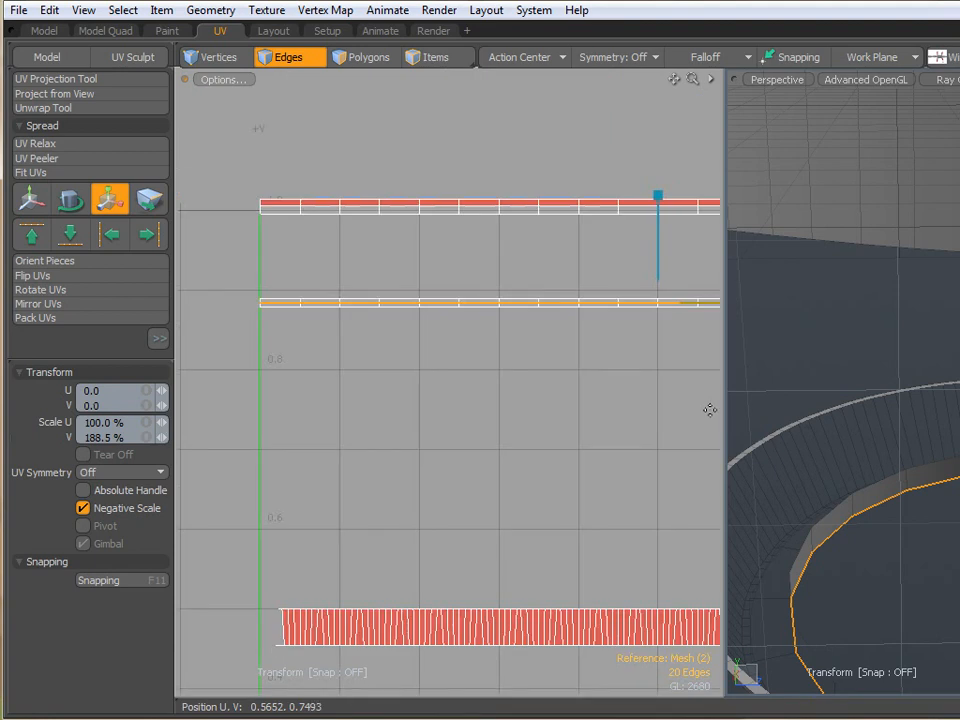
pyautogui.press('space')
# Select the separated bottom-rim UV strip's polygons and scale them in V to about twice their height.
pyautogui.press('3')
pyautogui.click(522, 358)
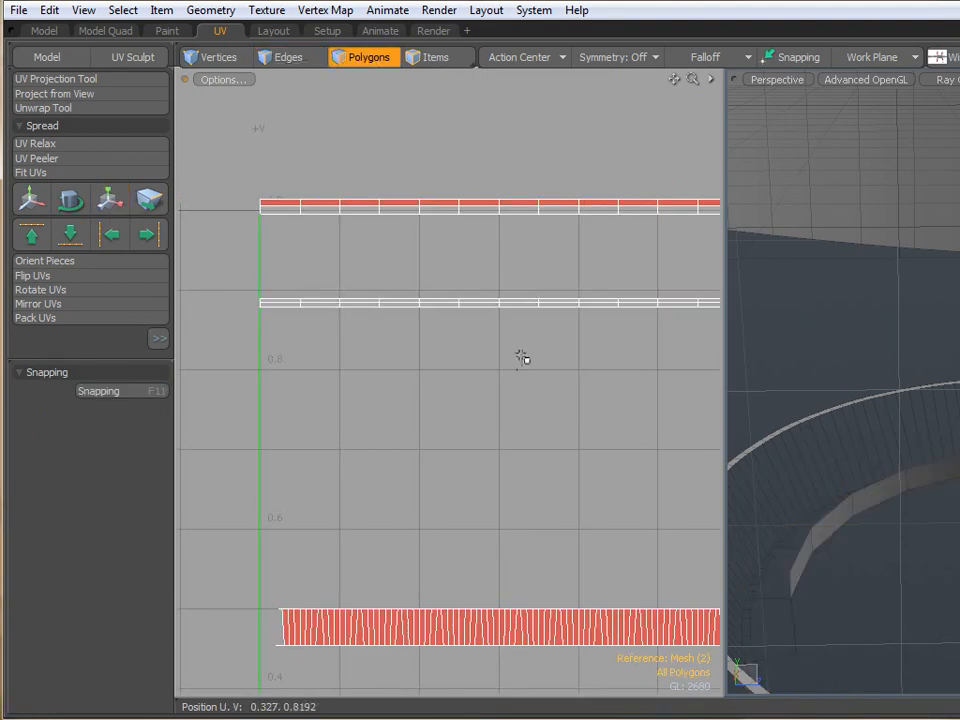
pyautogui.click(545, 304)
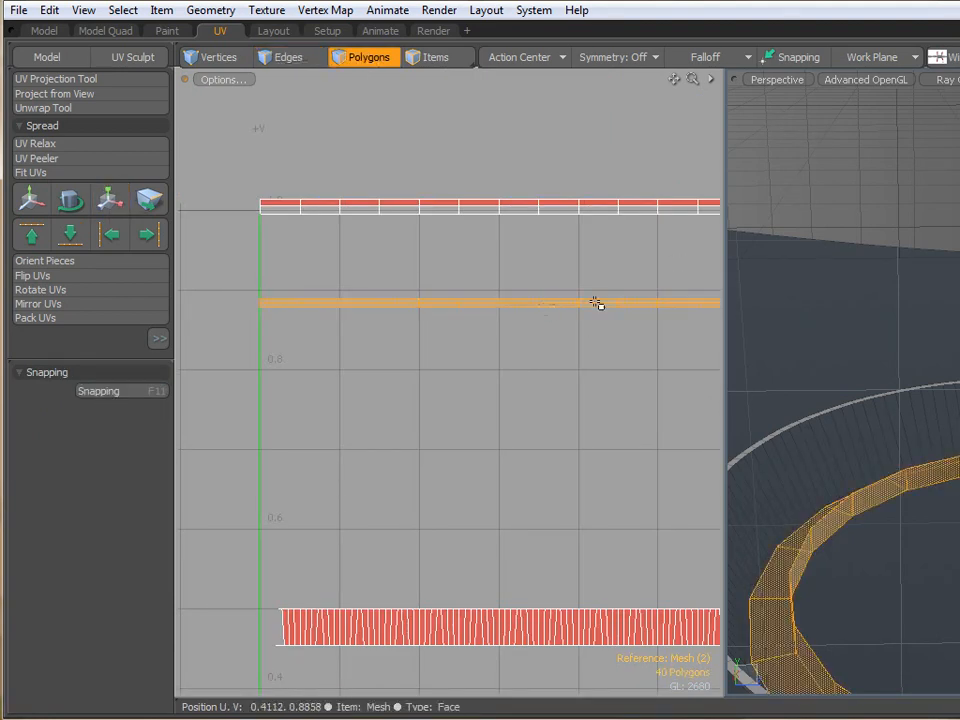
pyautogui.press('r')
pyautogui.moveTo(657, 187); pyautogui.dragTo(657, 87)
pyautogui.press('space')
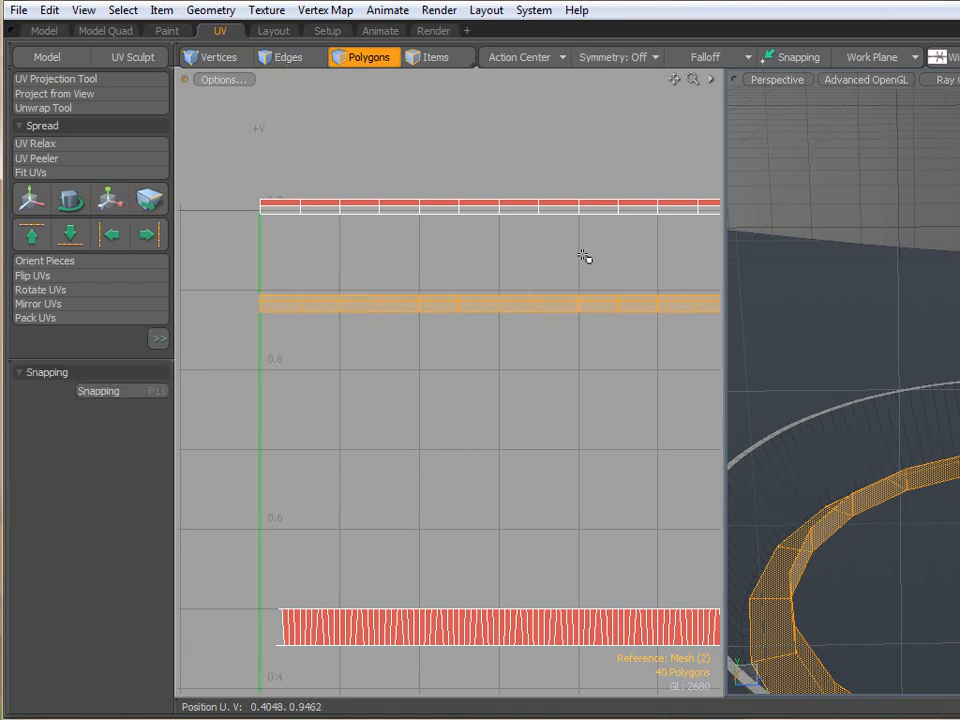
# Select the uppermost edge loop of the other rim's UV strip at V 1.0.
pyautogui.press('2')
pyautogui.scroll(3, 558, 210)
pyautogui.click(560, 200)
pyautogui.doubleClick(560, 201)
pyautogui.doubleClick(561, 188)
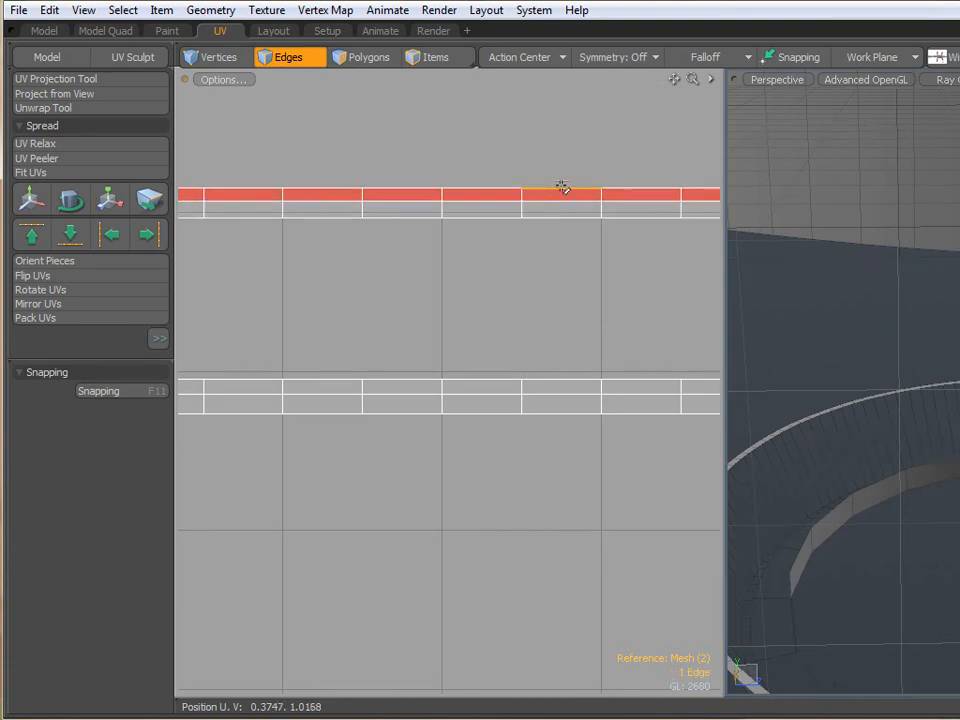
pyautogui.press('w')
pyautogui.press('space')
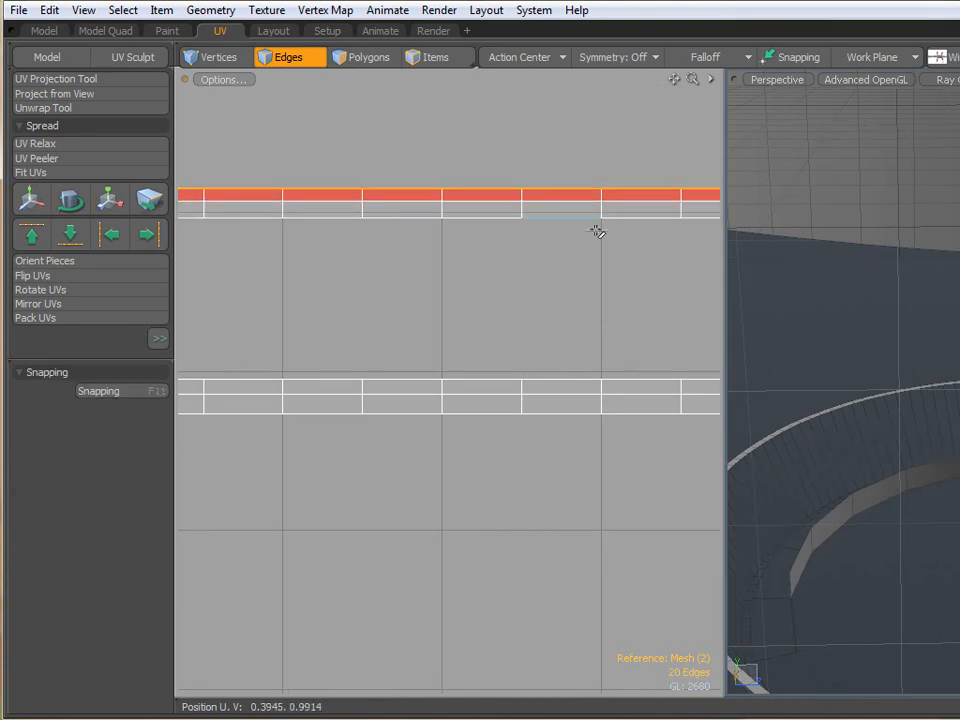
# Move the selected edge loop down in V to the middle of its strip, clearing the overlap between the rows.
pyautogui.press('w')
pyautogui.scroll(-3, 598, 231)
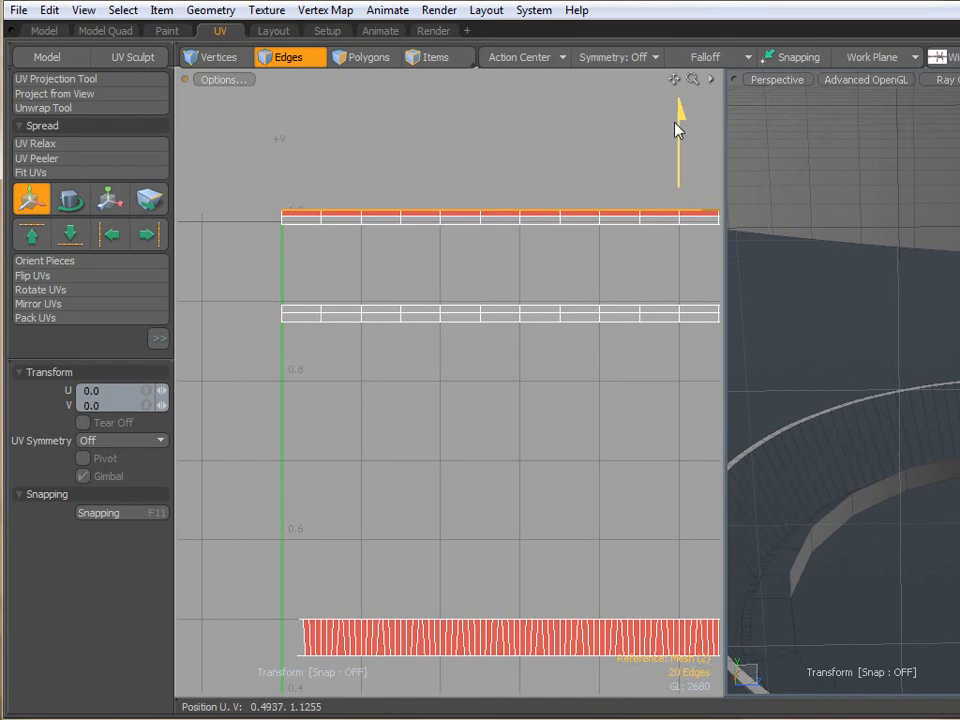
pyautogui.moveTo(681, 117); pyautogui.dragTo(681, 133)
pyautogui.scroll(4, 627, 223)
pyautogui.click(546, 214)
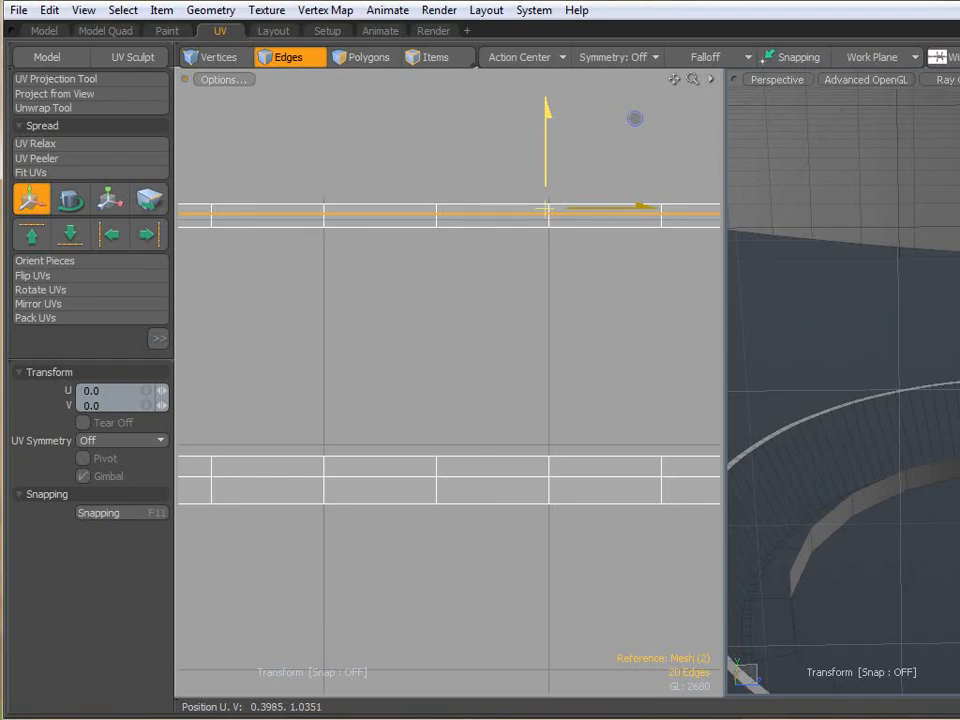
pyautogui.moveTo(635, 118); pyautogui.dragTo(635, 120)
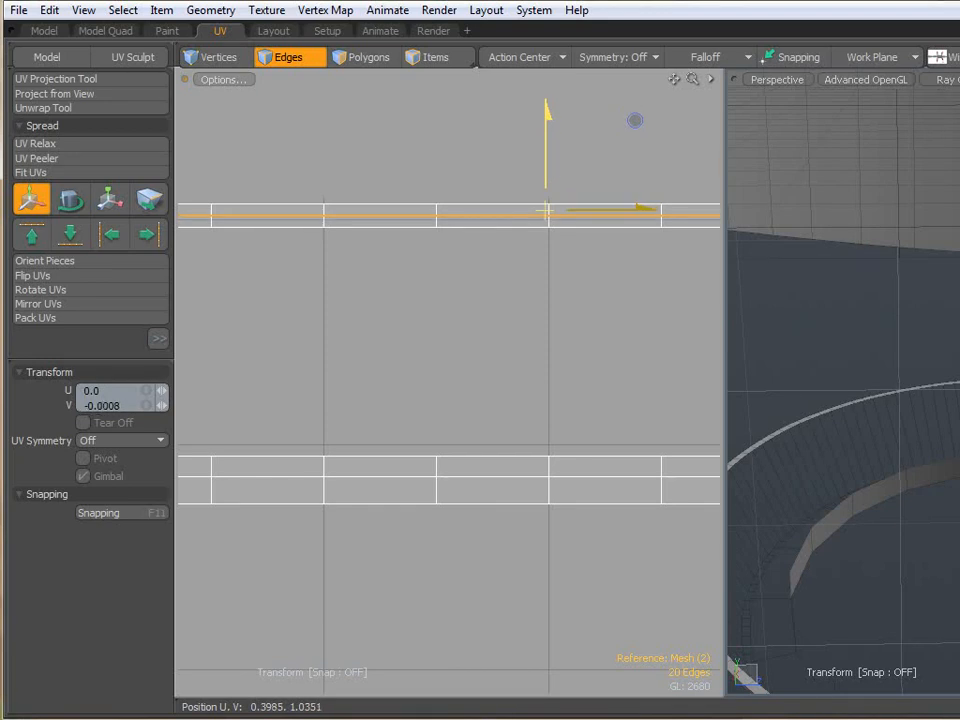
pyautogui.press('space')
# Scale the separated rim UV strip's polygons in V to roughly 80% of their height.
pyautogui.press('3')
pyautogui.press('r')
pyautogui.scroll(-4, 527, 253)
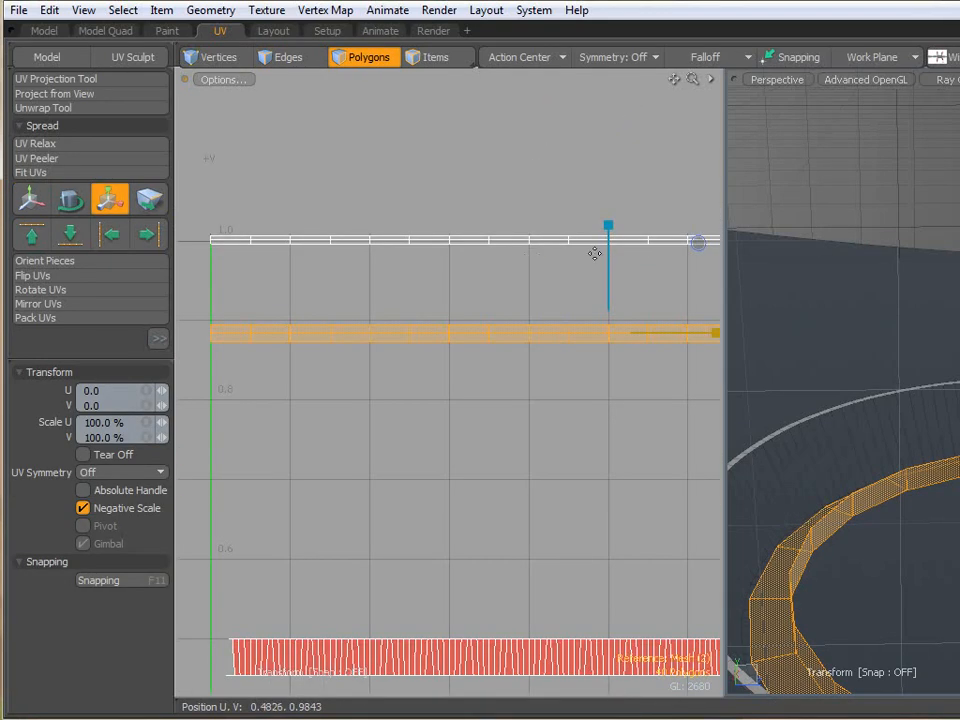
pyautogui.scroll(3, 552, 226)
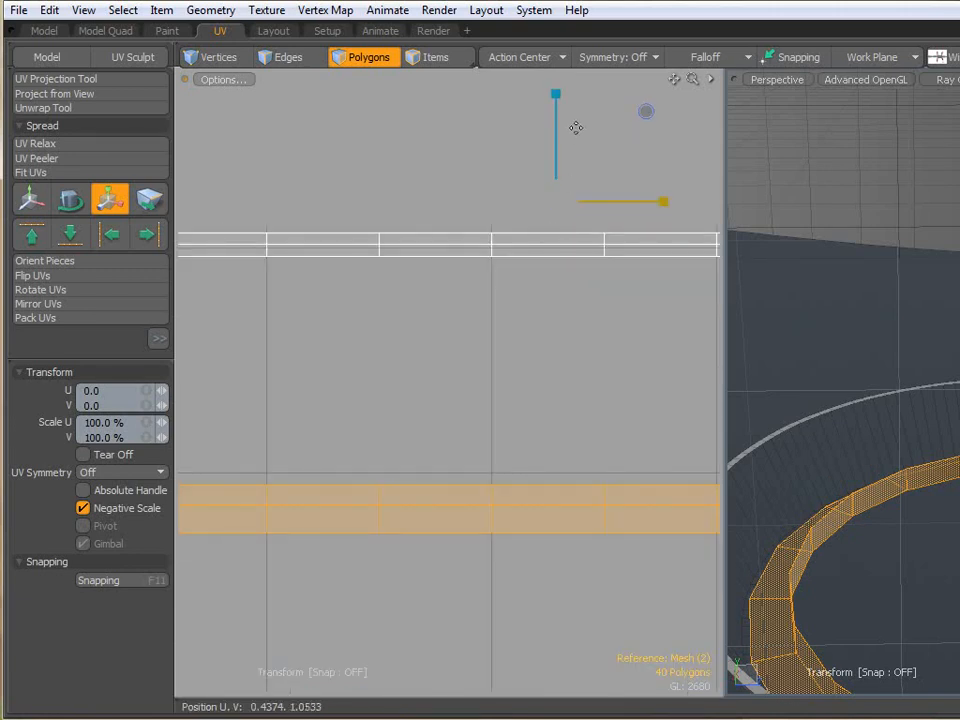
pyautogui.moveTo(556, 94)
pyautogui.mouseDown()
pyautogui.moveTo(556, 70)
pyautogui.moveTo(556, 110)
pyautogui.mouseUp()
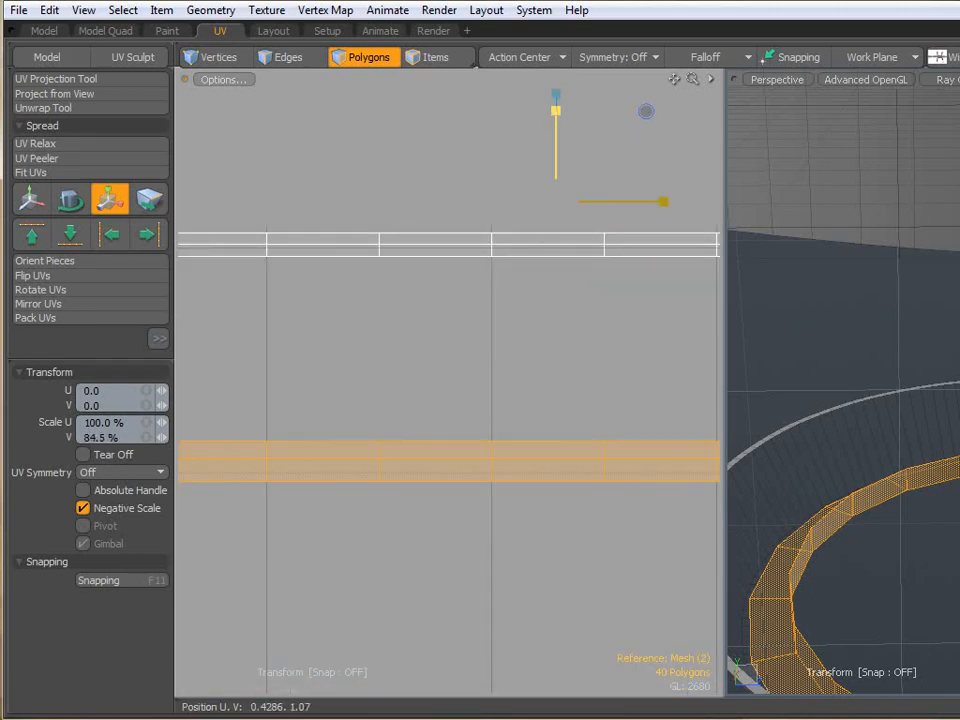
# Scale the rim strip at V 1.0 to match the other strip's height, and move it down about 0.0913 in V onto that strip.
pyautogui.press('space')
pyautogui.click(422, 249)
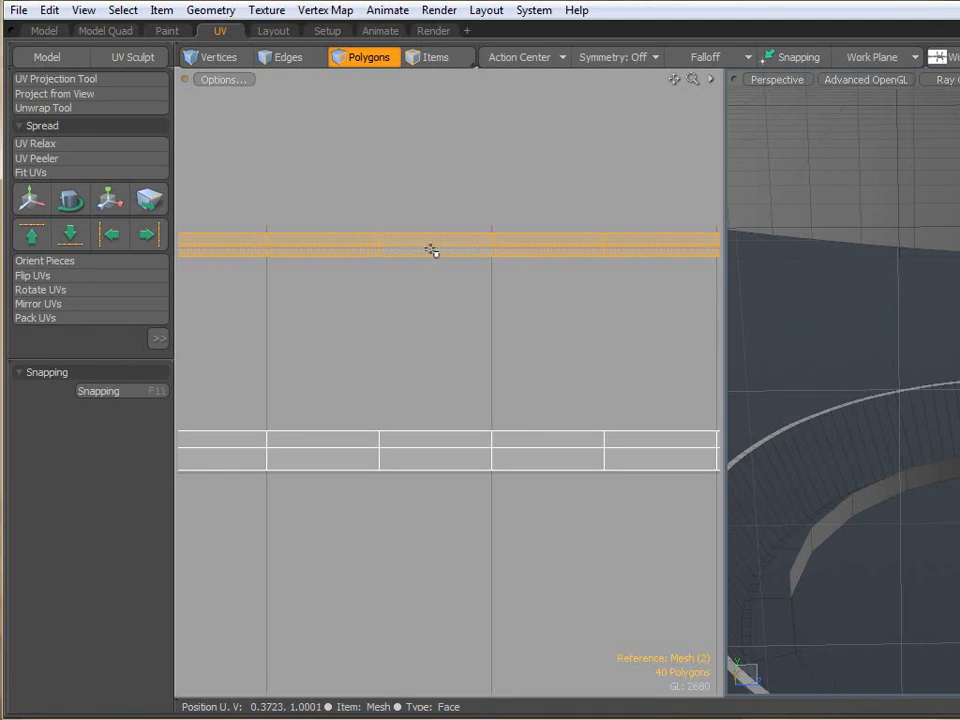
pyautogui.press('r')
pyautogui.moveTo(700, 138); pyautogui.dragTo(716, 80)
pyautogui.press('w')
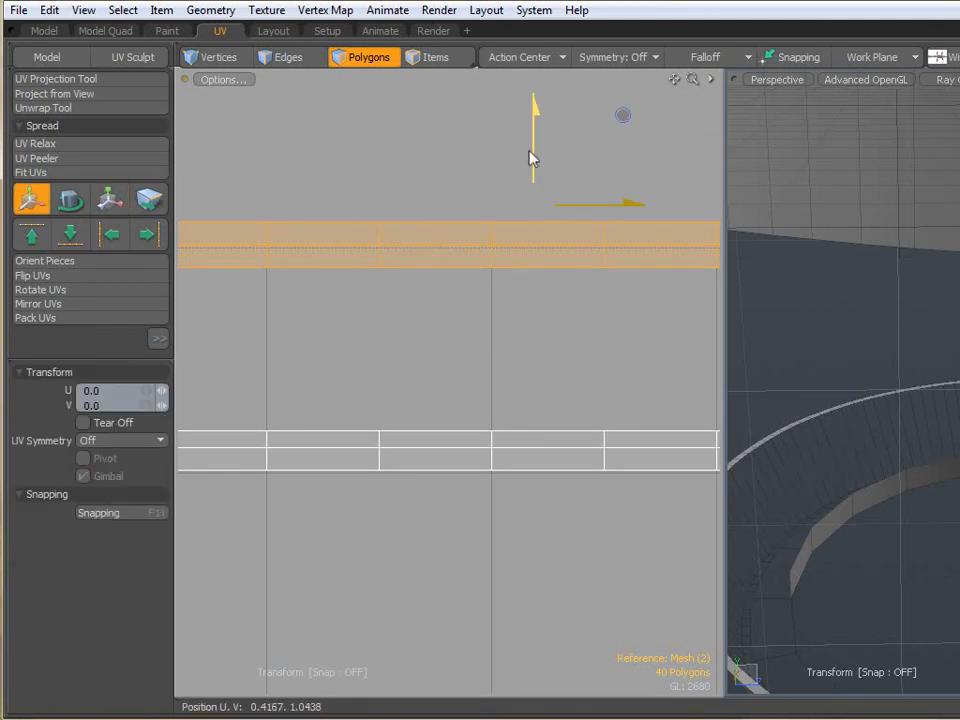
pyautogui.moveTo(623, 115); pyautogui.dragTo(621, 325)
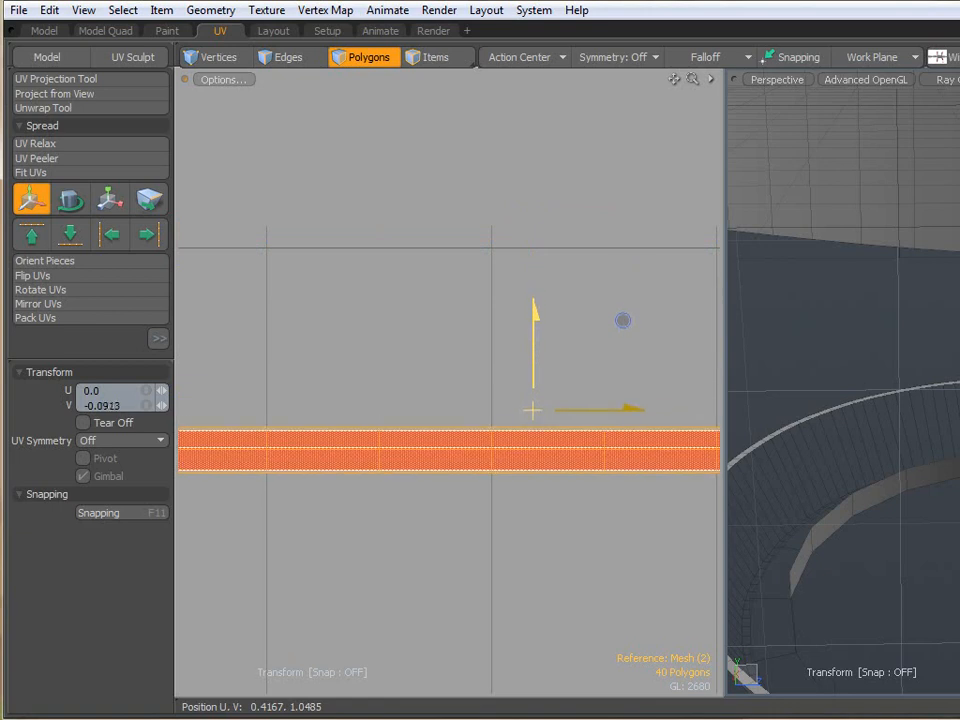
pyautogui.press('space')
pyautogui.click(422, 336)
# Select the stacked rim strips and move them down in V, between the lowest hoop strip and the barrel body's UVs.
pyautogui.scroll(-5, 486, 403)
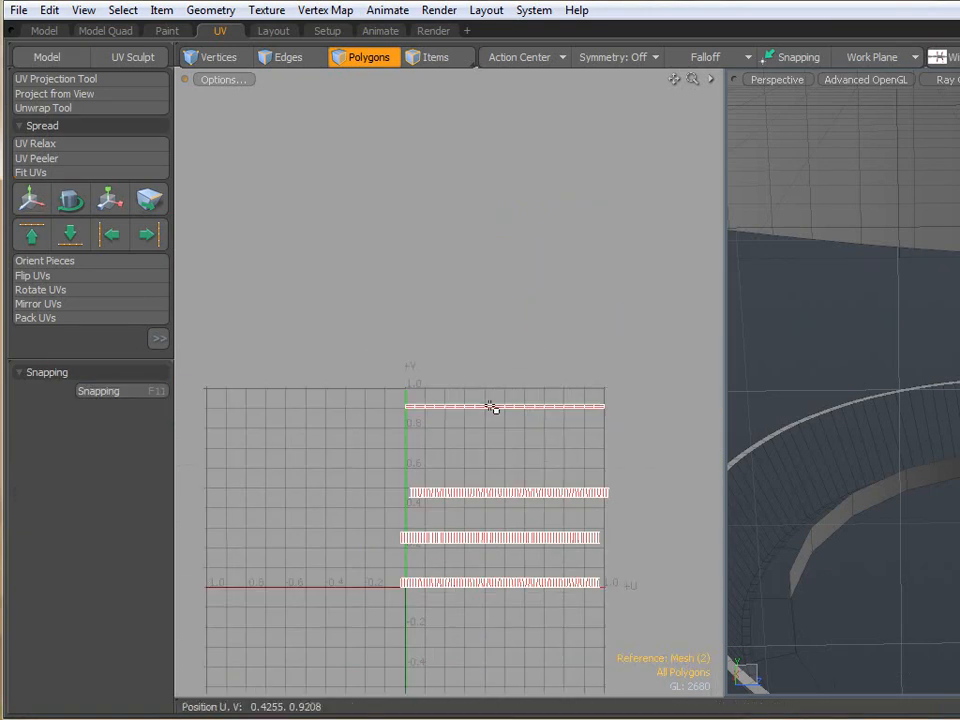
pyautogui.keyDown('alt'); pyautogui.moveTo(515, 432); pyautogui.dragTo(461, 377); pyautogui.keyUp('alt')
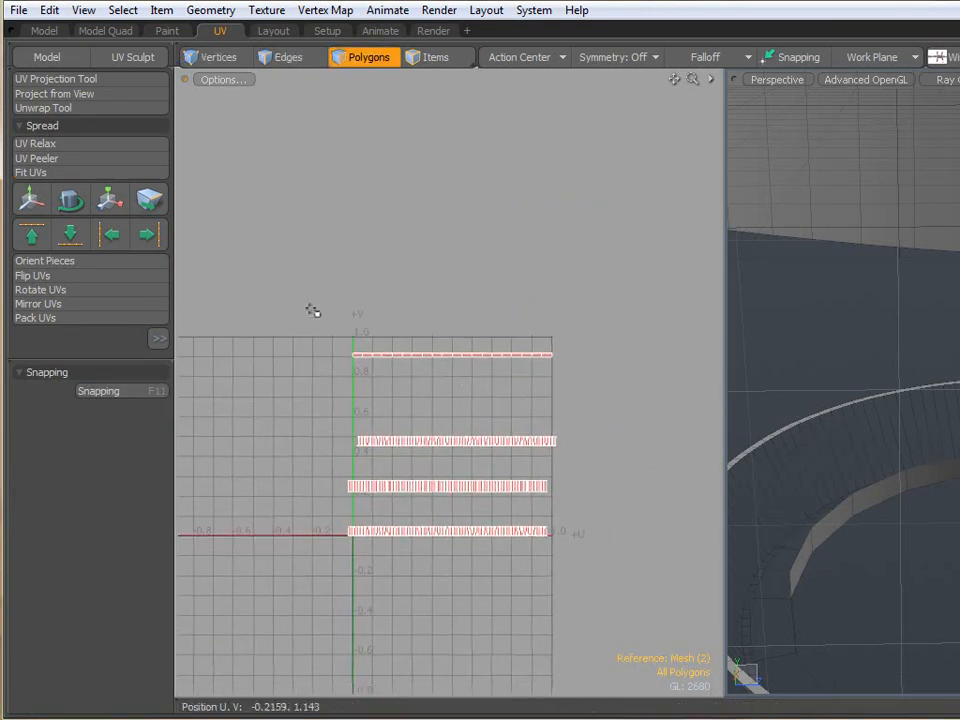
pyautogui.moveTo(313, 317); pyautogui.dragTo(632, 372)
pyautogui.press('w')
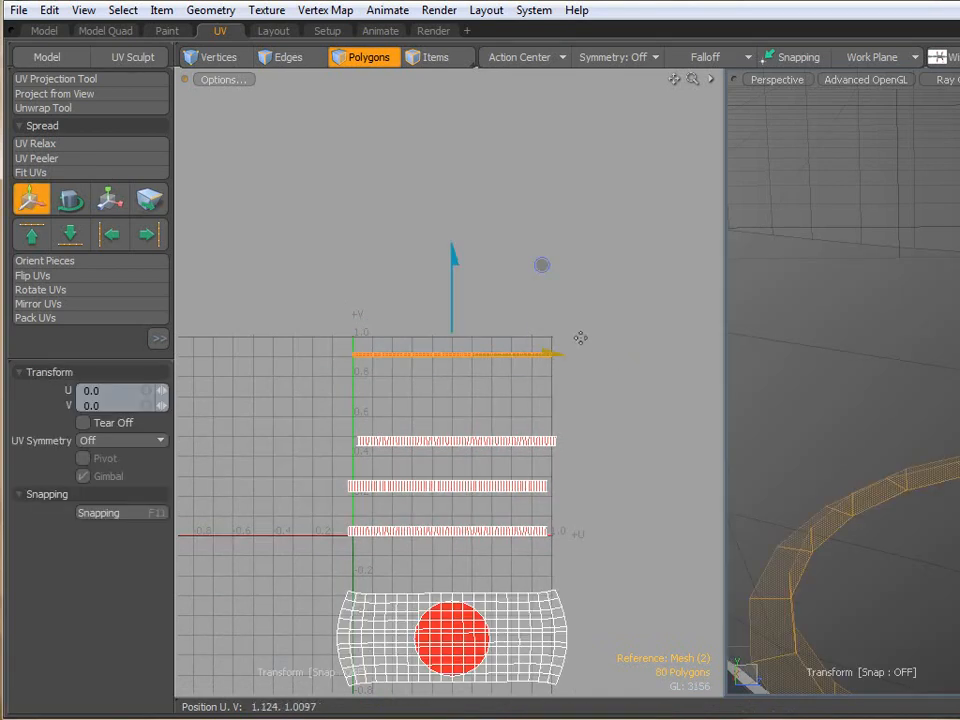
pyautogui.moveTo(452, 262); pyautogui.dragTo(452, 543)
pyautogui.press('space')
pyautogui.click(537, 317)
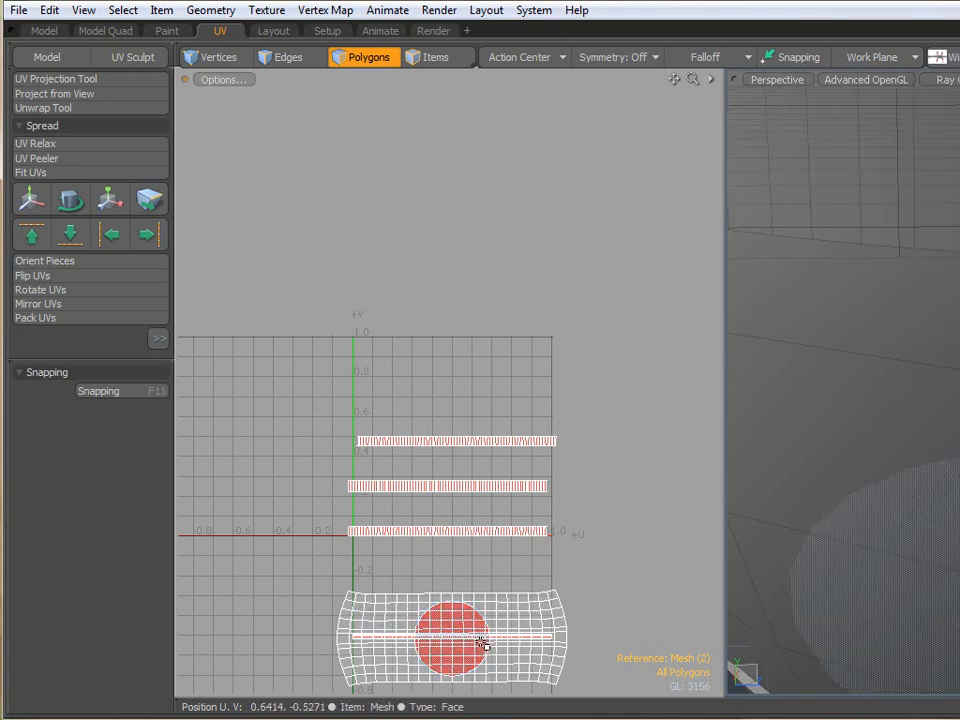
pyautogui.doubleClick(463, 636)
pyautogui.press('w')
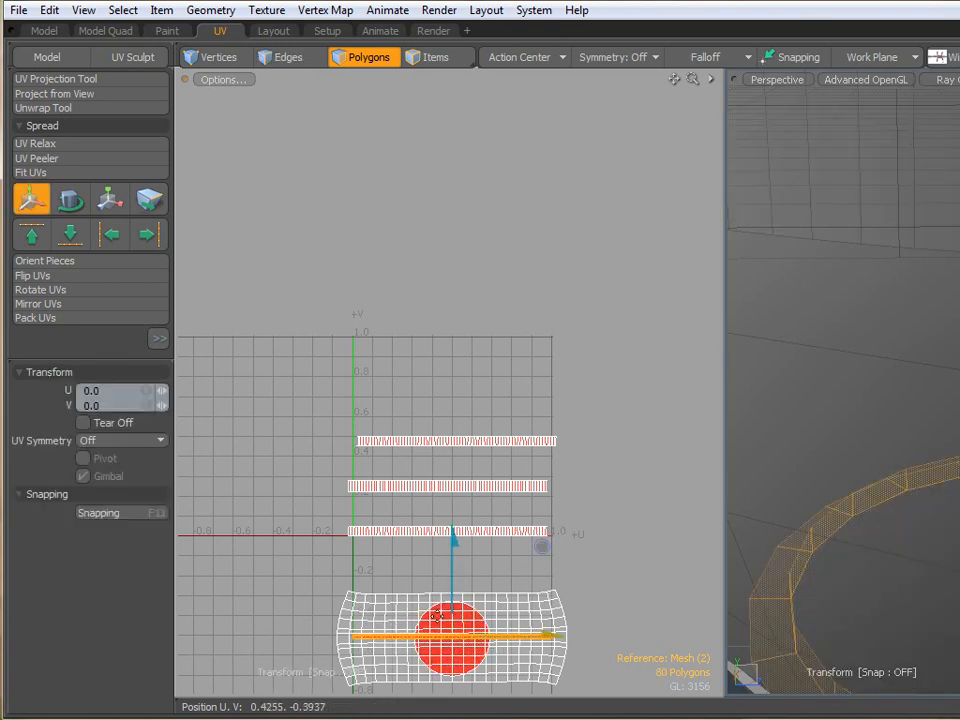
pyautogui.moveTo(450, 565); pyautogui.dragTo(450, 495)
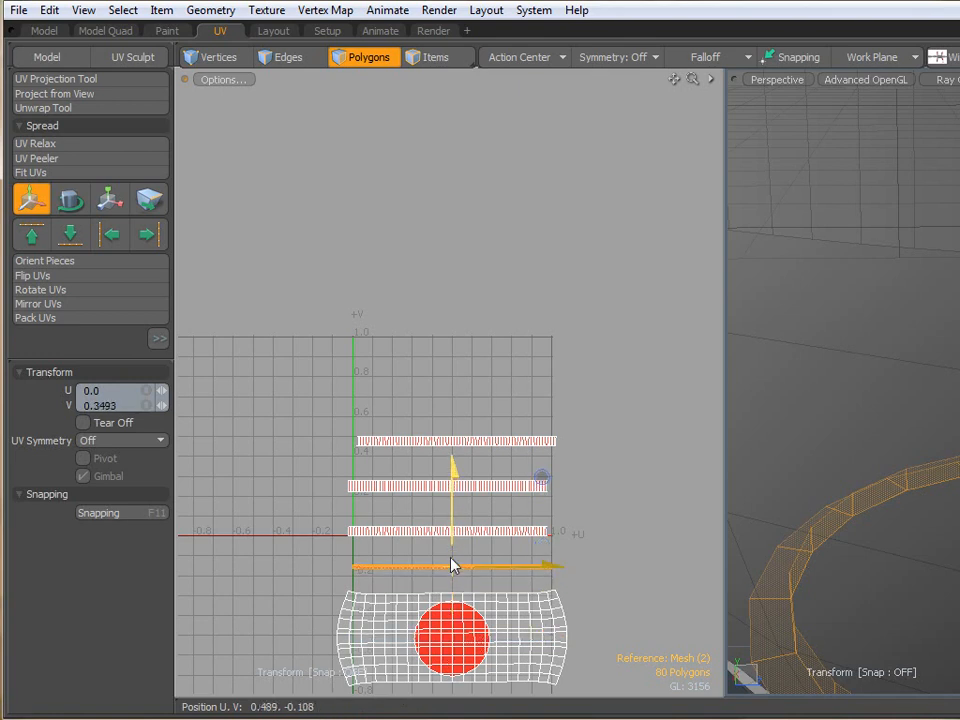
pyautogui.press('space')
# Select the barrel body's UV island and move it up in V, above the hoop strips and clear of the end-cap circle.
pyautogui.doubleClick(493, 610)
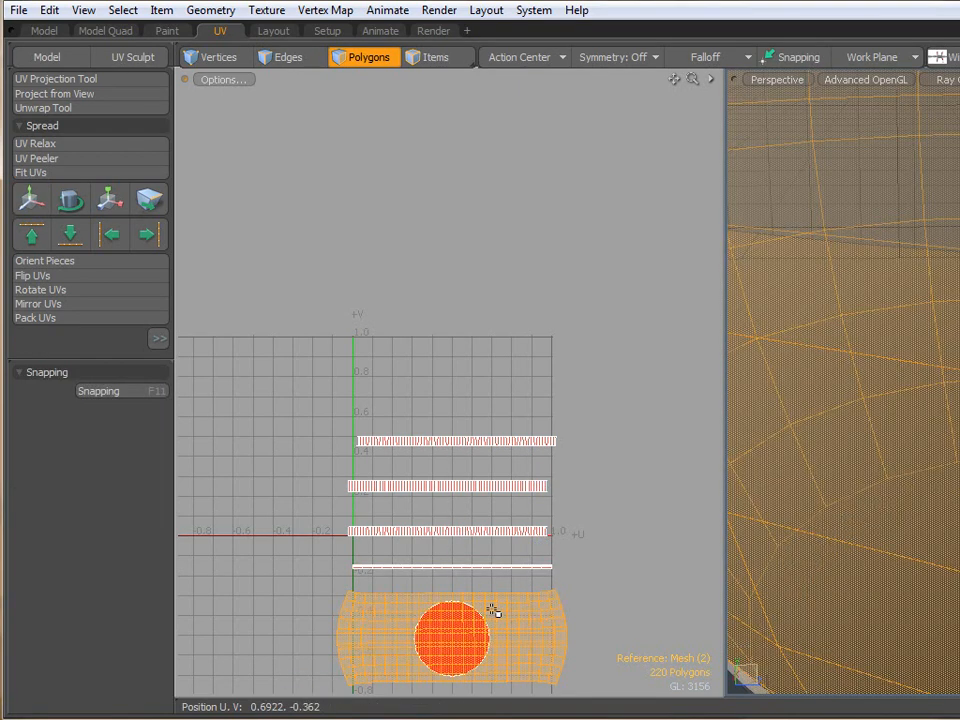
pyautogui.press('w')
pyautogui.moveTo(456, 549); pyautogui.dragTo(447, 192)
pyautogui.hotkey('shift', 'a')
pyautogui.press('space')
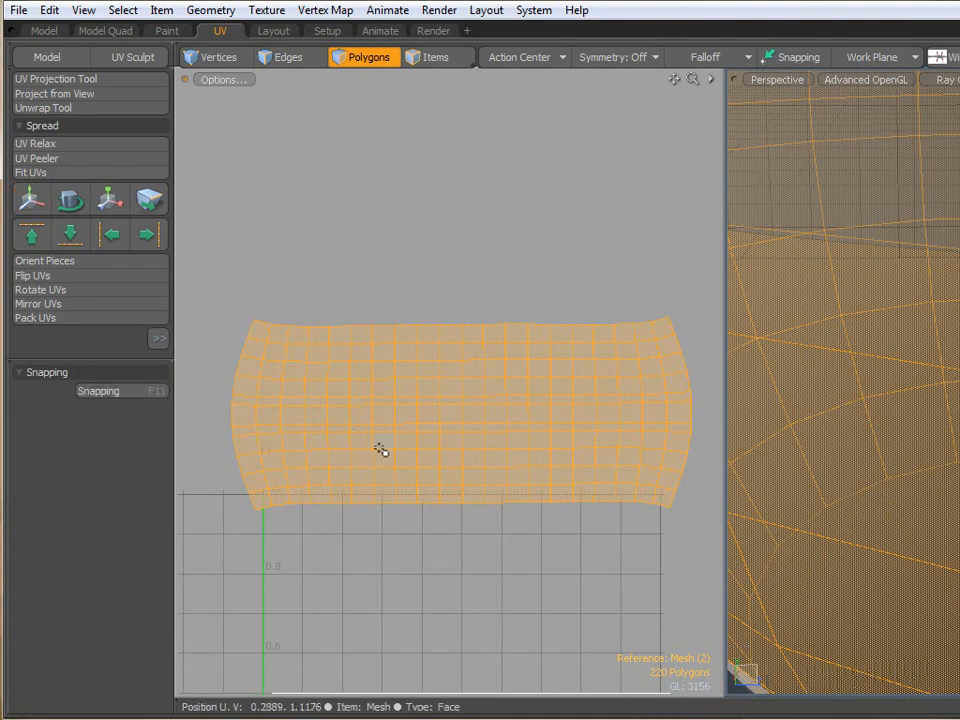
# Select every second vertical column of the barrel body's UV grid as full-height loops.
pyautogui.moveTo(278, 326)
pyautogui.mouseDown()
pyautogui.moveTo(281, 349)
pyautogui.moveTo(317, 343)
pyautogui.moveTo(318, 372)
pyautogui.mouseUp()
pyautogui.keyDown('shift'); pyautogui.click(362, 337); pyautogui.keyUp('shift')
pyautogui.keyDown('shift'); pyautogui.moveTo(365, 340); pyautogui.dragTo(363, 372); pyautogui.keyUp('shift')
pyautogui.keyDown('shift'); pyautogui.click(406, 340); pyautogui.keyUp('shift')
pyautogui.moveTo(449, 329)
pyautogui.keyDown('shift'); pyautogui.mouseDown()
pyautogui.moveTo(453, 353)
pyautogui.moveTo(493, 352)
pyautogui.moveTo(538, 369)
pyautogui.mouseUp(); pyautogui.keyUp('shift')
pyautogui.moveTo(583, 330)
pyautogui.keyDown('shift'); pyautogui.mouseDown()
pyautogui.moveTo(584, 372)
pyautogui.moveTo(624, 356)
pyautogui.mouseUp(); pyautogui.keyUp('shift')
pyautogui.keyDown('ctrl'); pyautogui.click(609, 338); pyautogui.keyUp('ctrl')
pyautogui.keyDown('shift'); pyautogui.moveTo(643, 306); pyautogui.dragTo(684, 360); pyautogui.keyUp('shift')
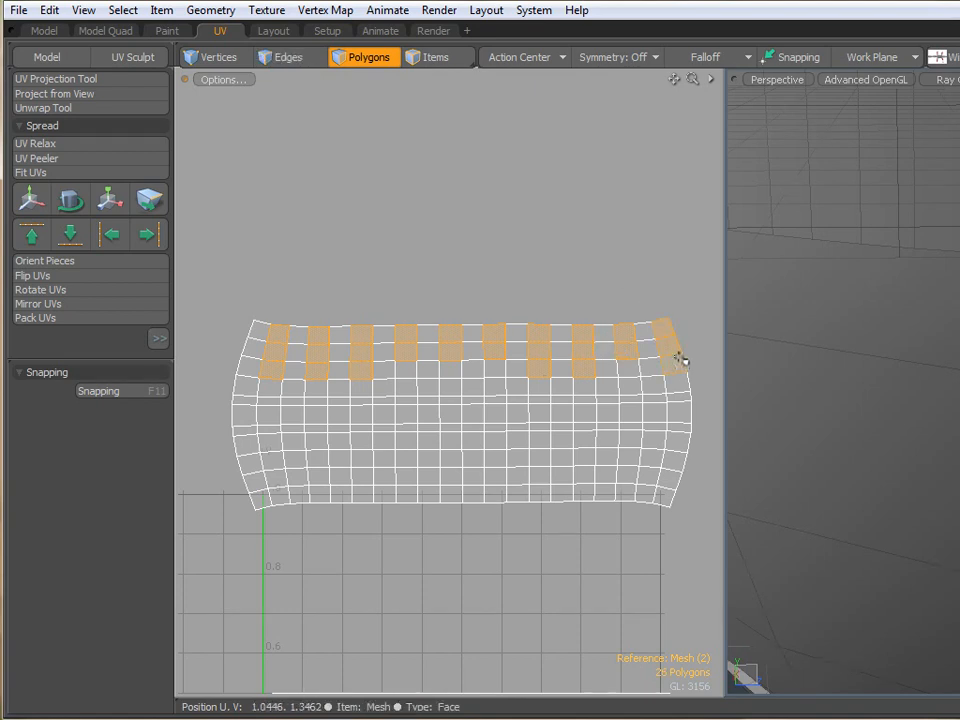
pyautogui.press('l')
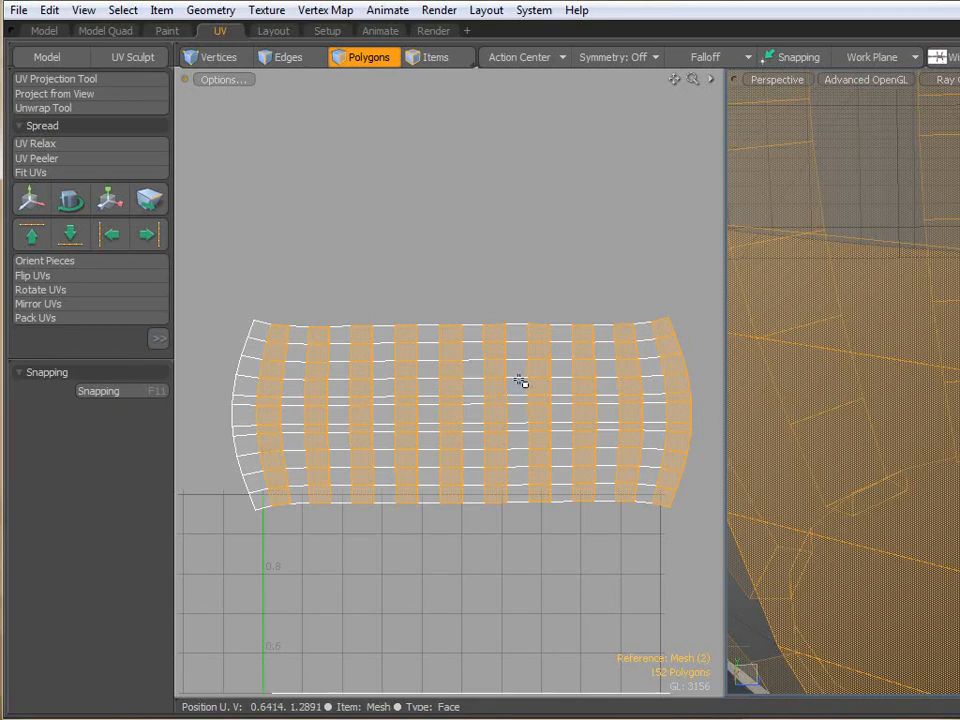
# Enable Tear Off and move the selected columns up in V to split the body into two rows of separate staves.
pyautogui.press('w')
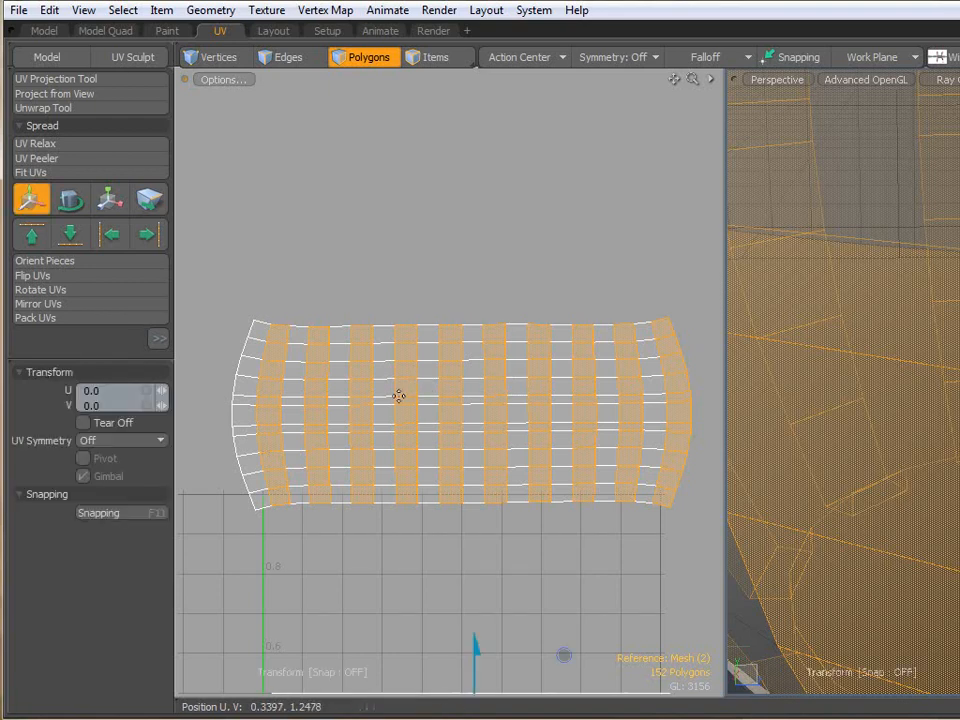
pyautogui.click(461, 440)
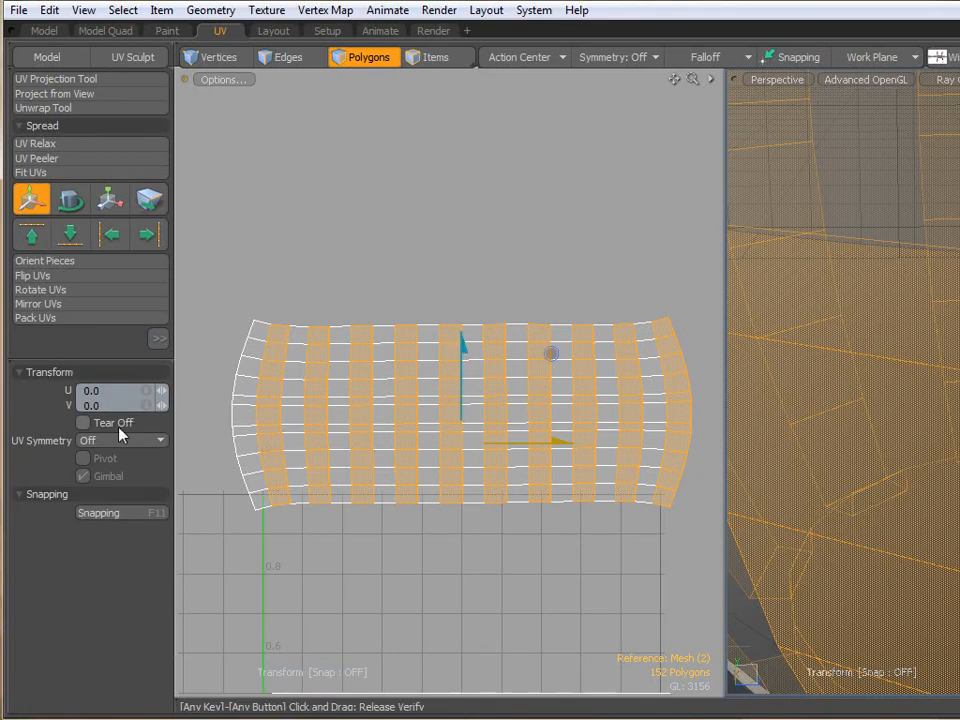
pyautogui.click(83, 424)
pyautogui.moveTo(563, 415); pyautogui.dragTo(558, 211)
pyautogui.press('q')
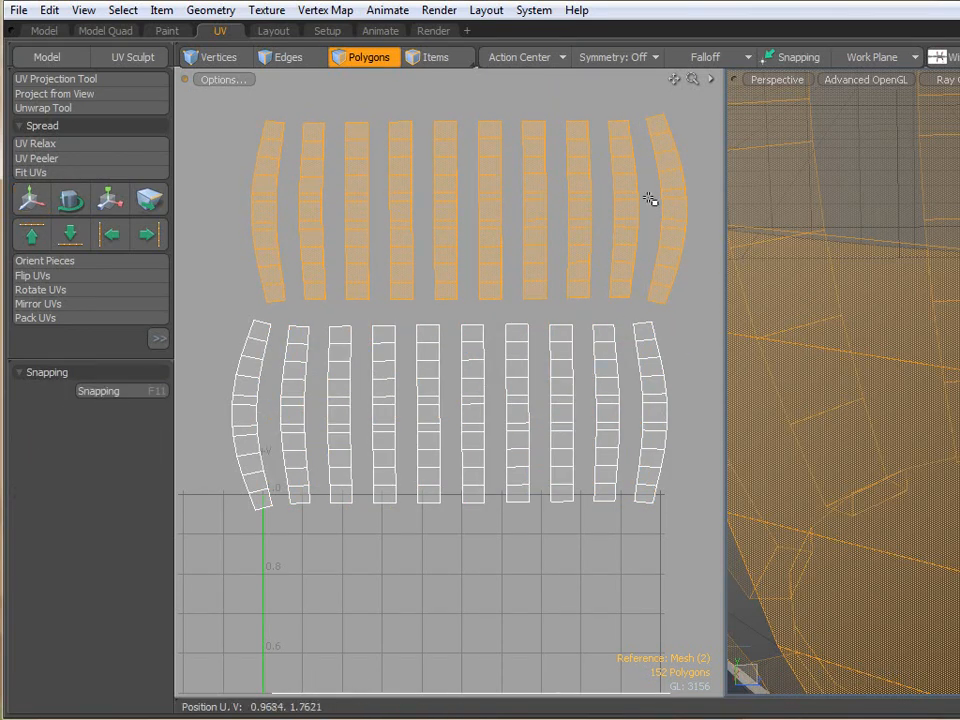
pyautogui.moveTo(648, 120)
pyautogui.mouseDown()
pyautogui.moveTo(666, 155)
pyautogui.moveTo(664, 215)
pyautogui.mouseUp()
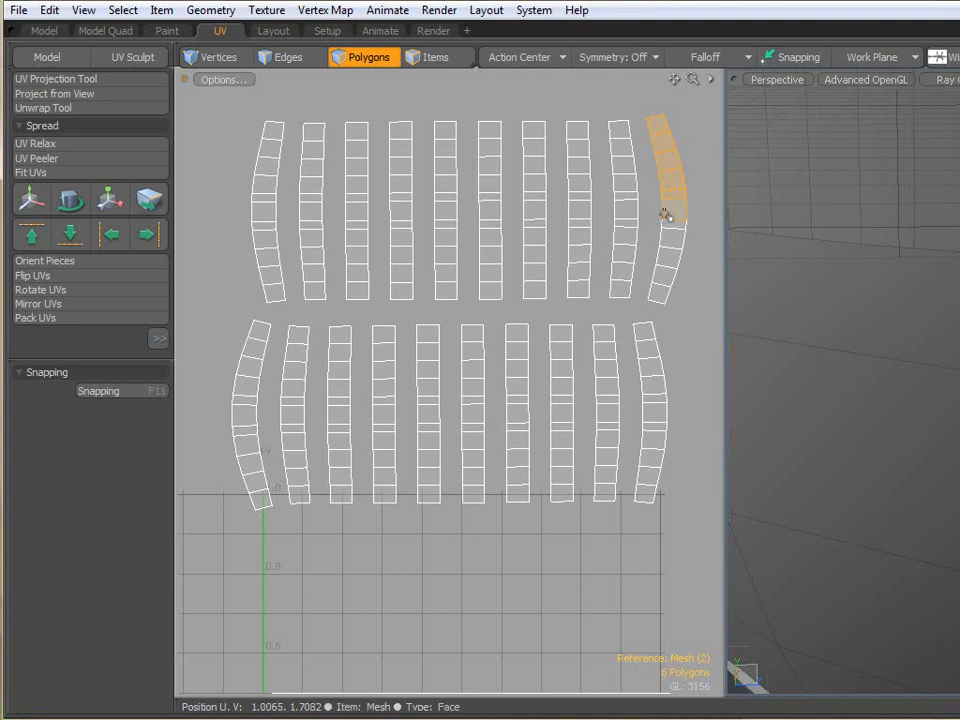
pyautogui.press(']')
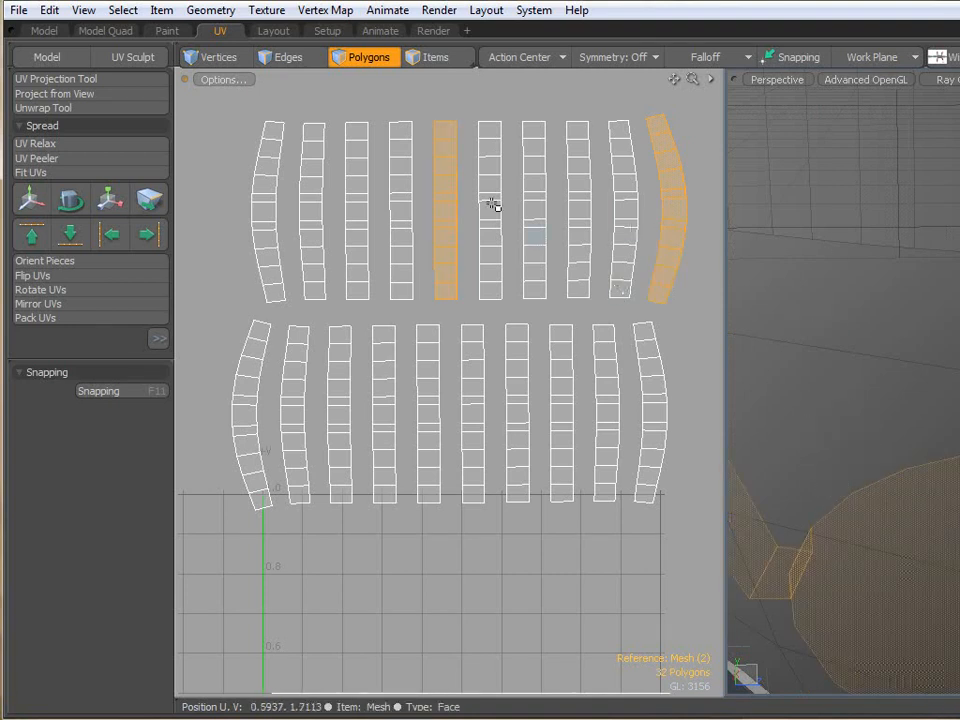
pyautogui.press('1')
pyautogui.click(655, 154)
pyautogui.press('3')
# Select the upper row's tenth stave and move it in U between the second and third staves.
pyautogui.moveTo(664, 129)
pyautogui.mouseDown()
pyautogui.moveTo(675, 223)
pyautogui.moveTo(662, 296)
pyautogui.moveTo(662, 282)
pyautogui.mouseUp()
pyautogui.press('w')
pyautogui.moveTo(701, 209); pyautogui.dragTo(424, 118)
pyautogui.press('space')
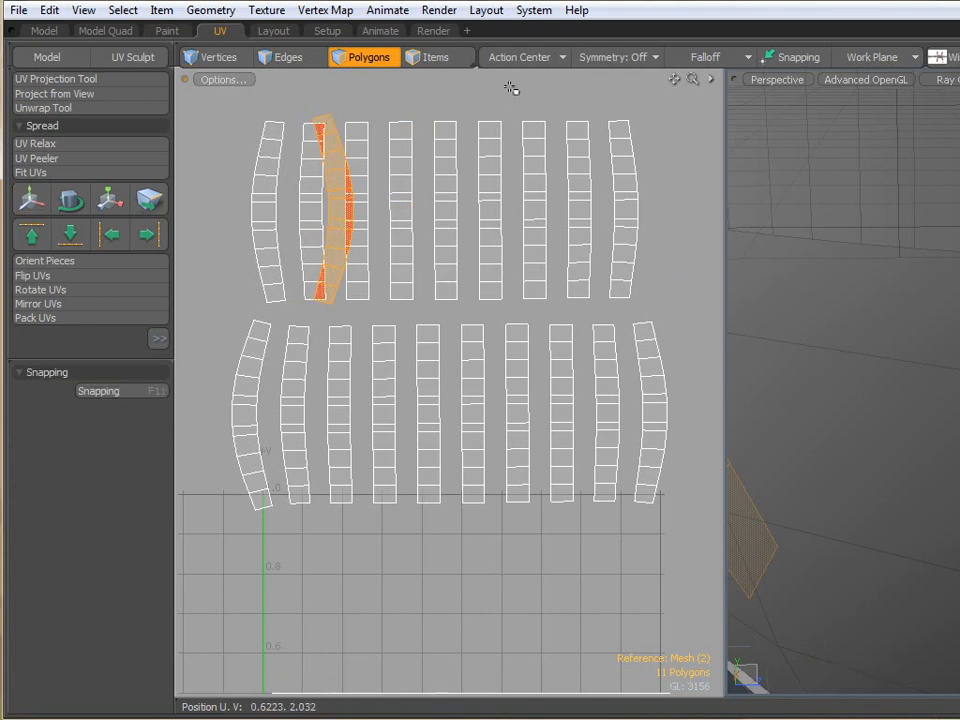
# Move the upper row's seventh stave onto the third, and the lower row's seventh stave onto the upper row's fourth.
pyautogui.moveTo(523, 92); pyautogui.dragTo(544, 312, button='right')
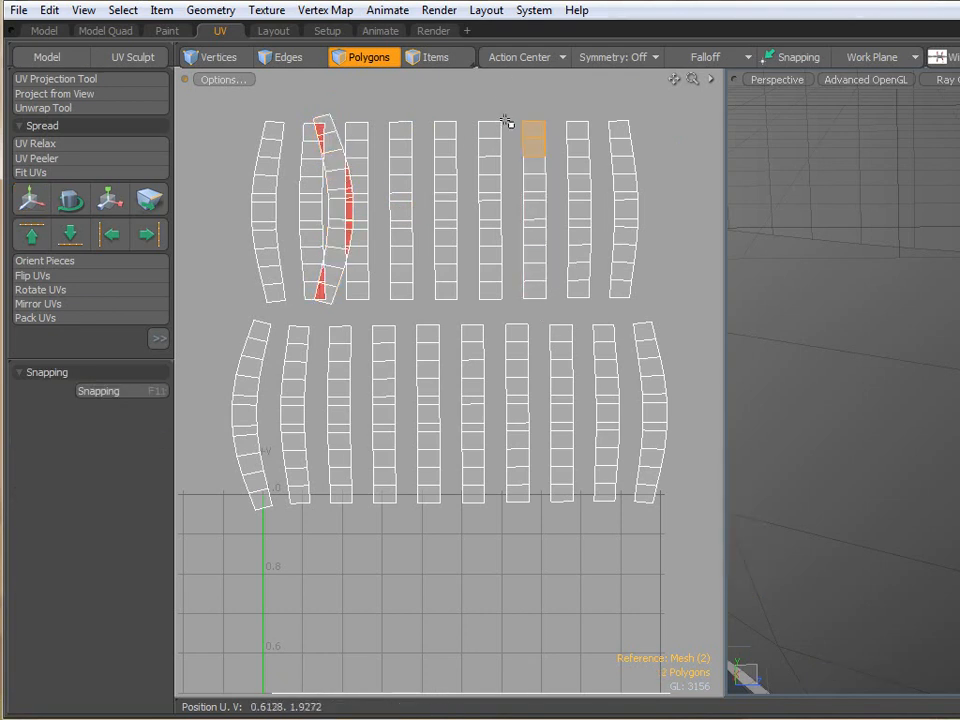
pyautogui.moveTo(509, 96); pyautogui.dragTo(553, 300, button='right')
pyautogui.press('w')
pyautogui.moveTo(598, 261); pyautogui.dragTo(450, 264)
pyautogui.press('space')
pyautogui.moveTo(508, 322); pyautogui.dragTo(521, 535, button='right')
pyautogui.press('w')
pyautogui.moveTo(621, 444); pyautogui.dragTo(495, 236)
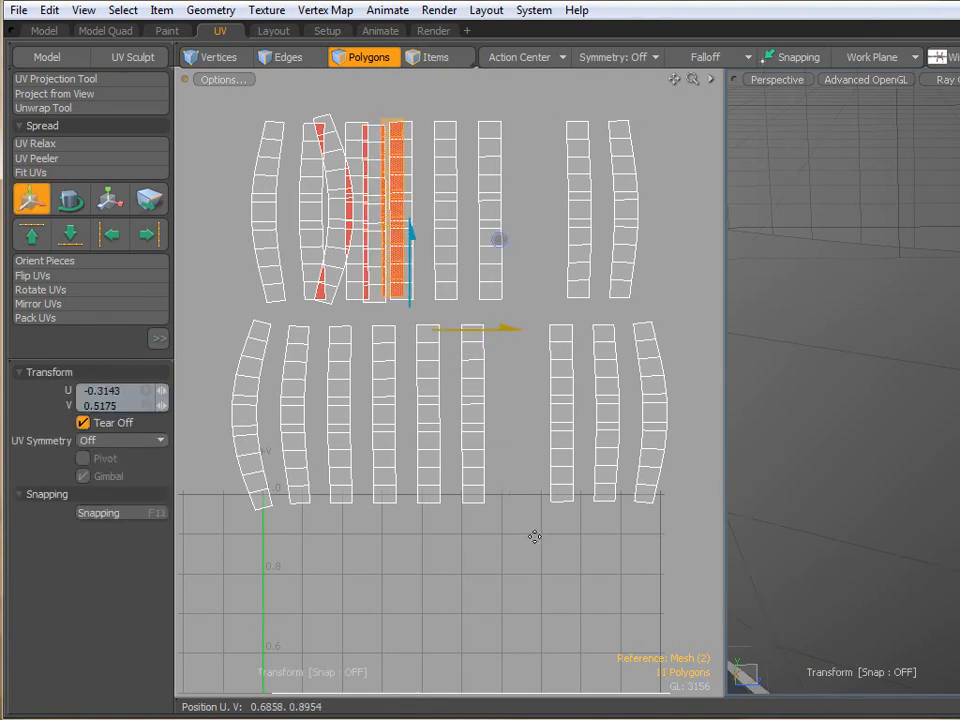
pyautogui.press('space')
# Select the lower row's sixth stave and move it up so it overlaps the upper row's fifth stave.
pyautogui.moveTo(469, 548); pyautogui.dragTo(508, 321, button='right')
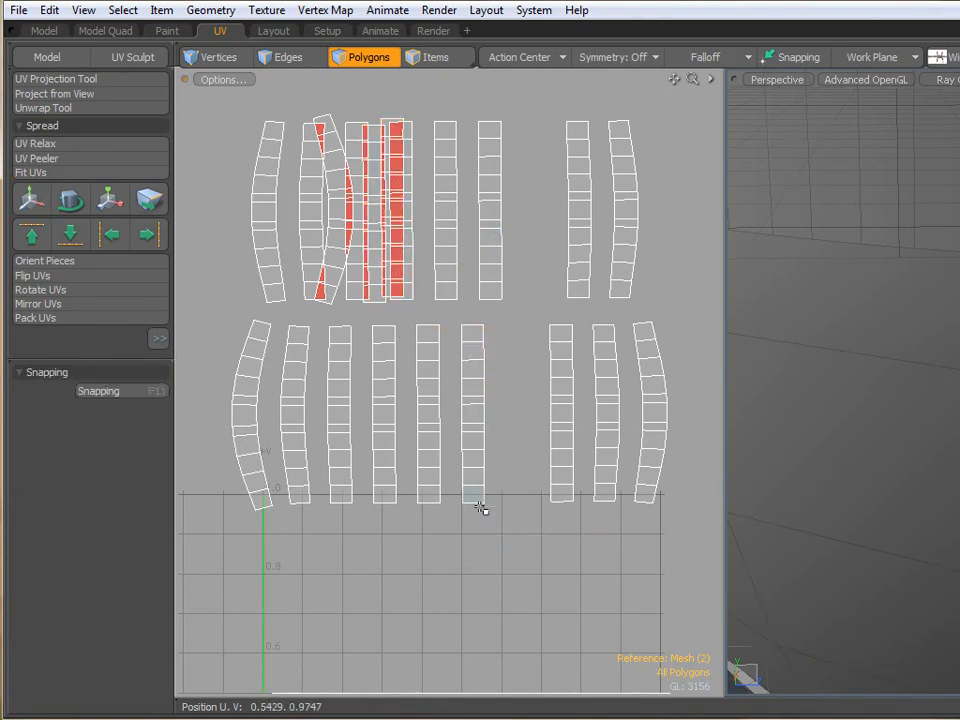
pyautogui.moveTo(456, 522); pyautogui.dragTo(529, 320, button='right')
pyautogui.press('w')
pyautogui.moveTo(610, 463)
pyautogui.mouseDown()
pyautogui.moveTo(585, 313)
pyautogui.moveTo(565, 258)
pyautogui.mouseUp()
pyautogui.press('space')
# Select the upper row's eighth and ninth staves together and move them in U onto the first two staves.
pyautogui.moveTo(559, 99); pyautogui.dragTo(663, 314, button='right')
pyautogui.press('w')
pyautogui.moveTo(618, 225); pyautogui.dragTo(323, 225)
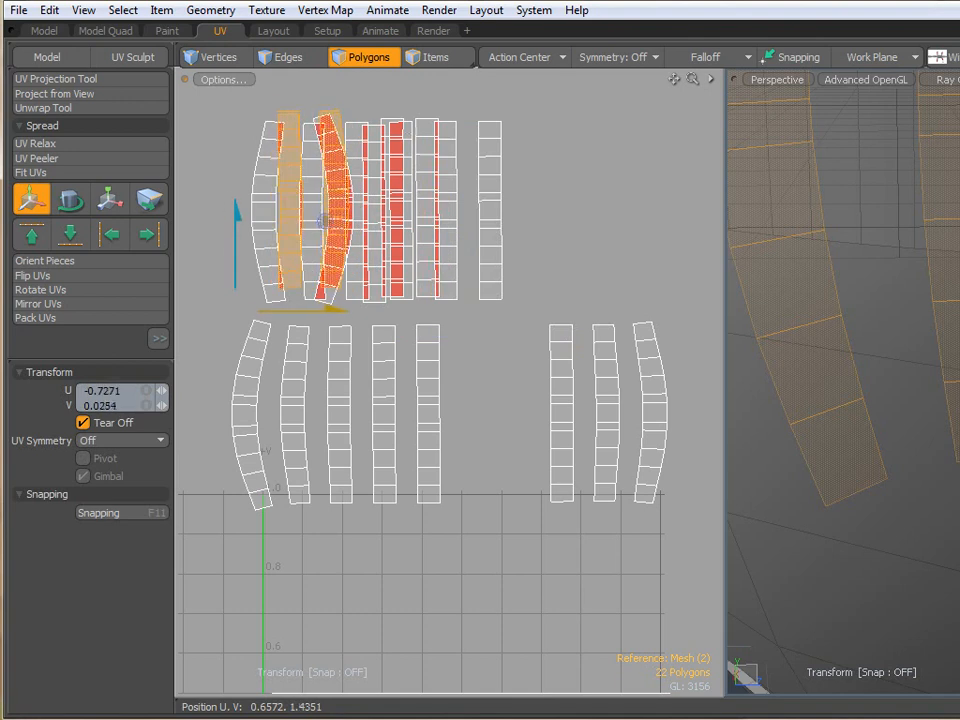
pyautogui.press('space')
# Move the lower row's eighth stave onto the upper row's fifth, and the lower row's second stave onto the upper row's third.
pyautogui.moveTo(510, 300); pyautogui.dragTo(570, 557, button='right')
pyautogui.press('w')
pyautogui.moveTo(570, 557); pyautogui.dragTo(456, 354)
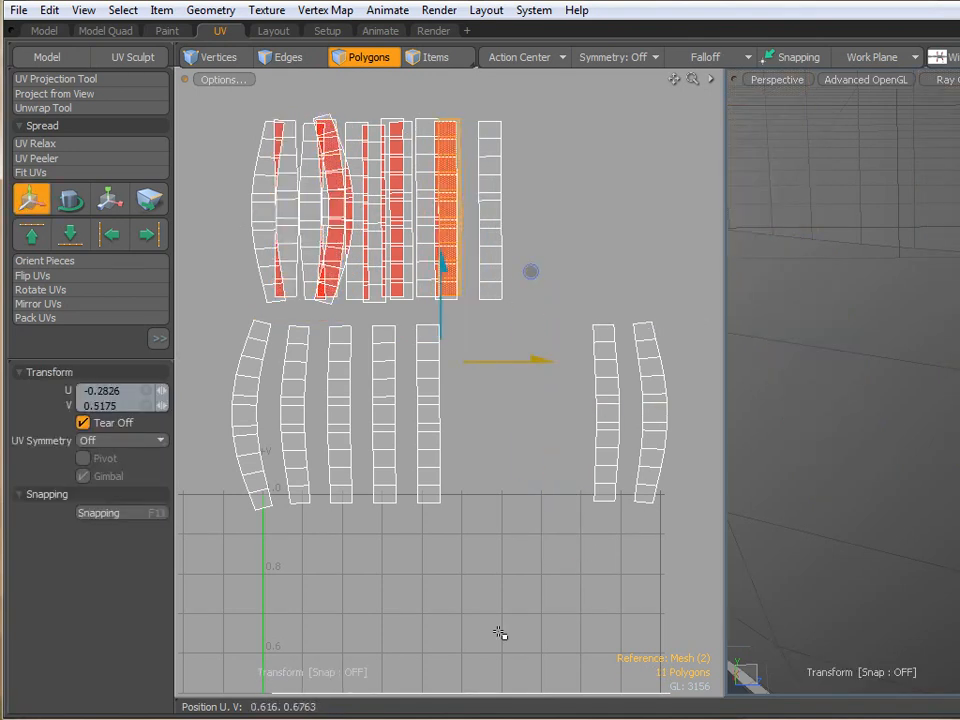
pyautogui.press('space')
pyautogui.moveTo(295, 482); pyautogui.dragTo(309, 332)
pyautogui.press('w')
pyautogui.moveTo(310, 537); pyautogui.dragTo(505, 312)
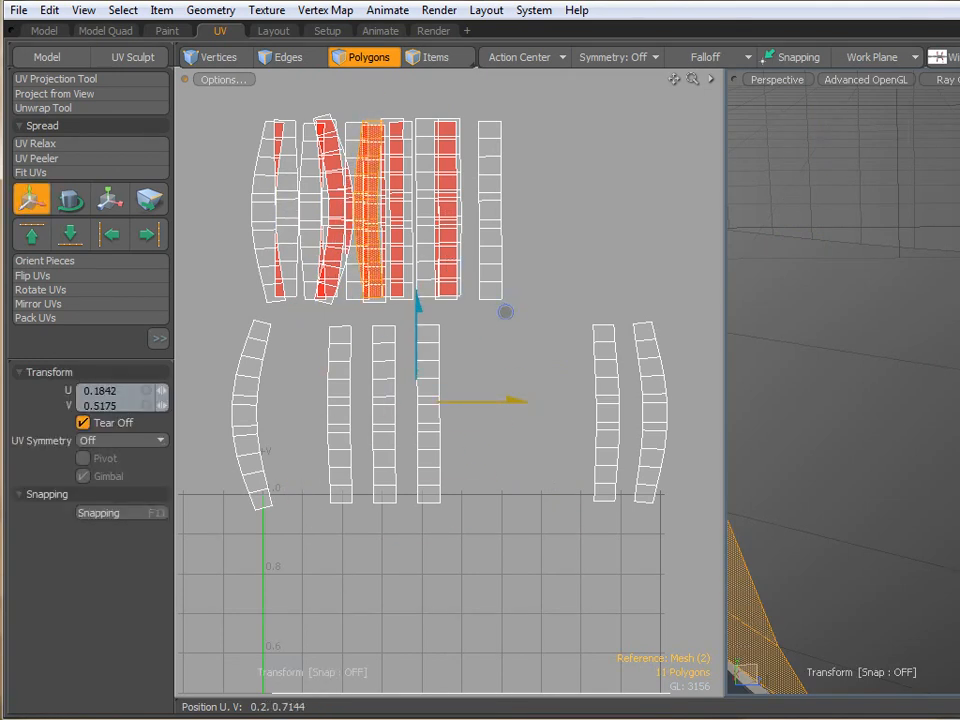
pyautogui.press('space')
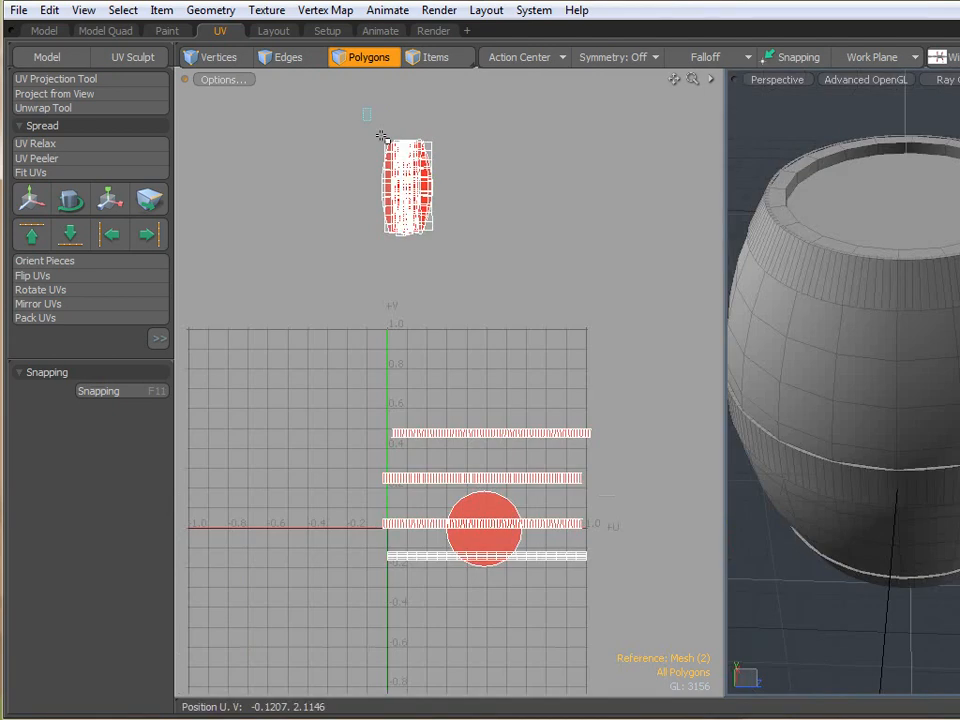
# Select the whole stack of stave UVs and move it outside the 0–1 square, to about U -0.5 just above V 0.
pyautogui.doubleClick(392, 150)
pyautogui.press('w')
pyautogui.moveTo(527, 206); pyautogui.dragTo(495, 418)
pyautogui.press('space')
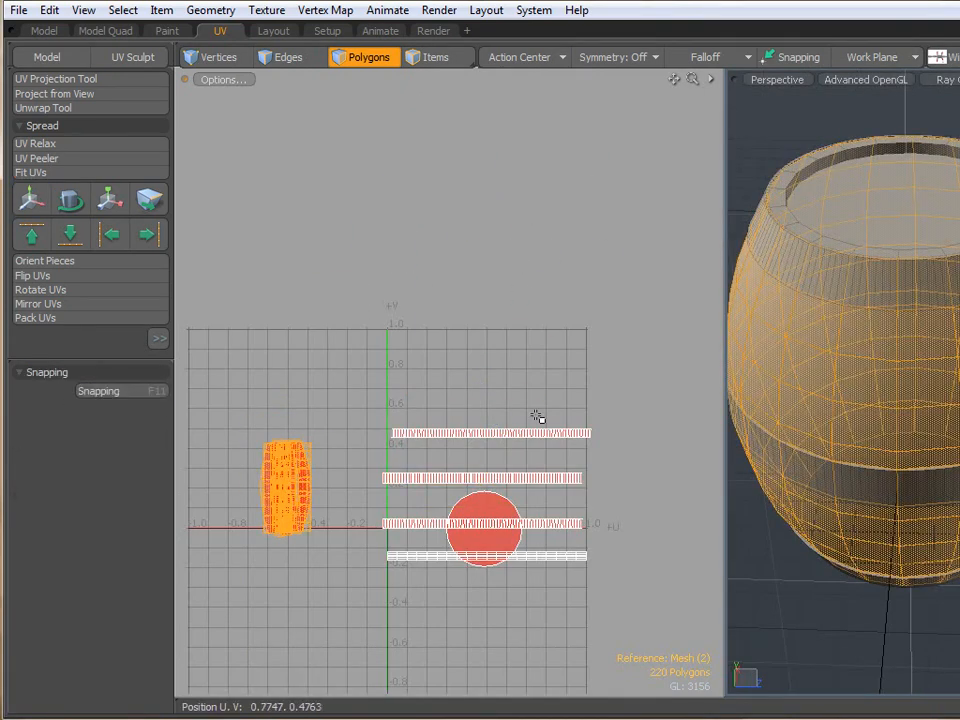
# Select the end-cap circle UVs and move them about -0.92 in U and 0.67 in V, above the stave stack.
pyautogui.click(510, 537)
pyautogui.press('w')
pyautogui.moveTo(514, 566); pyautogui.dragTo(324, 429)
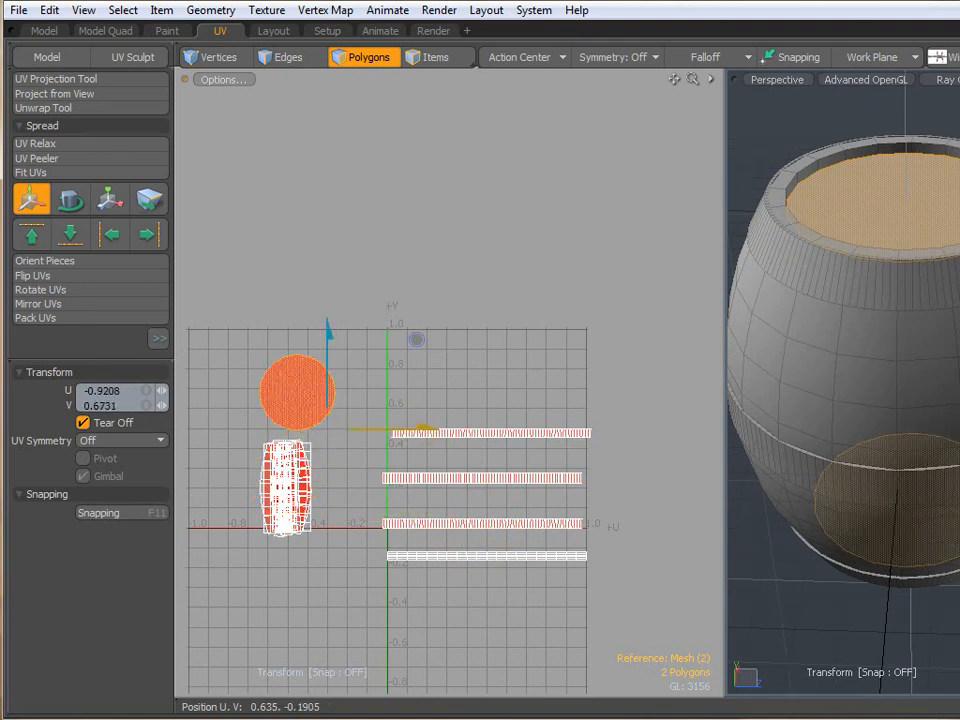
pyautogui.press('space')
# Select the stacked rim strips, rotate them upright by 90°, and move them -0.616 in U and 0.6414 in V beside the staves.
pyautogui.moveTo(380, 570); pyautogui.dragTo(617, 540)
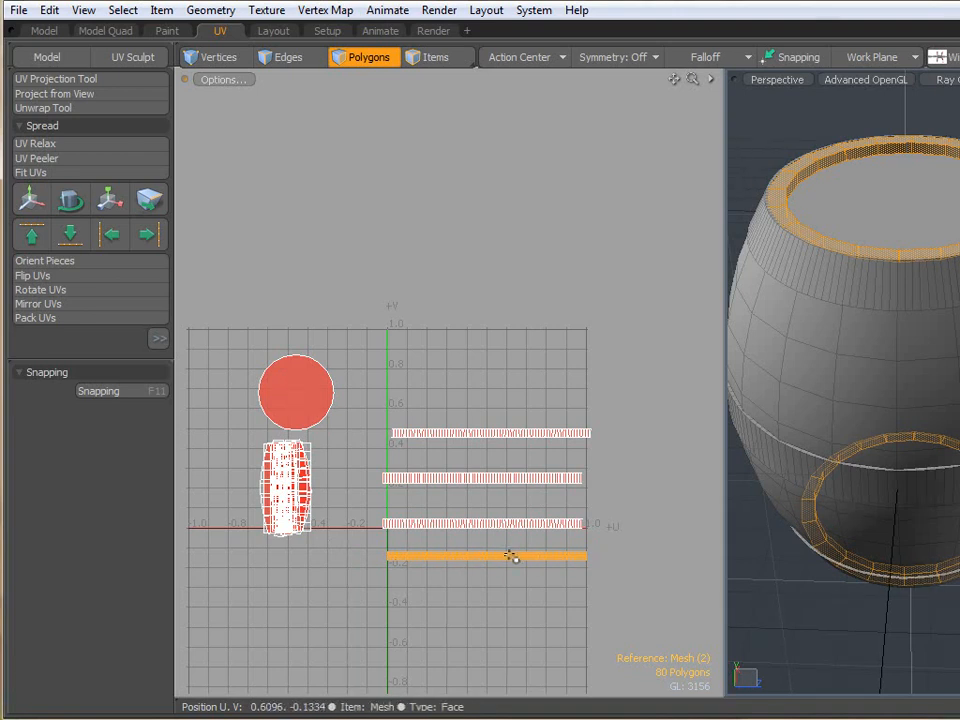
pyautogui.press('y')
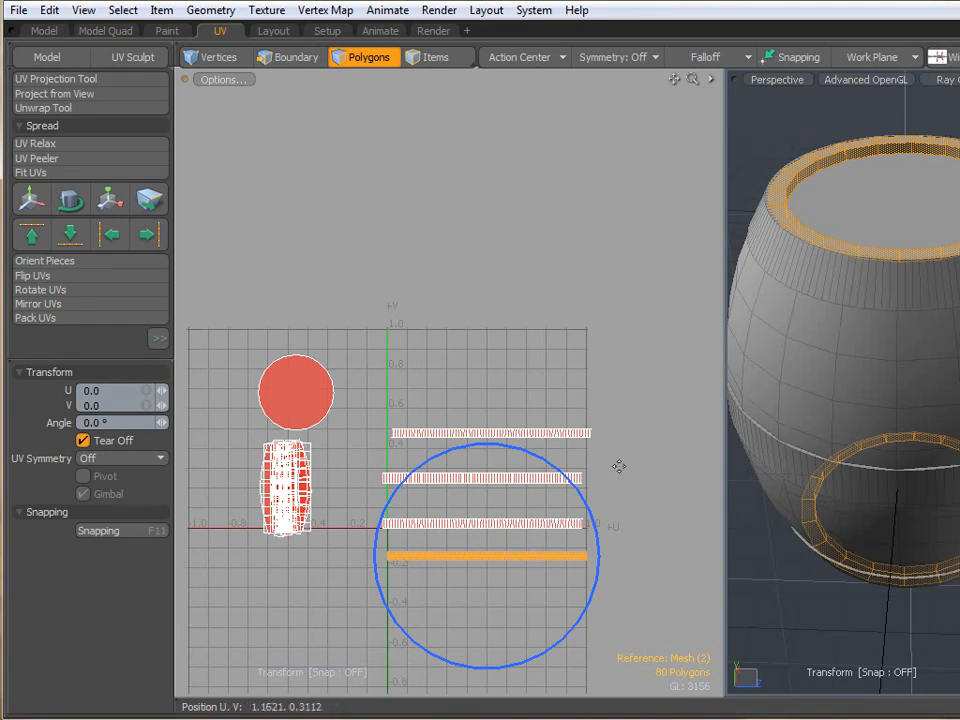
pyautogui.moveTo(589, 508); pyautogui.dragTo(568, 606)
pyautogui.press('w')
pyautogui.moveTo(571, 540); pyautogui.dragTo(448, 412)
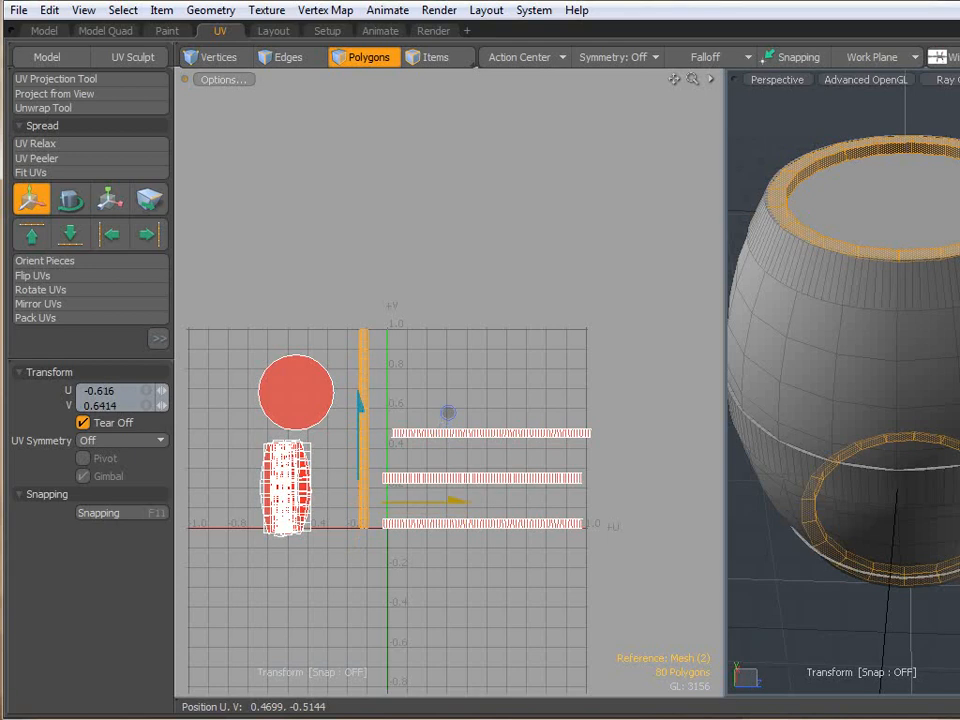
pyautogui.press('space')
# Select the three hoop-band UV strips and reproject them with the UV Projection Tool, using a Spherical projection on the Y axis.
pyautogui.scroll(5, 452, 437)
pyautogui.click(457, 438)
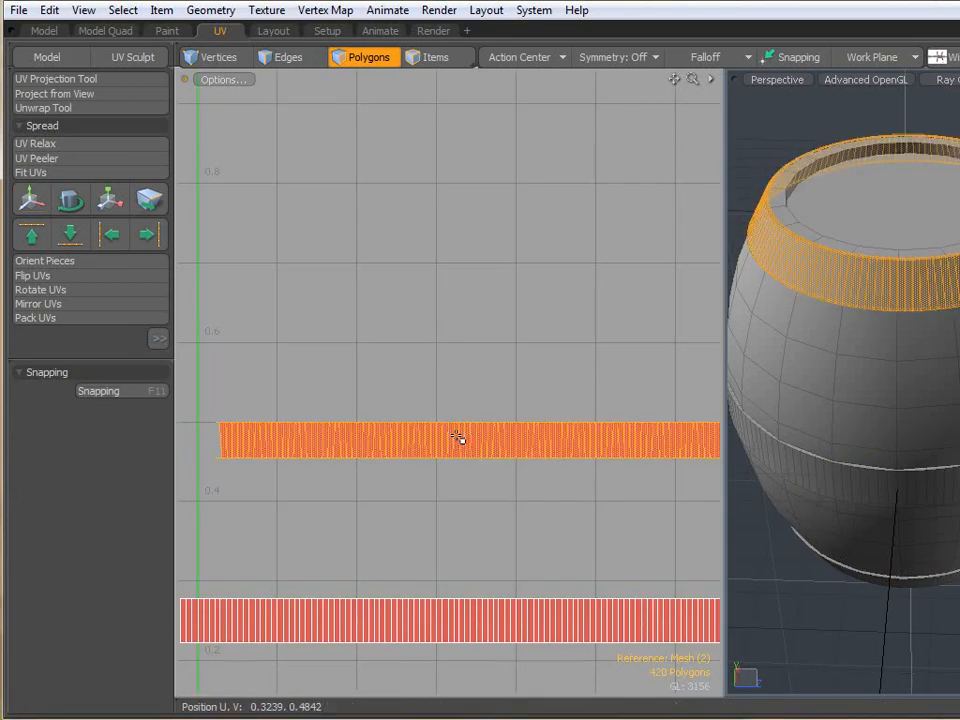
pyautogui.scroll(-5, 457, 438)
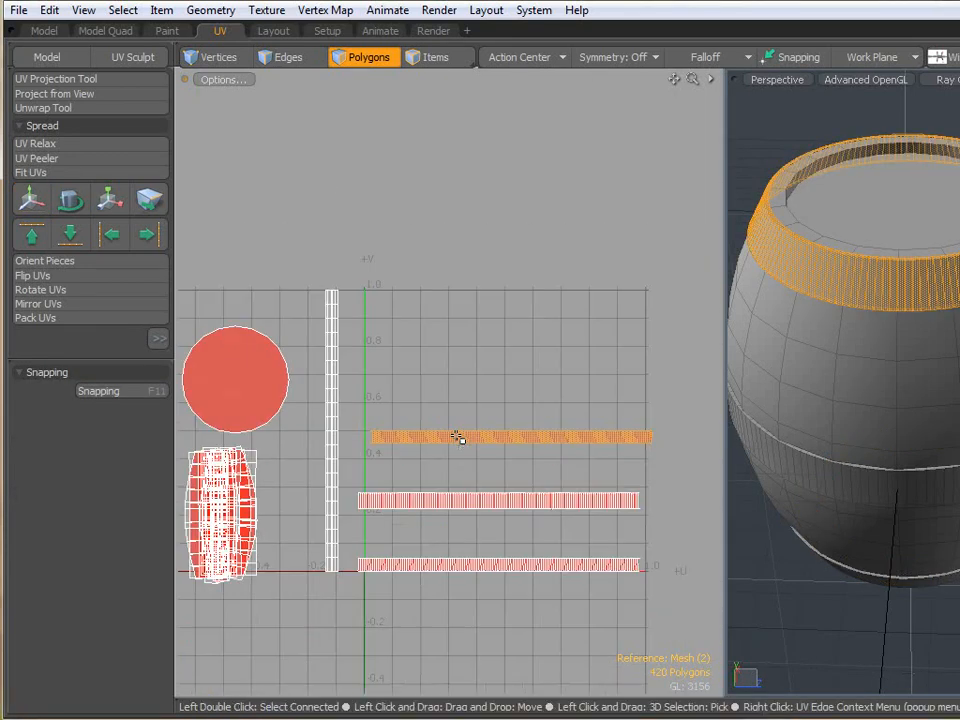
pyautogui.keyDown('shift'); pyautogui.click(480, 501); pyautogui.keyUp('shift')
pyautogui.keyDown('shift'); pyautogui.click(481, 568); pyautogui.keyUp('shift')
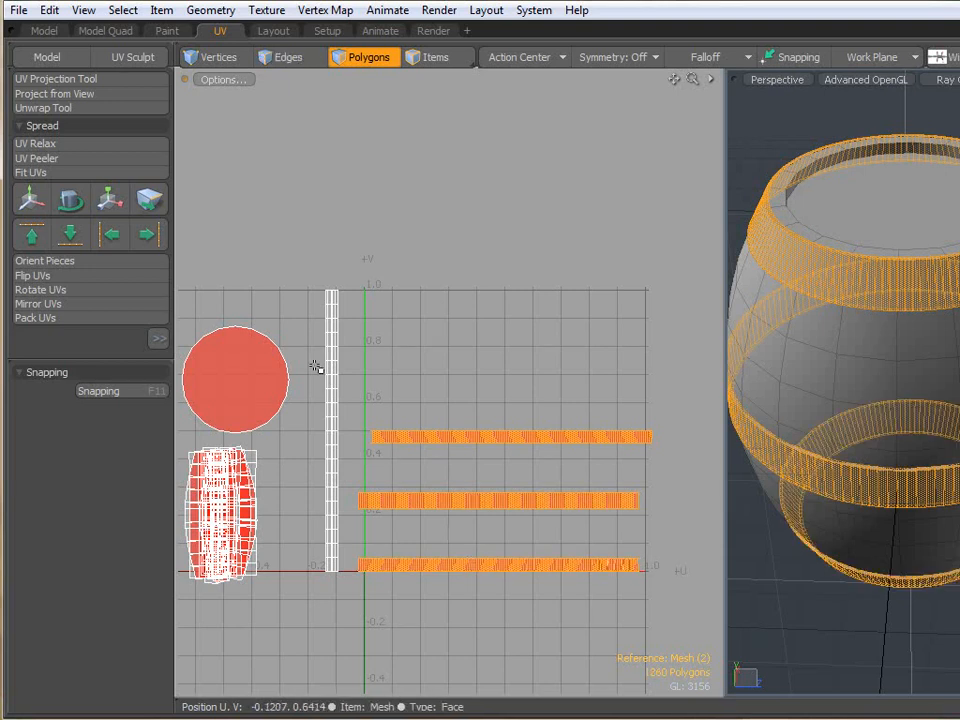
pyautogui.click(90, 80)
pyautogui.click(431, 235)
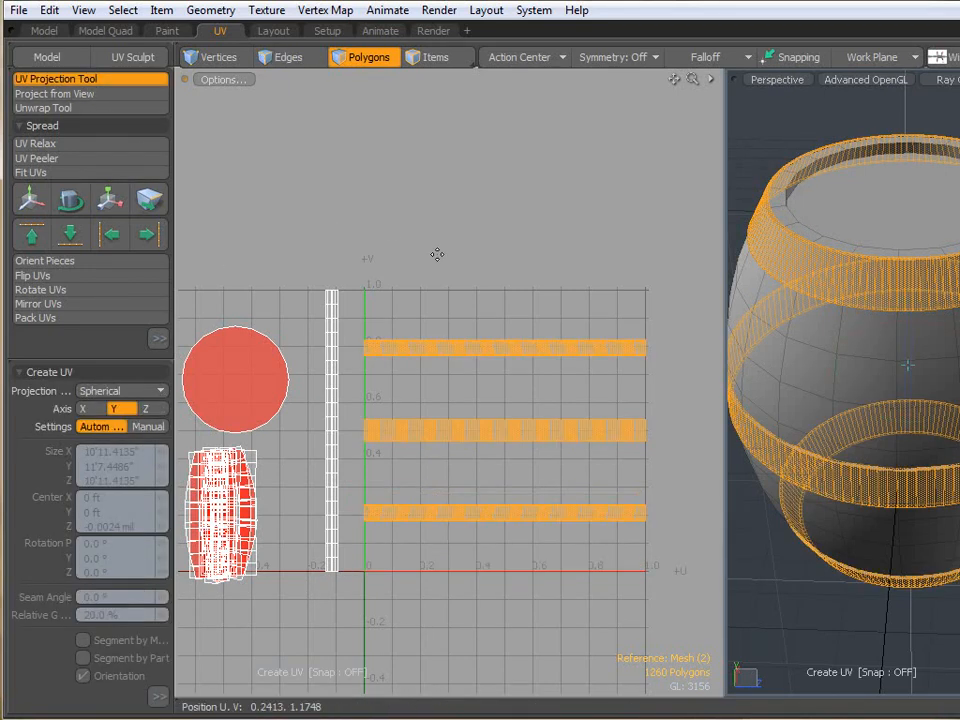
# Try to isolate the displaced inner edge loop at the lower border of the top hoop band's UVs.
pyautogui.scroll(4, 486, 394)
pyautogui.click(282, 58)
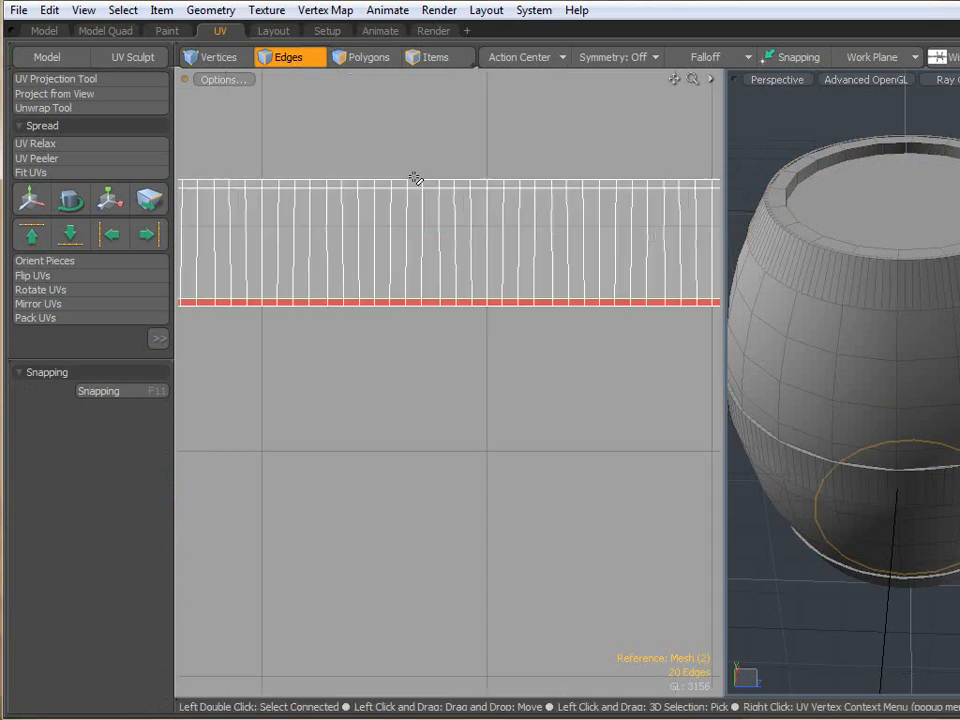
pyautogui.scroll(3, 416, 178)
pyautogui.doubleClick(443, 351)
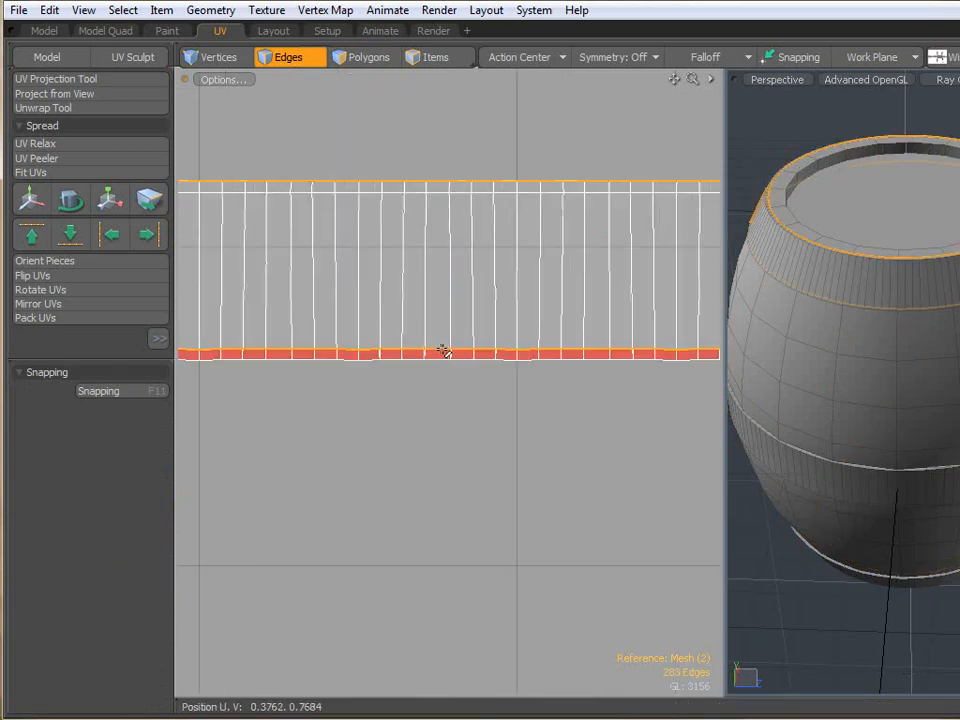
pyautogui.scroll(4, 846, 253)
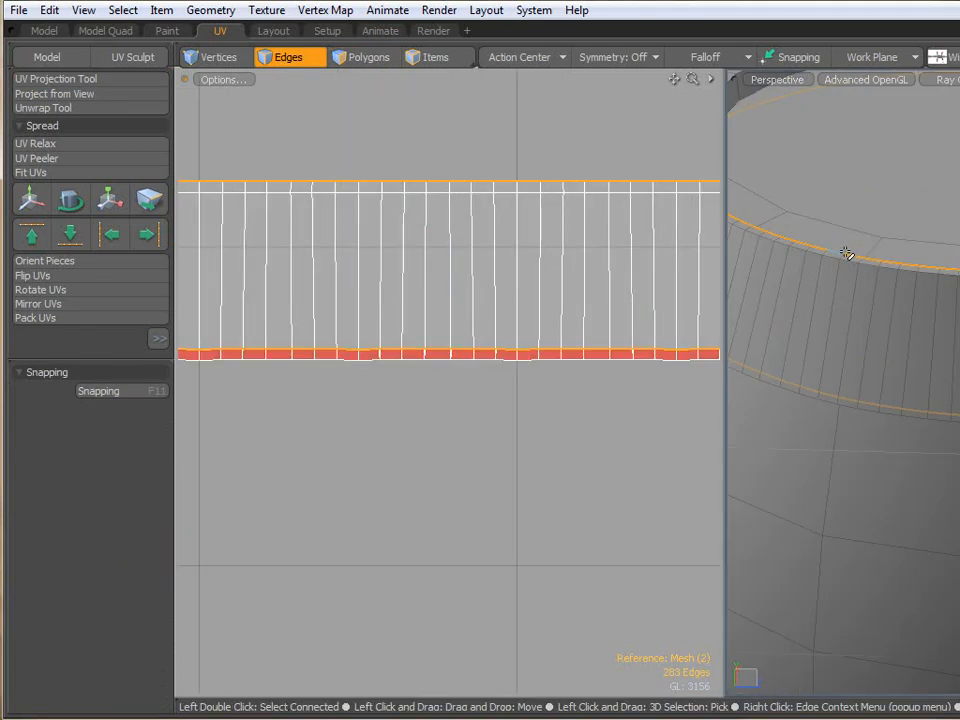
pyautogui.doubleClick(846, 253)
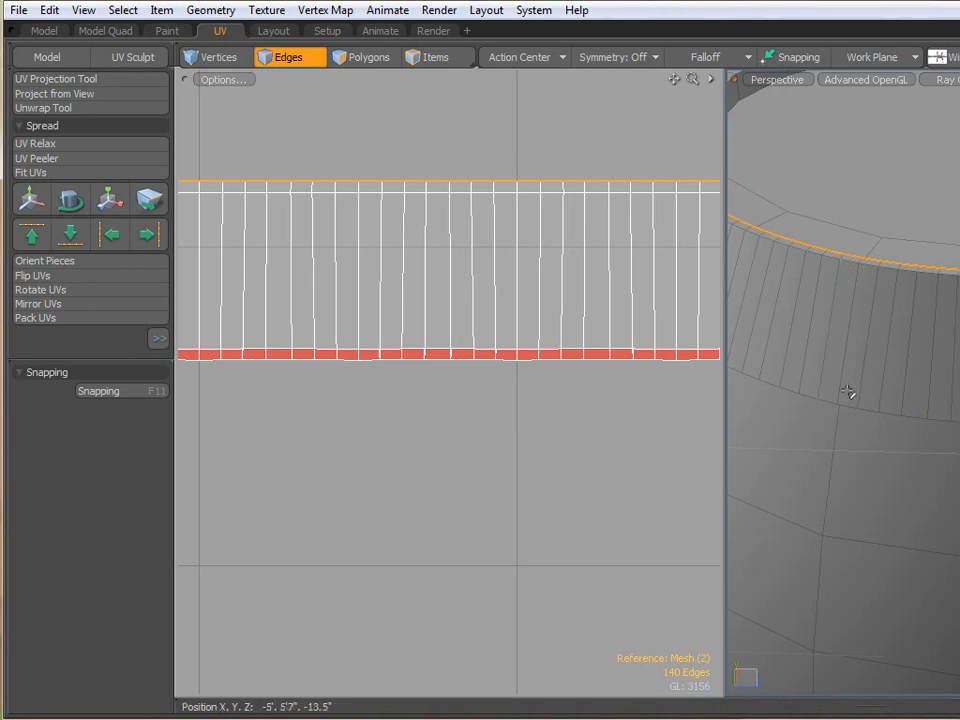
pyautogui.scroll(-10, 636, 386)
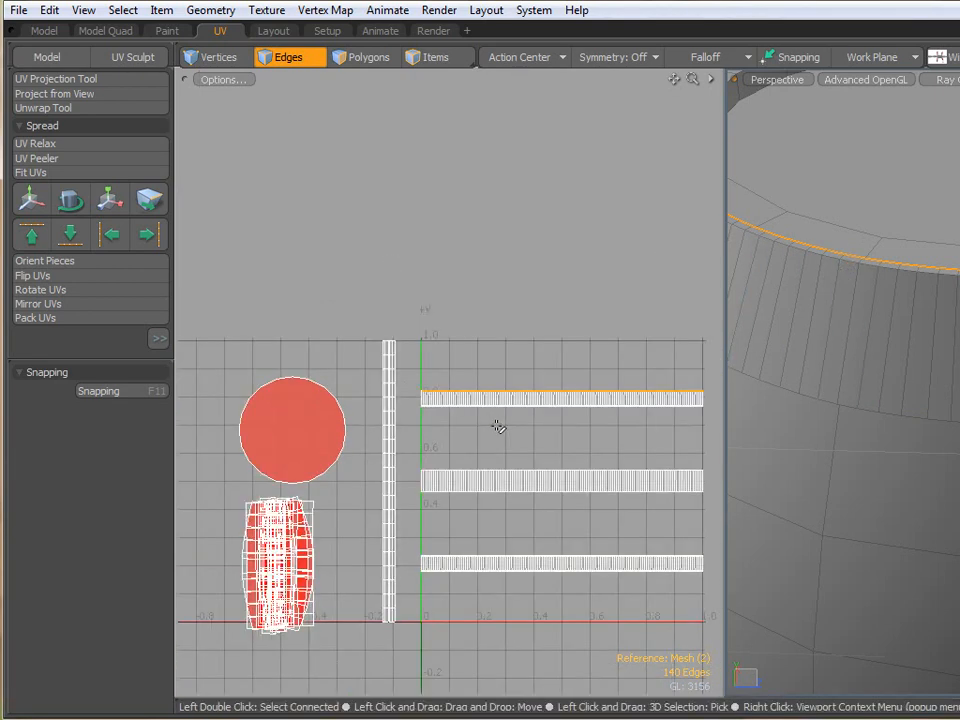
# Select the stave, end-cap and rim polygons outside the 0–1 square and cut them, leaving only the hoop bands.
pyautogui.press('3')
pyautogui.press('2')
pyautogui.press('3')
pyautogui.moveTo(223, 230); pyautogui.dragTo(435, 618)
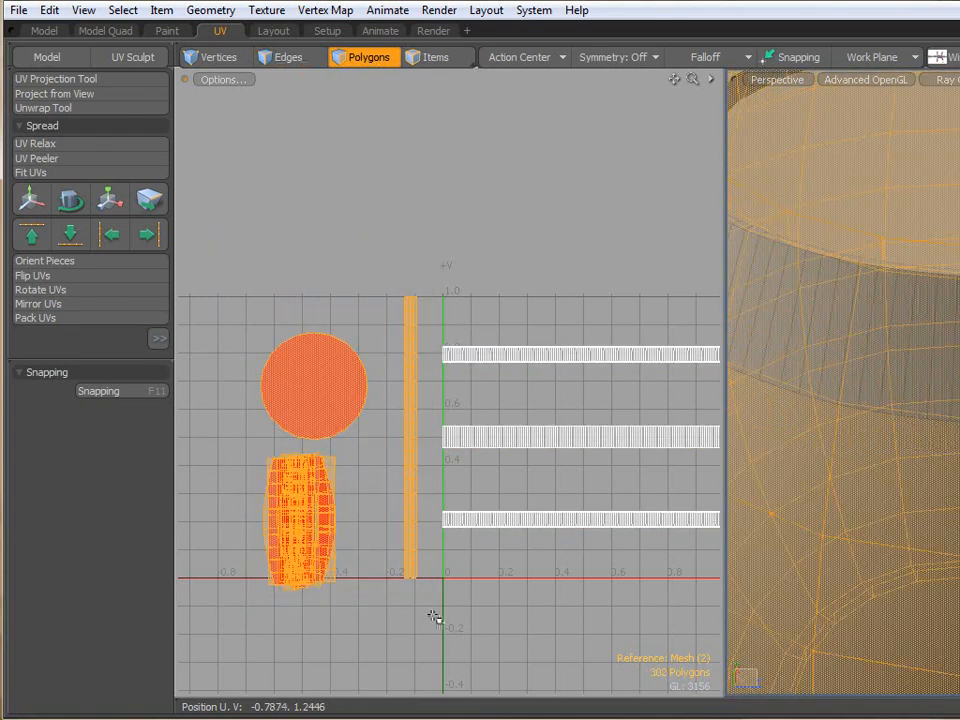
pyautogui.press('Delete')
# Select the top hoop band's back-side lower edge loop and move its UVs -0.0075 in V below the strip.
pyautogui.keyDown('alt'); pyautogui.moveTo(861, 394); pyautogui.dragTo(892, 188); pyautogui.keyUp('alt')
pyautogui.scroll(4, 863, 284)
pyautogui.press('1')
pyautogui.press('2')
pyautogui.doubleClick(872, 274)
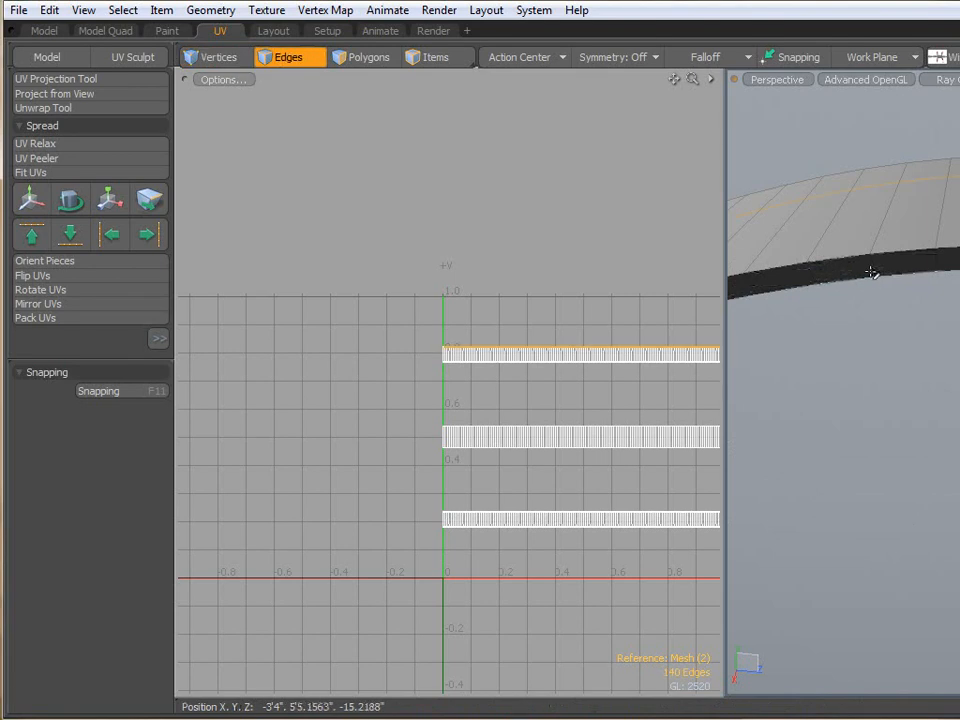
pyautogui.doubleClick(876, 285)
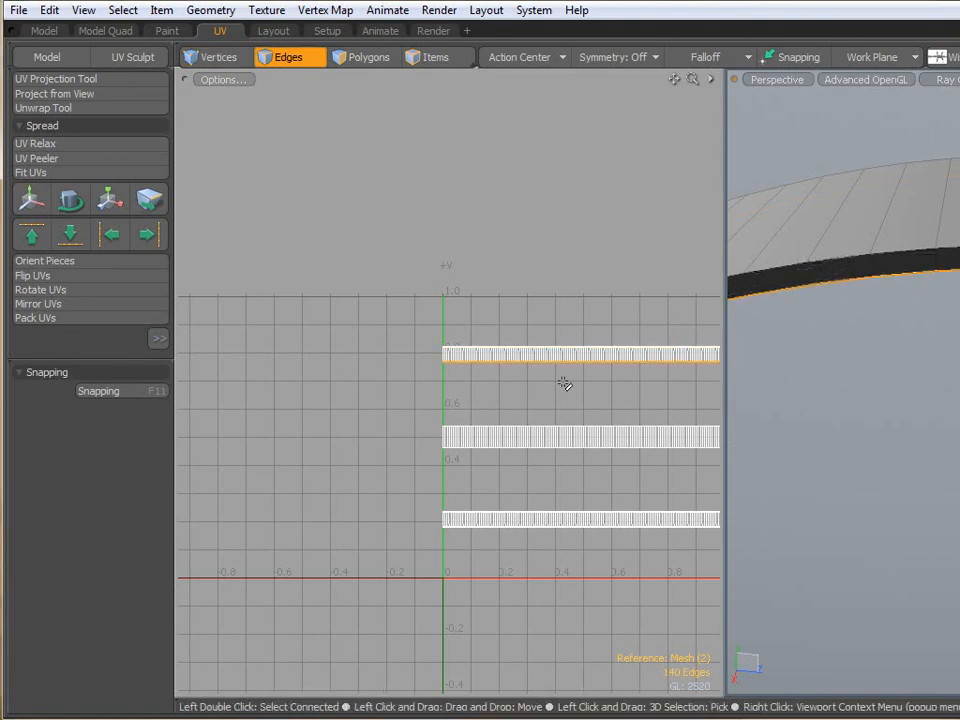
pyautogui.scroll(10, 560, 368)
pyautogui.press('w')
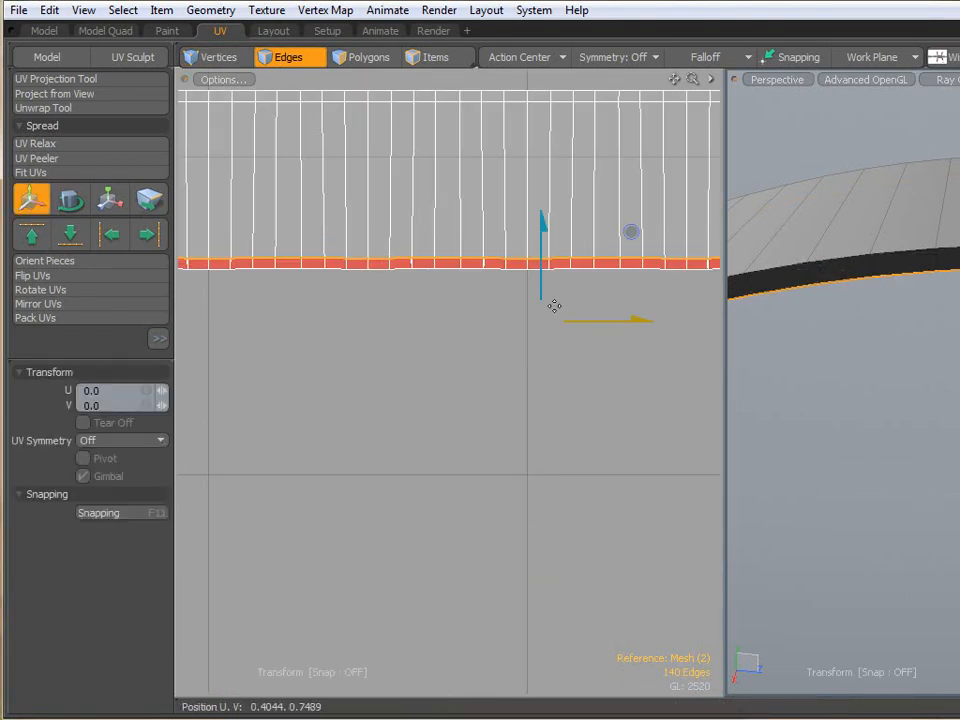
pyautogui.moveTo(549, 227); pyautogui.dragTo(549, 252)
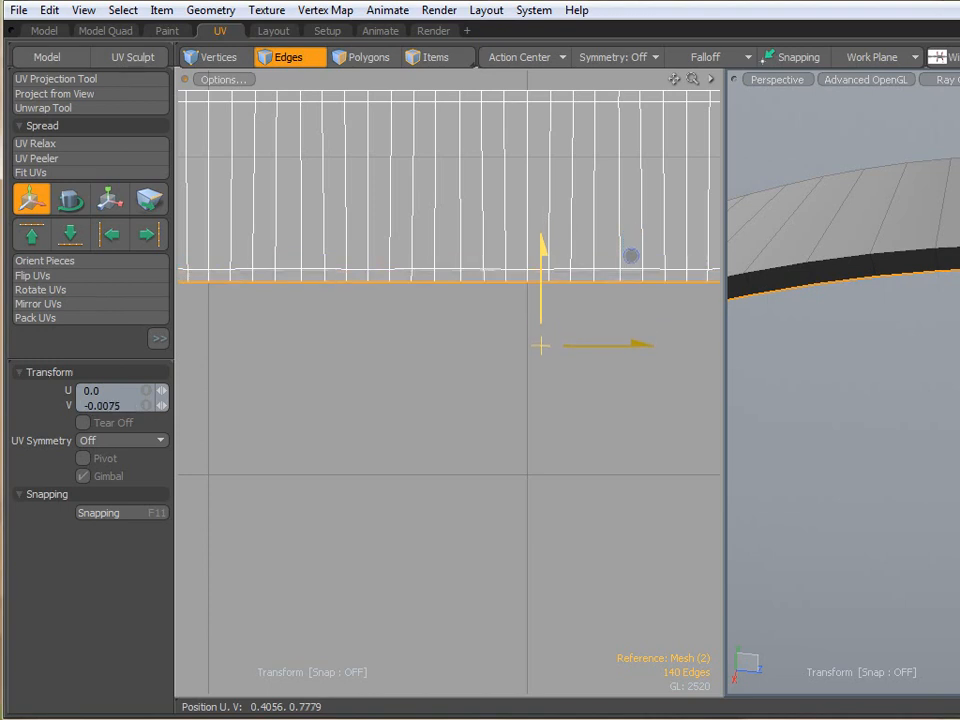
pyautogui.press('q')
pyautogui.click(512, 357)
# Select the middle hoop band's inner border edge loops and scale their UVs to 113% in V so they extend past the strip.
pyautogui.scroll(-4, 510, 358)
pyautogui.keyDown('alt'); pyautogui.moveTo(534, 555); pyautogui.dragTo(557, 343); pyautogui.keyUp('alt')
pyautogui.scroll(5, 521, 356)
pyautogui.scroll(3, 486, 412)
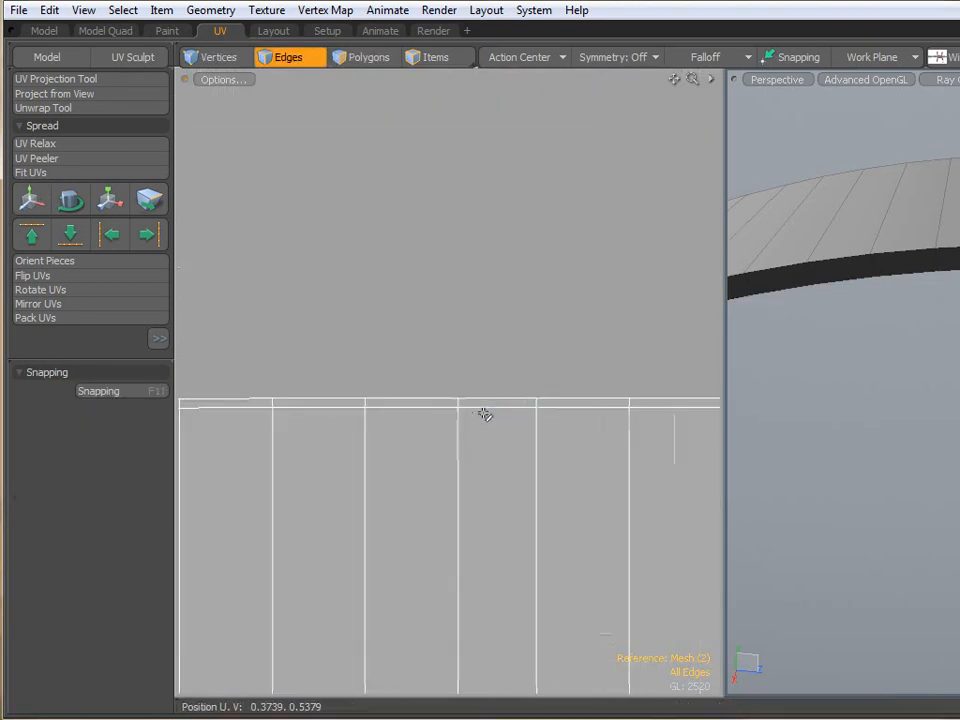
pyautogui.doubleClick(497, 398)
pyautogui.scroll(-5, 510, 482)
pyautogui.keyDown('alt'); pyautogui.moveTo(519, 515); pyautogui.dragTo(529, 431); pyautogui.keyUp('alt')
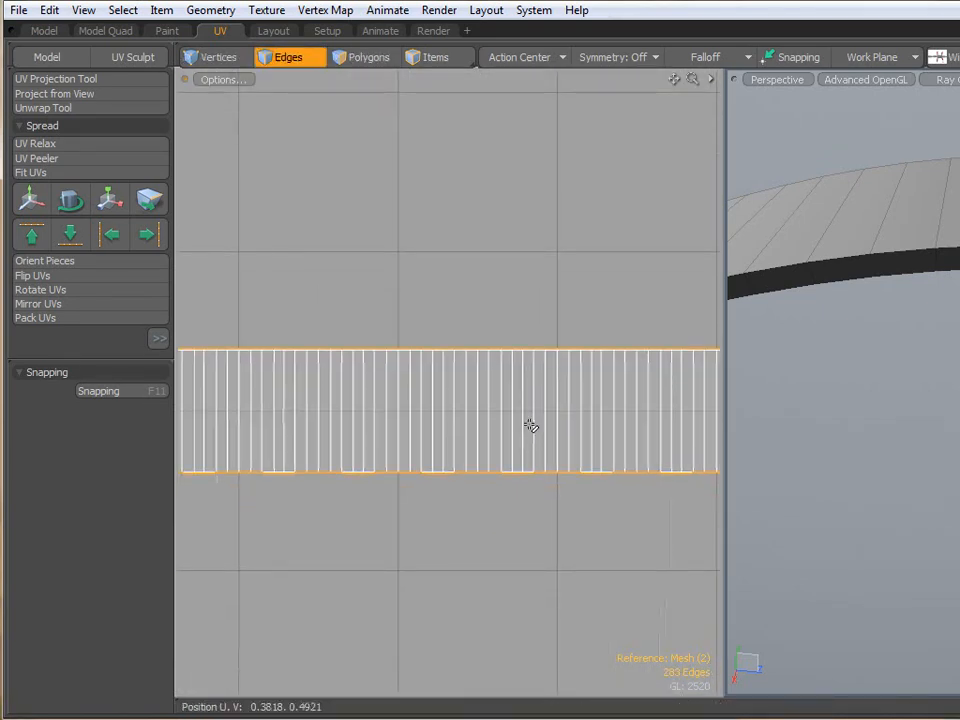
pyautogui.scroll(-4, 541, 415)
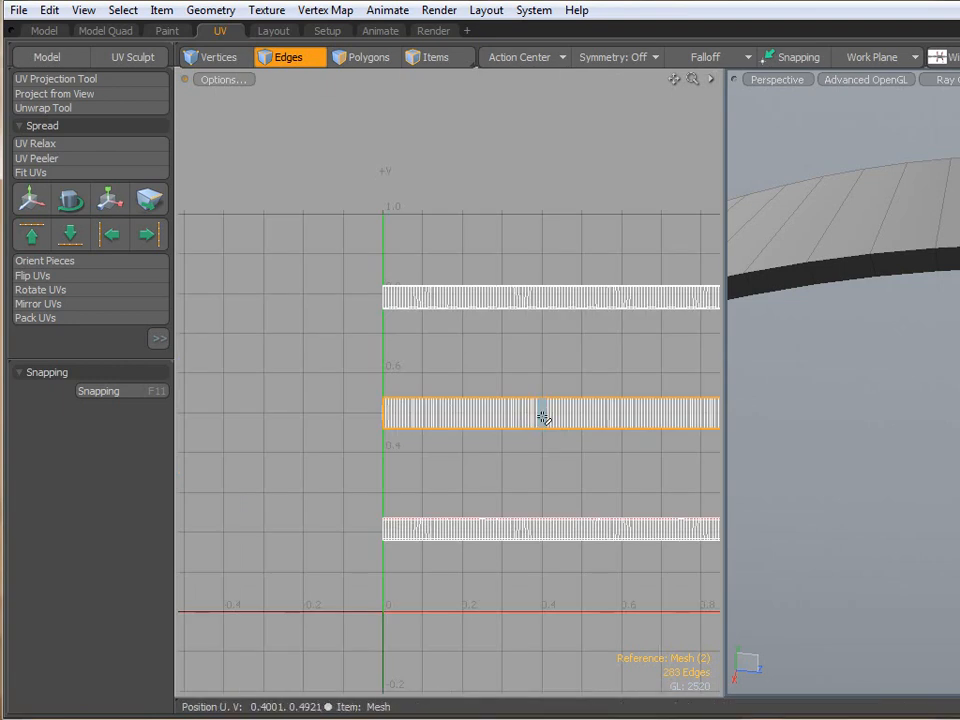
pyautogui.scroll(4, 521, 416)
pyautogui.press('y')
pyautogui.press('q')
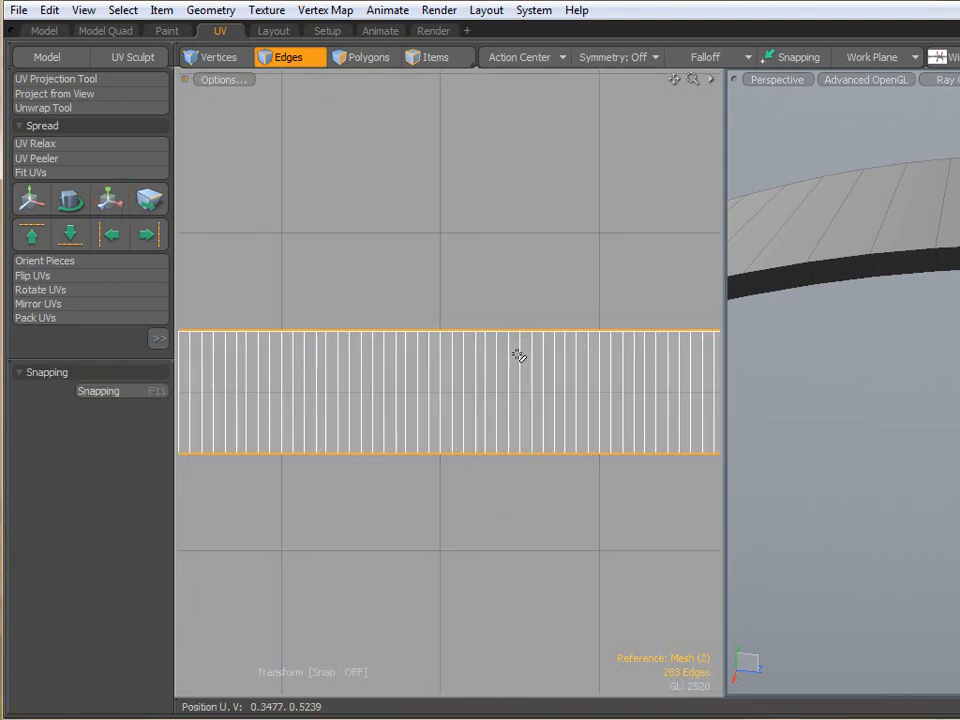
pyautogui.click(504, 361)
pyautogui.hotkey('ctrl', 'z')
pyautogui.press('y')
pyautogui.scroll(-1, 502, 360)
pyautogui.scroll(-3, 519, 356)
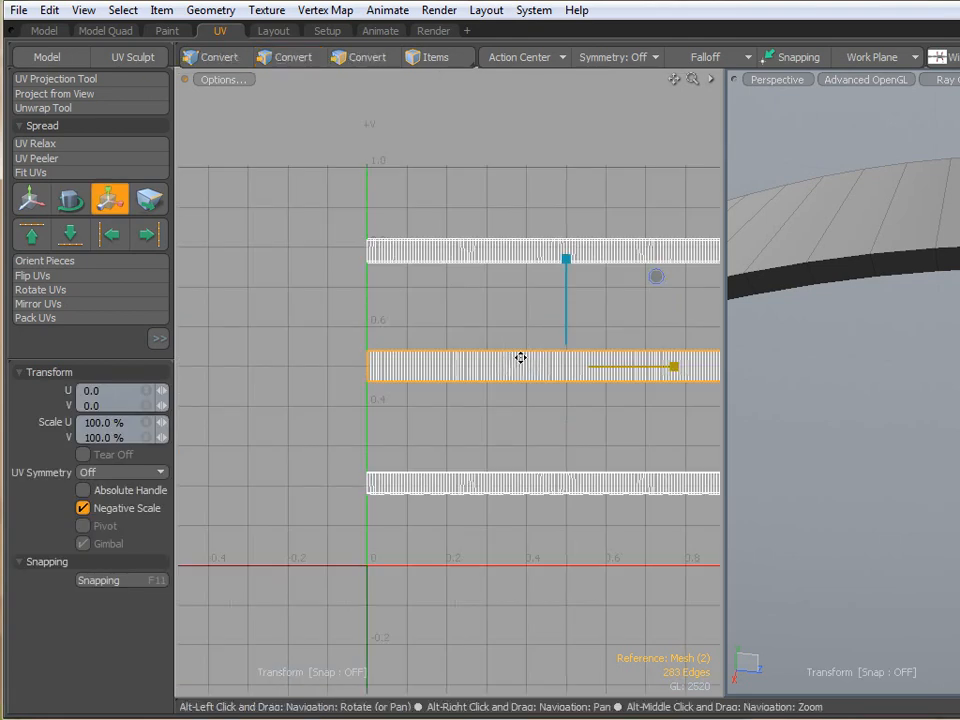
pyautogui.scroll(3, 580, 310)
pyautogui.moveTo(618, 322); pyautogui.dragTo(616, 298)
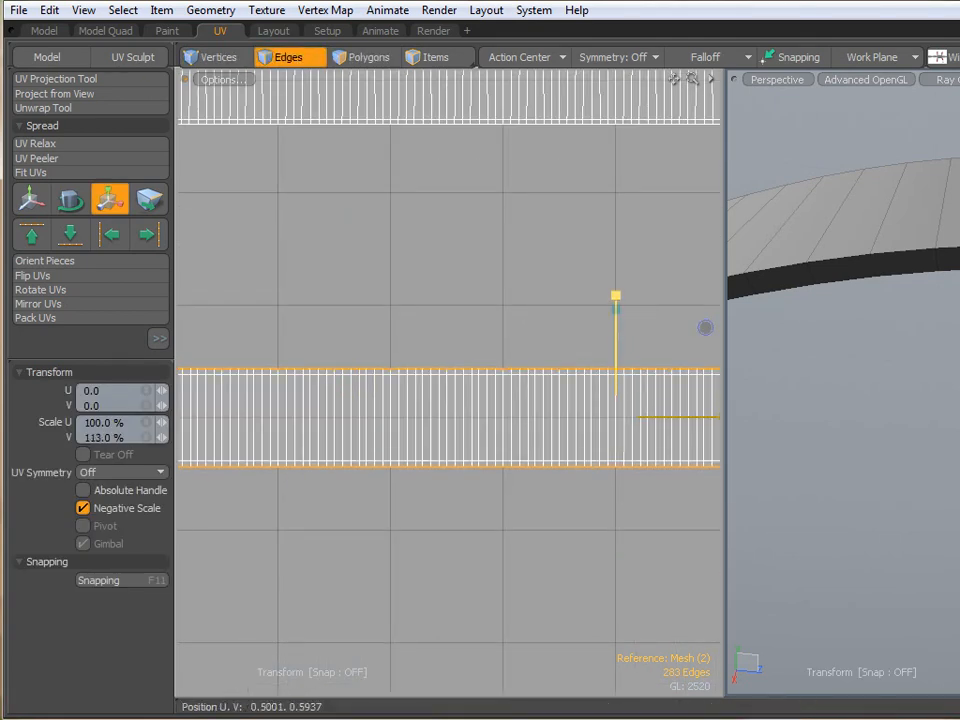
pyautogui.press('q')
pyautogui.click(559, 444)
# Select the bottom hoop band's inner upper edge loop and move its UVs up in V above the strip.
pyautogui.keyDown('alt'); pyautogui.moveTo(564, 551); pyautogui.dragTo(528, 289); pyautogui.keyUp('alt')
pyautogui.doubleClick(509, 239)
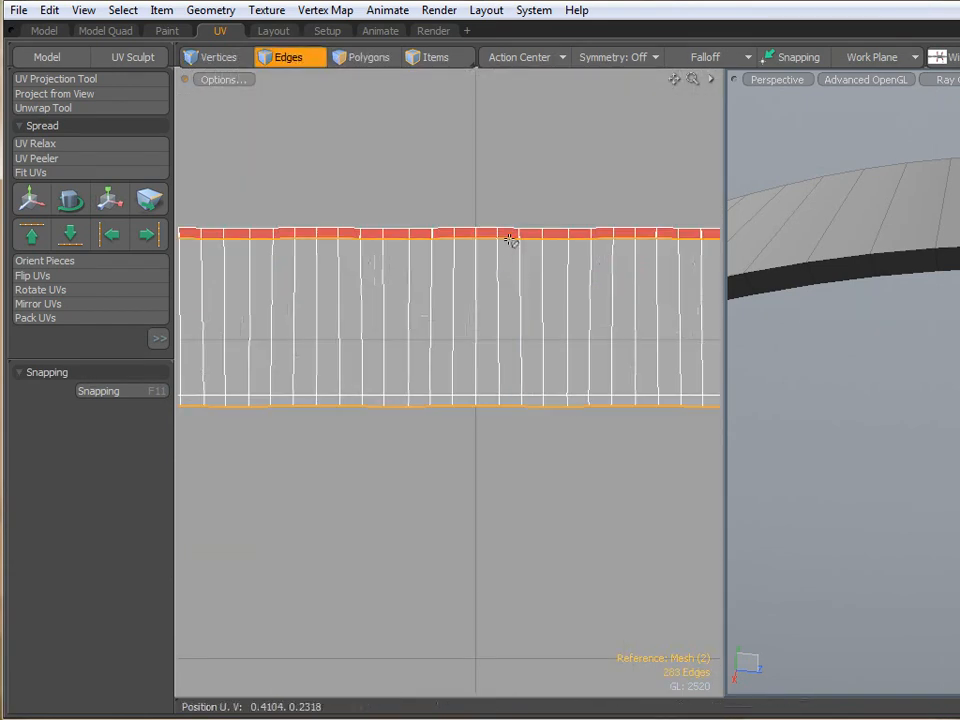
pyautogui.press('a')
pyautogui.keyDown('alt'); pyautogui.moveTo(952, 345); pyautogui.dragTo(793, 528); pyautogui.keyUp('alt')
pyautogui.scroll(6, 793, 528)
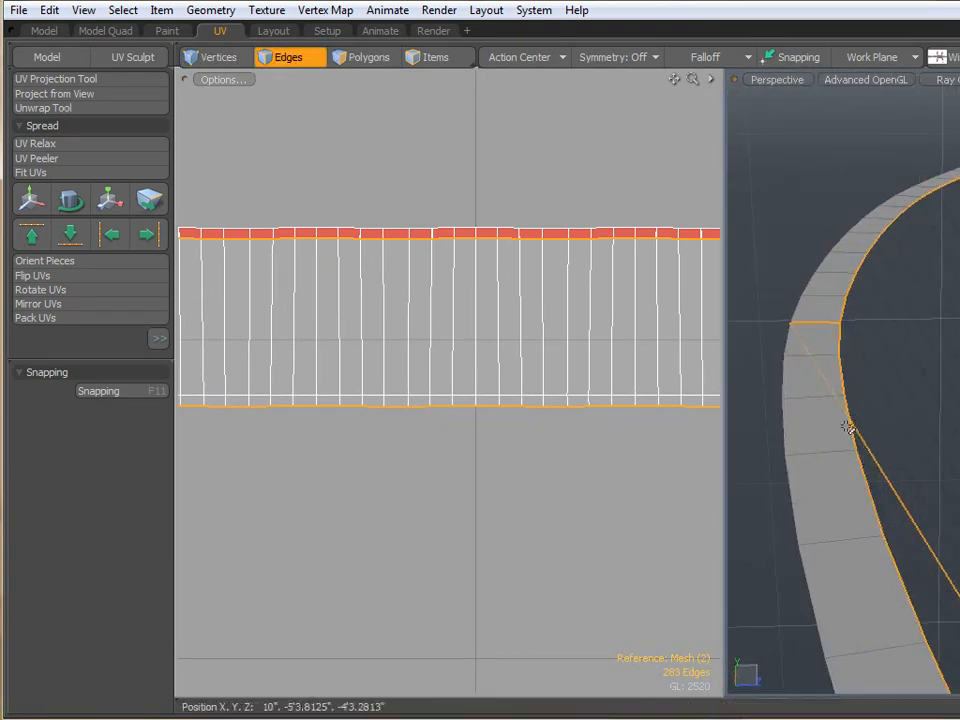
pyautogui.doubleClick(902, 584)
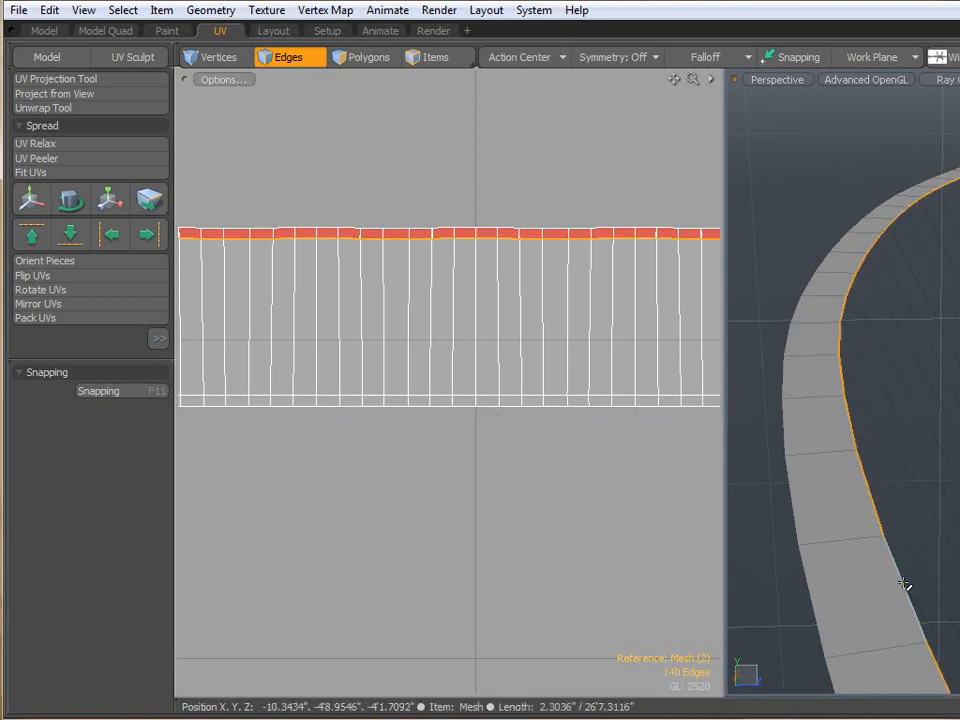
pyautogui.press('w')
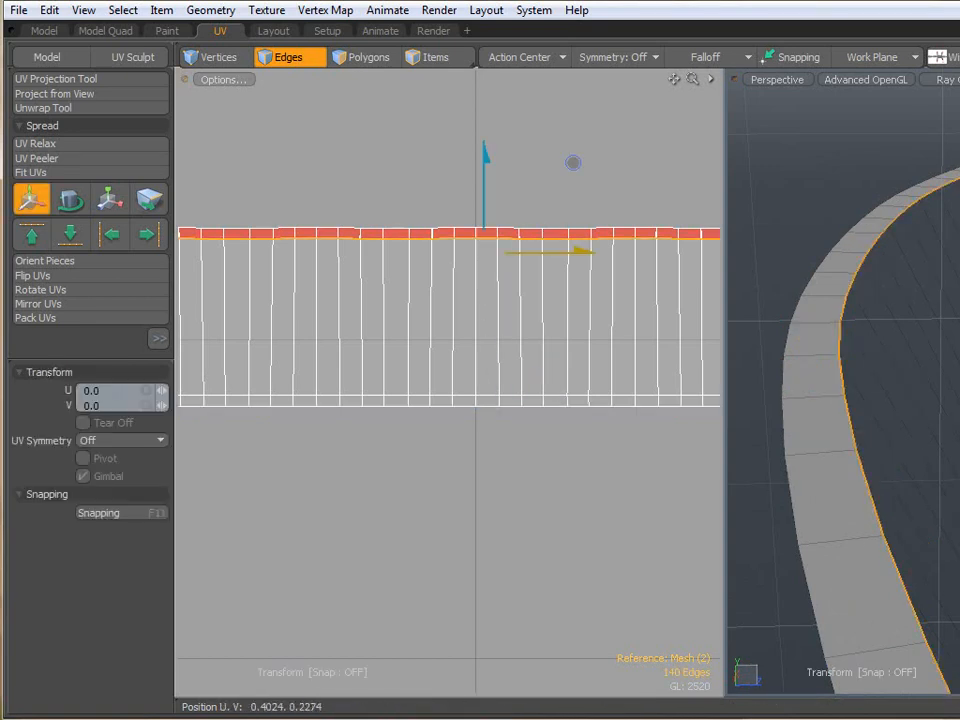
pyautogui.moveTo(490, 152)
pyautogui.mouseDown()
pyautogui.moveTo(490, 117)
pyautogui.moveTo(490, 128)
pyautogui.mouseUp()
pyautogui.press('space')
pyautogui.click(424, 154)
# Move the top and bottom hoop-band UV strips in V onto the middle strip so all three bands overlap.
pyautogui.scroll(-10, 521, 225)
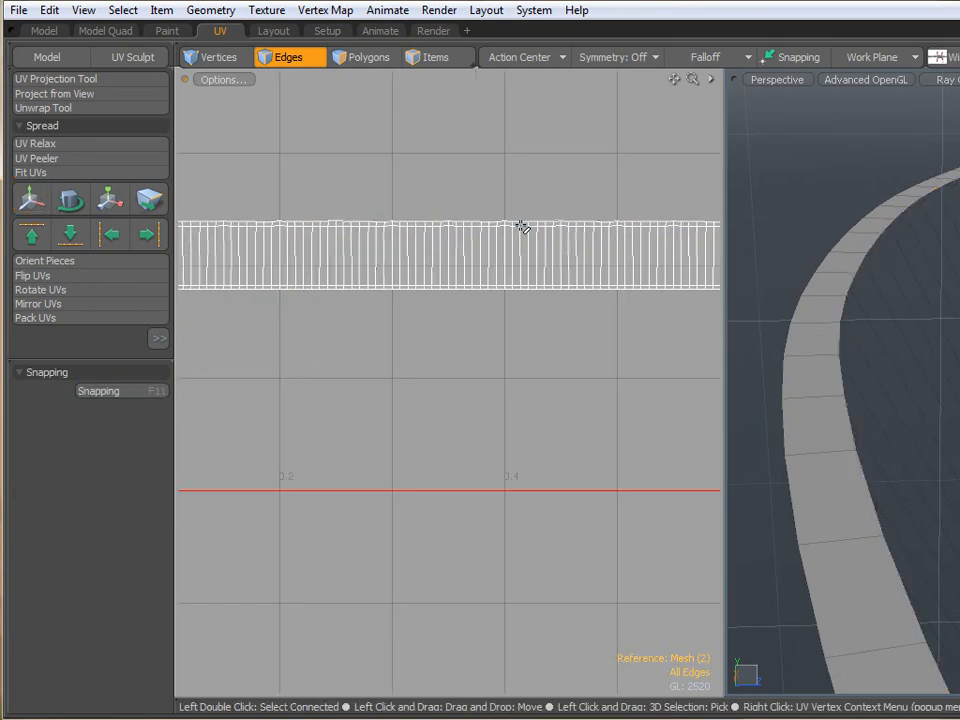
pyautogui.keyDown('alt'); pyautogui.moveTo(521, 225); pyautogui.dragTo(474, 382); pyautogui.keyUp('alt')
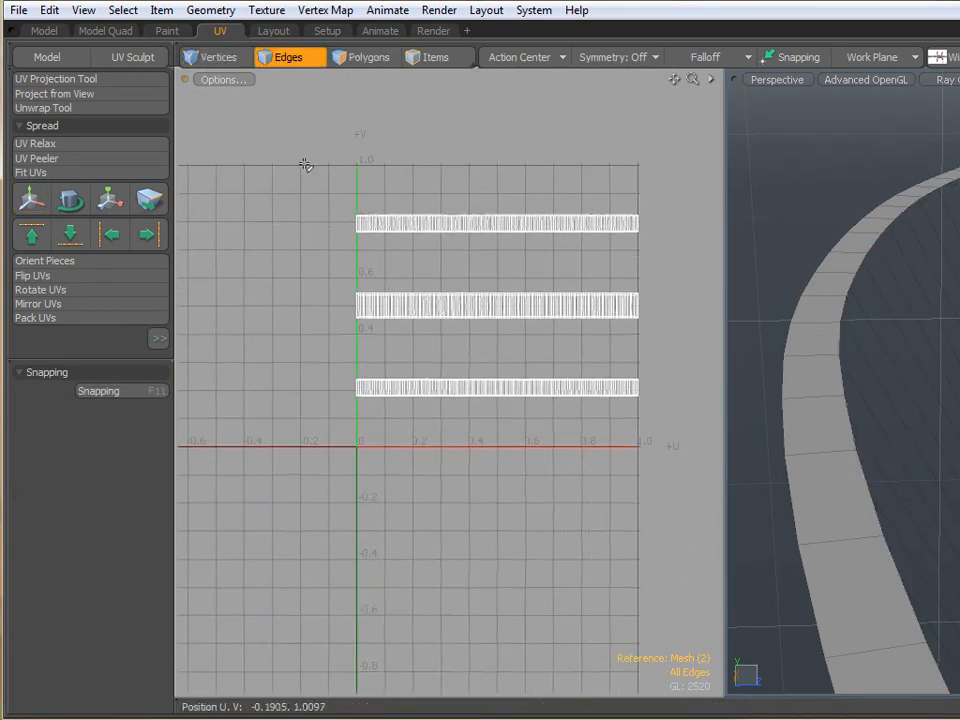
pyautogui.press('3')
pyautogui.moveTo(300, 163)
pyautogui.mouseDown(button='right')
pyautogui.moveTo(686, 264)
pyautogui.moveTo(629, 208)
pyautogui.mouseUp(button='right')
pyautogui.press('w')
pyautogui.moveTo(499, 120); pyautogui.dragTo(499, 203)
pyautogui.press('space')
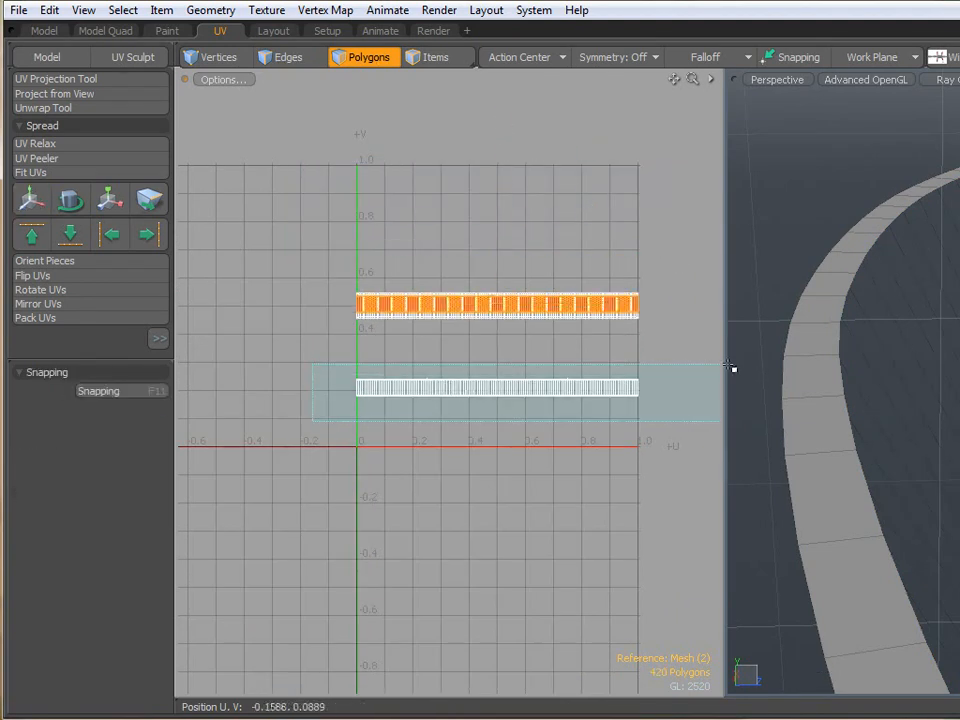
pyautogui.moveTo(731, 368); pyautogui.dragTo(725, 368, button='right')
pyautogui.press('w')
pyautogui.moveTo(499, 301); pyautogui.dragTo(499, 222)
pyautogui.press('space')
# Select the stacked hoop-band UVs, rotate them upright by 90°, and move them to about U 0.9–1.0 inside the 0–1 square.
pyautogui.moveTo(329, 236)
pyautogui.mouseDown(button='right')
pyautogui.moveTo(715, 366)
pyautogui.moveTo(694, 360)
pyautogui.mouseUp(button='right')
pyautogui.press('w')
pyautogui.moveTo(609, 276); pyautogui.dragTo(527, 414)
pyautogui.moveTo(563, 450); pyautogui.dragTo(561, 448)
pyautogui.press('w')
pyautogui.moveTo(565, 313); pyautogui.dragTo(689, 310)
pyautogui.press('space')
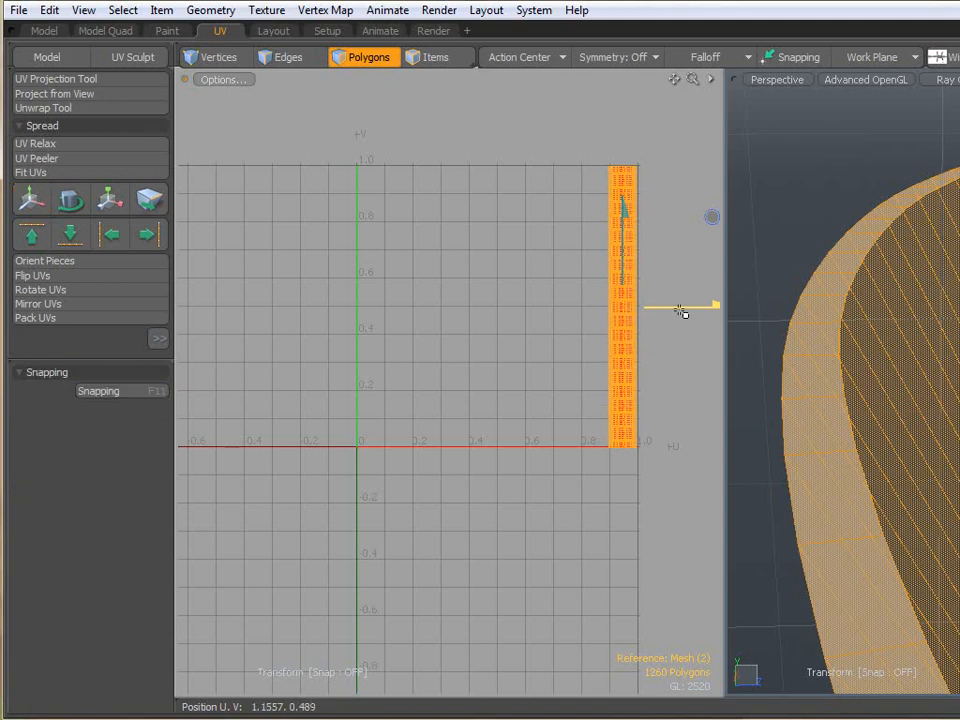
pyautogui.click(468, 311)
# Paste the cut barrel polygons back, and move the upright rim-strip UVs in U to about 0.5.
pyautogui.scroll(-4, 468, 311)
pyautogui.scroll(1, 441, 321)
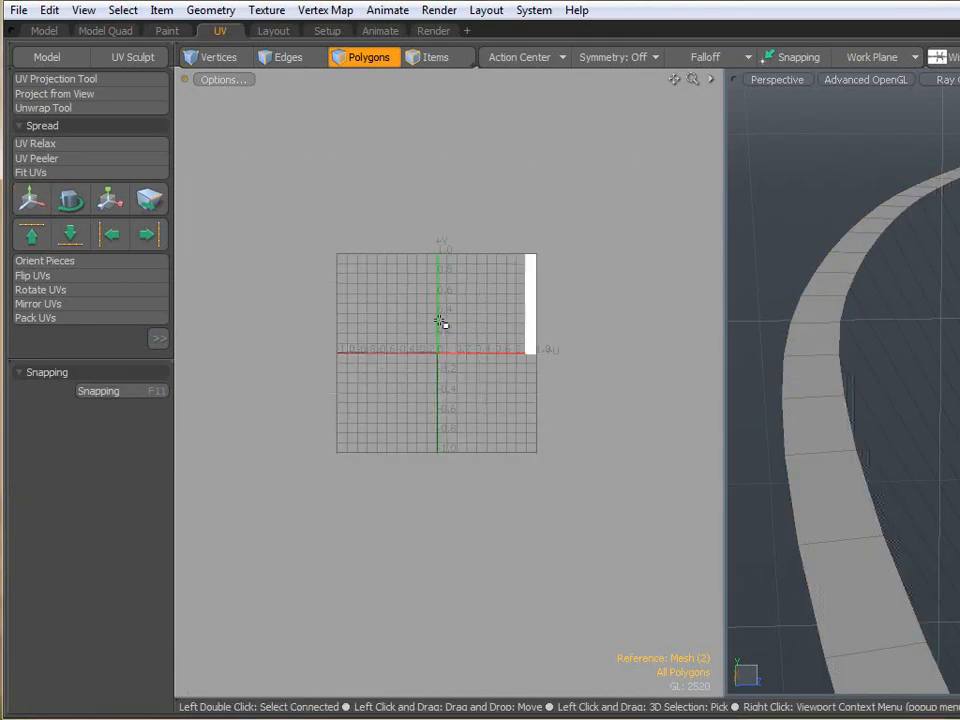
pyautogui.scroll(4, 399, 272)
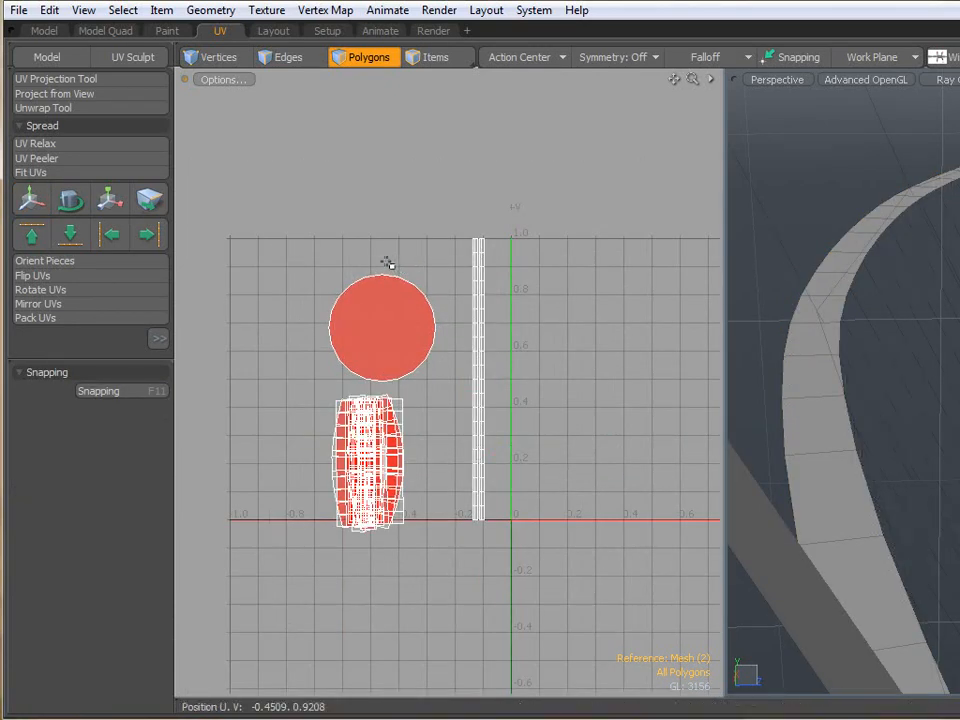
pyautogui.moveTo(546, 580); pyautogui.dragTo(547, 578)
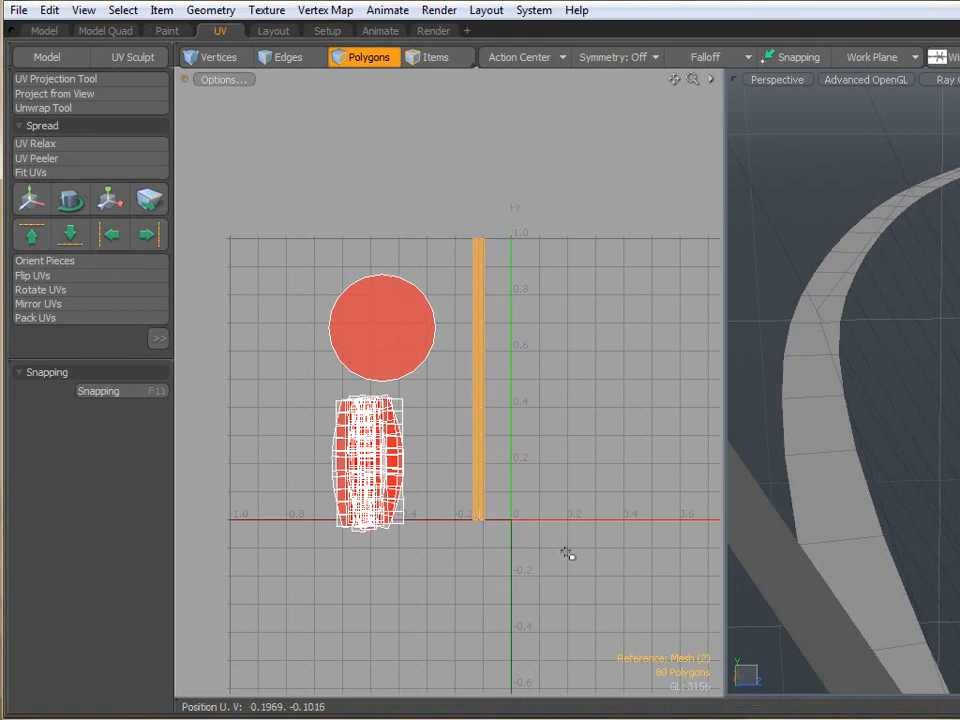
pyautogui.press('w')
pyautogui.moveTo(573, 381); pyautogui.dragTo(753, 381)
pyautogui.press('q')
# Select the end-cap circle UVs and move them in U to about 0.6, inside the 0–1 square.
pyautogui.moveTo(317, 252); pyautogui.dragTo(496, 387)
pyautogui.press('w')
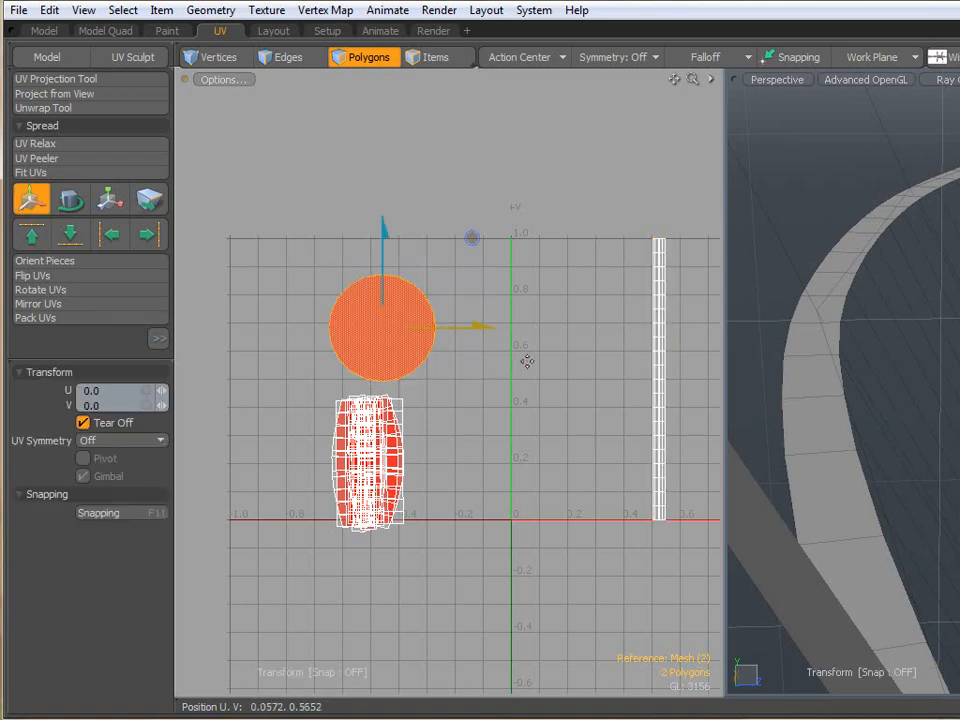
pyautogui.moveTo(481, 333); pyautogui.dragTo(716, 336)
pyautogui.press('q')
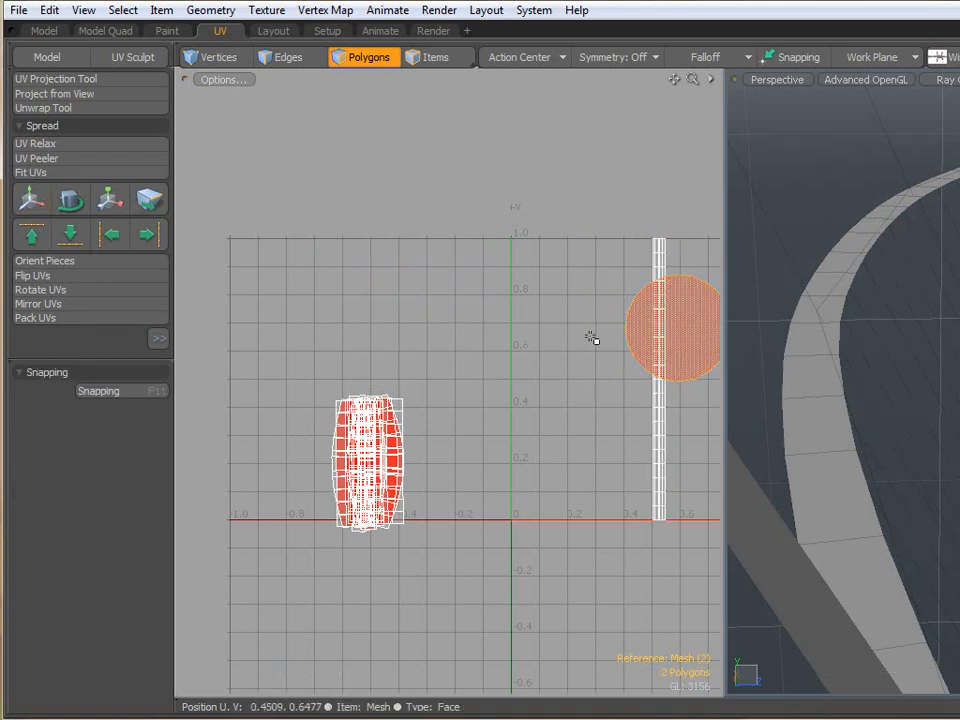
# Select the stacked stave UVs and move them 0.8446 in U and 0.2604 in V into the 0–1 square.
pyautogui.moveTo(273, 347); pyautogui.dragTo(489, 422)
pyautogui.press('w')
pyautogui.moveTo(385, 394); pyautogui.dragTo(624, 316)
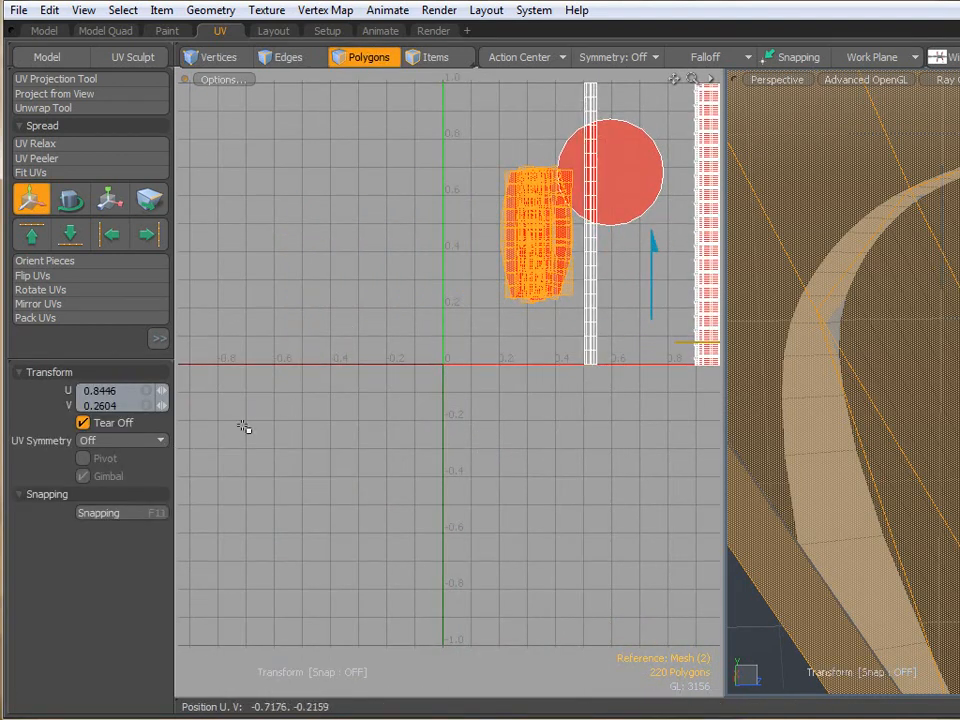
pyautogui.press('q')
pyautogui.keyDown('alt'); pyautogui.moveTo(454, 390); pyautogui.dragTo(390, 484); pyautogui.keyUp('alt')
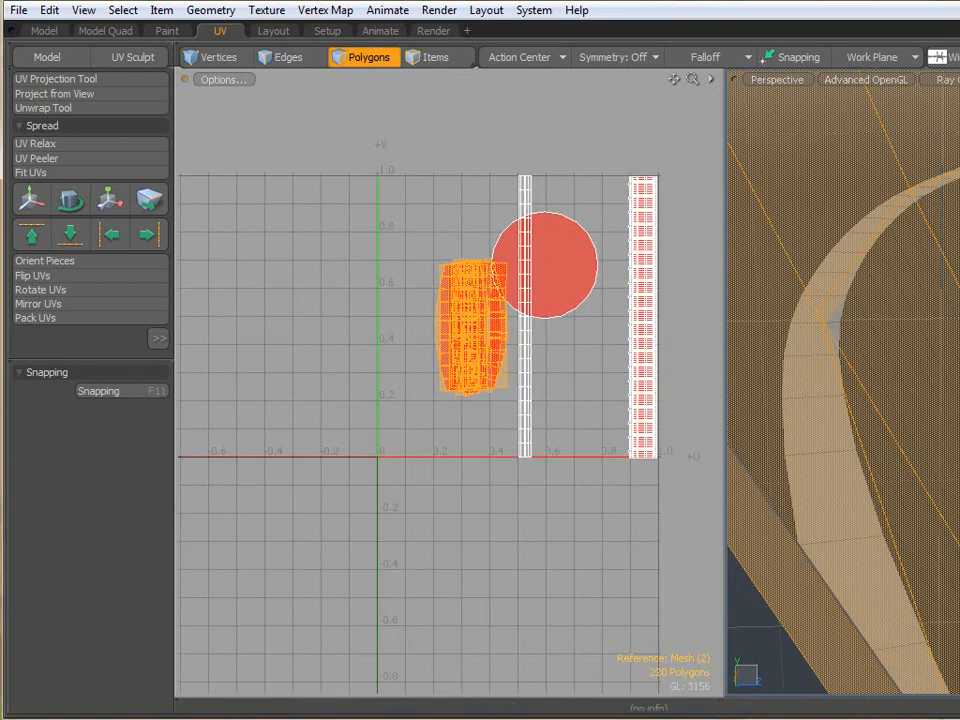
# Scale the stacked stave UVs up to about 1.6 units tall in V, move them 0.108 in U, and clear the selection.
pyautogui.press('w')
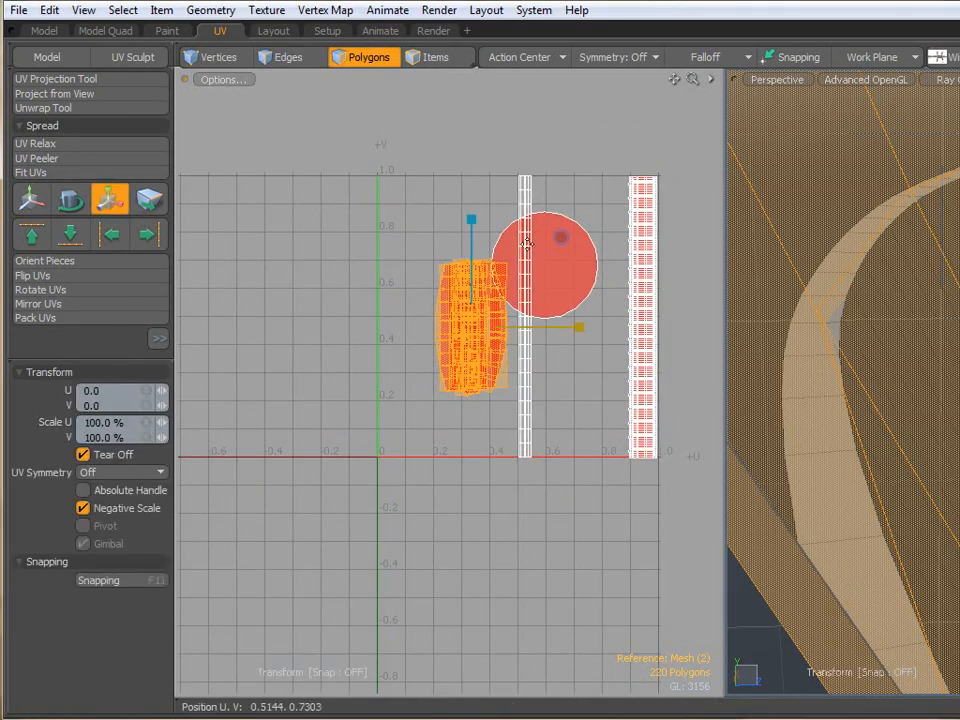
pyautogui.moveTo(572, 236); pyautogui.dragTo(571, 236)
pyautogui.press('w')
pyautogui.moveTo(560, 333); pyautogui.dragTo(590, 333)
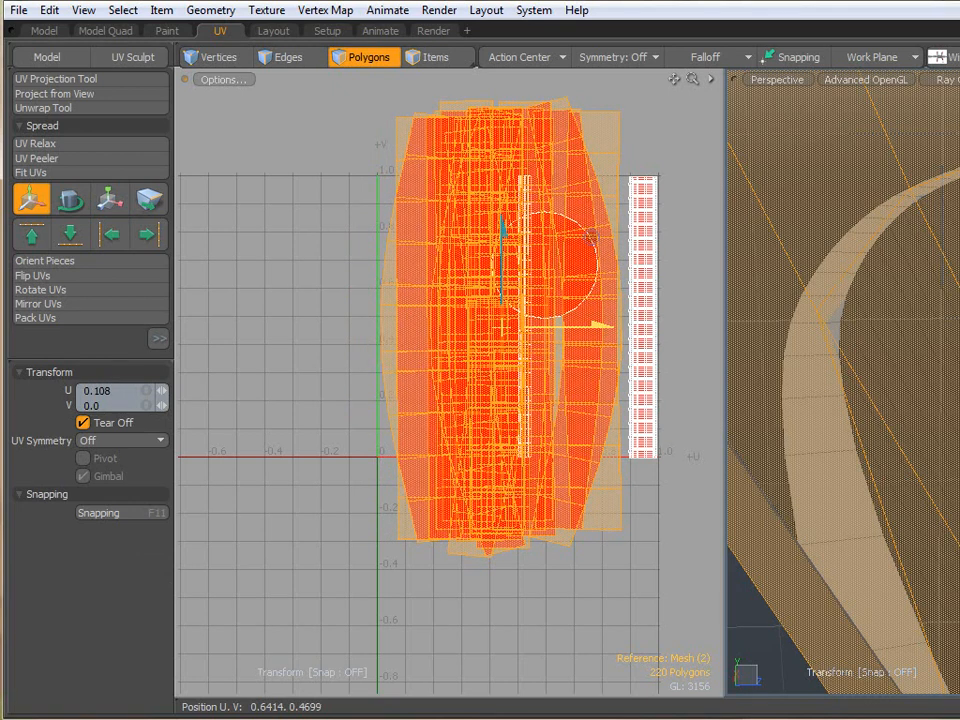
pyautogui.press('q')
pyautogui.click(249, 357)
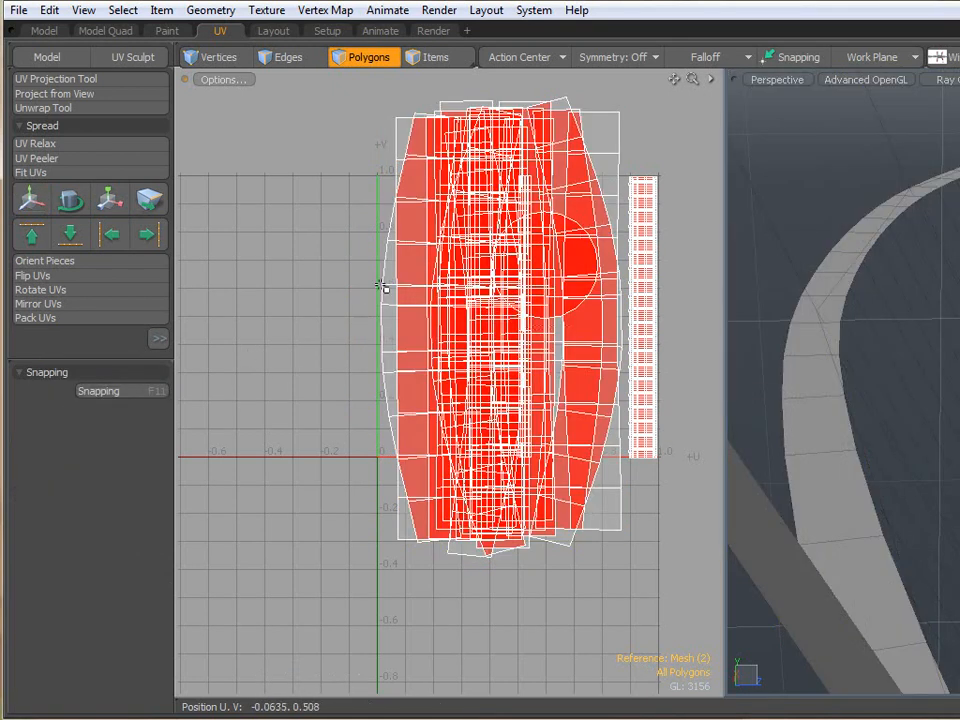
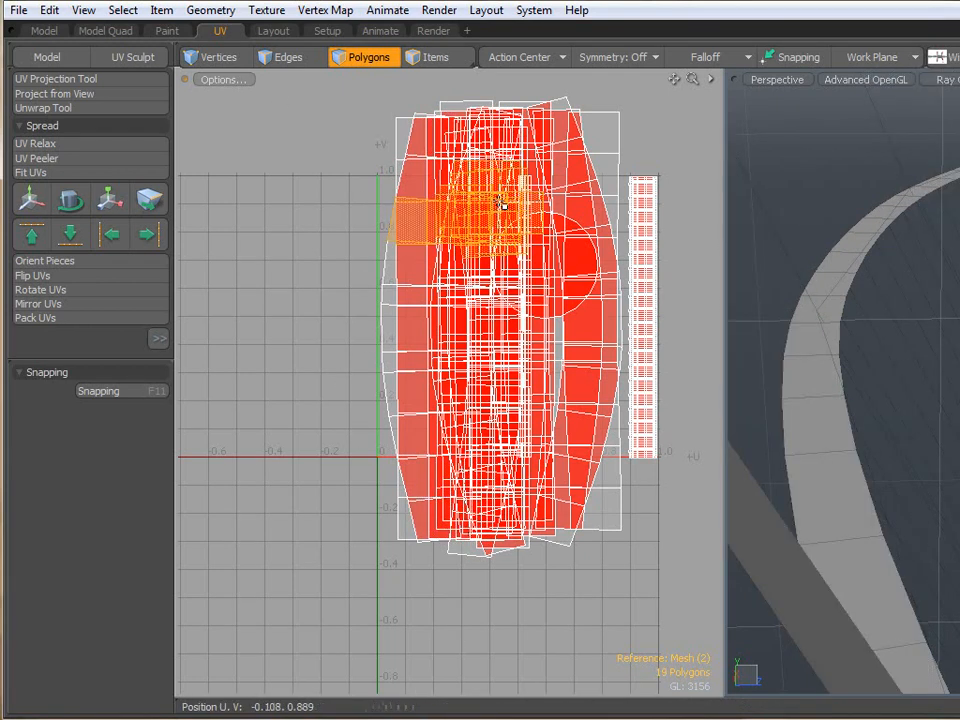
pyautogui.moveTo(405, 175)
pyautogui.mouseDown()
pyautogui.moveTo(439, 178)
pyautogui.moveTo(598, 147)
pyautogui.mouseUp()
pyautogui.moveTo(495, 170)
pyautogui.mouseDown()
pyautogui.moveTo(484, 133)
pyautogui.moveTo(416, 212)
pyautogui.moveTo(425, 203)
pyautogui.mouseUp()
pyautogui.moveTo(583, 137)
pyautogui.mouseDown()
pyautogui.moveTo(555, 127)
pyautogui.moveTo(395, 520)
pyautogui.mouseUp()
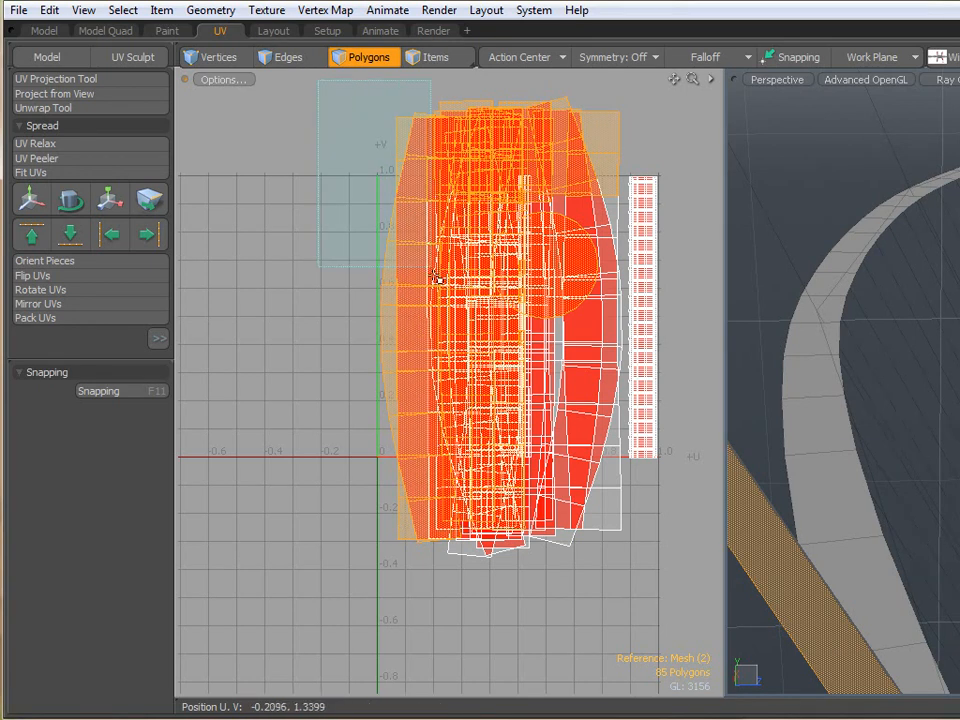
pyautogui.moveTo(404, 213); pyautogui.dragTo(560, 533, button='right')
# Select both end-cap polygons on the barrel model and hide them.
pyautogui.scroll(-6, 945, 300)
pyautogui.keyDown('alt'); pyautogui.keyDown('shift'); pyautogui.moveTo(955, 392); pyautogui.dragTo(900, 500); pyautogui.keyUp('shift'); pyautogui.keyUp('alt')
pyautogui.click(952, 190)
pyautogui.keyDown('alt'); pyautogui.moveTo(952, 300); pyautogui.dragTo(952, 130); pyautogui.keyUp('alt')
pyautogui.keyDown('alt'); pyautogui.moveTo(952, 460); pyautogui.dragTo(950, 390); pyautogui.keyUp('alt')
pyautogui.keyDown('shift'); pyautogui.click(950, 390); pyautogui.keyUp('shift')
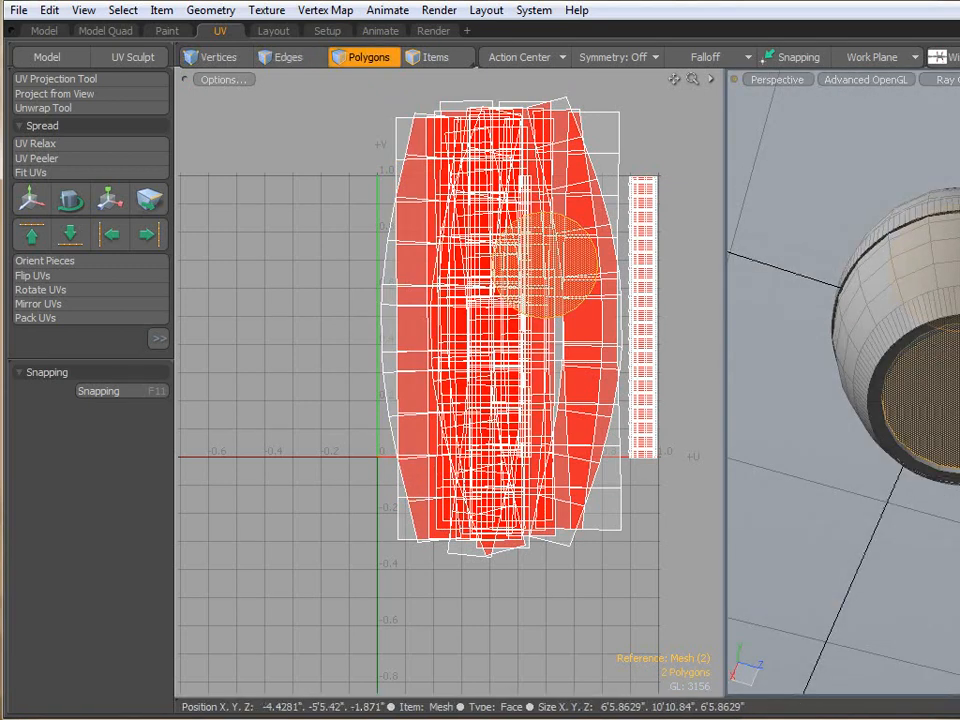
pyautogui.press('Delete')
pyautogui.keyDown('alt'); pyautogui.moveTo(287, 306); pyautogui.dragTo(279, 333); pyautogui.keyUp('alt')
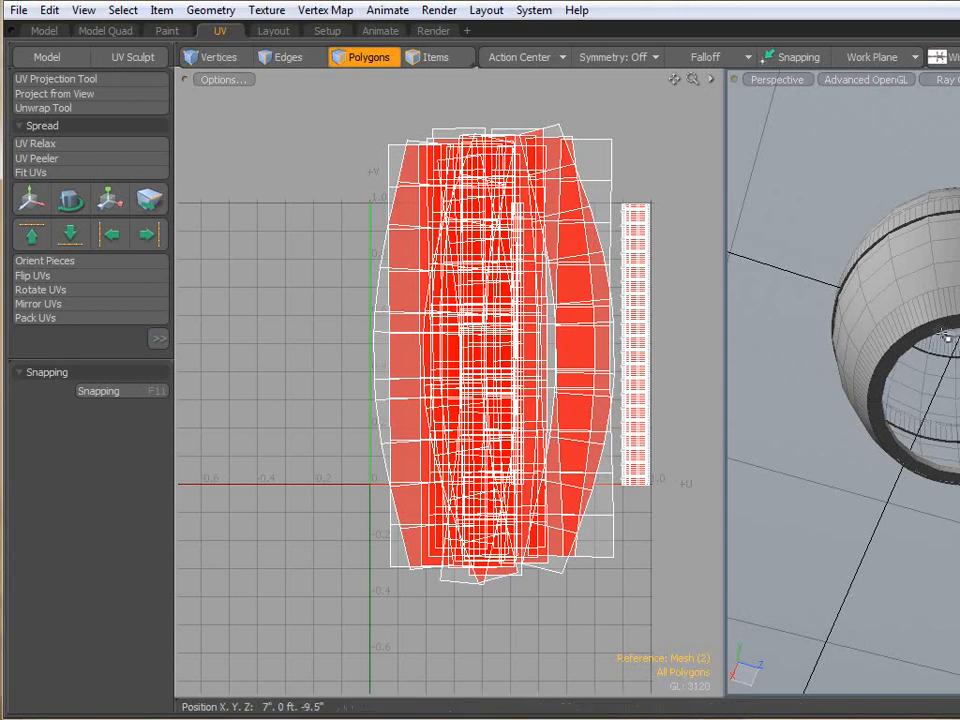
pyautogui.doubleClick(944, 334)
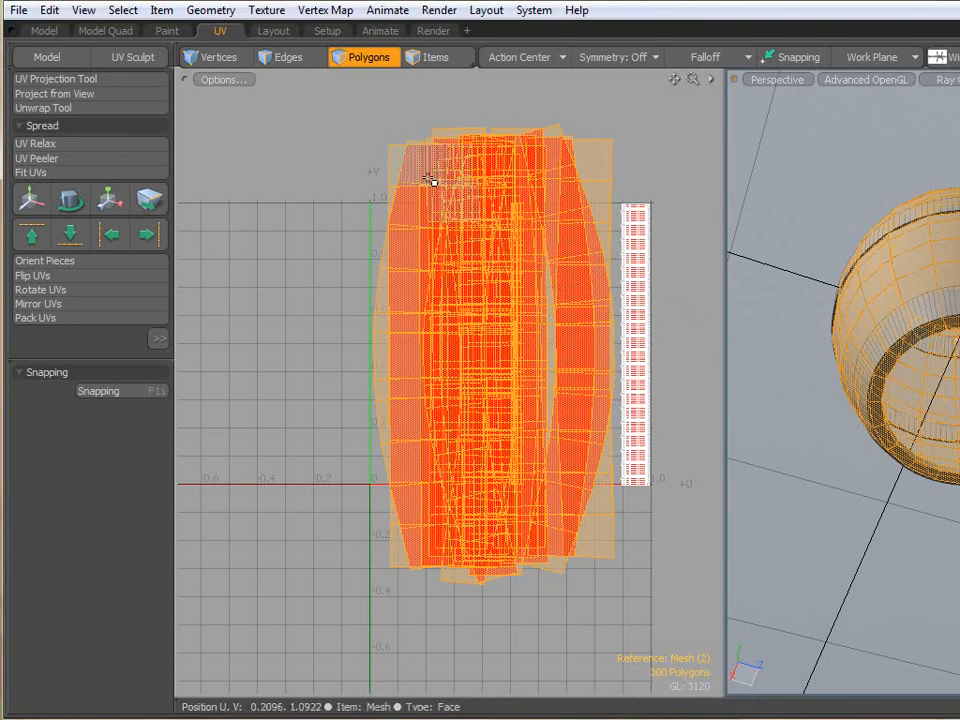
pyautogui.moveTo(435, 189); pyautogui.dragTo(564, 154)
pyautogui.moveTo(405, 183)
pyautogui.mouseDown()
pyautogui.moveTo(397, 256)
pyautogui.moveTo(574, 204)
pyautogui.moveTo(574, 178)
pyautogui.moveTo(428, 322)
pyautogui.moveTo(553, 154)
pyautogui.moveTo(568, 549)
pyautogui.moveTo(408, 546)
pyautogui.moveTo(392, 308)
pyautogui.mouseUp()
pyautogui.hotkey('shift', 'Up')
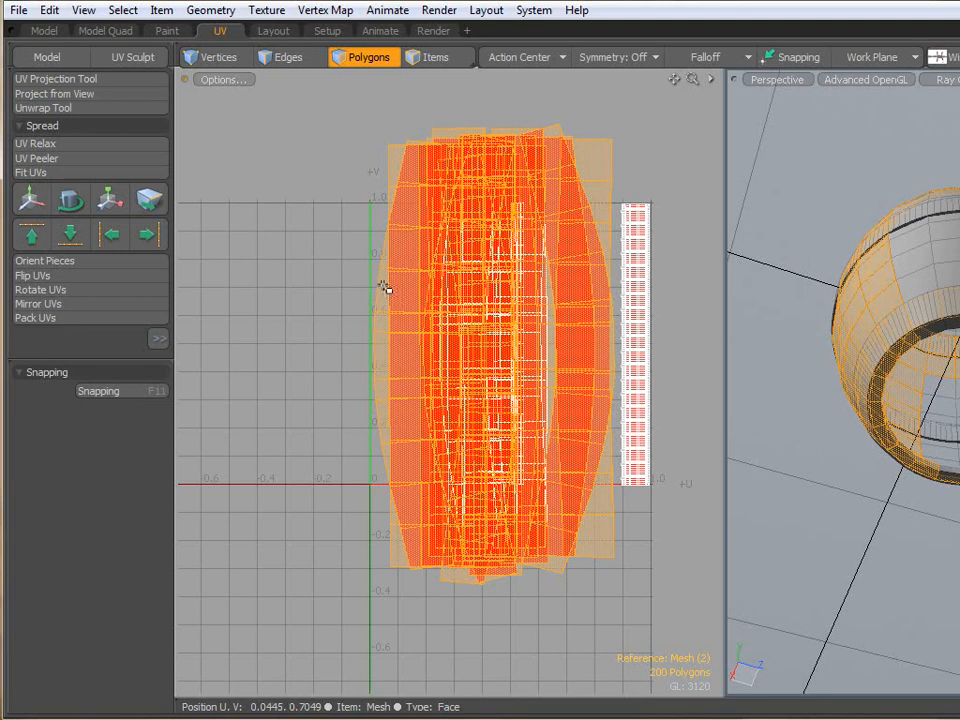
pyautogui.moveTo(392, 205)
pyautogui.mouseDown()
pyautogui.moveTo(405, 185)
pyautogui.moveTo(585, 154)
pyautogui.mouseUp()
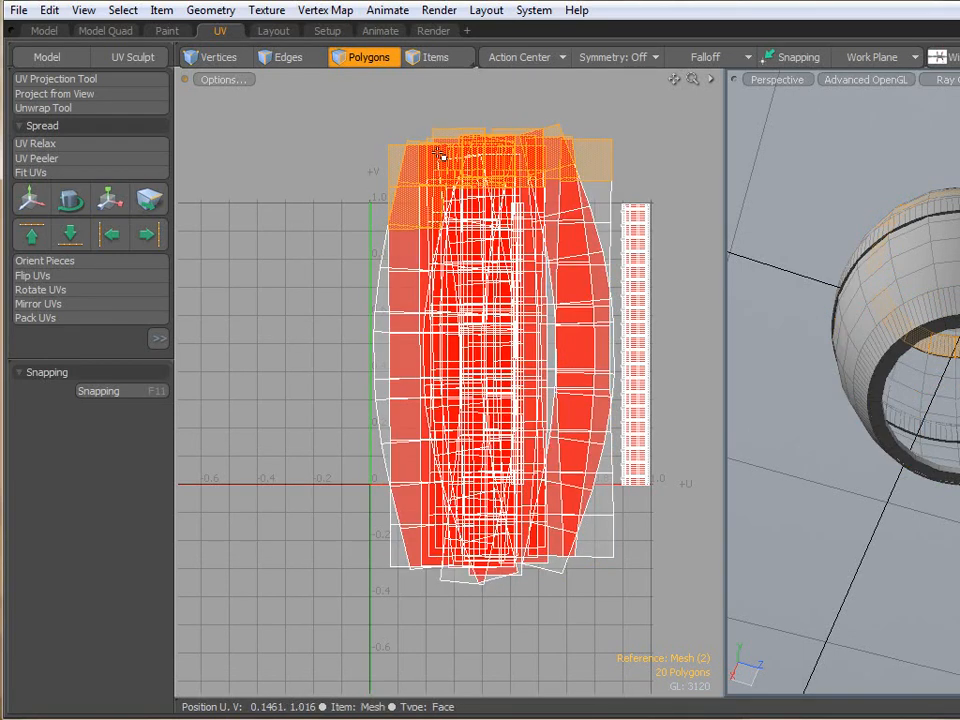
pyautogui.press('l')
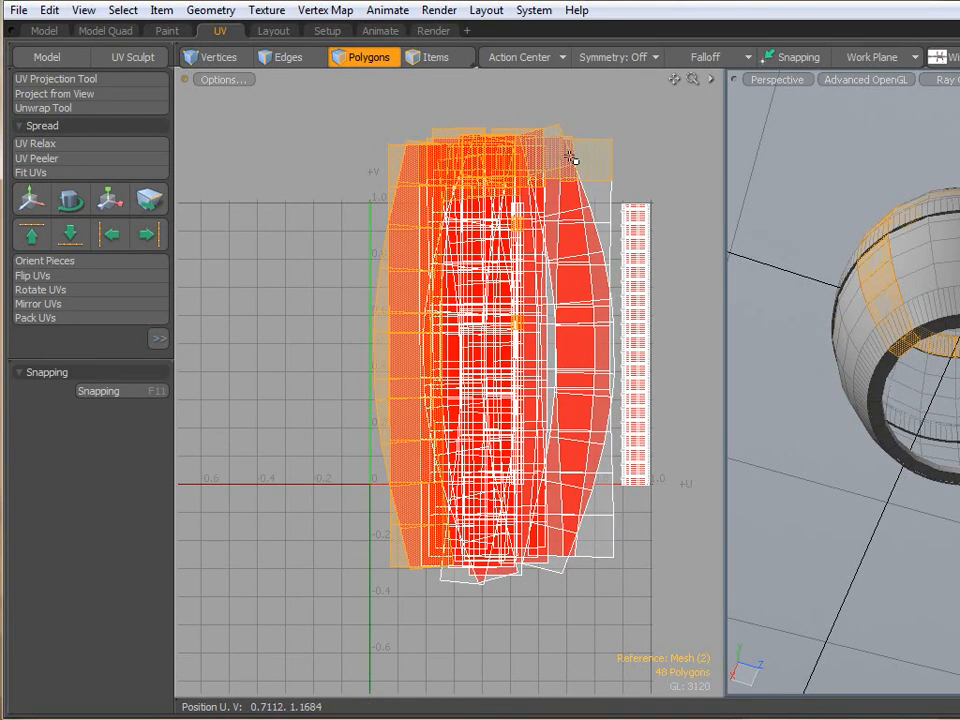
# Select the flat rim polygon loop and its adjoining inner loop at one barrel end and hide them.
pyautogui.scroll(5, 880, 338)
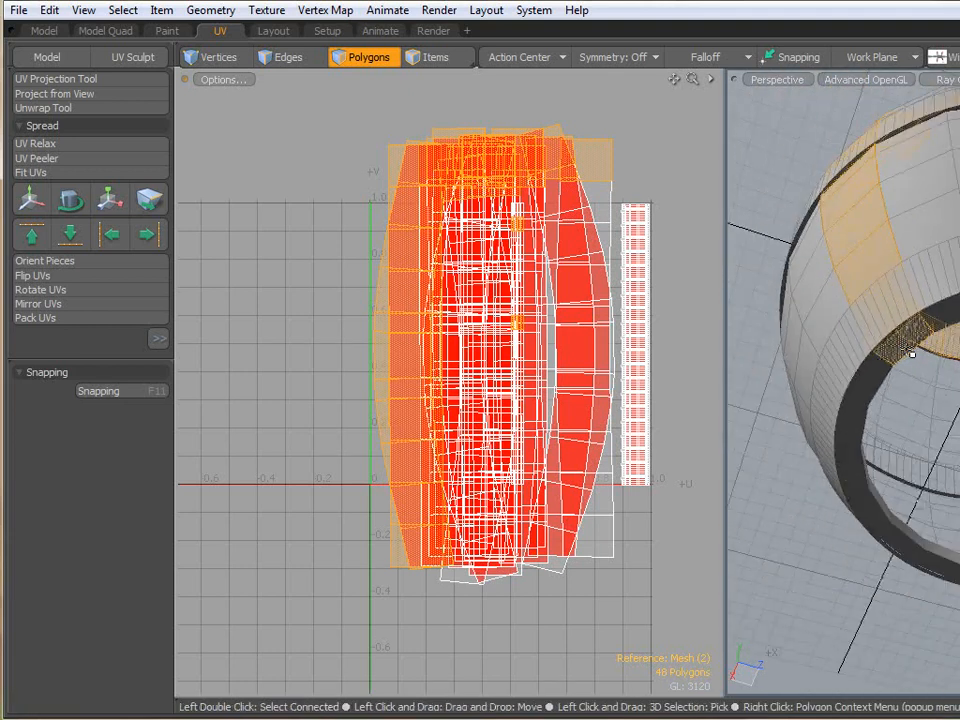
pyautogui.moveTo(912, 335)
pyautogui.mouseDown()
pyautogui.moveTo(932, 326)
pyautogui.moveTo(872, 379)
pyautogui.moveTo(615, 508)
pyautogui.moveTo(615, 462)
pyautogui.mouseUp()
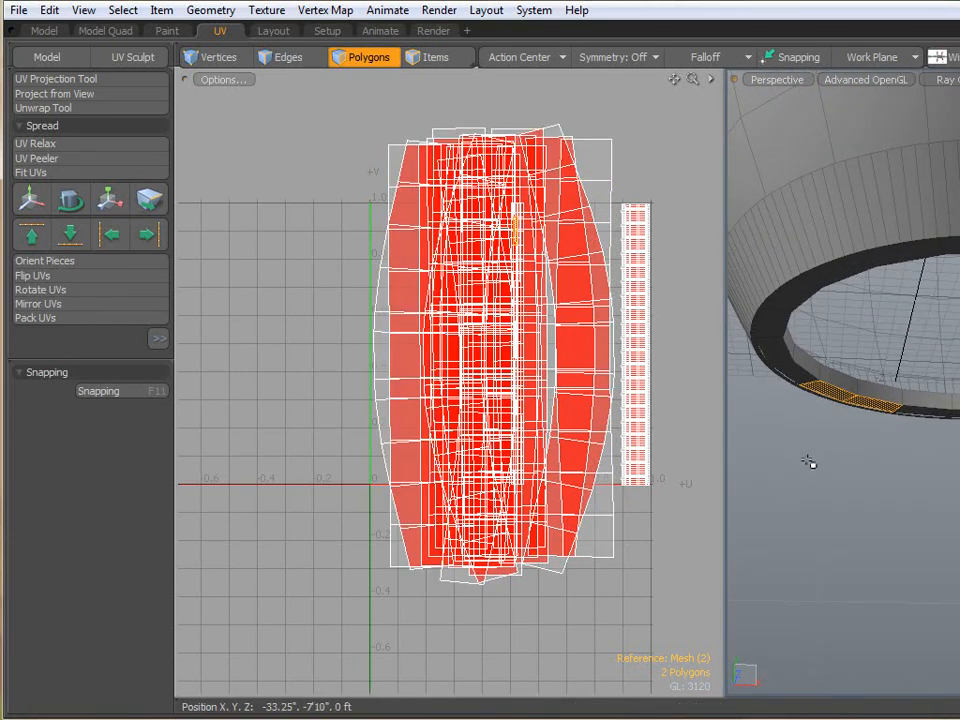
pyautogui.press('l')
pyautogui.scroll(3, 874, 394)
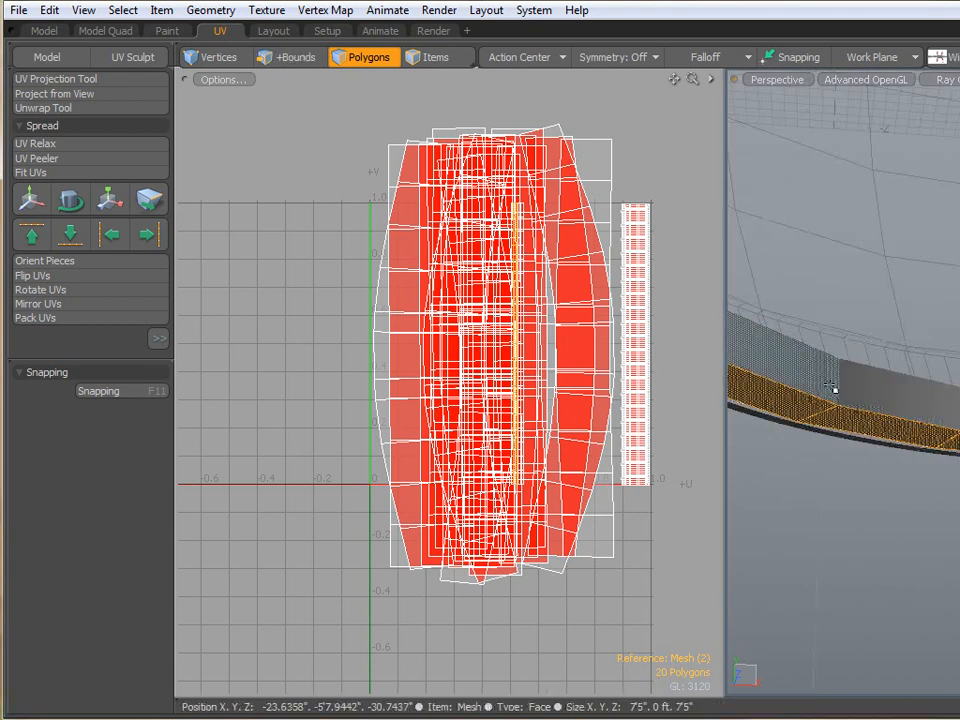
pyautogui.keyDown('shift'); pyautogui.moveTo(833, 388); pyautogui.dragTo(885, 396); pyautogui.keyUp('shift')
pyautogui.press('l')
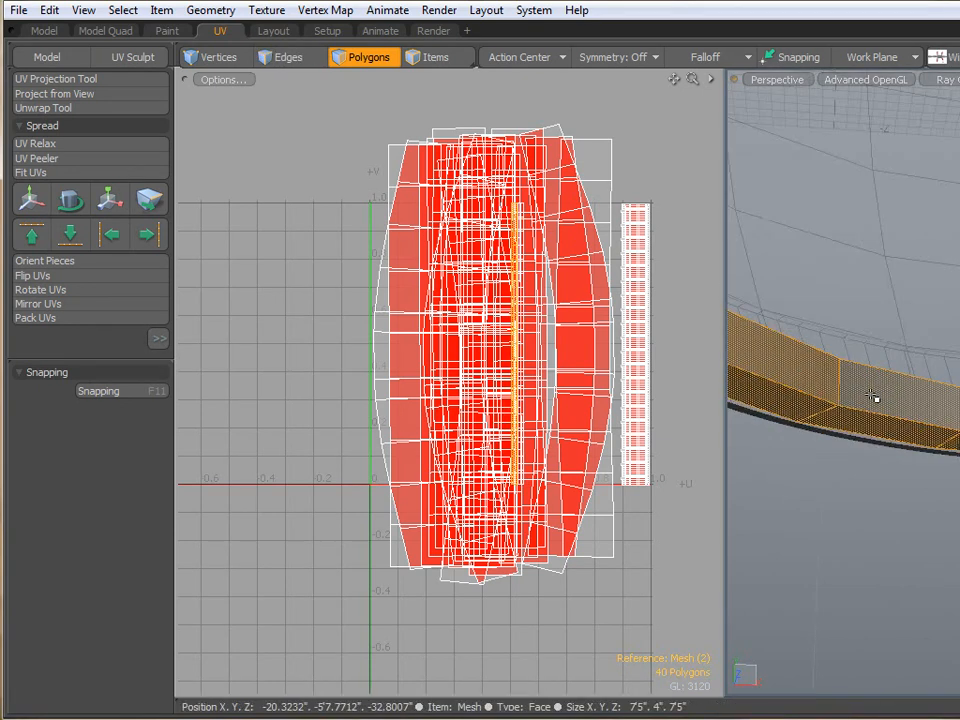
pyautogui.press('Delete')
# Select the flat rim loop and its inner wall loop at the opposite barrel end and hide them.
pyautogui.scroll(-5, 898, 318)
pyautogui.keyDown('alt'); pyautogui.moveTo(898, 318); pyautogui.dragTo(945, 481); pyautogui.keyUp('alt')
pyautogui.scroll(-5, 931, 394)
pyautogui.keyDown('alt'); pyautogui.moveTo(931, 394); pyautogui.dragTo(919, 306); pyautogui.keyUp('alt')
pyautogui.scroll(6, 928, 274)
pyautogui.moveTo(902, 237); pyautogui.dragTo(956, 221)
pyautogui.press('l')
pyautogui.keyDown('shift'); pyautogui.moveTo(921, 269); pyautogui.dragTo(943, 266); pyautogui.keyUp('shift')
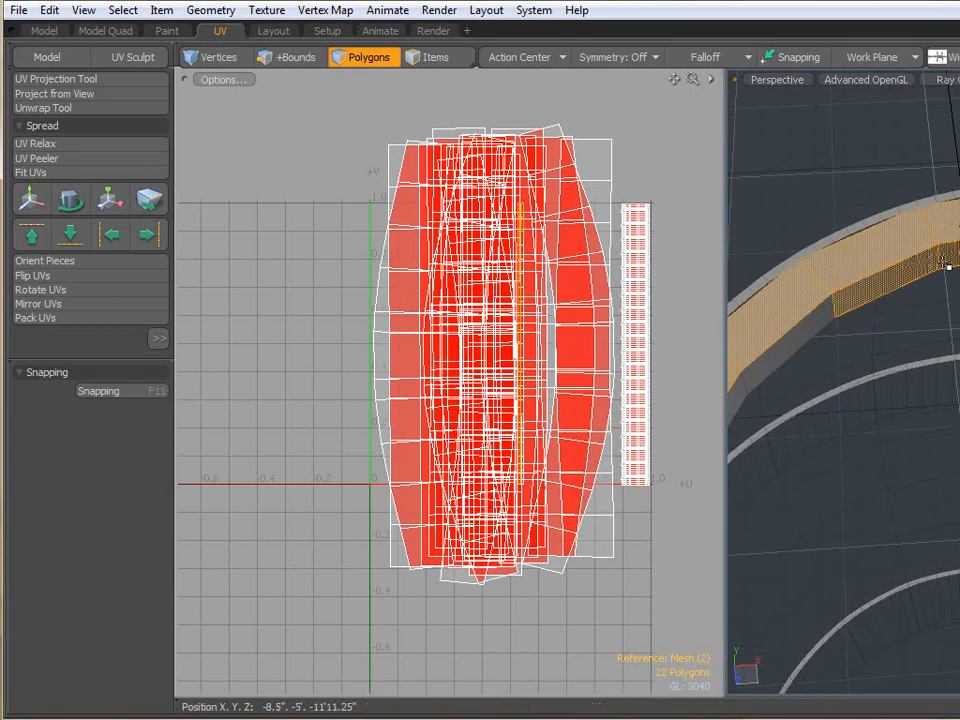
pyautogui.press('l')
pyautogui.press('h')
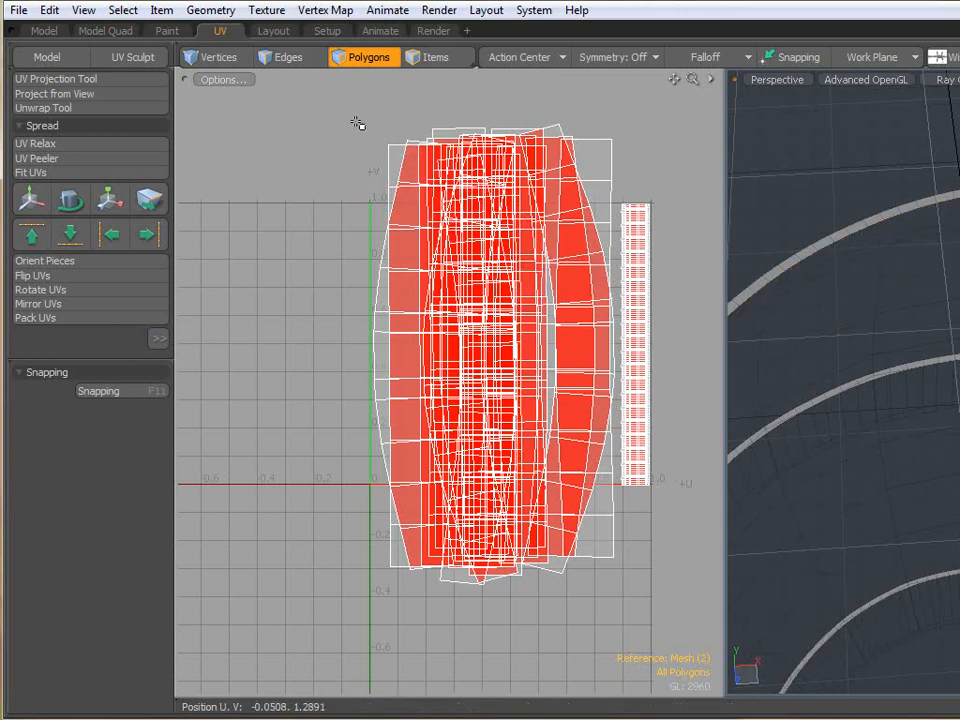
# Select all connected stave polygons and straighten their UVs with UV Relax in Adaptive mode.
pyautogui.scroll(-2, 357, 123)
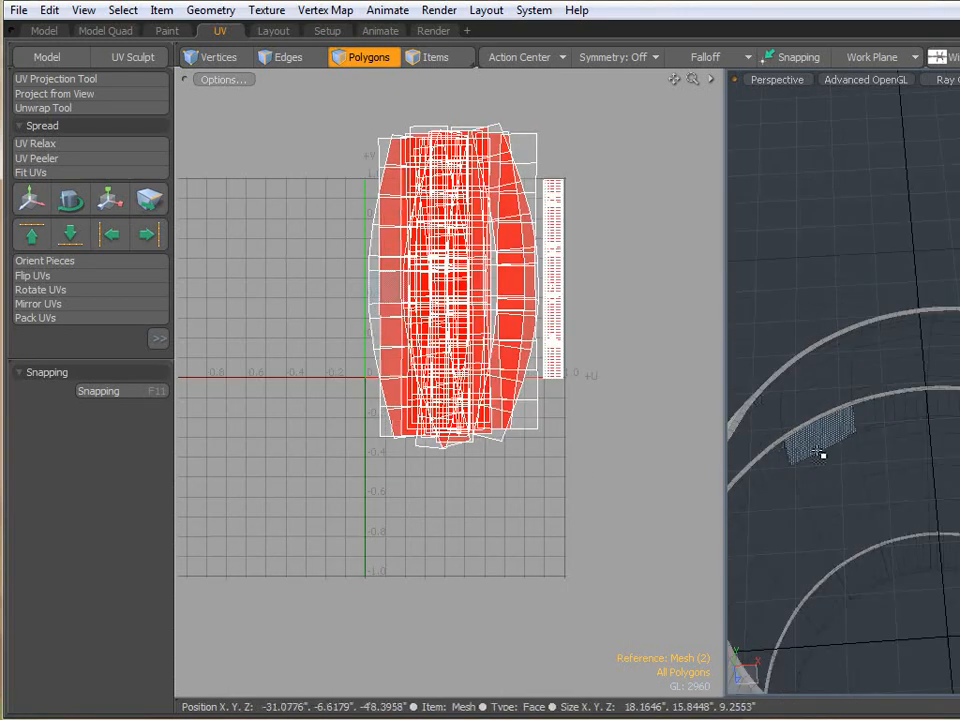
pyautogui.doubleClick(842, 385)
pyautogui.keyDown('alt'); pyautogui.moveTo(838, 489); pyautogui.dragTo(952, 254); pyautogui.keyUp('alt')
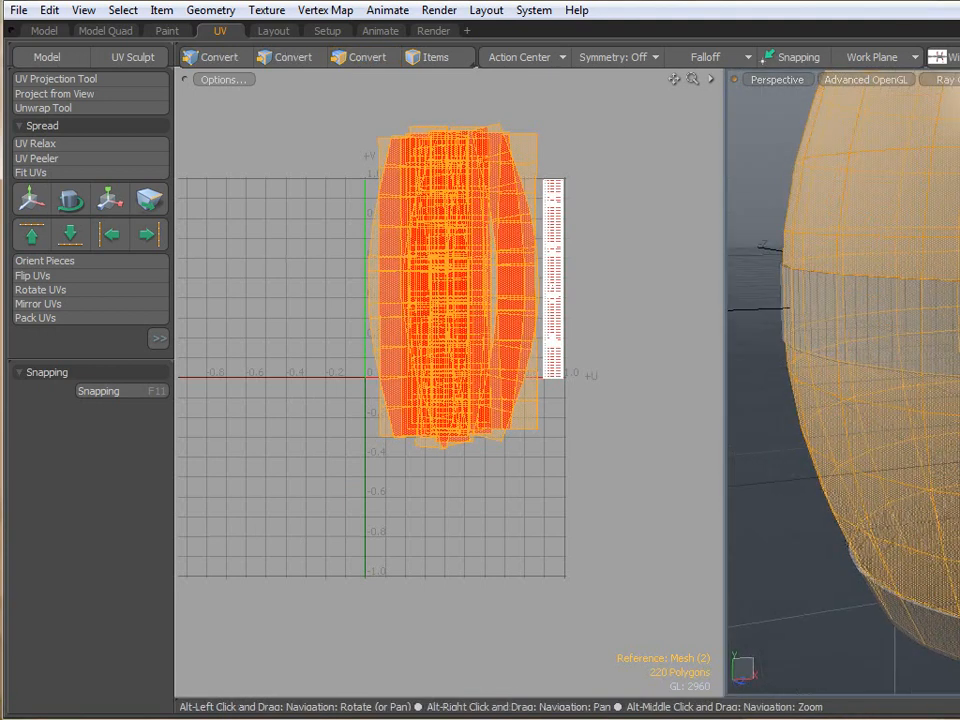
pyautogui.keyDown('alt'); pyautogui.moveTo(887, 328); pyautogui.dragTo(860, 280); pyautogui.keyUp('alt')
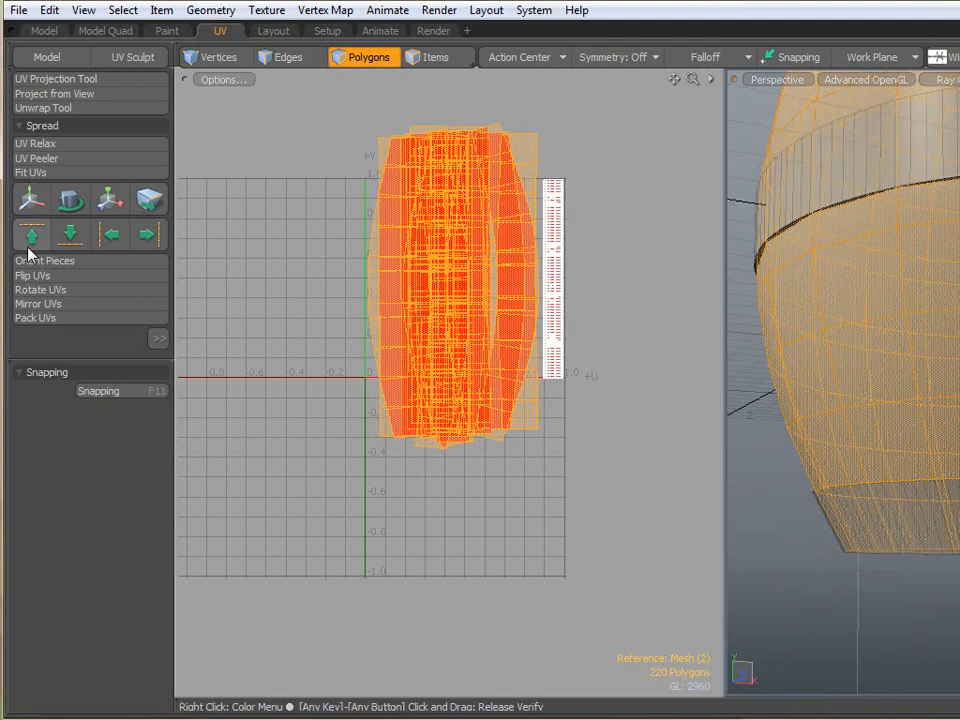
pyautogui.click(38, 145)
pyautogui.click(257, 241)
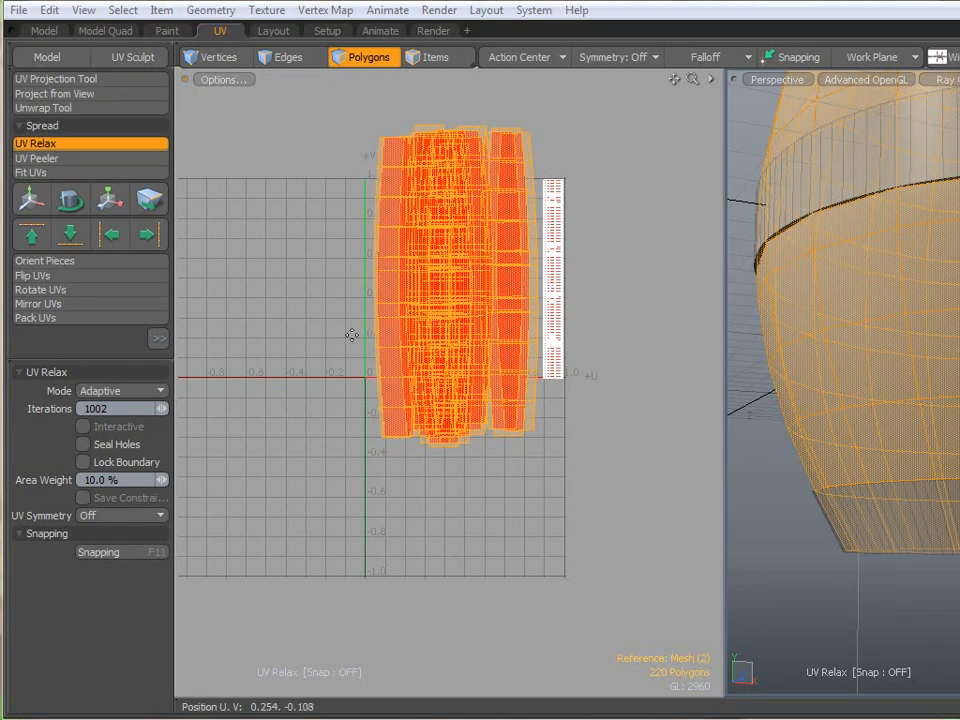
pyautogui.click(146, 146)
# Unhide the end caps and rims, and clear the polygon selection.
pyautogui.keyDown('alt'); pyautogui.moveTo(496, 271); pyautogui.dragTo(471, 321); pyautogui.keyUp('alt')
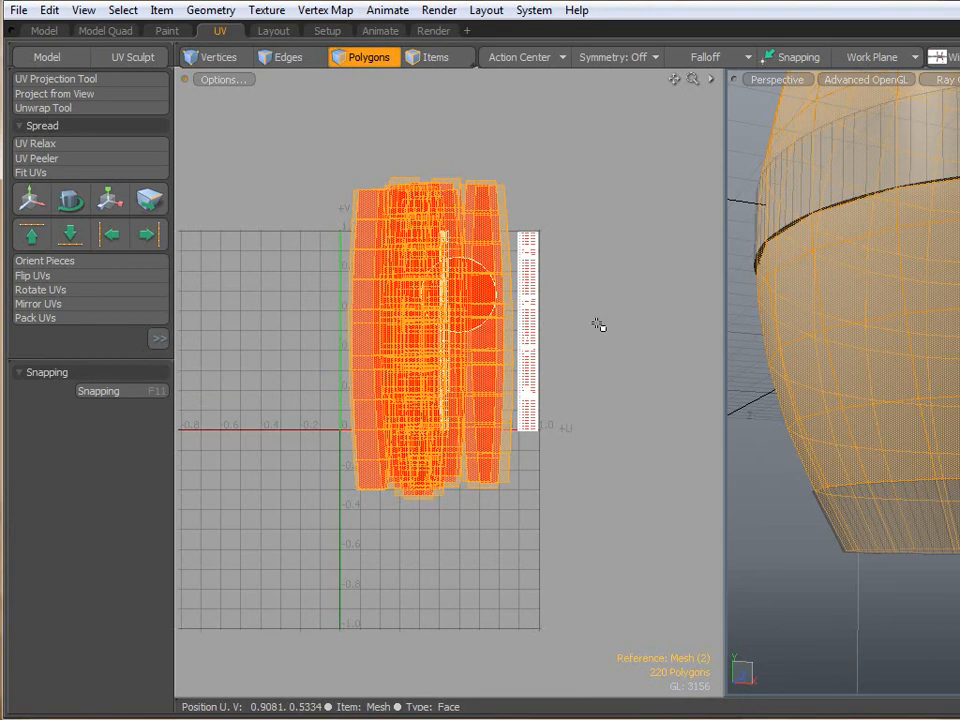
pyautogui.keyDown('alt'); pyautogui.scroll(-2, 611, 326); pyautogui.keyUp('alt')
pyautogui.keyDown('alt'); pyautogui.moveTo(610, 323); pyautogui.dragTo(564, 321); pyautogui.keyUp('alt')
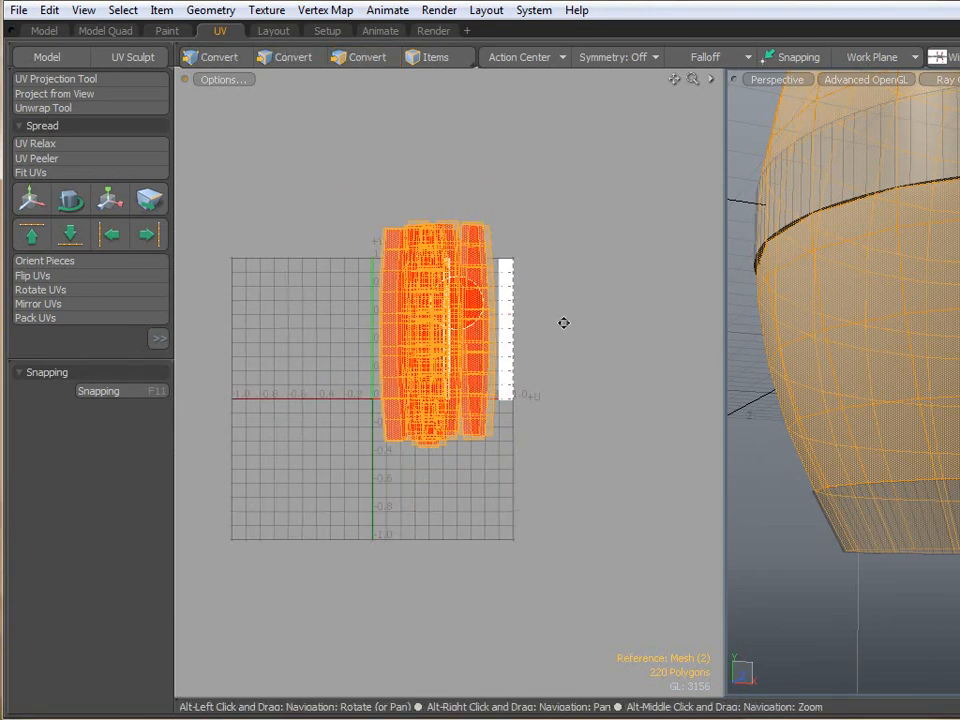
pyautogui.click(375, 146)
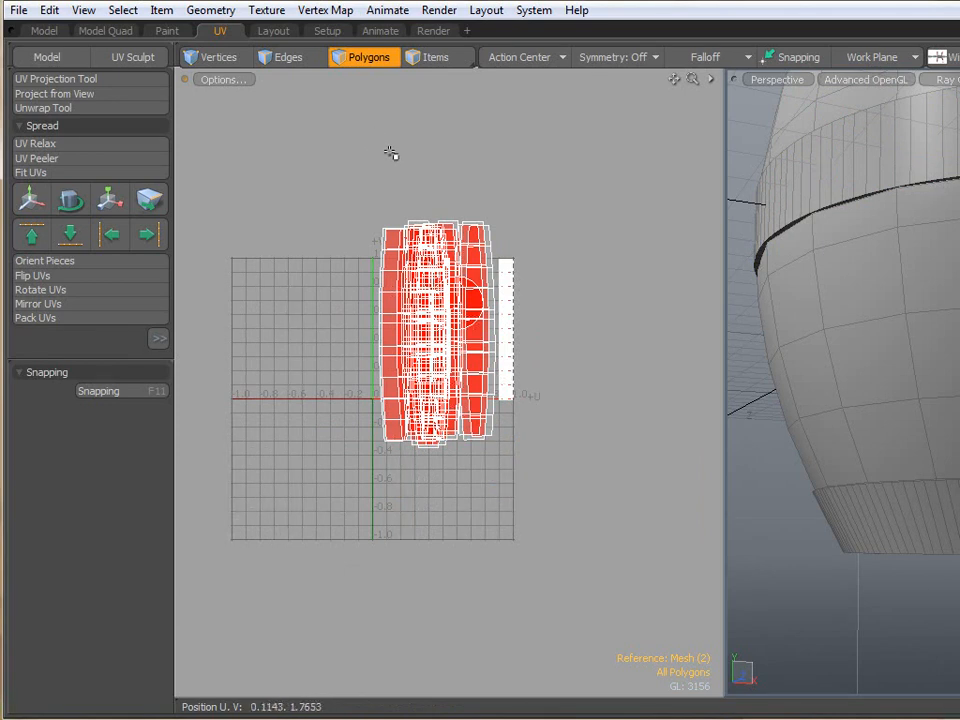
# Export the barrel's UV layout to an EPS file named UVs.
pyautogui.click(268, 11)
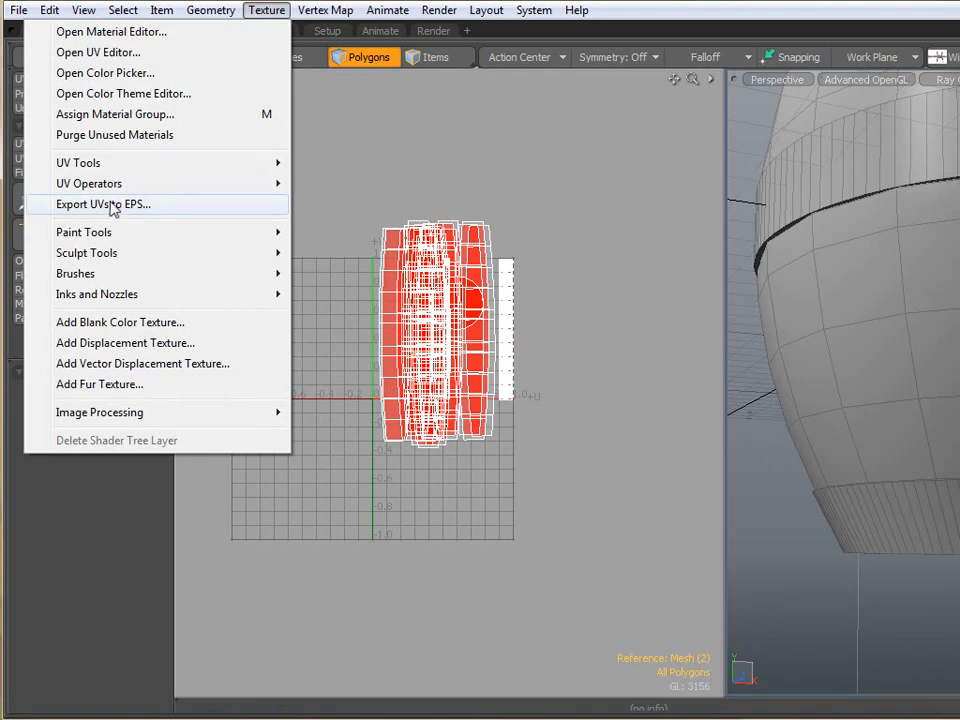
pyautogui.click(62, 206)
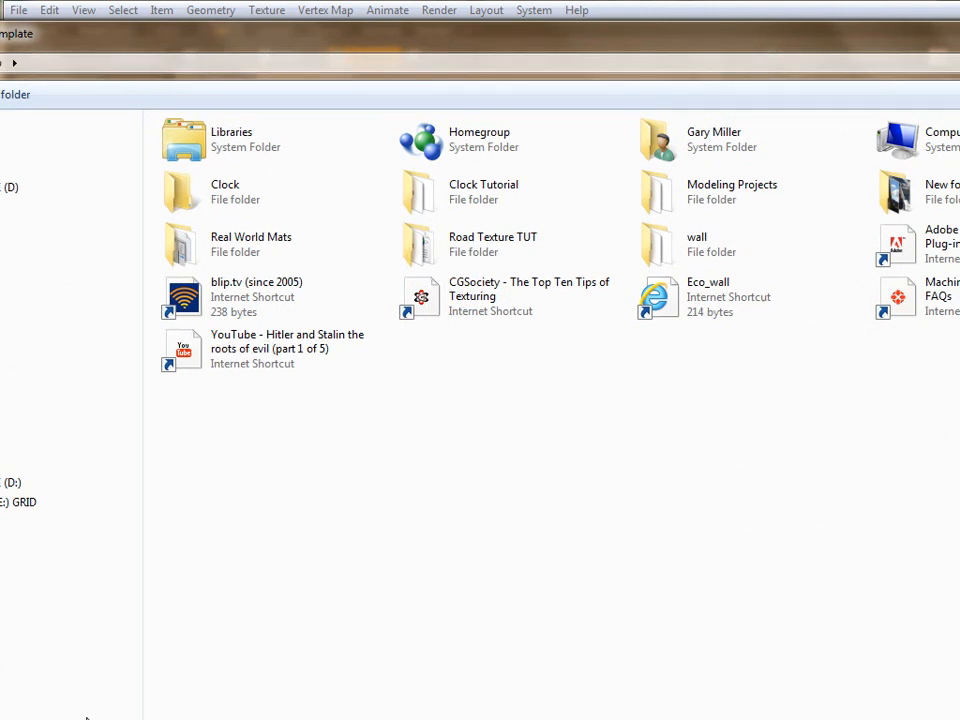
pyautogui.press('Return')
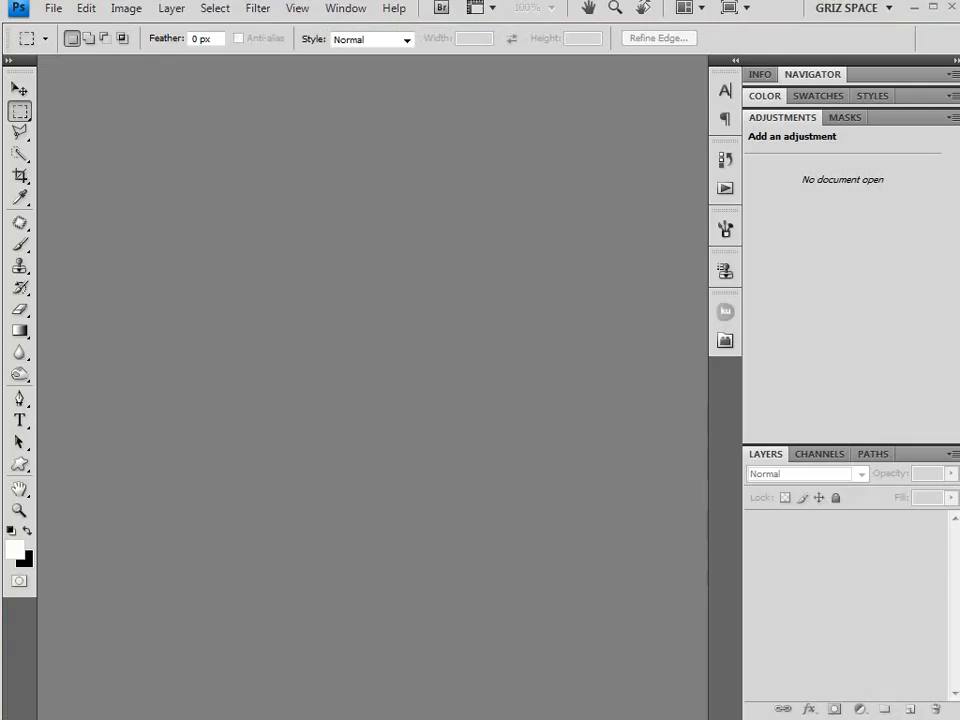
# Open UVs.EPS in Photoshop, rasterized at 1000 × 1000 pixels and 300 pixels/inch.
pyautogui.moveTo(437, 204); pyautogui.dragTo(364, 203)
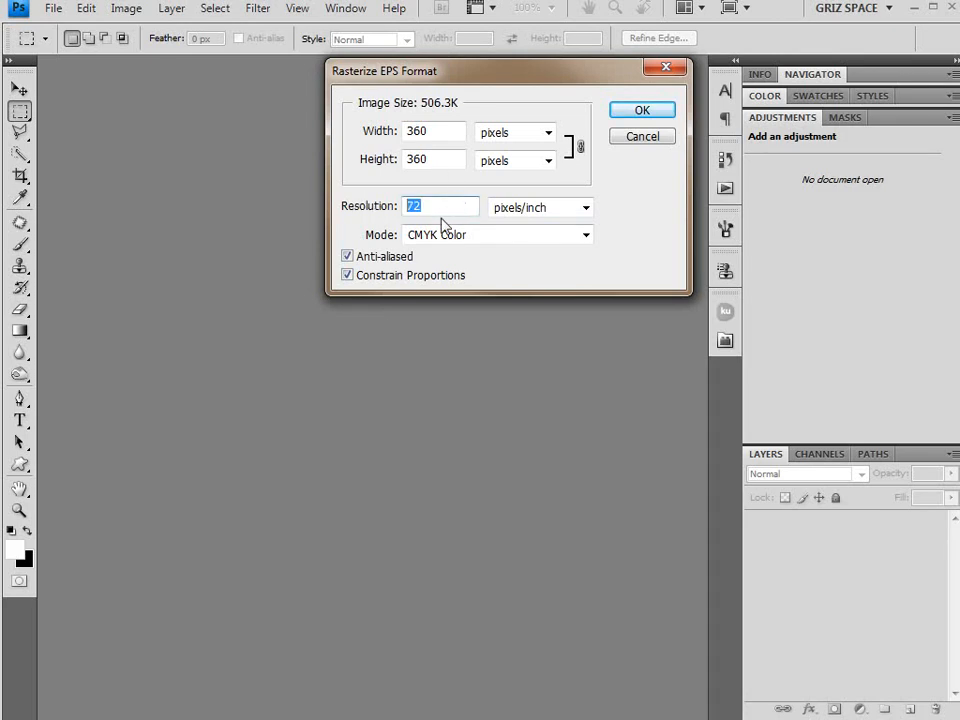
pyautogui.write('300')
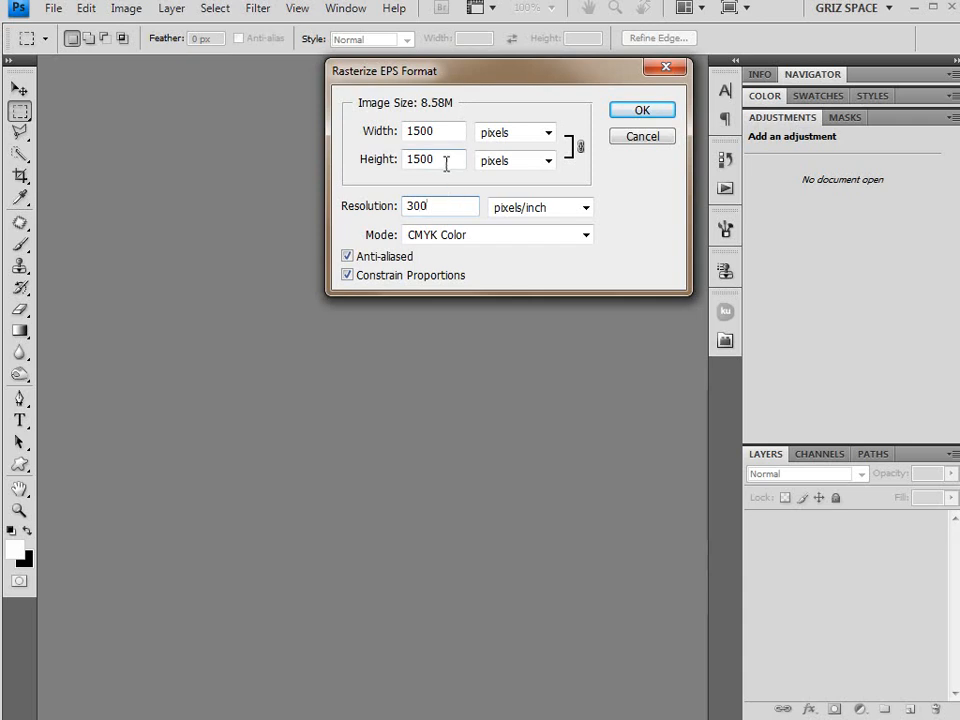
pyautogui.moveTo(446, 164); pyautogui.dragTo(360, 168)
pyautogui.write('100')
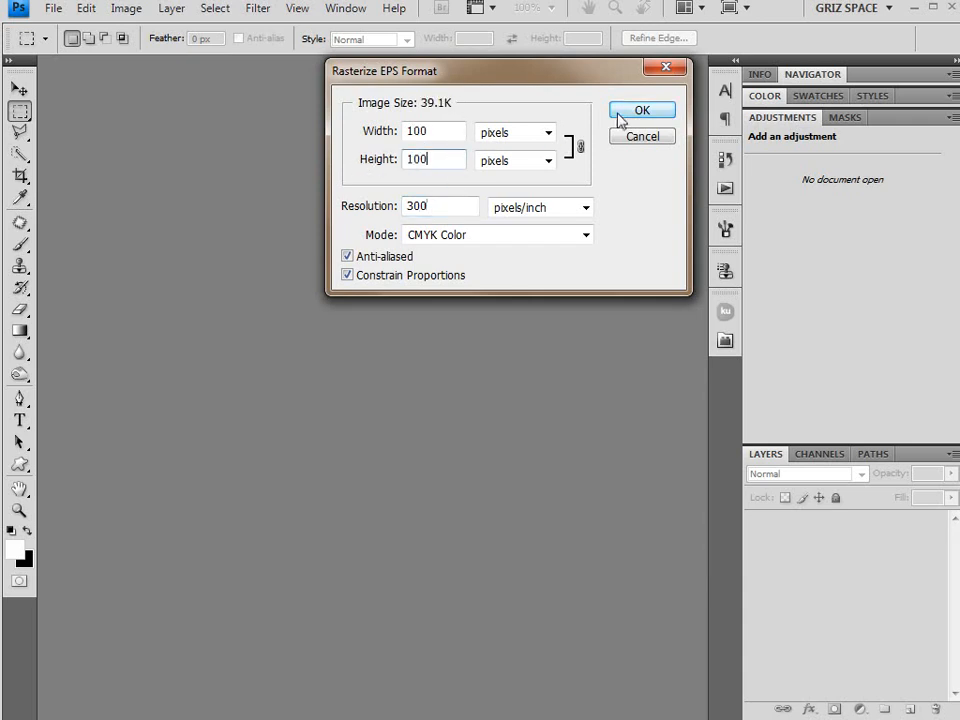
pyautogui.write('0')
pyautogui.click(621, 115)
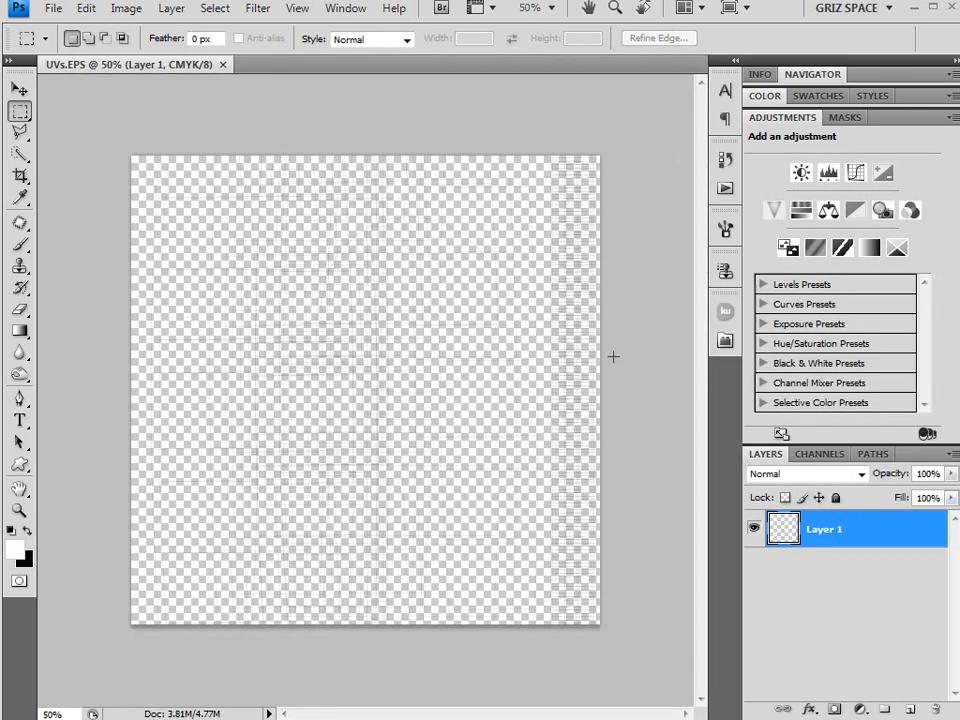
# Darken the UV lines by twice duplicating the line layer and merging it with its copy.
pyautogui.click(19, 90)
pyautogui.moveTo(838, 524); pyautogui.dragTo(910, 712)
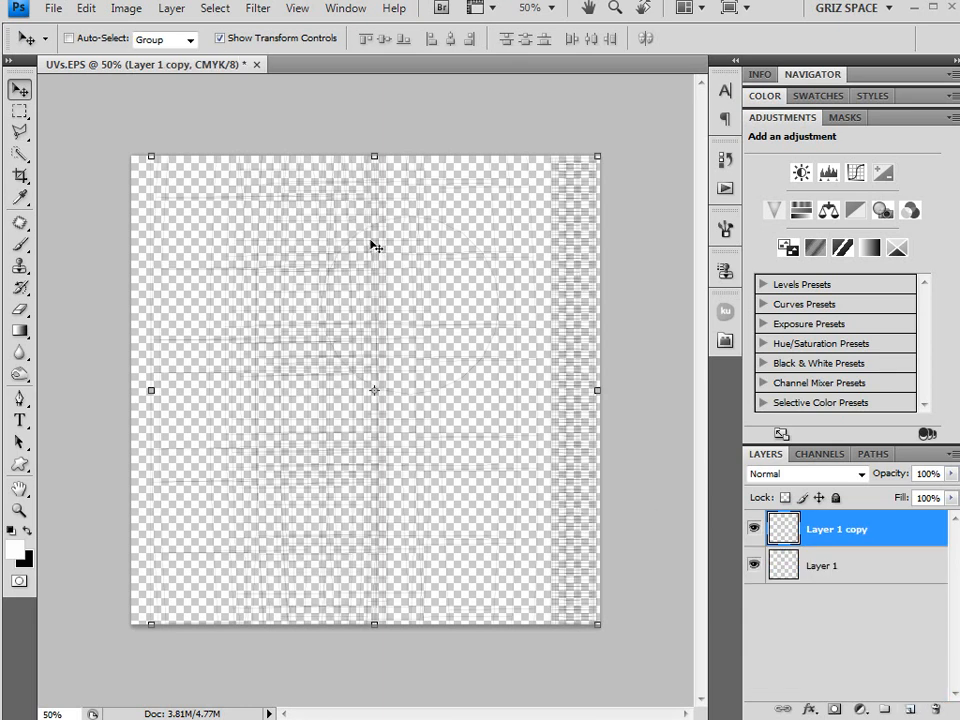
pyautogui.keyDown('shift'); pyautogui.click(866, 568); pyautogui.keyUp('shift')
pyautogui.rightClick(867, 565)
pyautogui.click(912, 513)
pyautogui.moveTo(908, 530); pyautogui.dragTo(910, 708)
pyautogui.keyDown('shift'); pyautogui.click(907, 575); pyautogui.keyUp('shift')
pyautogui.rightClick(907, 575)
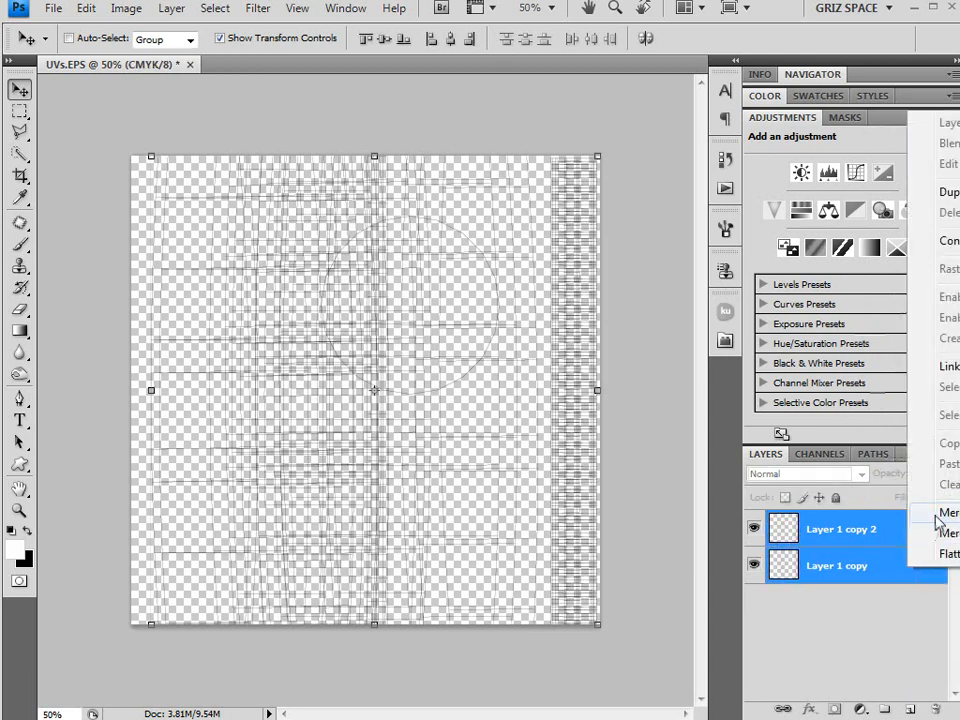
pyautogui.click(915, 522)
# Add a new layer, fill it with white, and place it beneath the UV line layer.
pyautogui.click(911, 709)
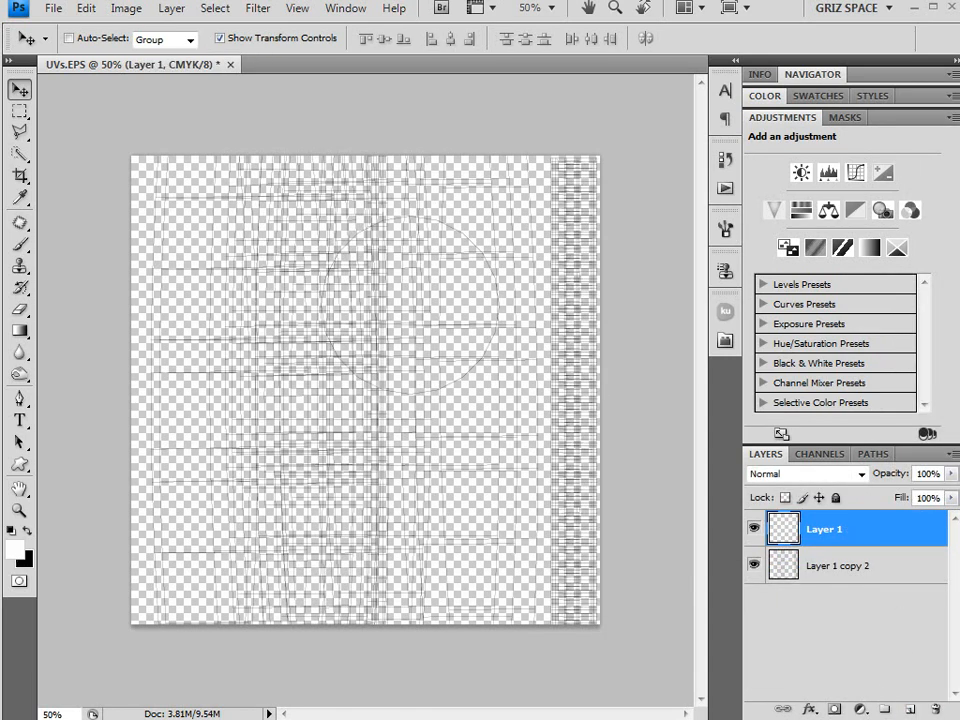
pyautogui.hotkey('alt', 'BackSpace')
pyautogui.moveTo(898, 546); pyautogui.dragTo(895, 598)
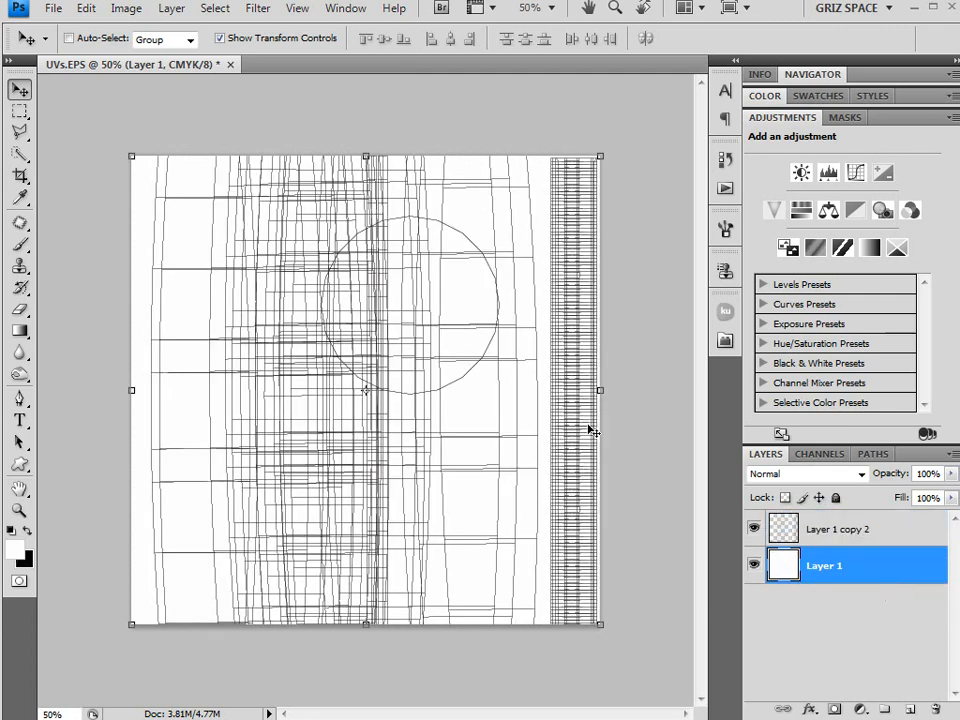
# Open the Boards_C_02.jpg wood texture through Bridge and copy it into the UVs.EPS document as a new layer.
pyautogui.click(819, 632)
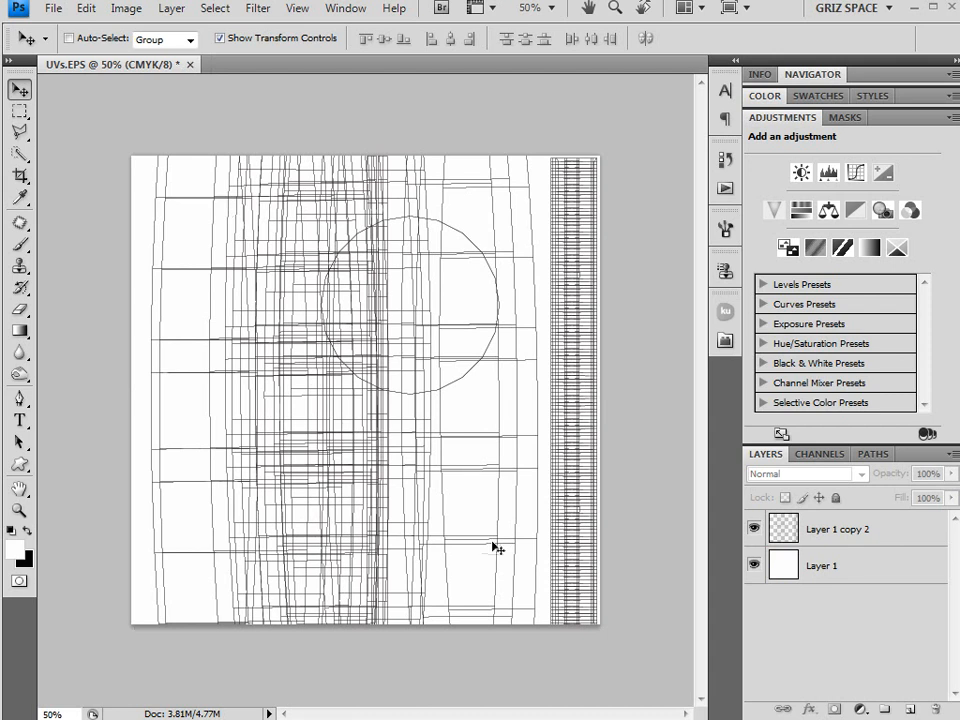
pyautogui.click(443, 9)
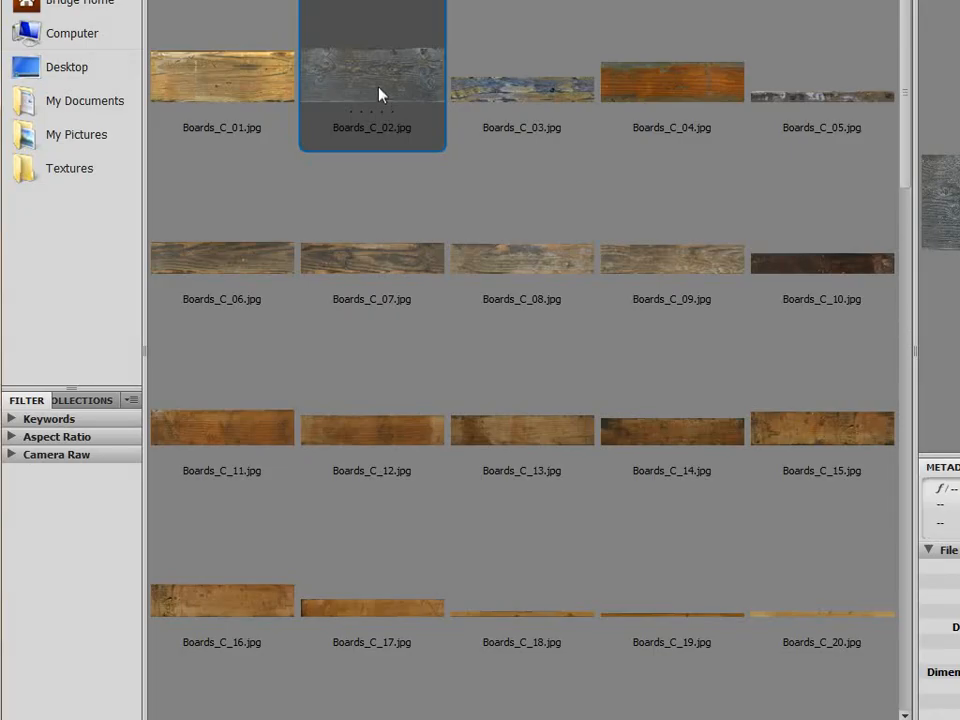
pyautogui.doubleClick(379, 94)
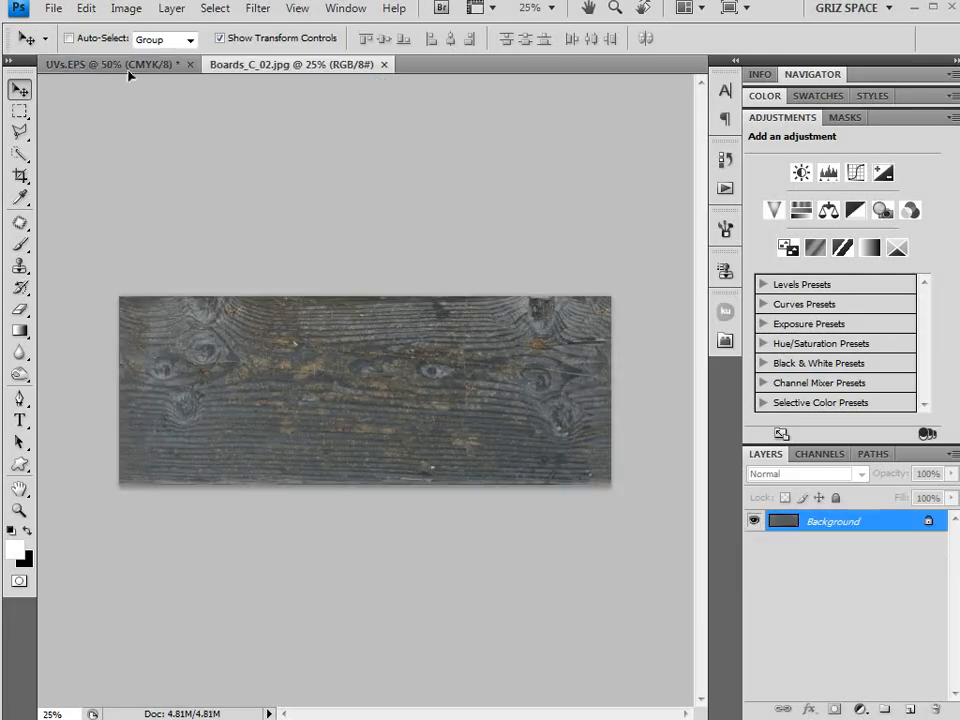
pyautogui.moveTo(128, 70); pyautogui.dragTo(366, 343)
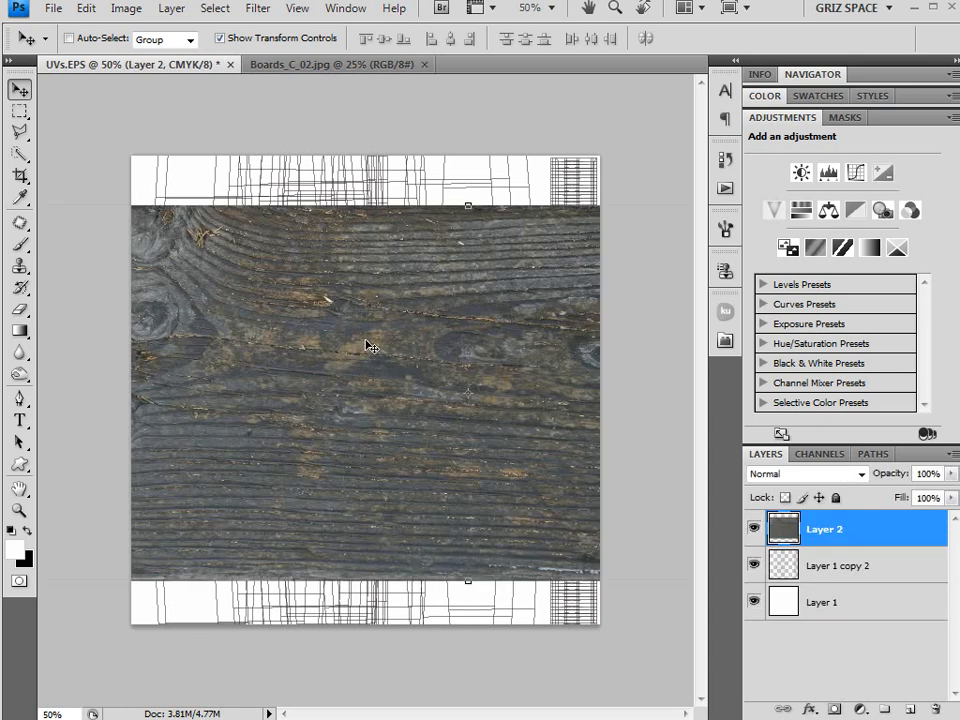
# Rotate the wood layer 90° so its grain runs vertically, and align it with the canvas's left edge.
pyautogui.scroll(-3, 391, 358)
pyautogui.scroll(-2, 391, 358)
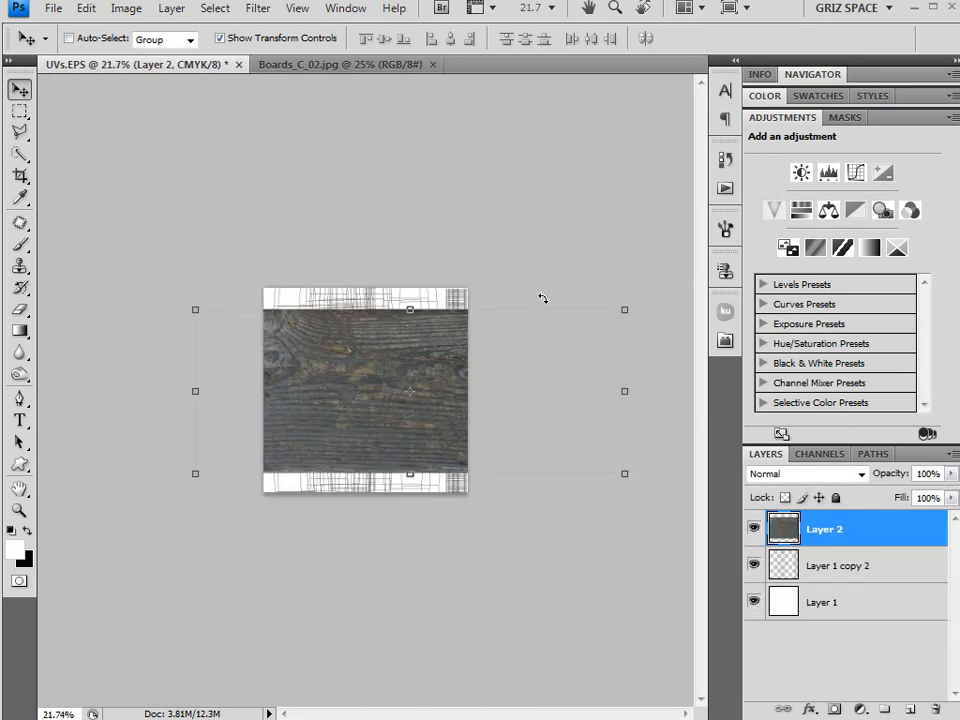
pyautogui.moveTo(638, 303); pyautogui.dragTo(480, 538)
pyautogui.moveTo(321, 397); pyautogui.dragTo(289, 392)
pyautogui.scroll(2, 313, 390)
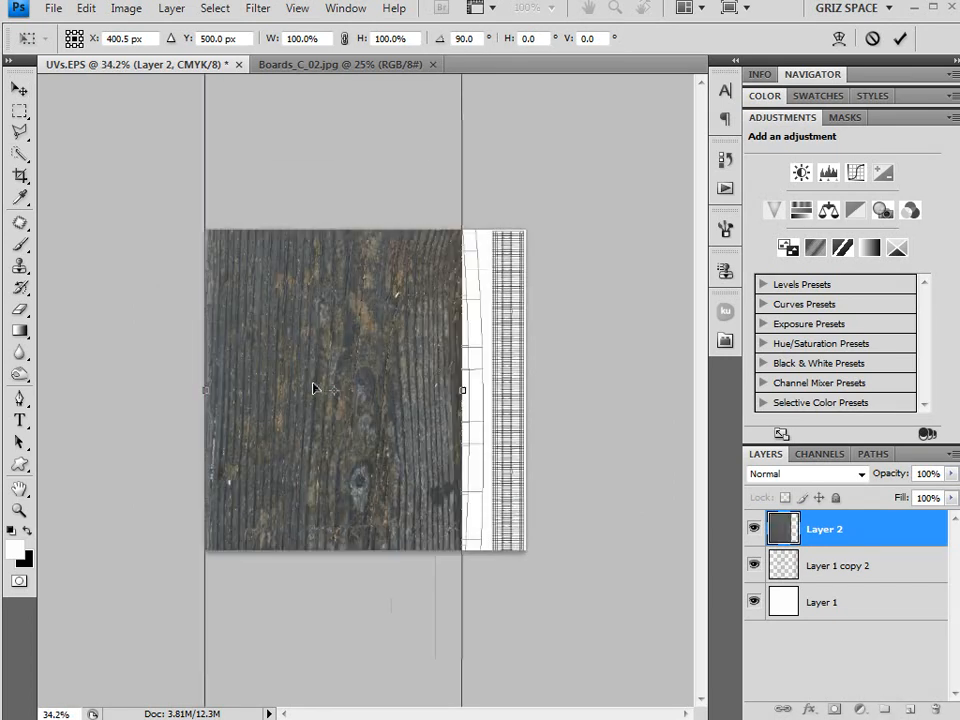
pyautogui.scroll(-2, 343, 350)
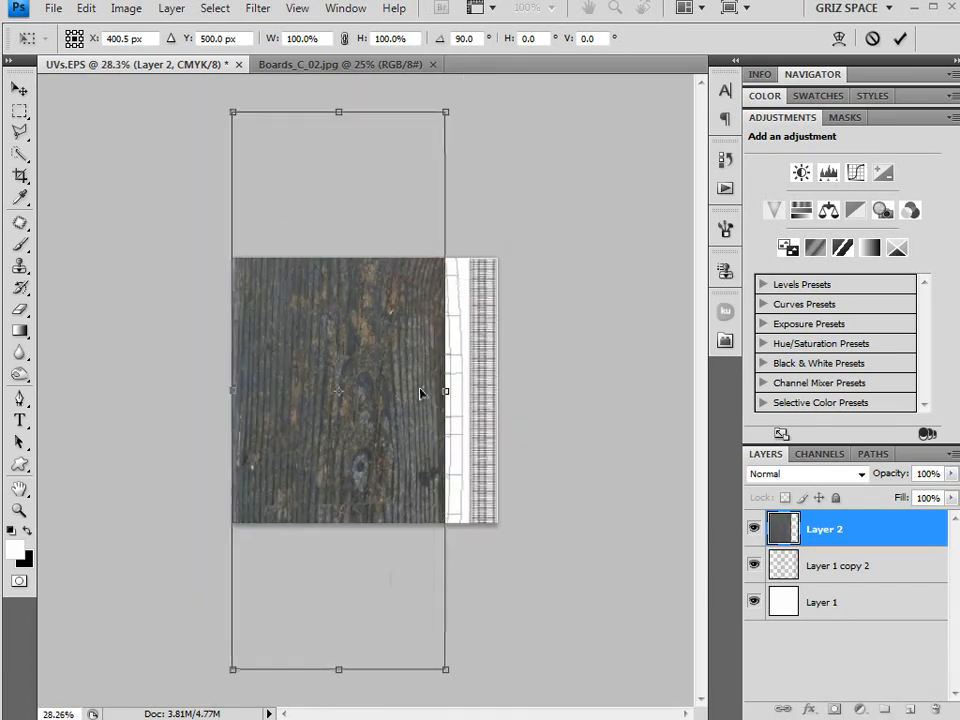
pyautogui.scroll(2, 425, 396)
pyautogui.scroll(1, 425, 396)
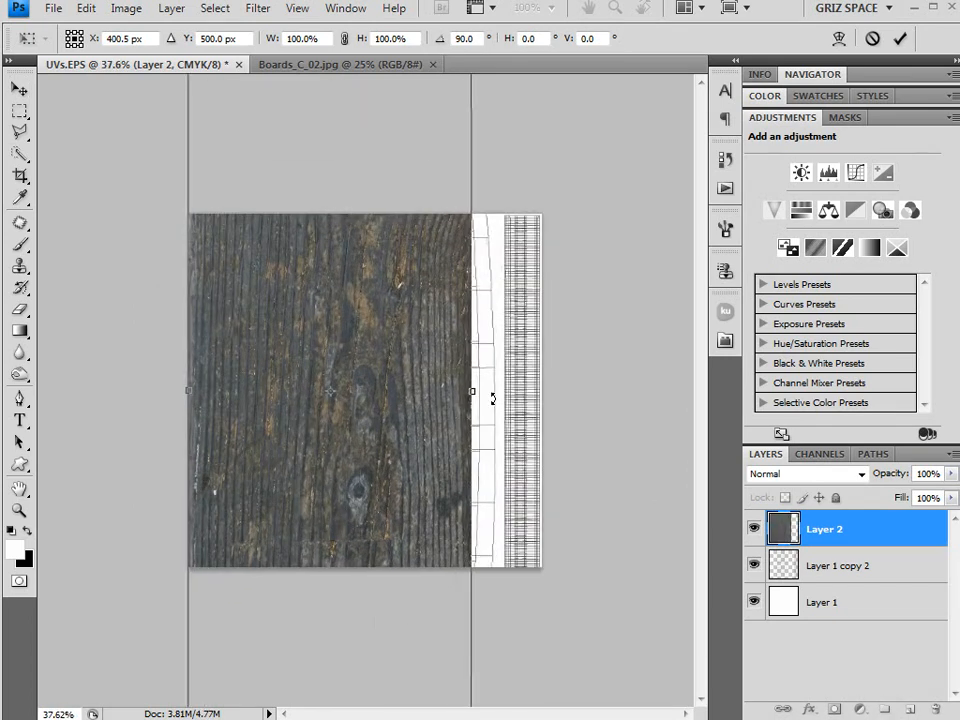
pyautogui.click(900, 38)
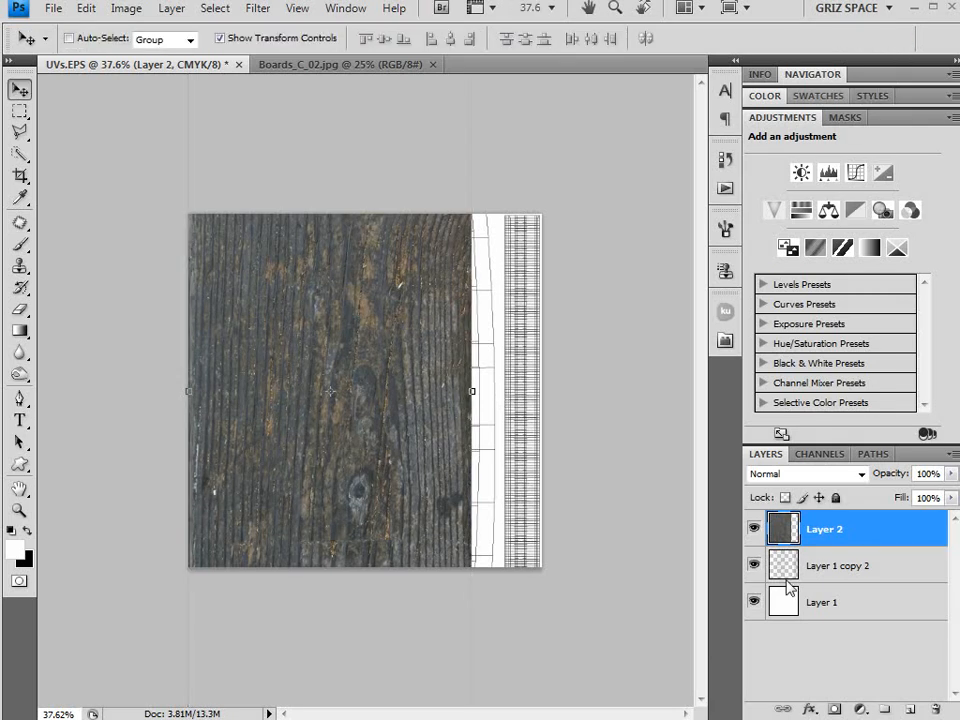
# Check the UV lines beneath the wood layer and widen it to 110% to cover the barrel-side UVs.
pyautogui.click(754, 528)
pyautogui.scroll(1, 407, 400)
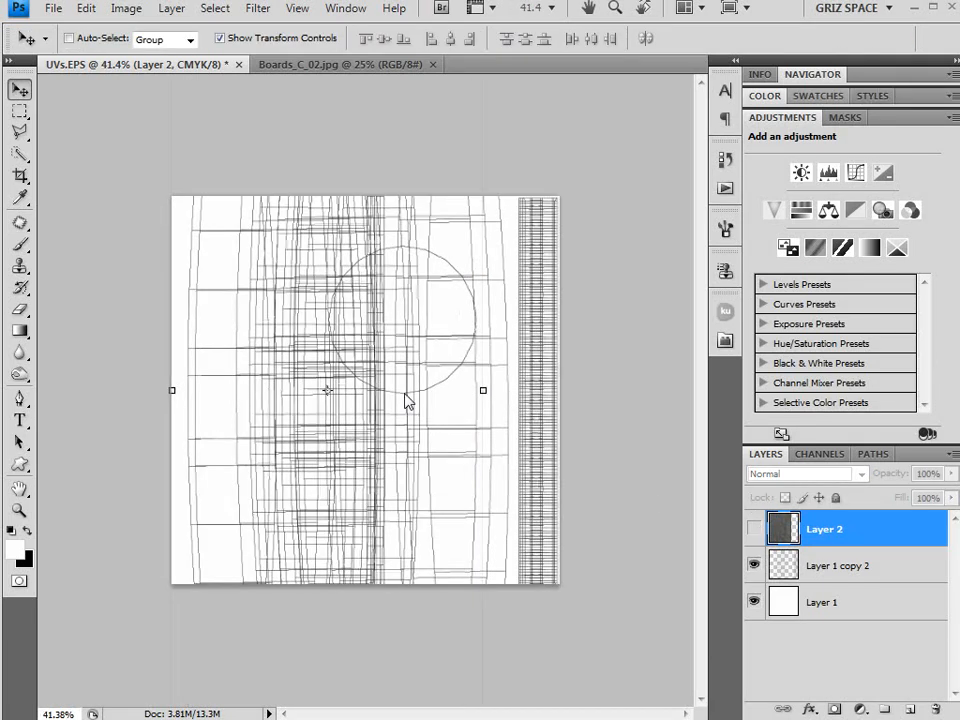
pyautogui.scroll(2, 405, 400)
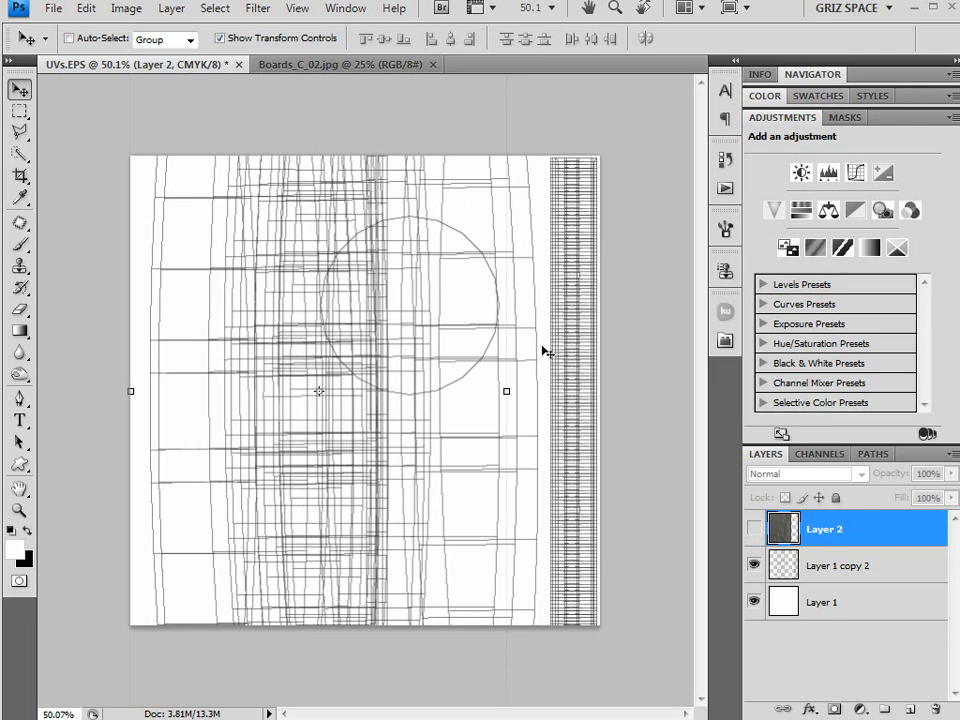
pyautogui.click(753, 529)
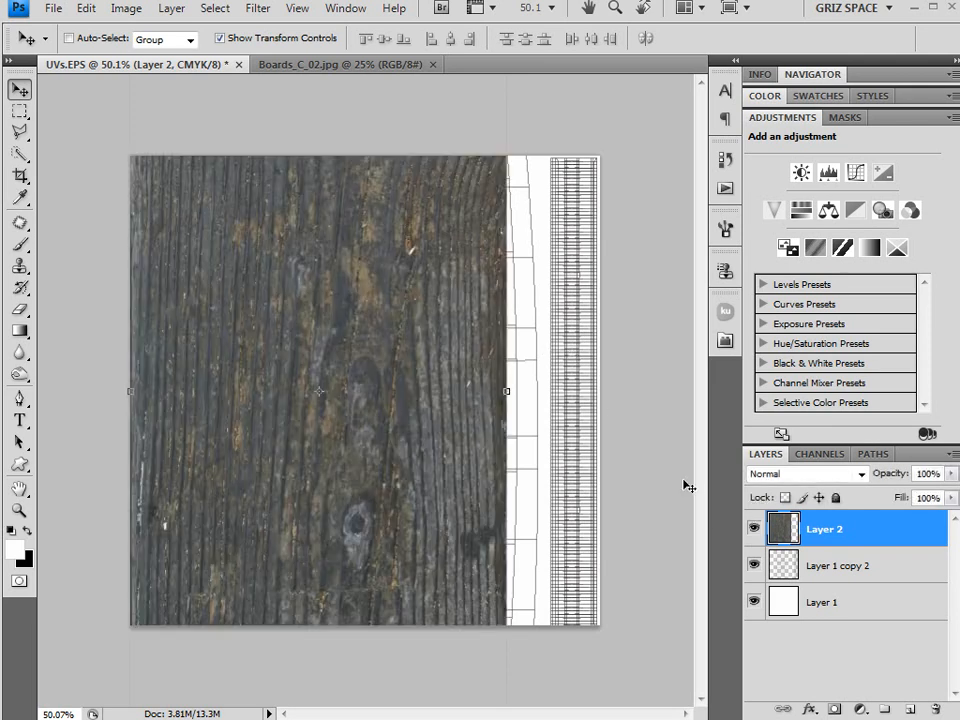
pyautogui.moveTo(508, 392); pyautogui.dragTo(544, 392)
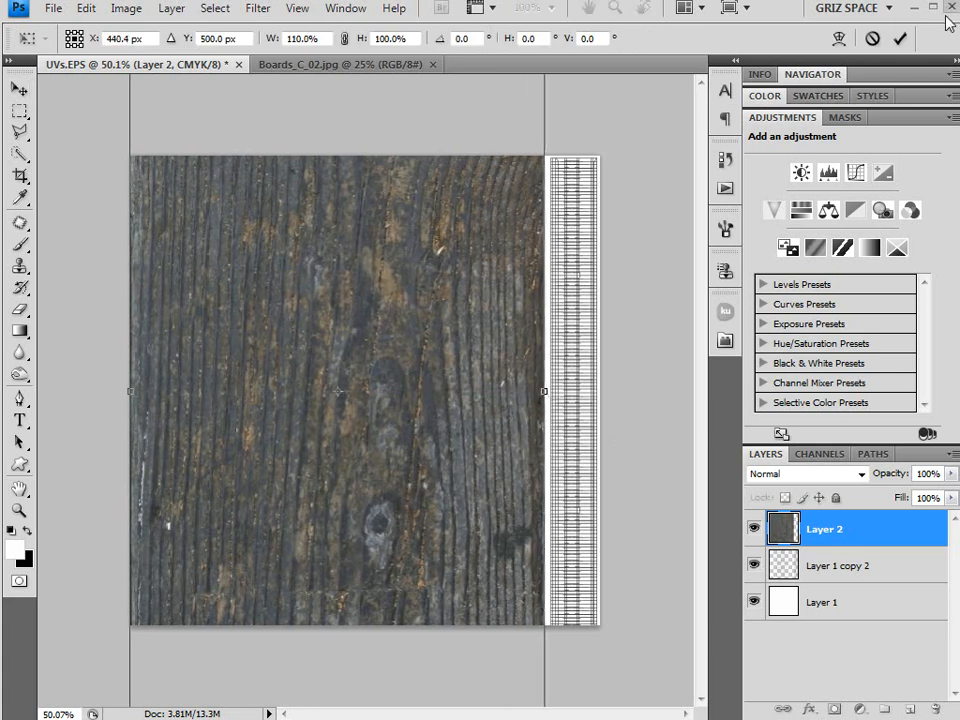
pyautogui.click(900, 38)
# Shrink the wood layer vertically from its upper edge and slightly from its lower edge, keeping its width.
pyautogui.hotkey('ctrl', '-')
pyautogui.hotkey('ctrl', '-')
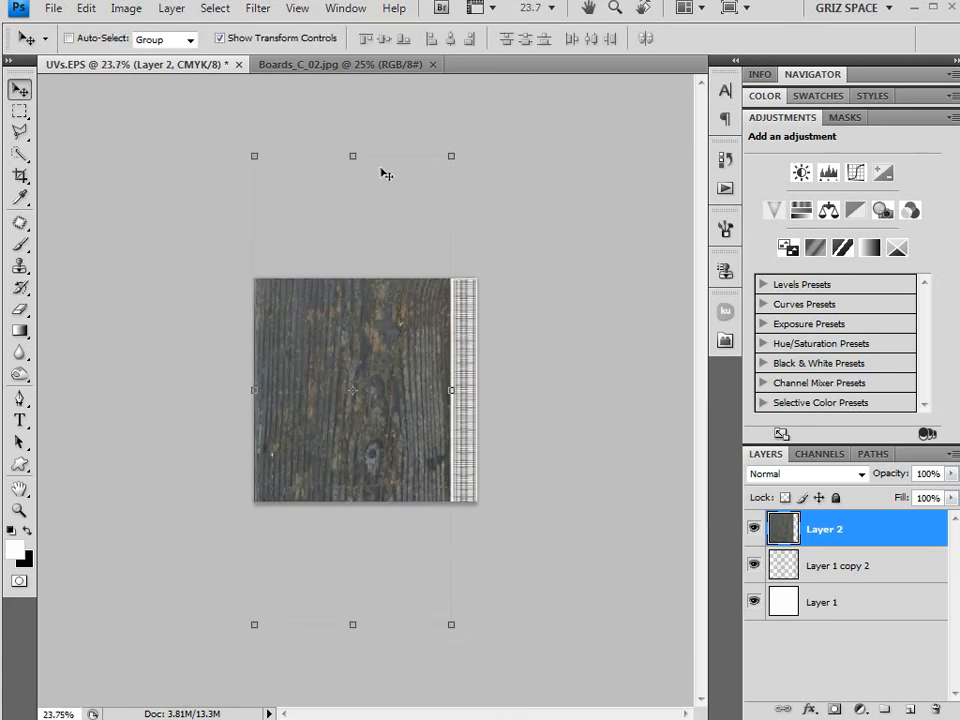
pyautogui.moveTo(352, 154); pyautogui.dragTo(352, 256)
pyautogui.click(900, 38)
pyautogui.keyDown('alt'); pyautogui.scroll(3, 338, 352); pyautogui.keyUp('alt')
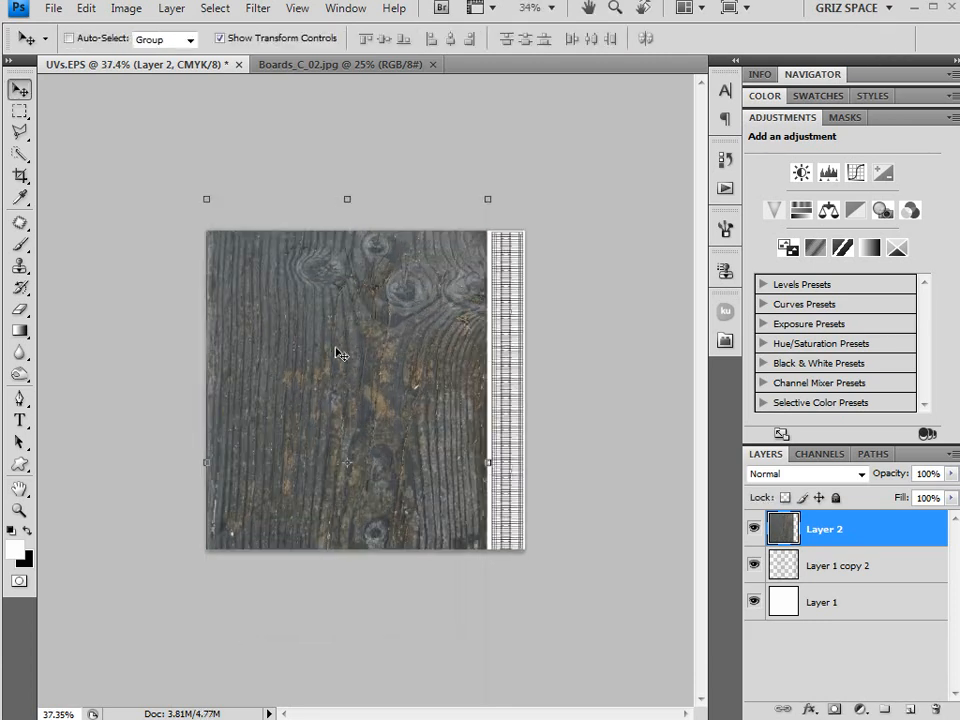
pyautogui.keyDown('alt'); pyautogui.scroll(3, 343, 359); pyautogui.keyUp('alt')
pyautogui.keyDown('alt'); pyautogui.scroll(-5, 345, 380); pyautogui.keyUp('alt')
pyautogui.moveTo(341, 666); pyautogui.dragTo(342, 635)
pyautogui.click(900, 38)
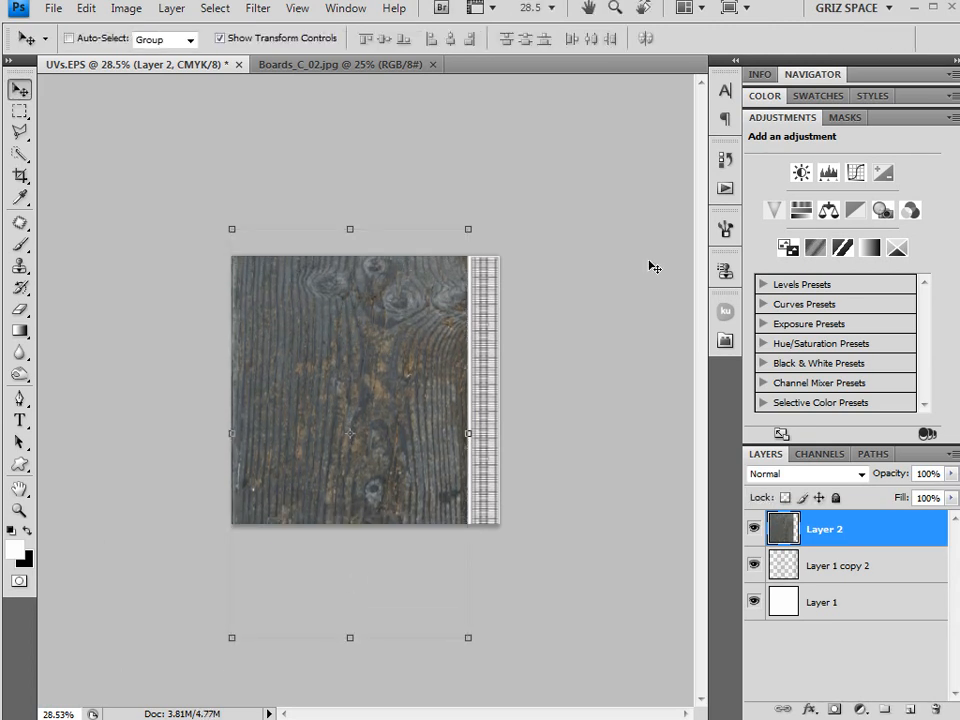
# Move the wood layer up until its lower edge meets the canvas's lower edge.
pyautogui.keyDown('alt'); pyautogui.scroll(4, 516, 349); pyautogui.keyUp('alt')
pyautogui.keyDown('alt'); pyautogui.scroll(-2, 514, 349); pyautogui.keyUp('alt')
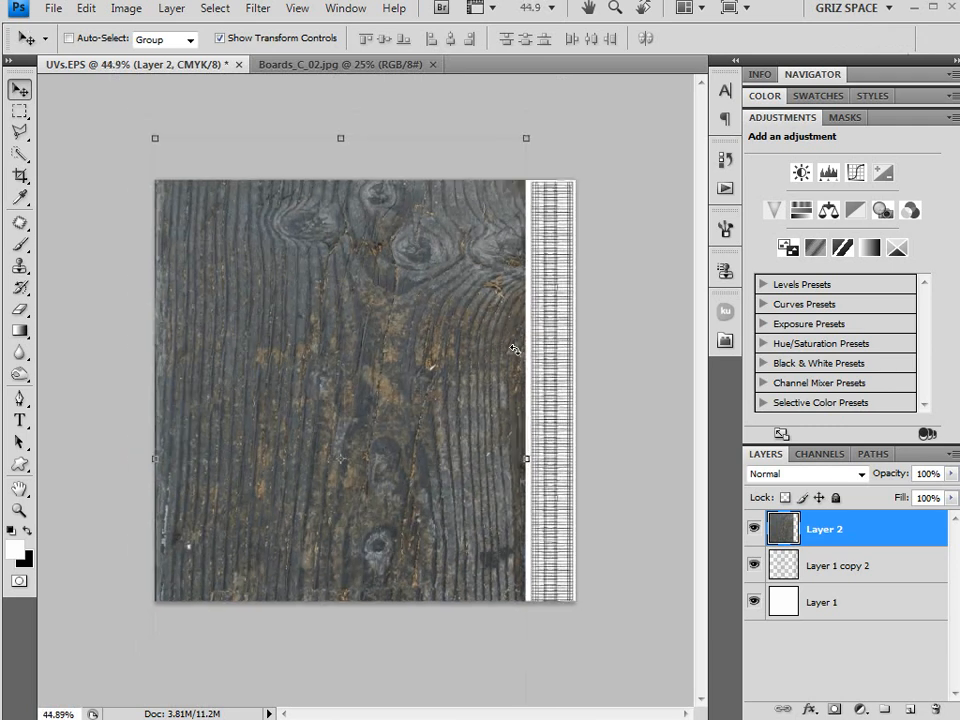
pyautogui.moveTo(380, 436); pyautogui.dragTo(364, 257)
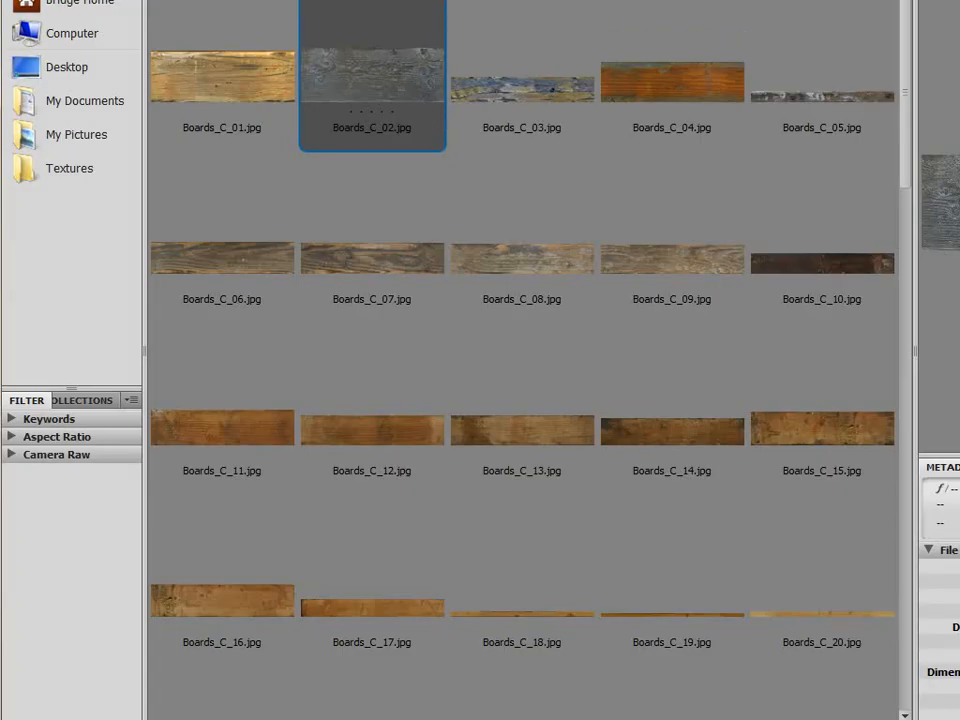
# Browse to the Metal folder inside Textures in Bridge and open iron02.jpg in Photoshop.
pyautogui.click(69, 168)
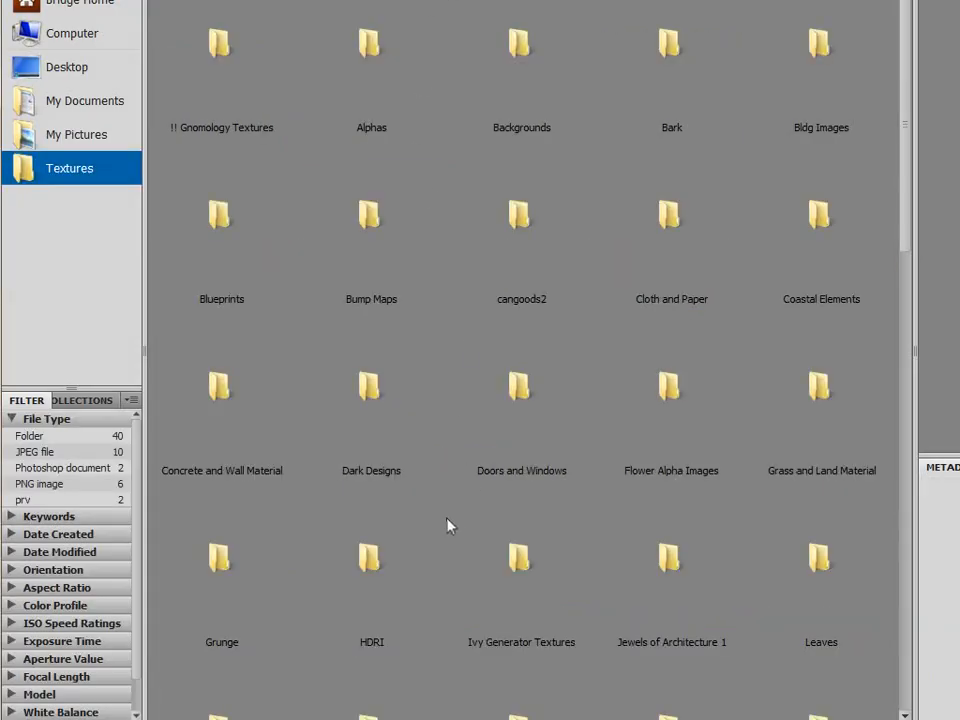
pyautogui.scroll(-2, 572, 538)
pyautogui.scroll(1, 530, 446)
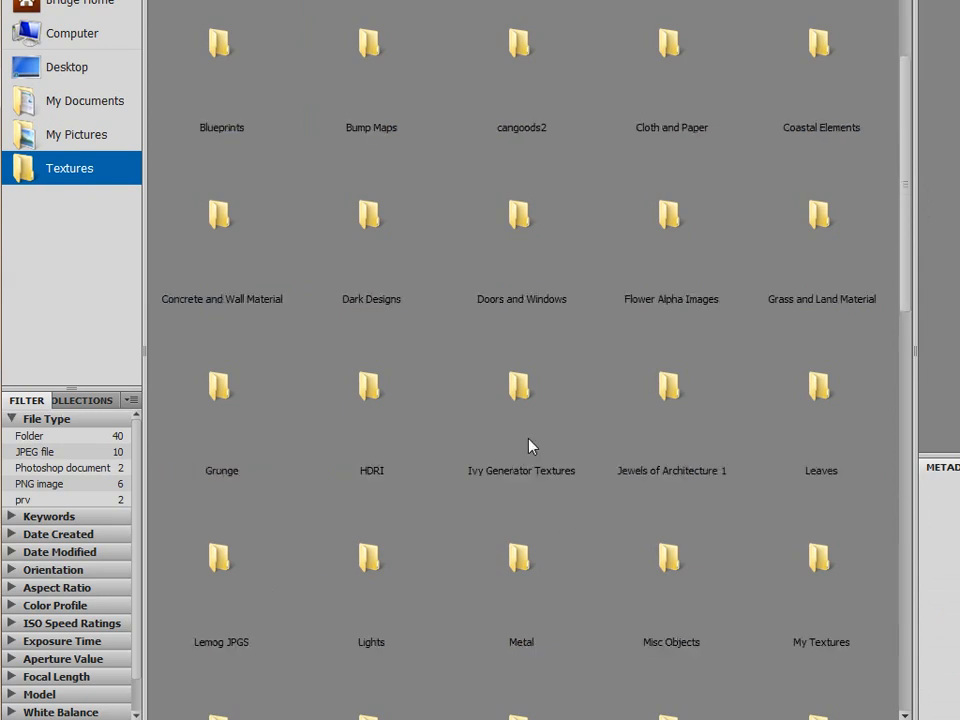
pyautogui.doubleClick(521, 572)
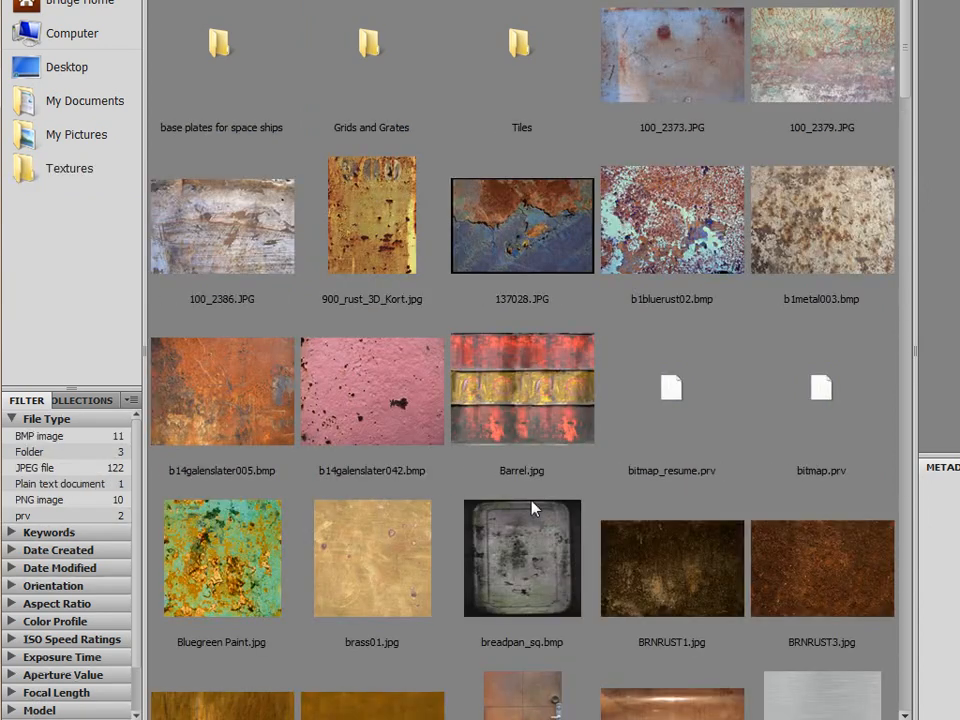
pyautogui.scroll(-3, 531, 507)
pyautogui.scroll(-5, 530, 487)
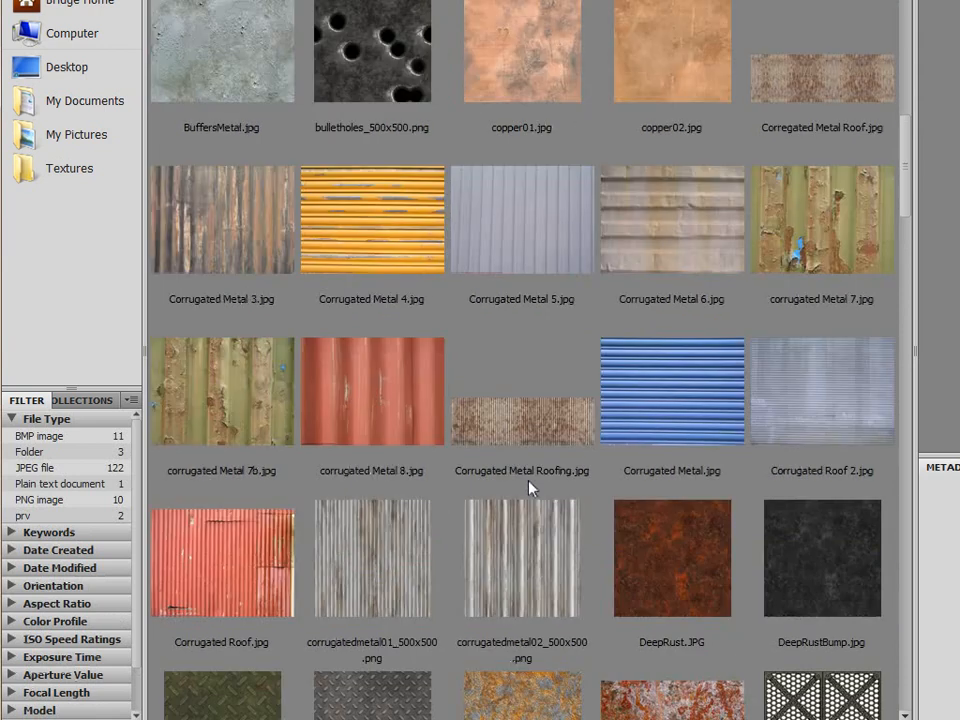
pyautogui.scroll(-1, 530, 487)
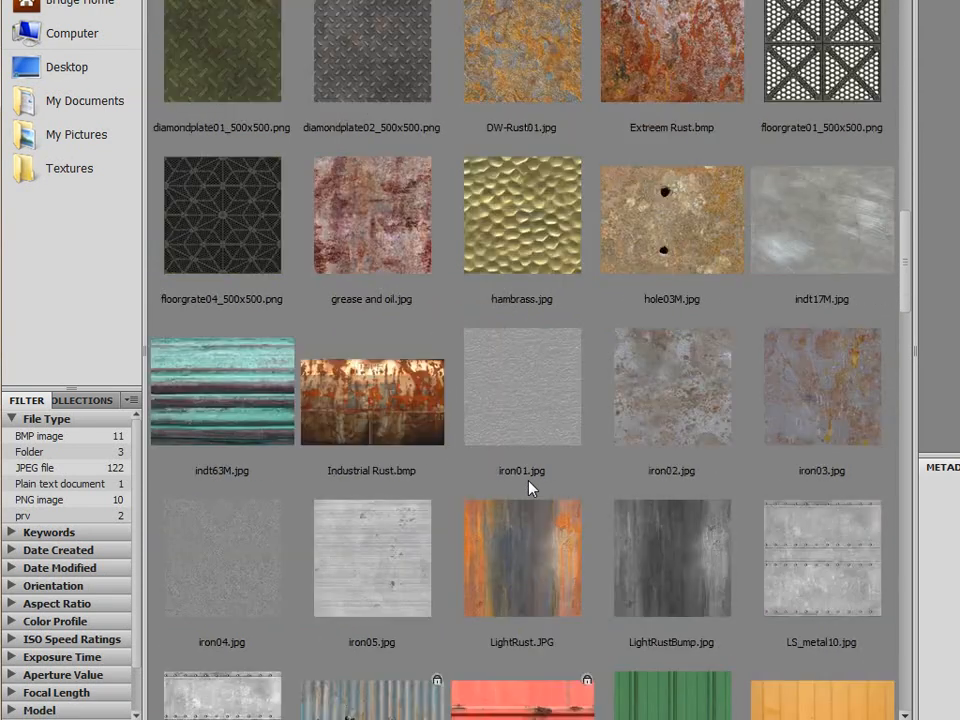
pyautogui.doubleClick(671, 392)
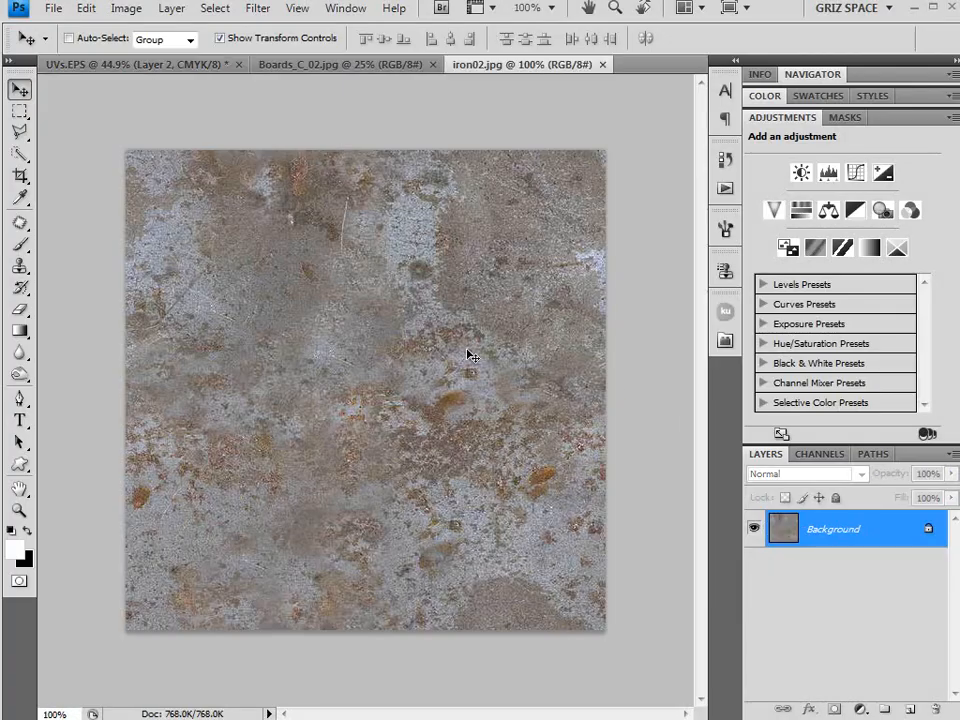
# Copy the iron texture into the UVs.EPS document as a new layer and close both source images.
pyautogui.moveTo(203, 67); pyautogui.dragTo(338, 258)
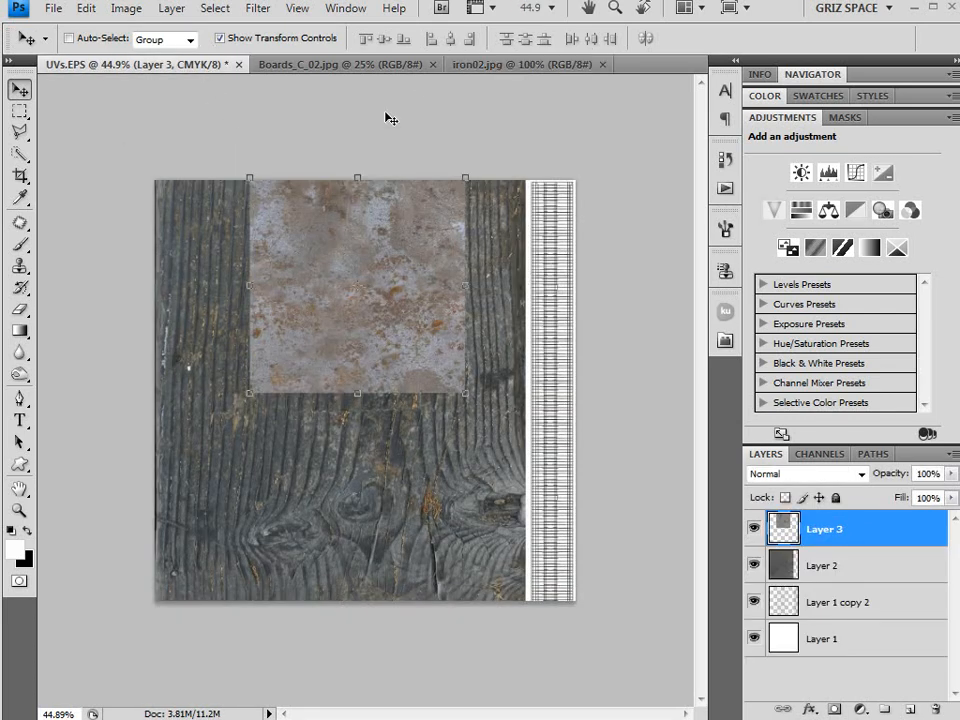
pyautogui.click(432, 64)
pyautogui.click(408, 64)
# Place the iron layer over the hoop-band UV strip beside the wood and stretch its height to 165.2%.
pyautogui.moveTo(316, 273); pyautogui.dragTo(589, 275)
pyautogui.moveTo(634, 400); pyautogui.dragTo(621, 540)
pyautogui.hotkey('ctrl', '-')
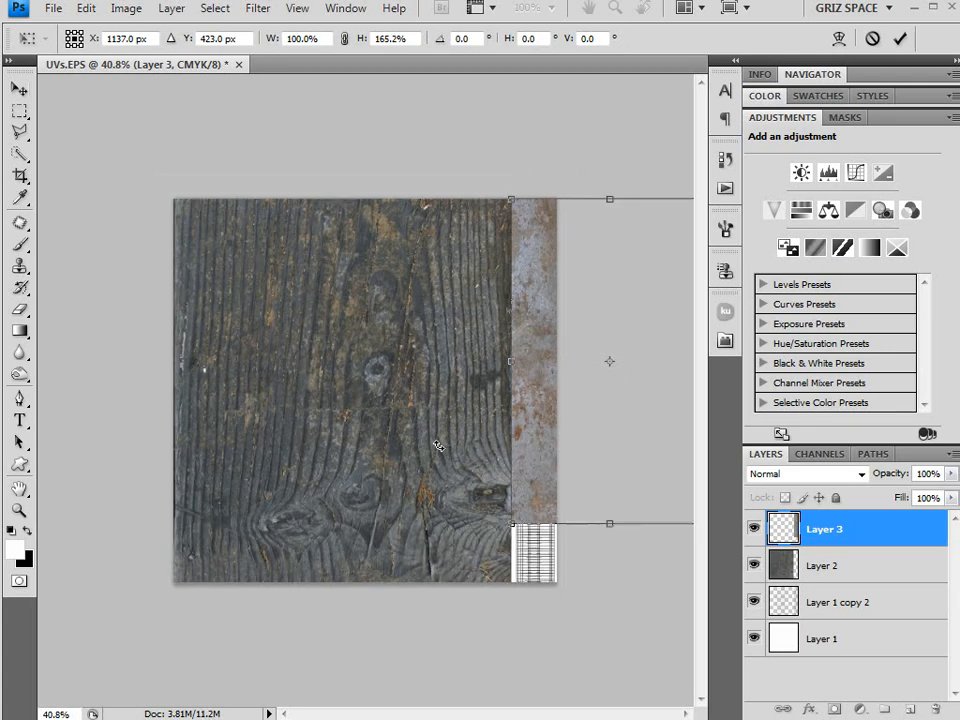
pyautogui.click(900, 38)
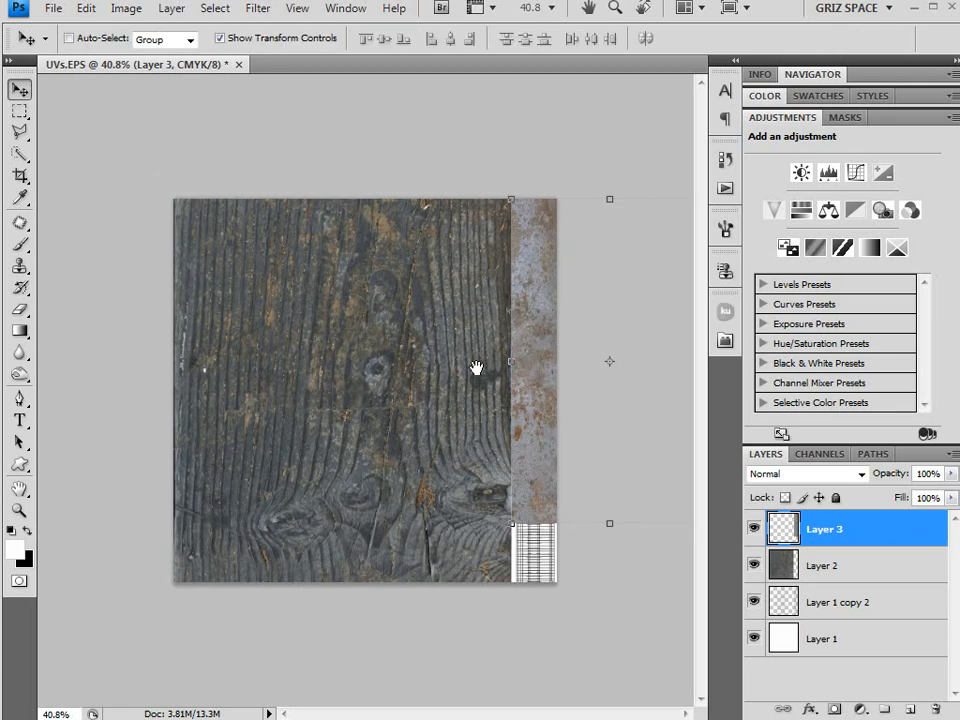
pyautogui.keyDown('ctrl'); pyautogui.click(438, 430); pyautogui.keyUp('ctrl')
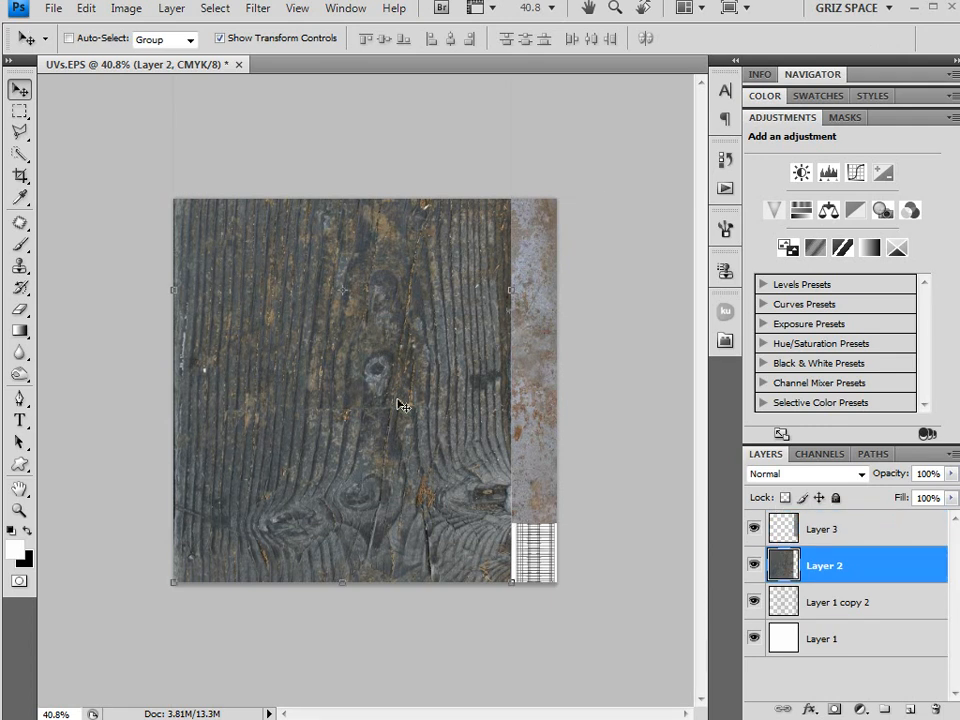
pyautogui.keyDown('ctrl'); pyautogui.click(400, 402); pyautogui.keyUp('ctrl')
pyautogui.moveTo(399, 402); pyautogui.dragTo(240, 388)
pyautogui.keyDown('alt'); pyautogui.scroll(-3, 471, 402); pyautogui.keyUp('alt')
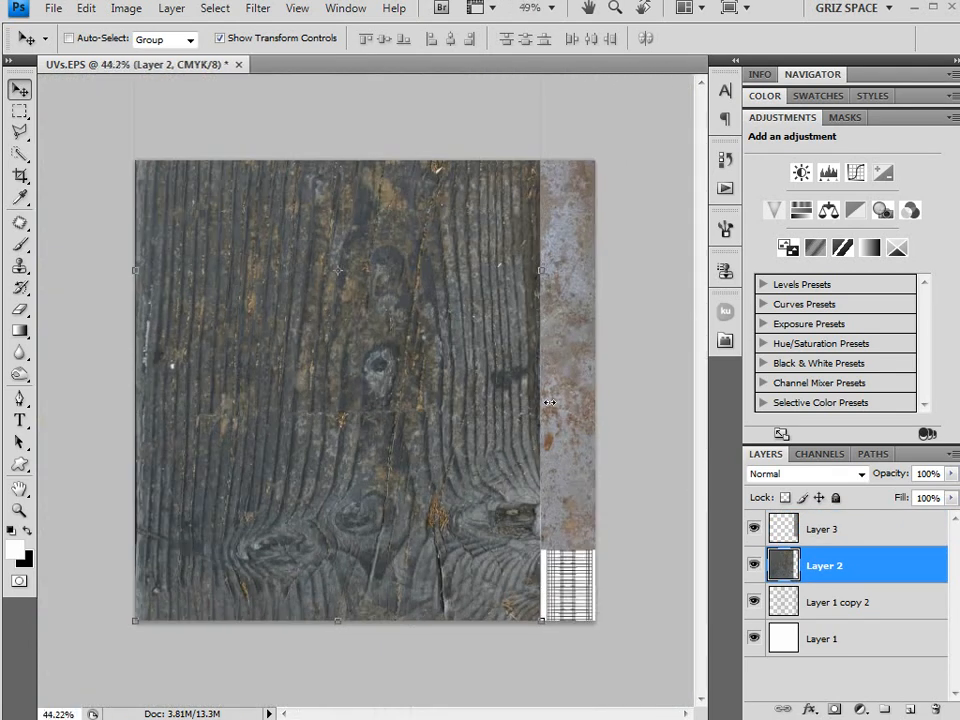
pyautogui.keyDown('alt'); pyautogui.scroll(-1, 549, 402); pyautogui.keyUp('alt')
pyautogui.keyDown('alt'); pyautogui.scroll(-1, 549, 403); pyautogui.keyUp('alt')
pyautogui.keyDown('alt'); pyautogui.scroll(1, 549, 403); pyautogui.keyUp('alt')
# Stretch the iron layer's height to 118.2% so it reaches the canvas's lower edge.
pyautogui.click(809, 536)
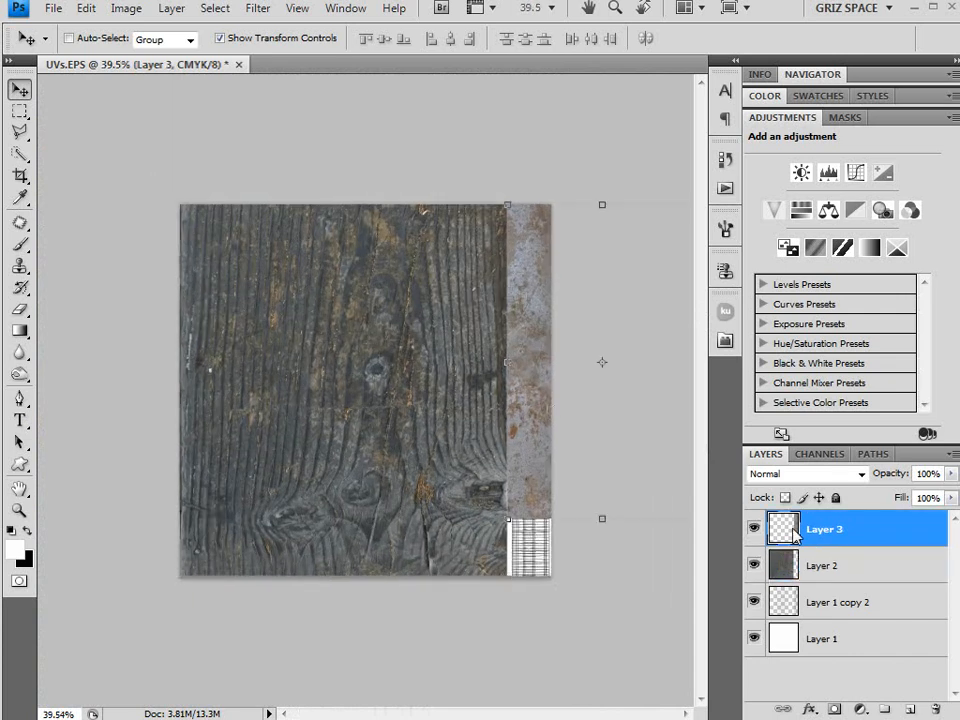
pyautogui.keyDown('alt'); pyautogui.scroll(-5, 605, 372); pyautogui.keyUp('alt')
pyautogui.keyDown('alt'); pyautogui.scroll(3, 545, 387); pyautogui.keyUp('alt')
pyautogui.moveTo(533, 481); pyautogui.dragTo(534, 519)
pyautogui.keyDown('alt'); pyautogui.scroll(7, 523, 446); pyautogui.keyUp('alt')
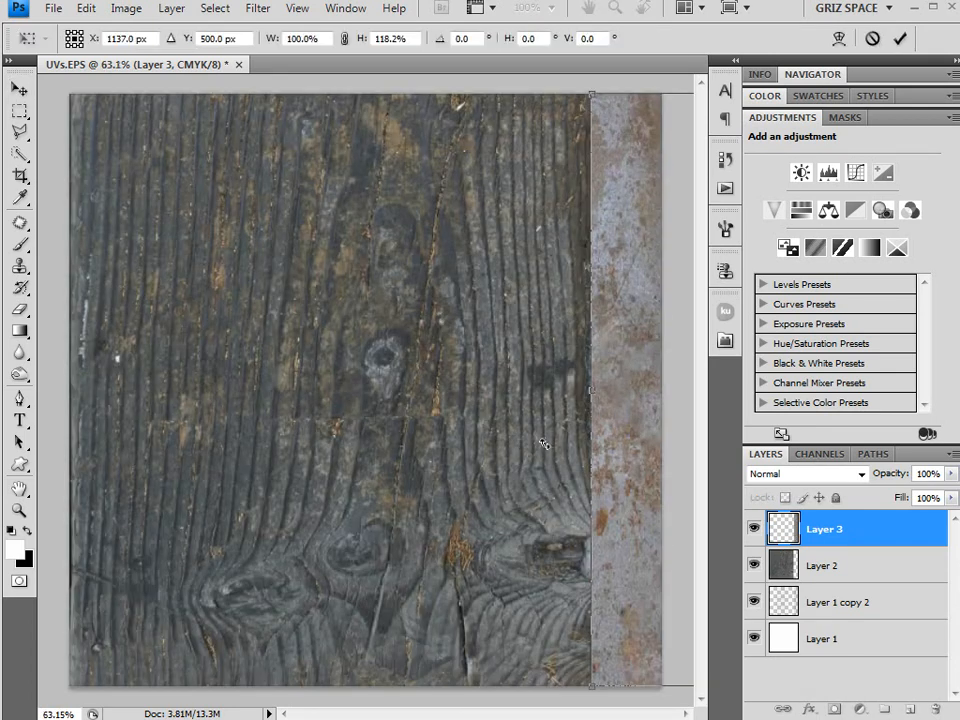
pyautogui.keyDown('alt'); pyautogui.scroll(1, 606, 428); pyautogui.keyUp('alt')
# Widen the iron layer outward past the canvas's right edge and inspect its seam with the wood.
pyautogui.keyDown('alt'); pyautogui.scroll(-5, 619, 430); pyautogui.keyUp('alt')
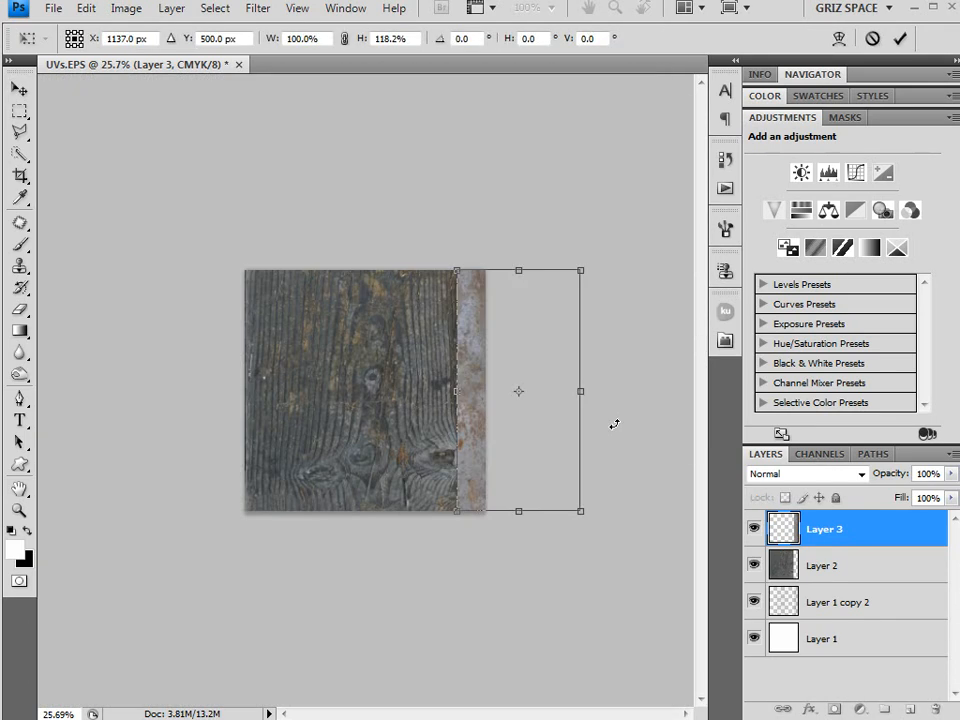
pyautogui.moveTo(584, 389); pyautogui.dragTo(655, 391)
pyautogui.click(900, 38)
pyautogui.hotkey('ctrl', '1')
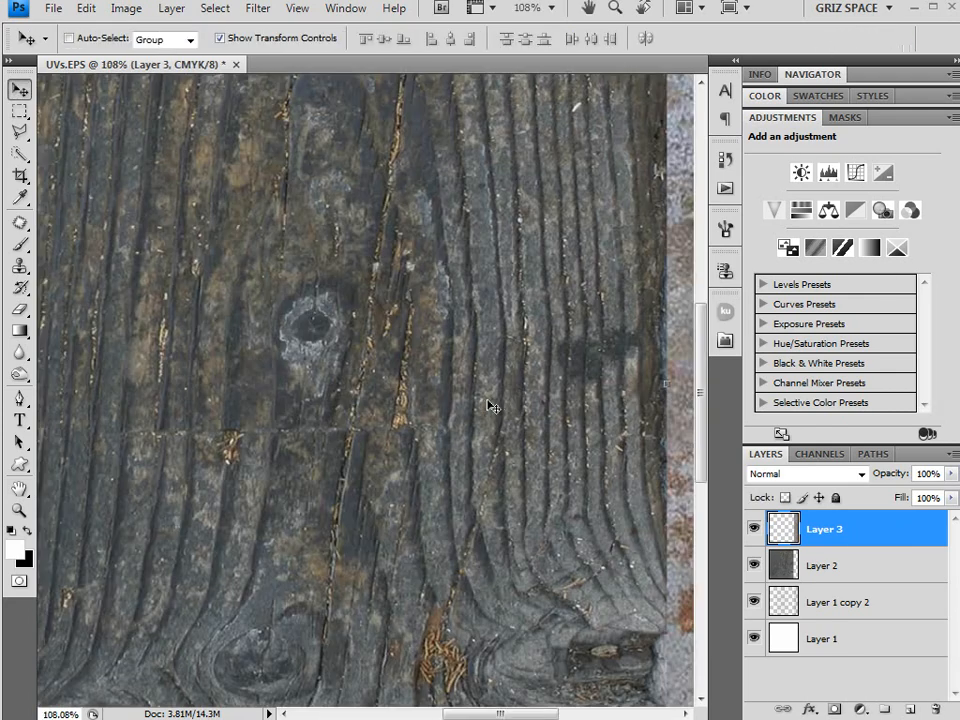
pyautogui.keyDown('alt'); pyautogui.scroll(-1, 597, 400); pyautogui.keyUp('alt')
pyautogui.moveTo(606, 400); pyautogui.dragTo(444, 390)
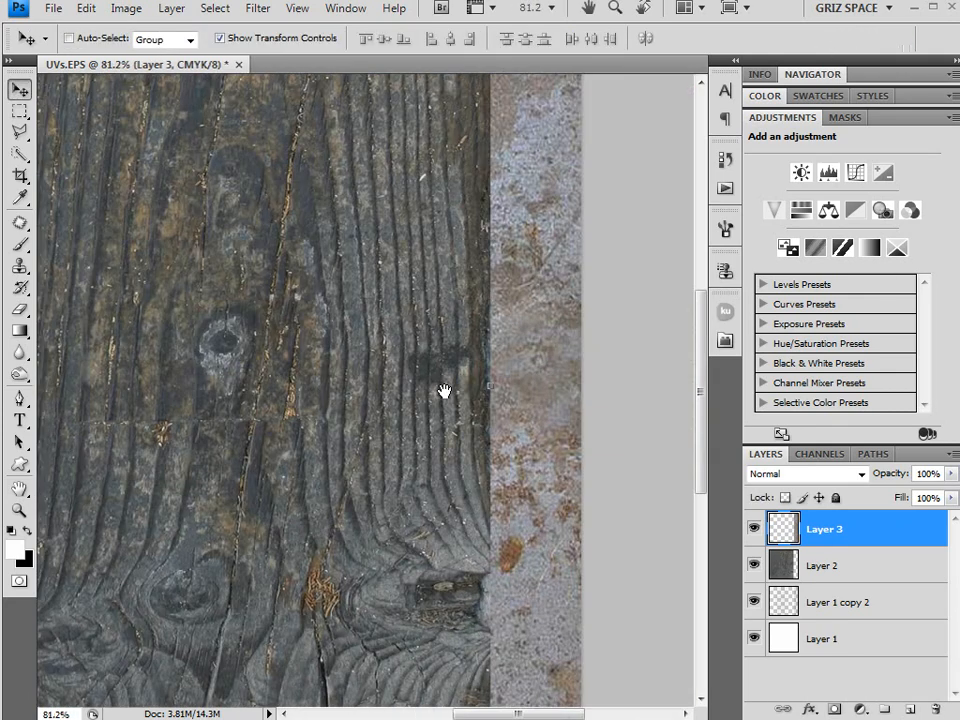
pyautogui.keyDown('alt'); pyautogui.scroll(-4, 480, 279); pyautogui.keyUp('alt')
pyautogui.keyDown('alt'); pyautogui.scroll(2, 478, 279); pyautogui.keyUp('alt')
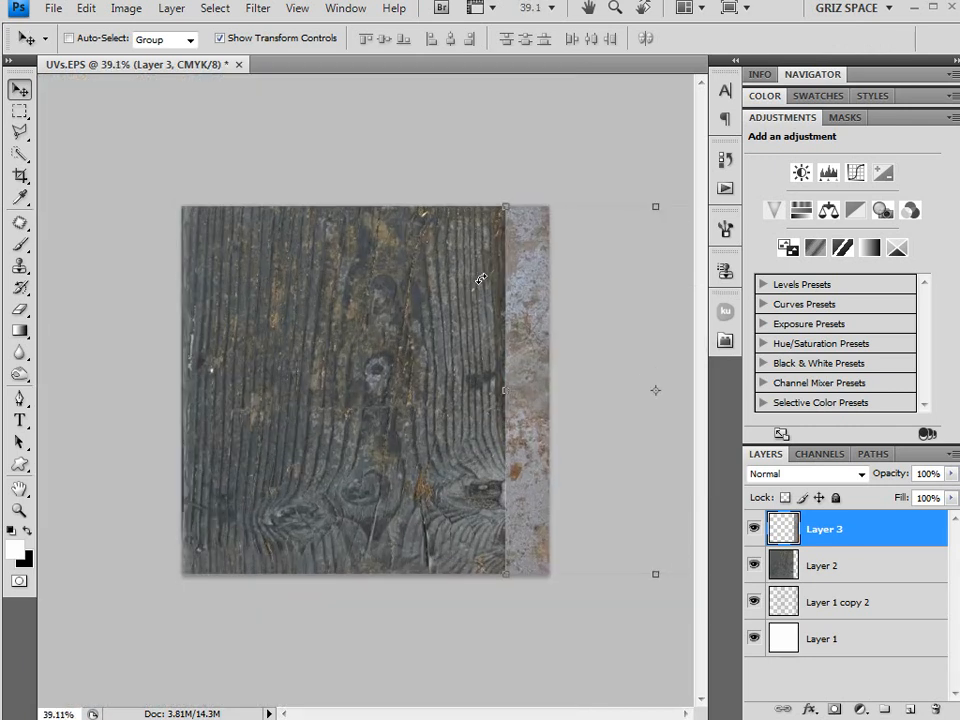
# Crop the UVs.EPS document to its canvas bounds, deleting the layer content that hangs past the edges.
pyautogui.click(19, 174)
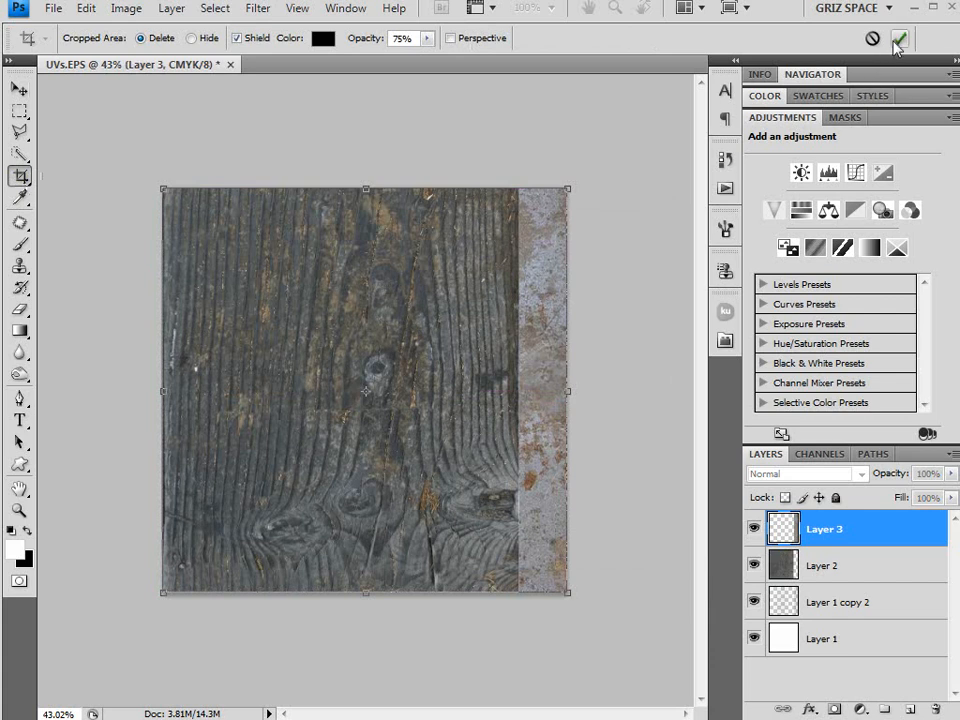
pyautogui.click(902, 36)
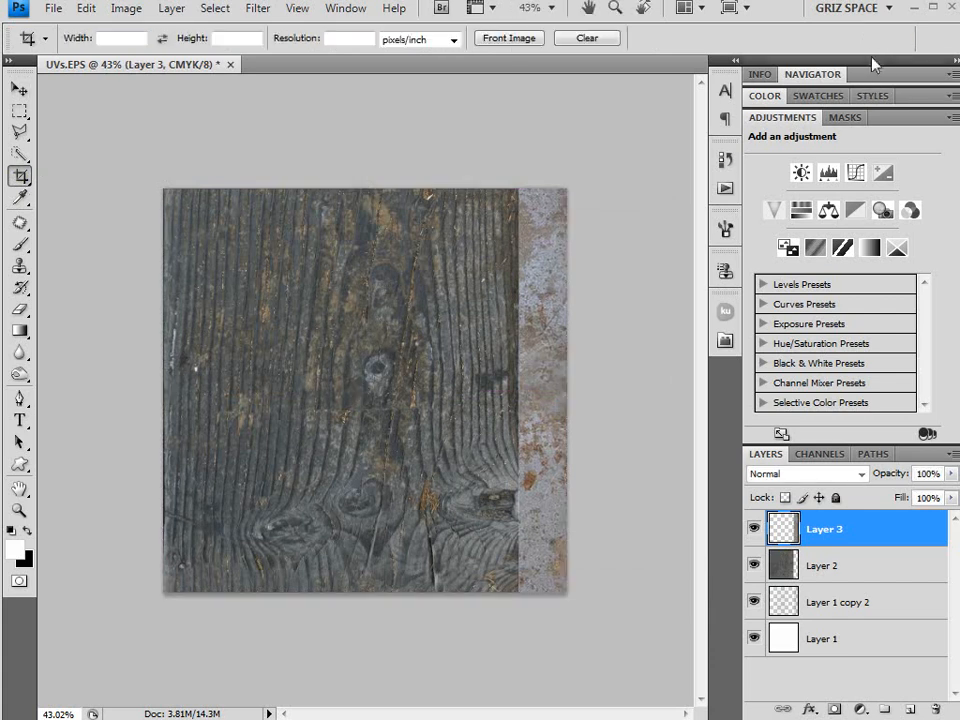
pyautogui.click(20, 89)
# Save a JPEG copy of the texture to the Desktop as "barrel te" with quality 10 (Maximum) and Baseline ("Standard") format.
pyautogui.click(727, 342)
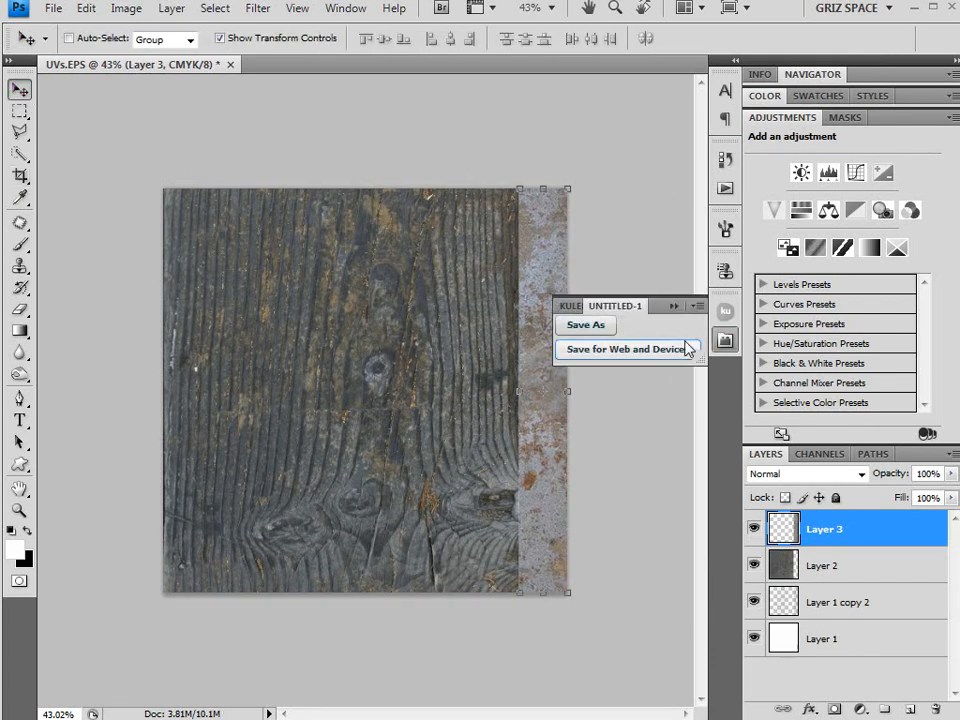
pyautogui.click(598, 332)
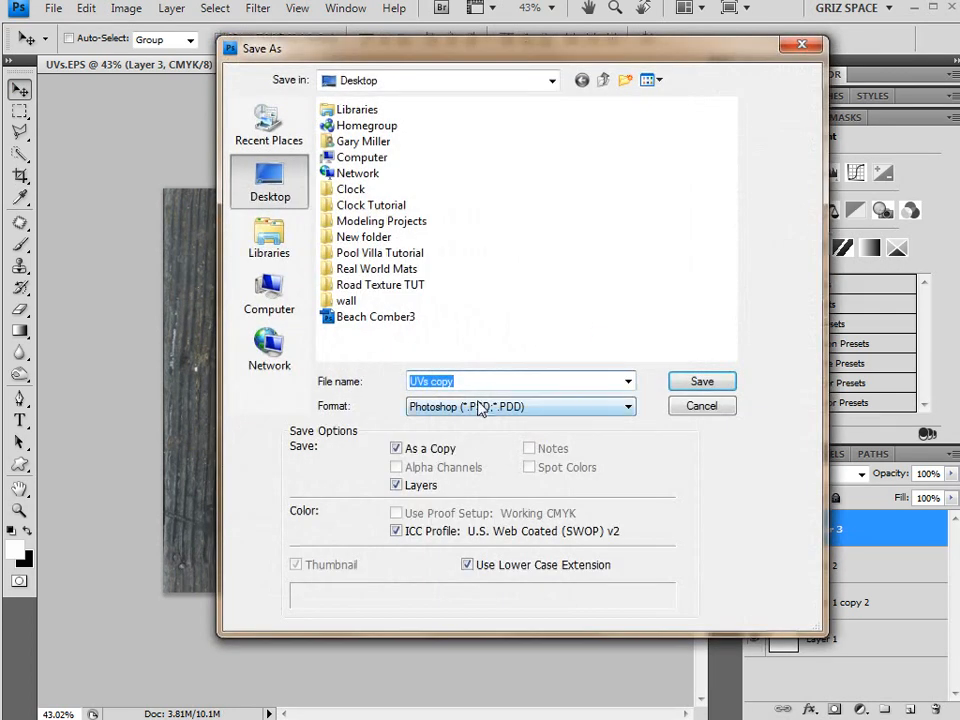
pyautogui.click(470, 406)
pyautogui.click(460, 469)
pyautogui.click(463, 388)
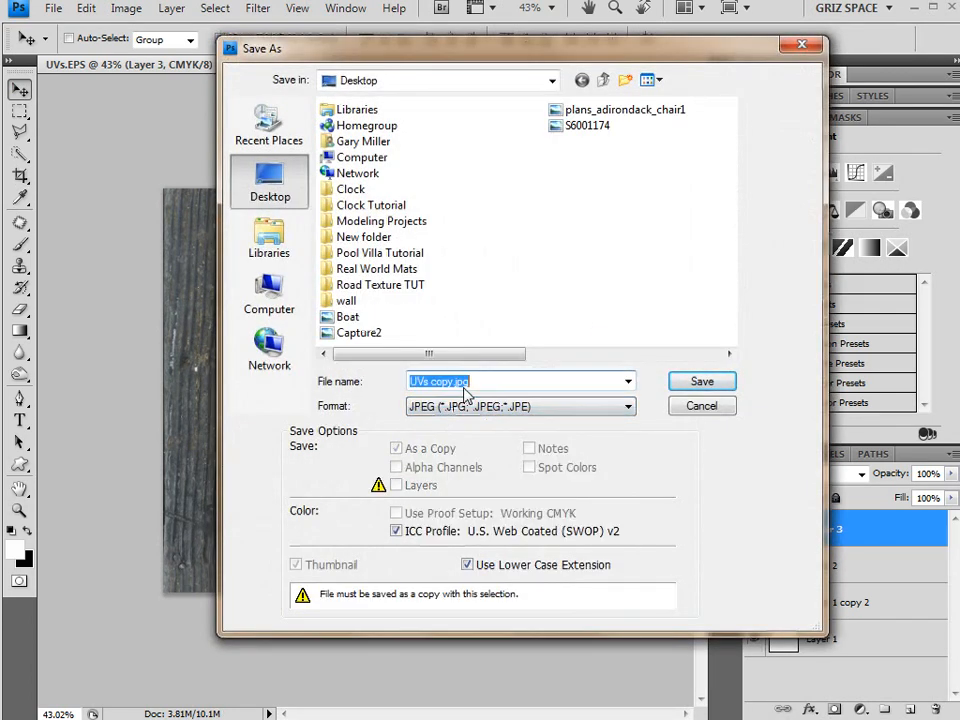
pyautogui.write('barrel')
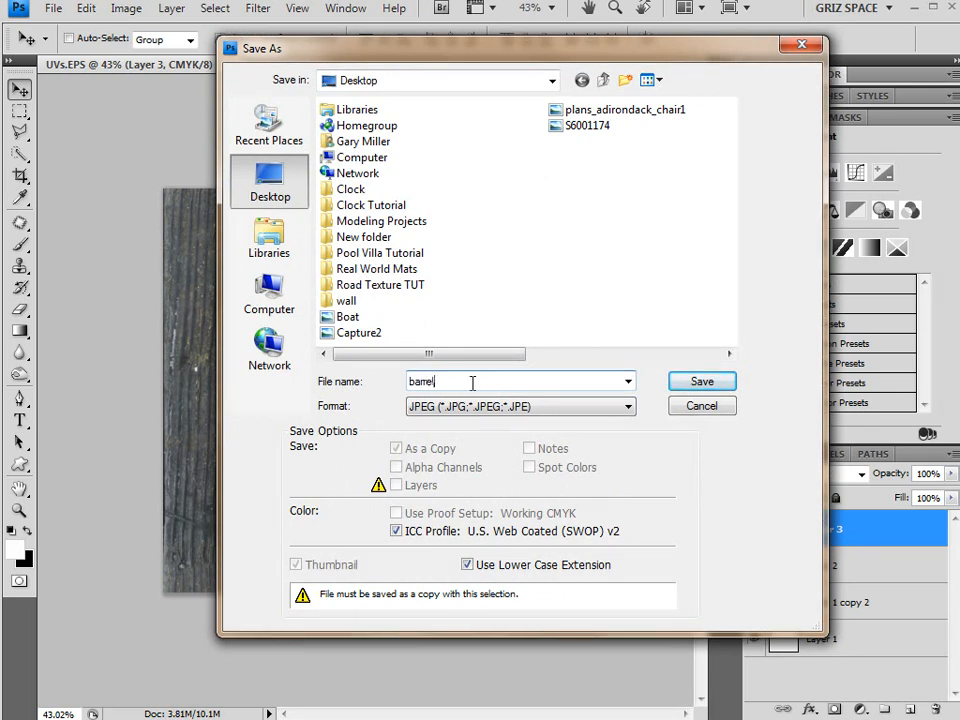
pyautogui.write(' te')
pyautogui.press('Return')
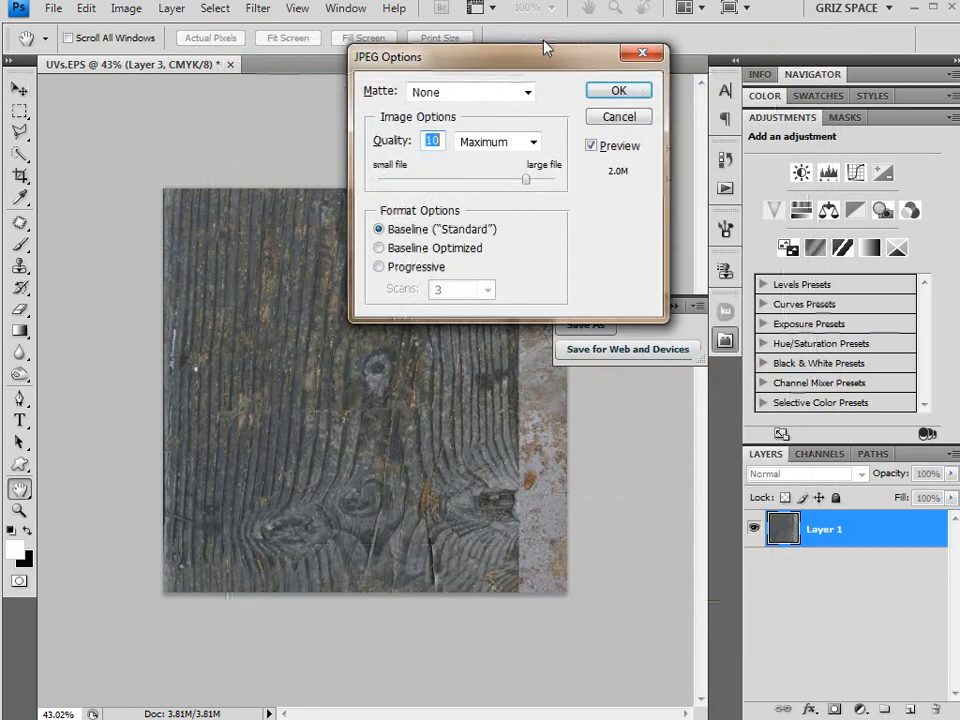
pyautogui.click(596, 91)
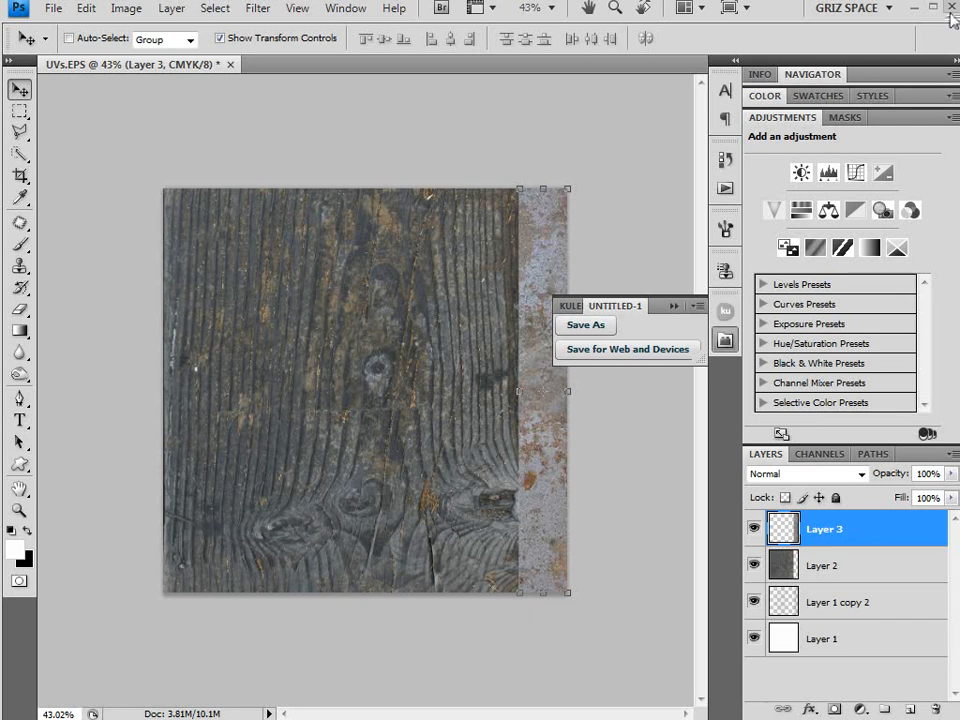
# Switch to modo, assign all polygons a material named "barrel", and apply the saved texture image to it.
pyautogui.click(916, 7)
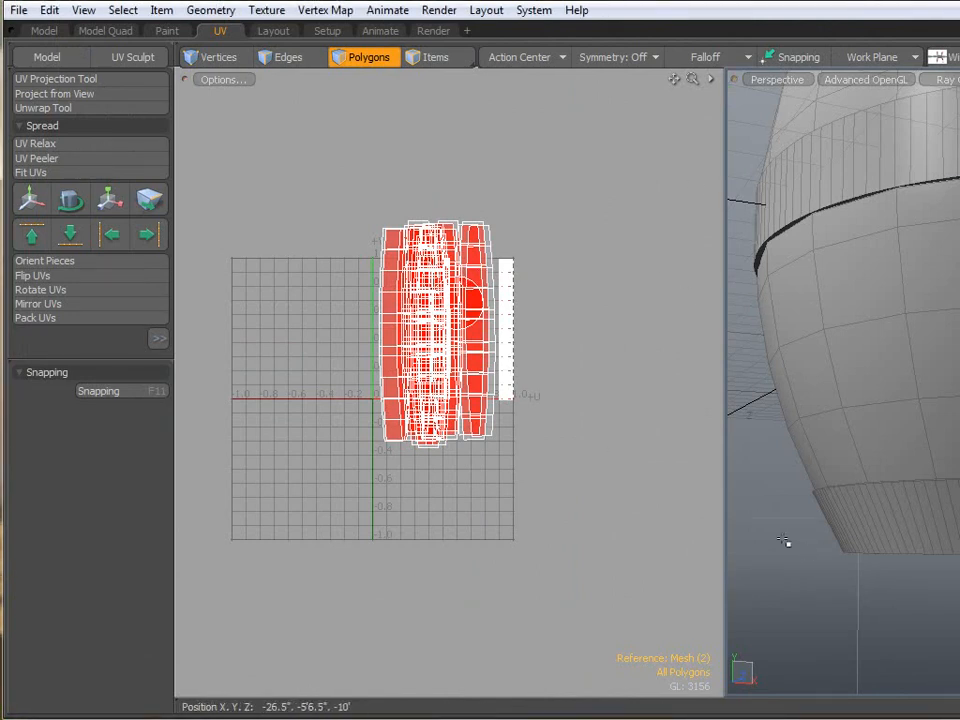
pyautogui.moveTo(726, 525); pyautogui.dragTo(638, 515)
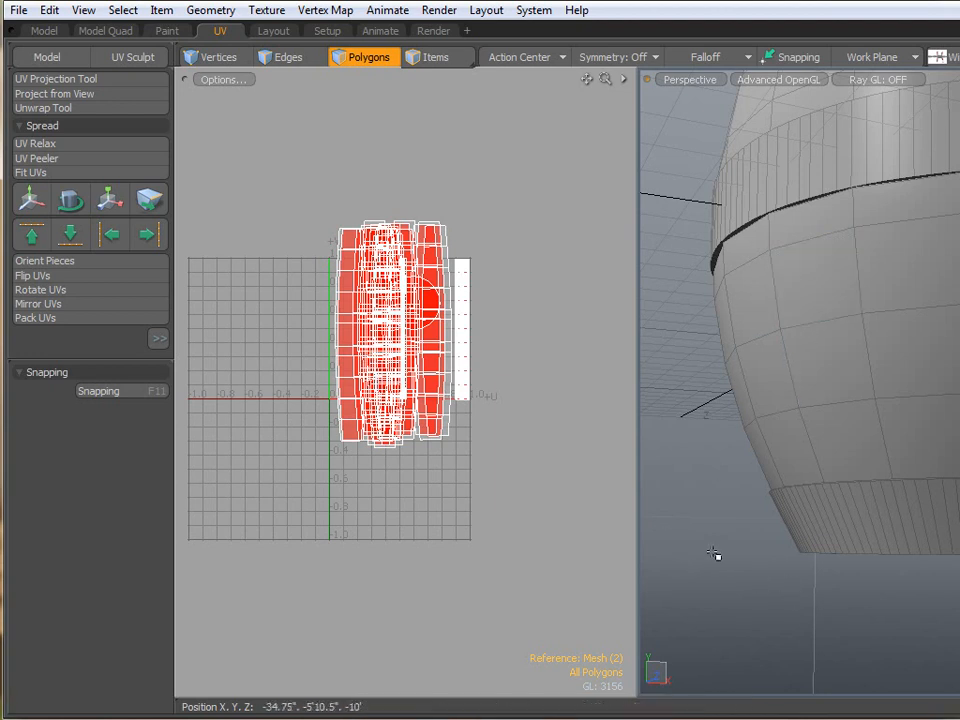
pyautogui.press('m')
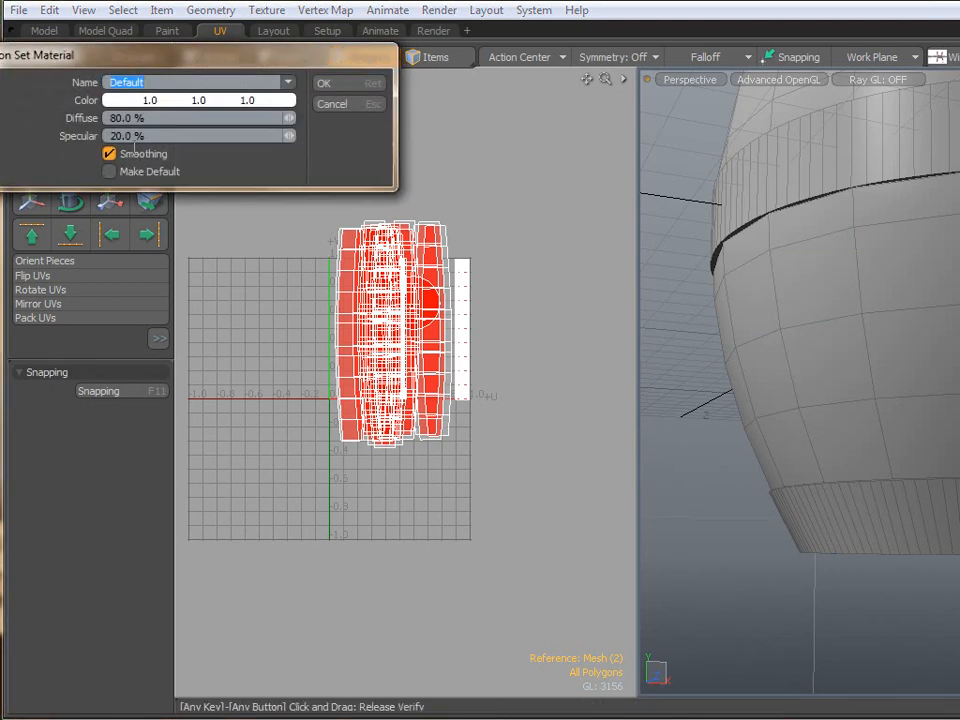
pyautogui.moveTo(130, 59); pyautogui.dragTo(588, 263)
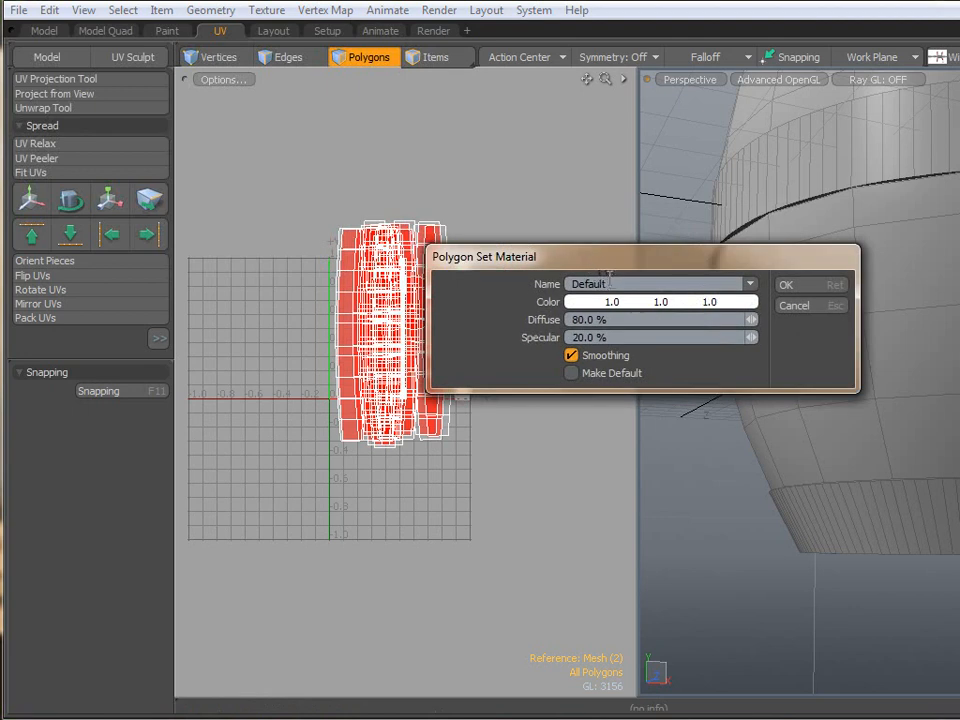
pyautogui.doubleClick(618, 286)
pyautogui.write('barrel')
pyautogui.click(784, 284)
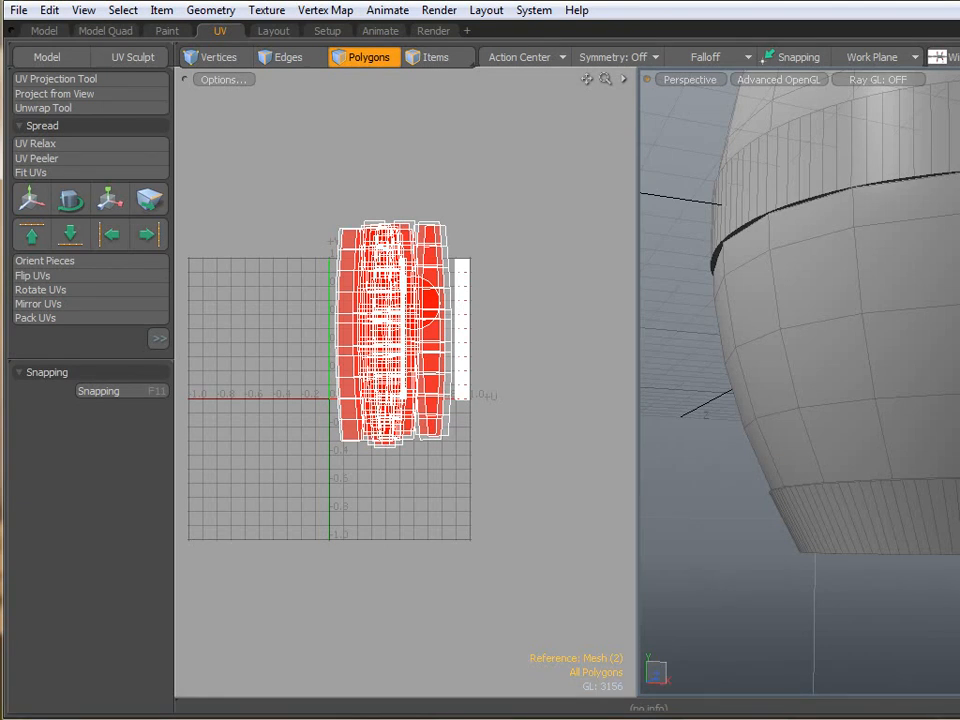
pyautogui.hotkey('alt', 'Tab')
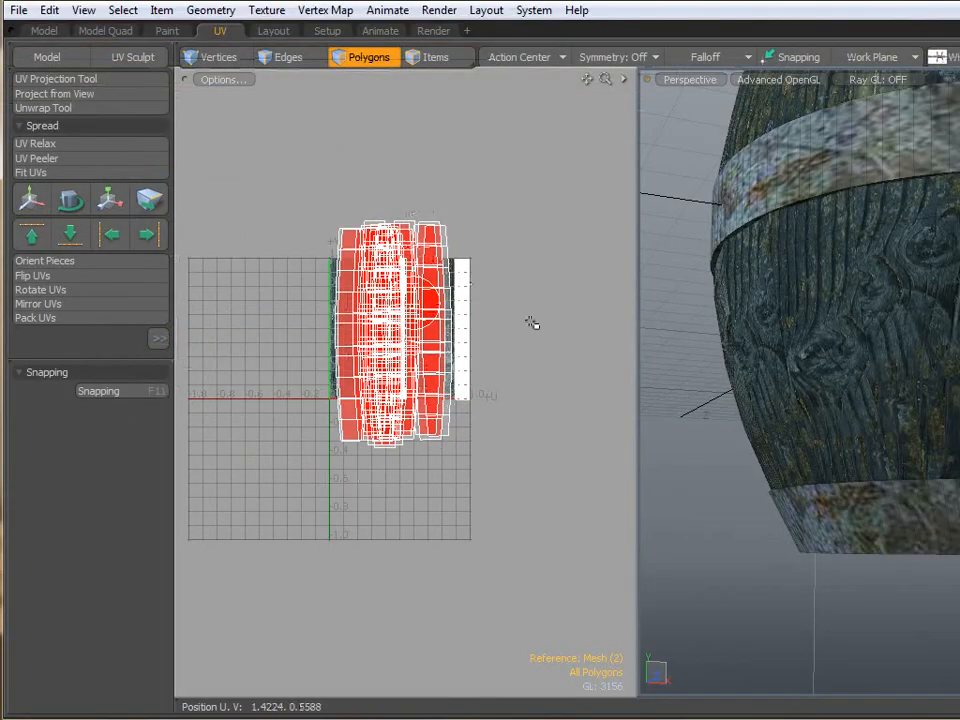
# Display the barrel in the Model layout with the perspective view shaded as Shaded Texture.
pyautogui.click(44, 31)
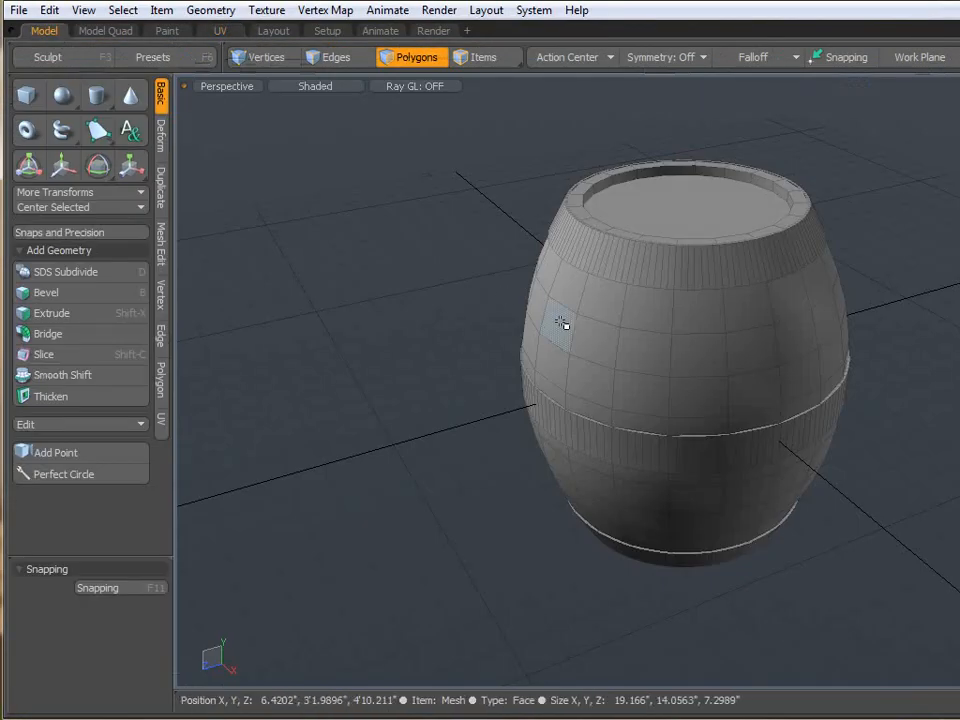
pyautogui.scroll(3, 930, 401)
pyautogui.keyDown('alt'); pyautogui.moveTo(917, 382); pyautogui.dragTo(940, 475); pyautogui.keyUp('alt')
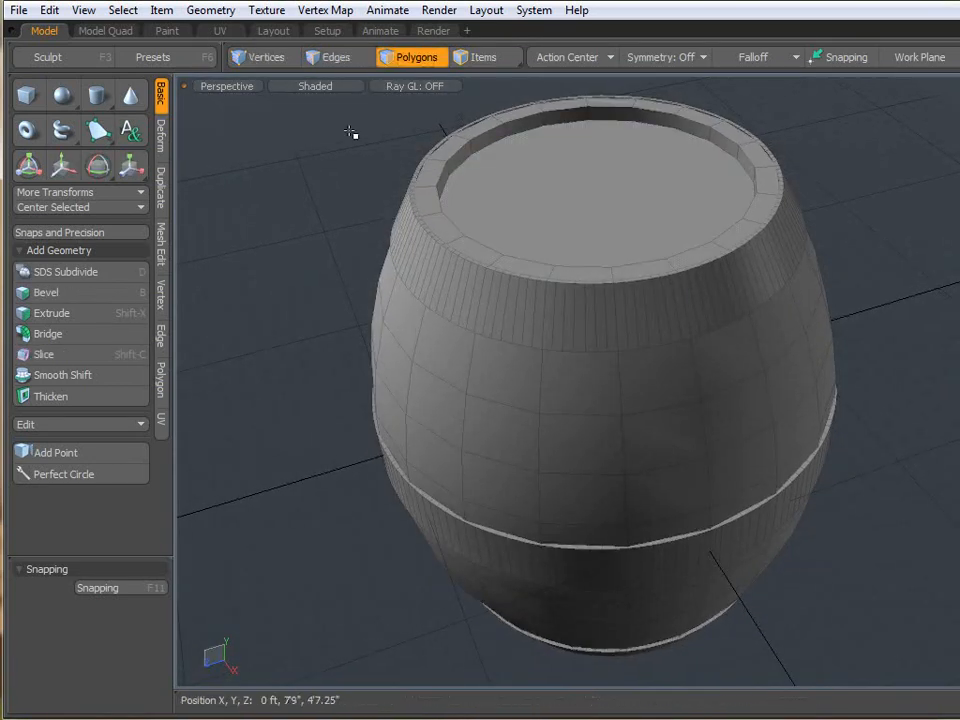
pyautogui.click(321, 88)
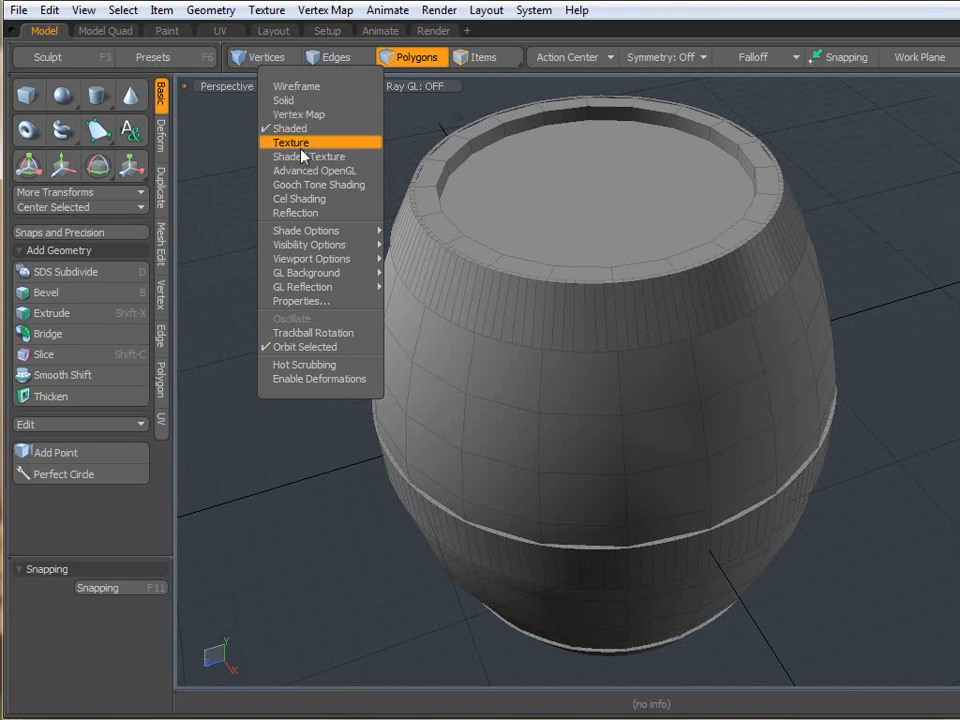
pyautogui.click(302, 156)
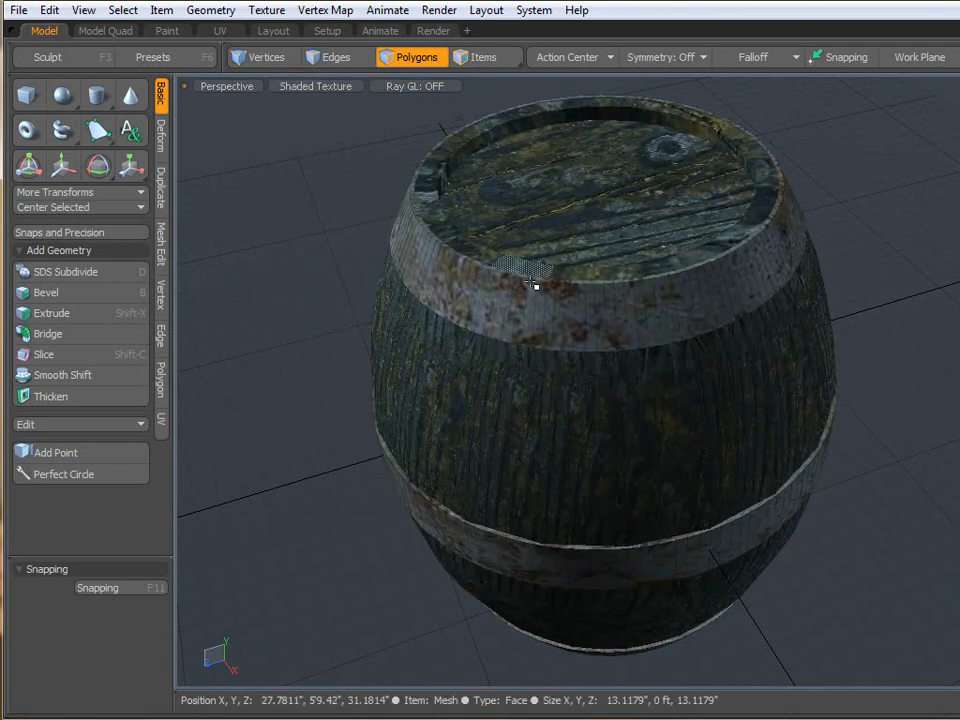
# Examine how the wood and iron textures sit on the barrel's lid, hoops and sides from several angles.
pyautogui.keyDown('alt'); pyautogui.moveTo(752, 441); pyautogui.dragTo(714, 285); pyautogui.keyUp('alt')
pyautogui.keyDown('alt'); pyautogui.moveTo(874, 272); pyautogui.dragTo(852, 326); pyautogui.keyUp('alt')
pyautogui.keyDown('alt'); pyautogui.moveTo(956, 366); pyautogui.dragTo(935, 380); pyautogui.keyUp('alt')
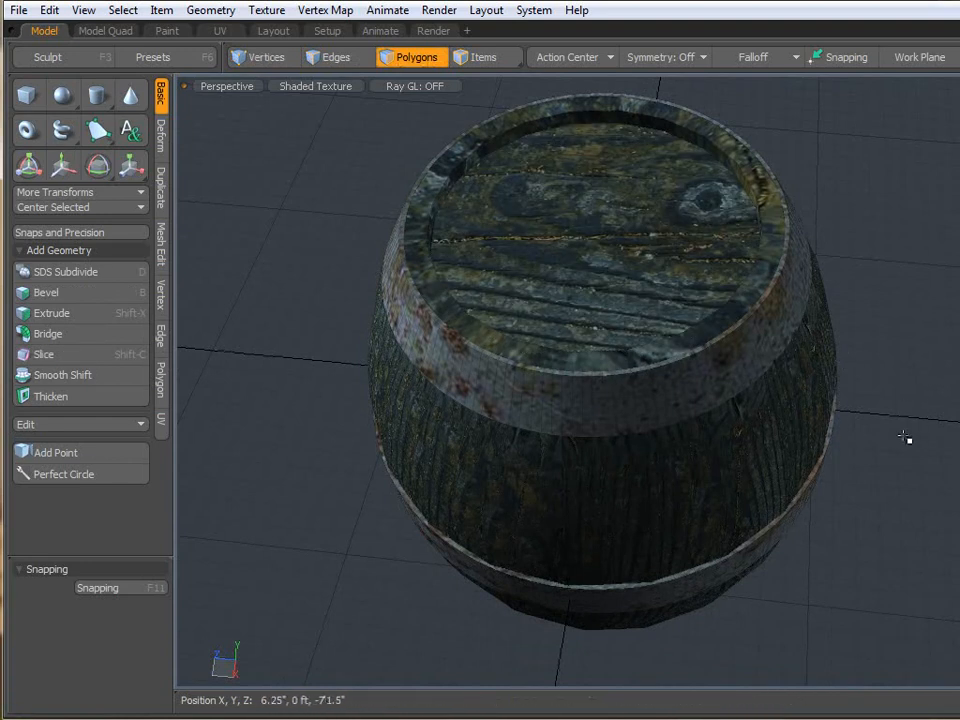
pyautogui.keyDown('alt'); pyautogui.moveTo(906, 439); pyautogui.dragTo(943, 176); pyautogui.keyUp('alt')
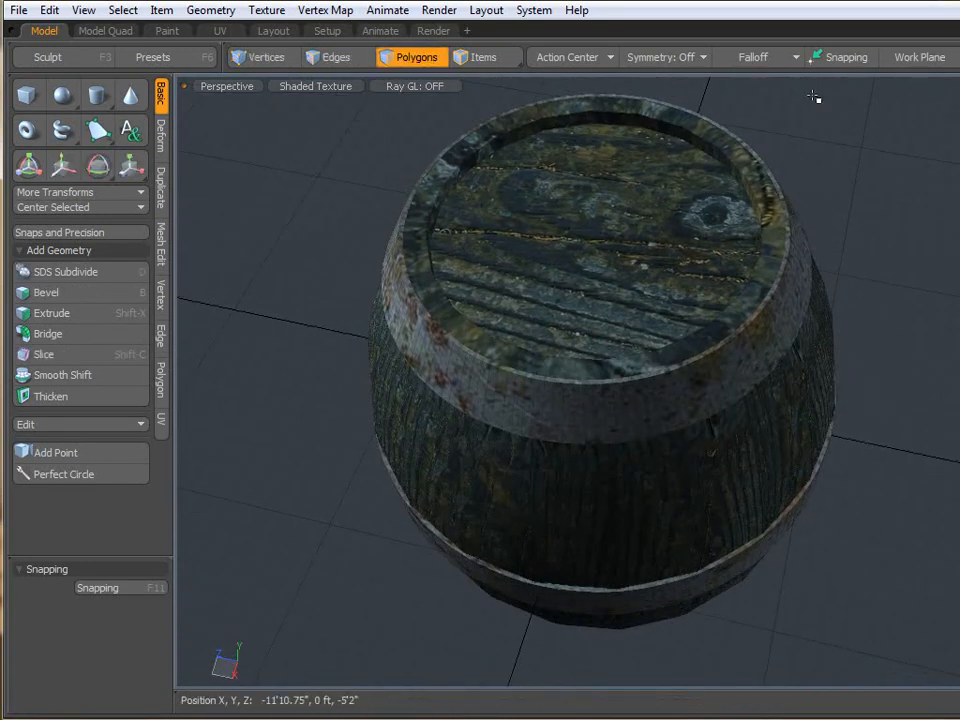
pyautogui.keyDown('alt'); pyautogui.moveTo(928, 461); pyautogui.dragTo(454, 283); pyautogui.keyUp('alt')
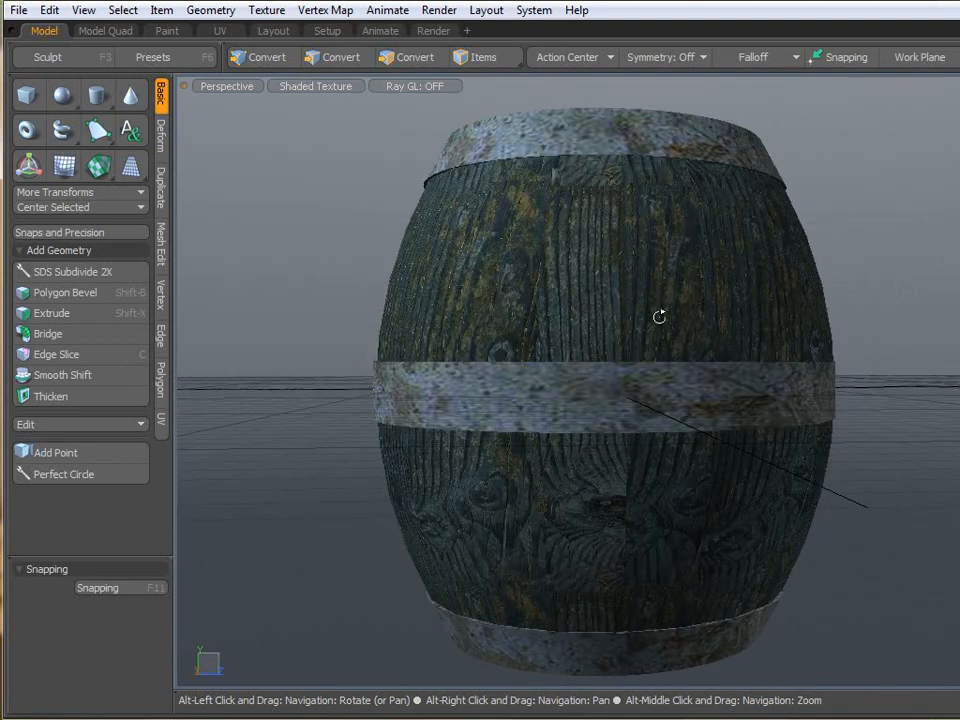
pyautogui.keyDown('alt'); pyautogui.moveTo(664, 315); pyautogui.dragTo(594, 386); pyautogui.keyUp('alt')
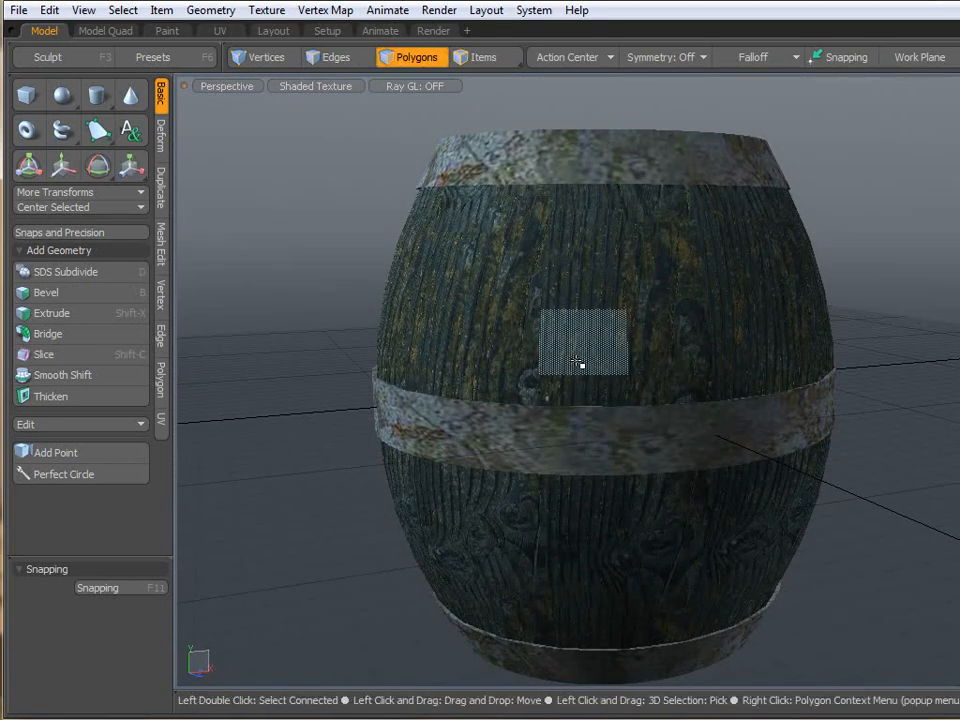